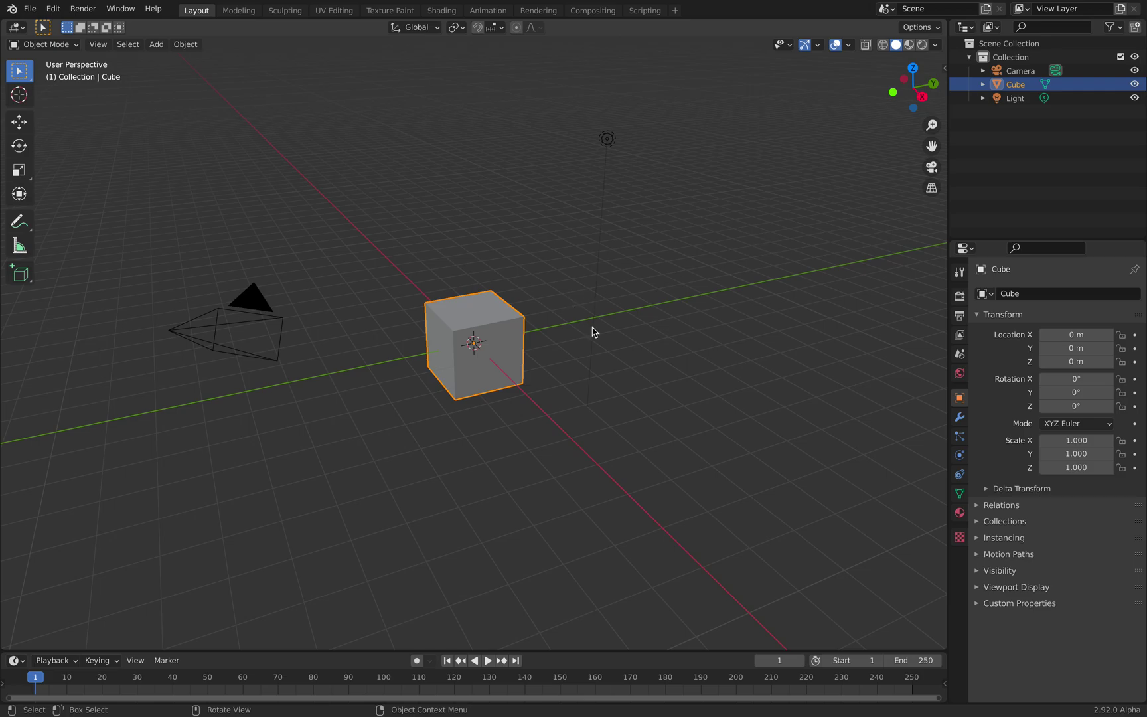
pyautogui.click(30, 9)
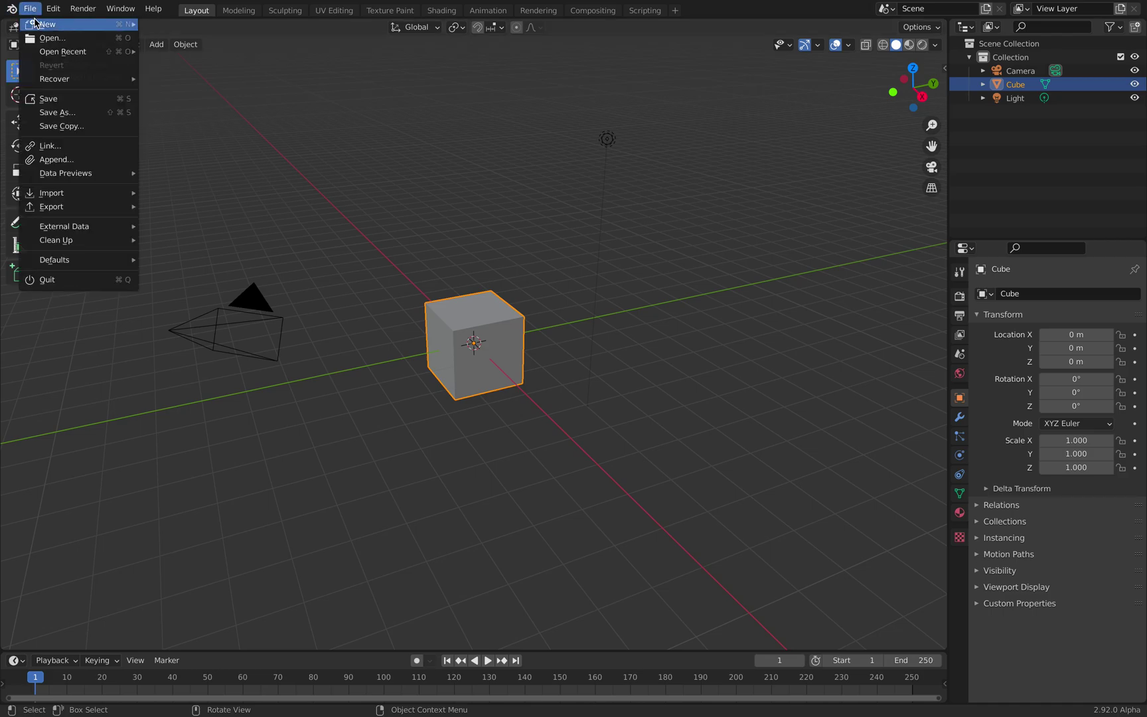
pyautogui.click(26, 22)
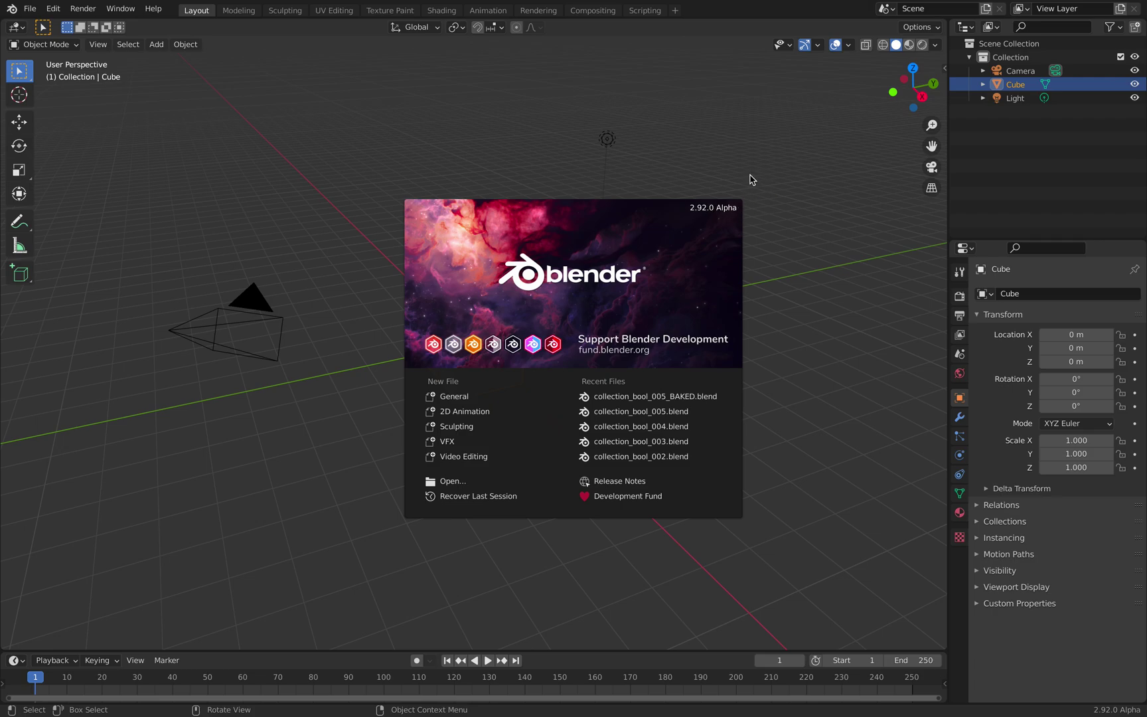
pyautogui.click(856, 82)
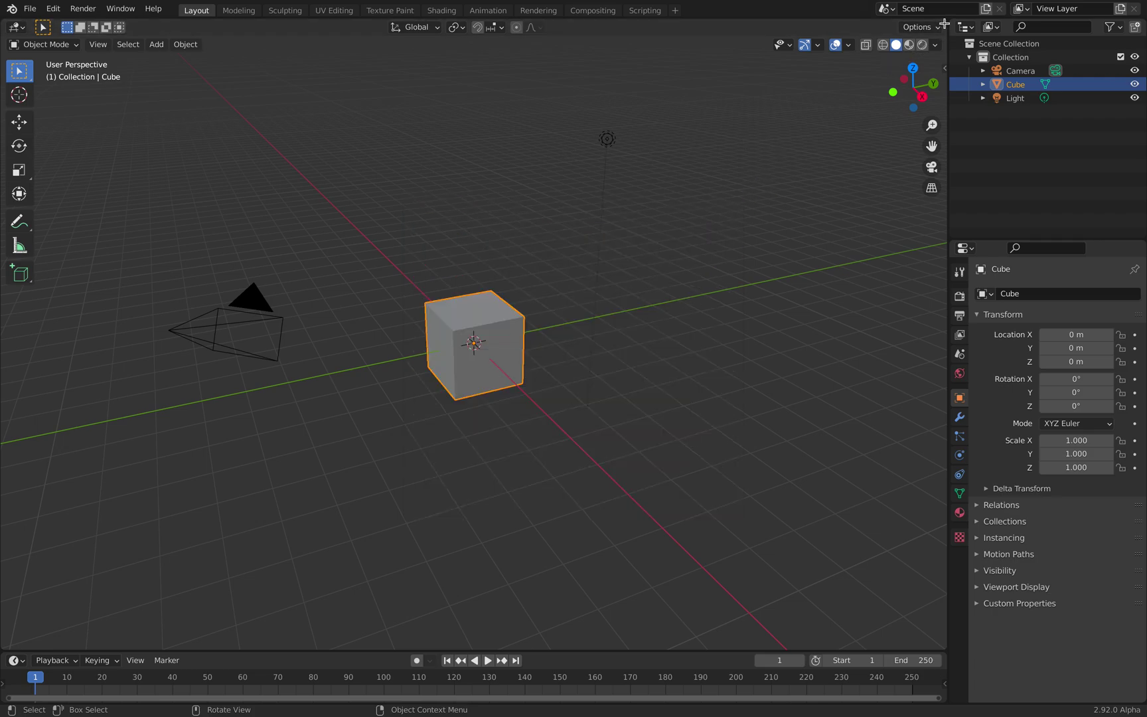
# Split the 3D viewport horizontally and set up the upper area as a shallow Texture Node Editor without its sidebar.
pyautogui.moveTo(945, 22); pyautogui.dragTo(935, 326)
pyautogui.click(13, 30)
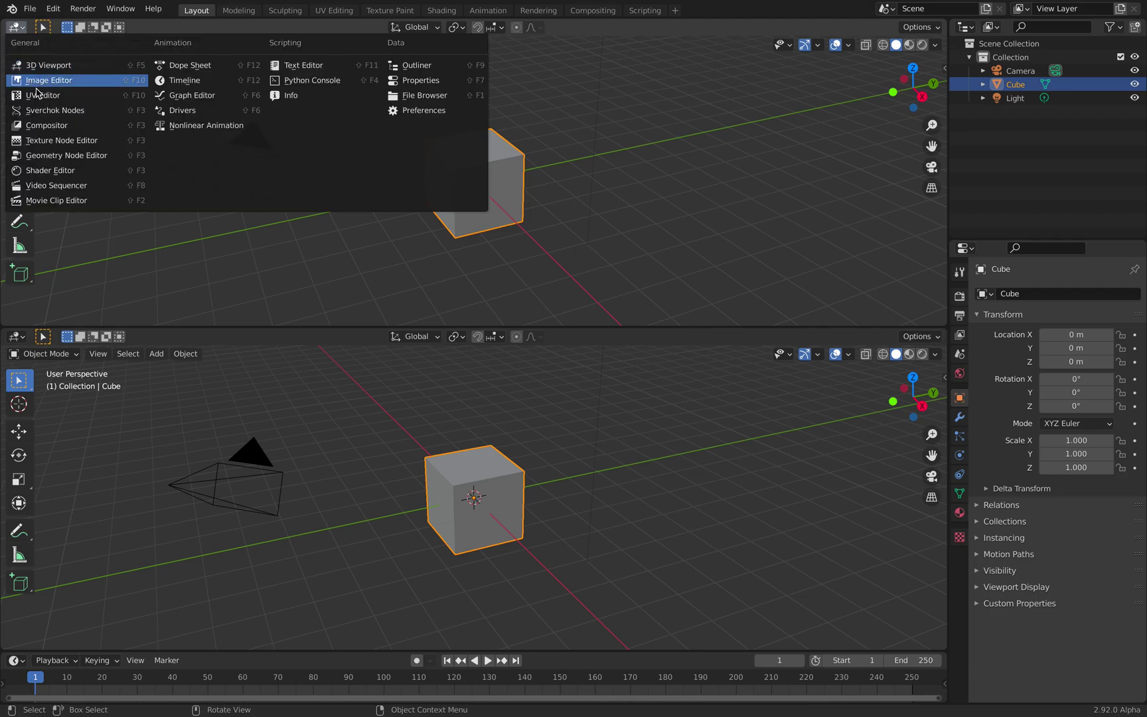
pyautogui.click(80, 142)
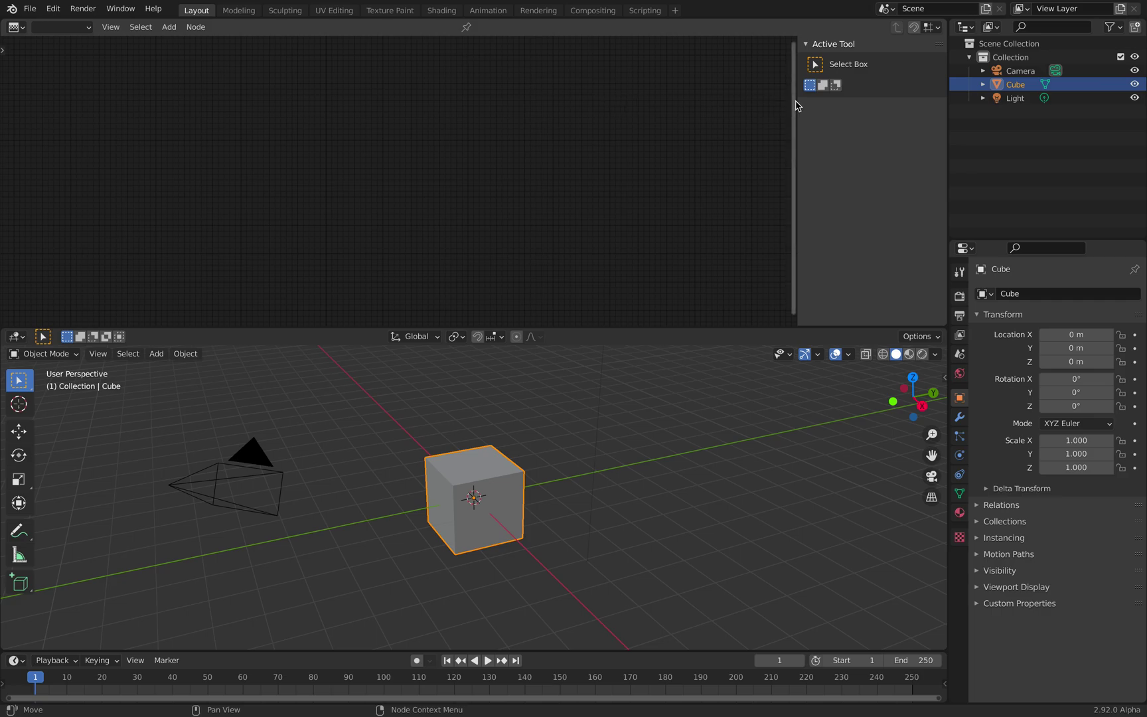
pyautogui.press('n')
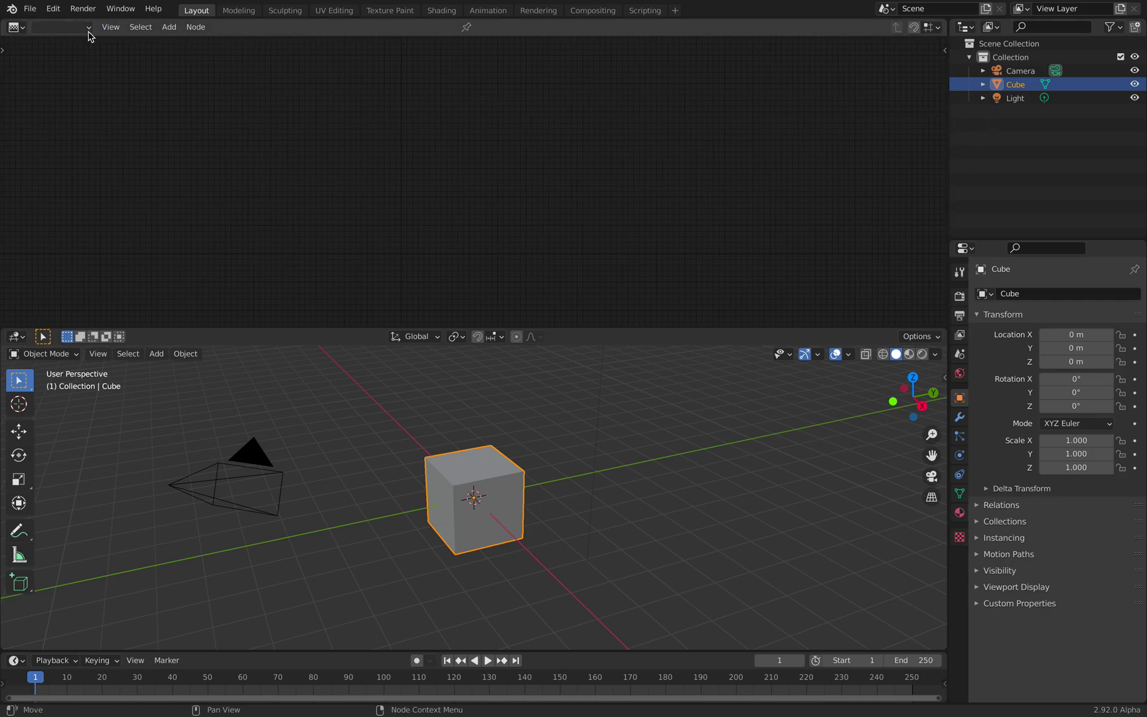
pyautogui.moveTo(567, 327); pyautogui.dragTo(558, 278)
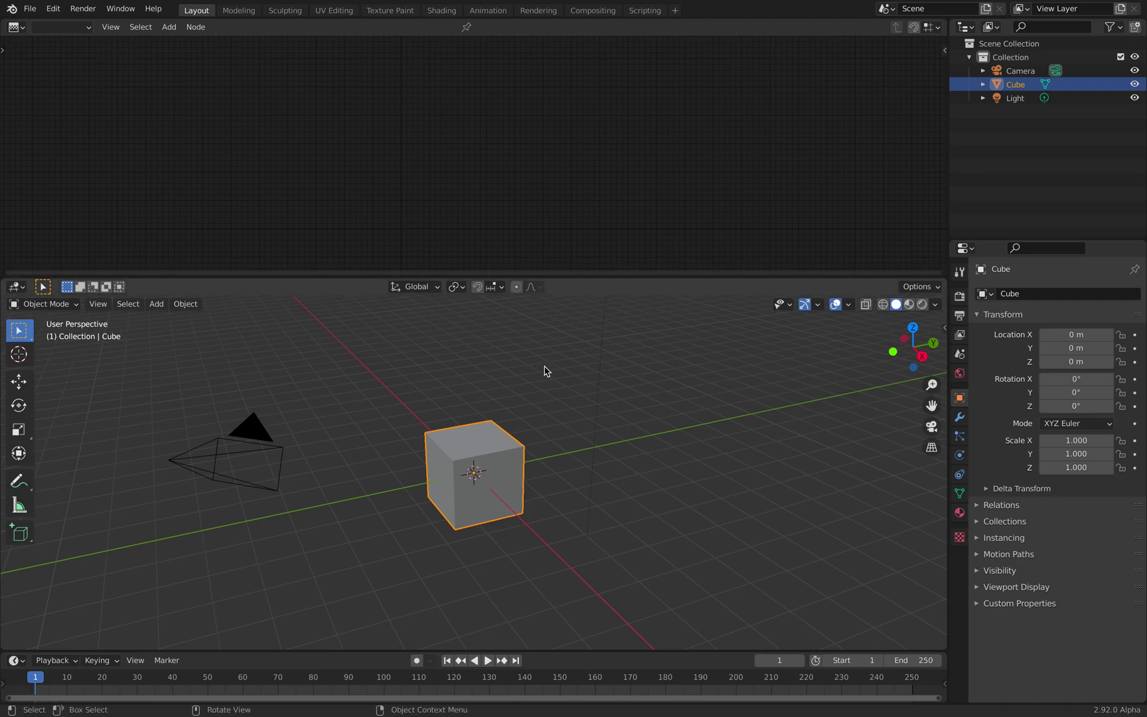
pyautogui.scroll(3, 555, 390)
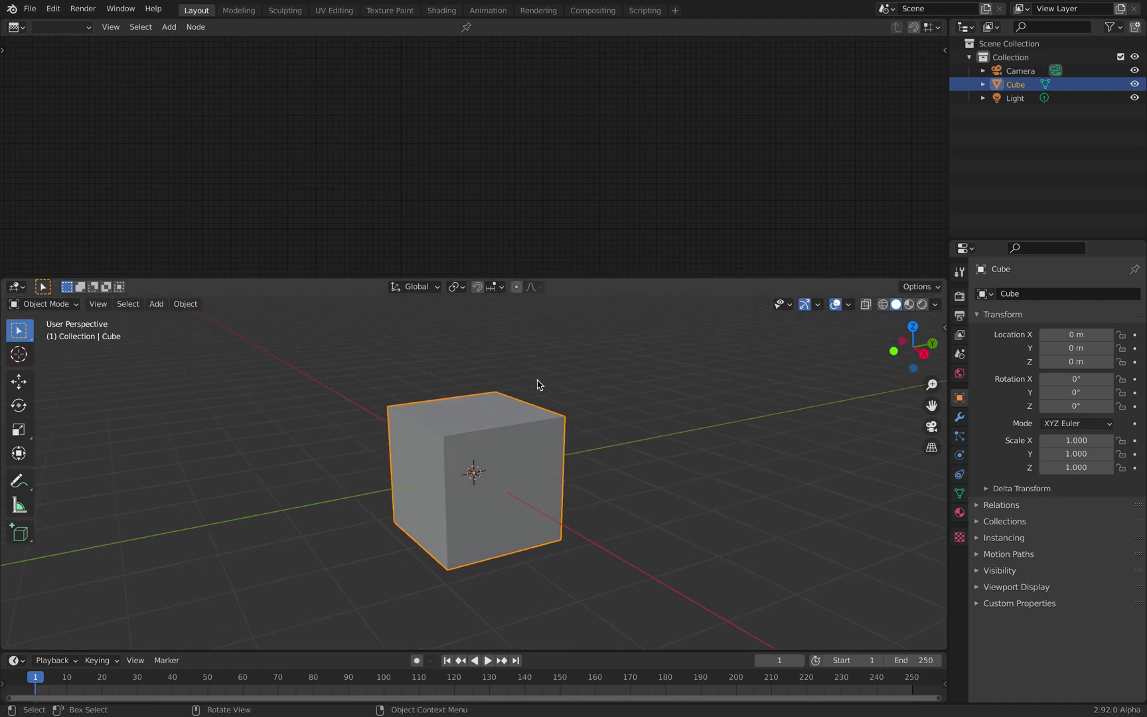
pyautogui.moveTo(531, 388); pyautogui.dragTo(641, 396, button='middle')
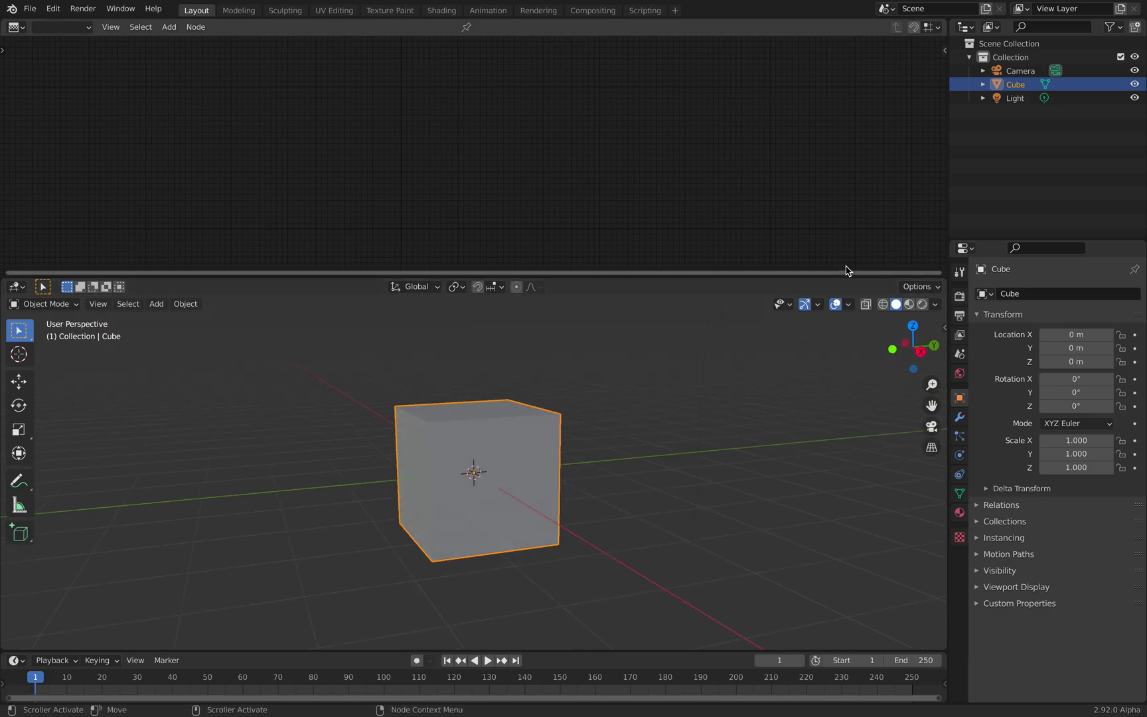
pyautogui.moveTo(846, 279); pyautogui.dragTo(836, 216)
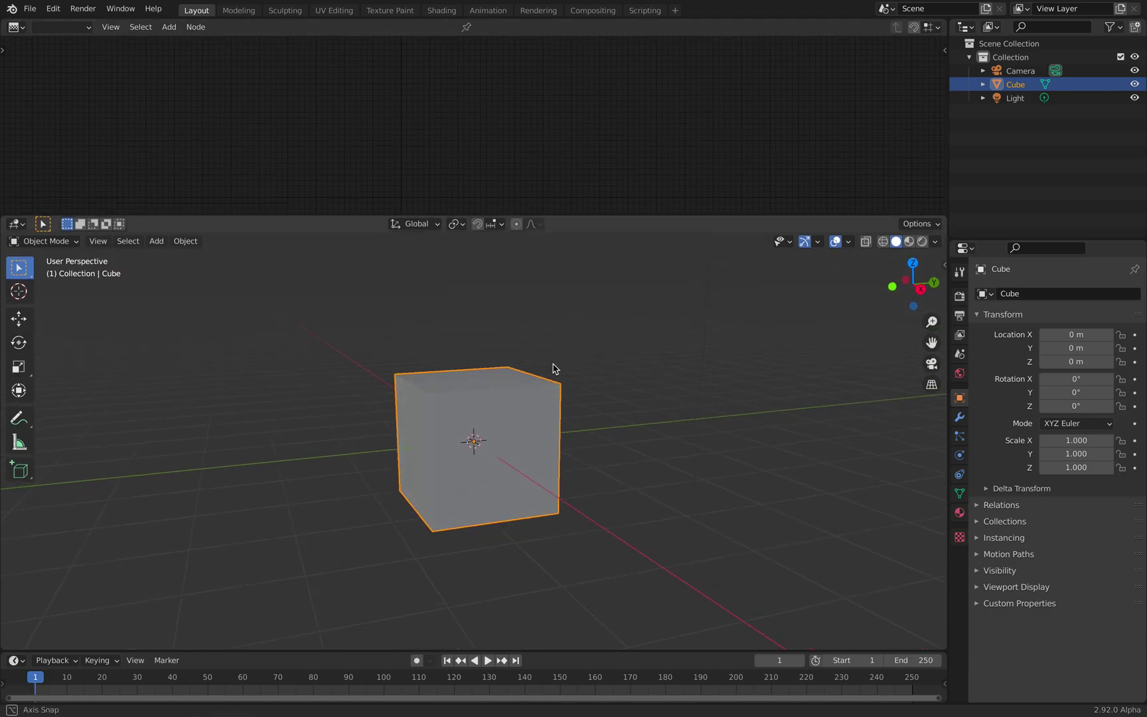
pyautogui.moveTo(555, 367); pyautogui.dragTo(578, 389, button='middle')
pyautogui.moveTo(503, 420); pyautogui.dragTo(452, 356, button='middle')
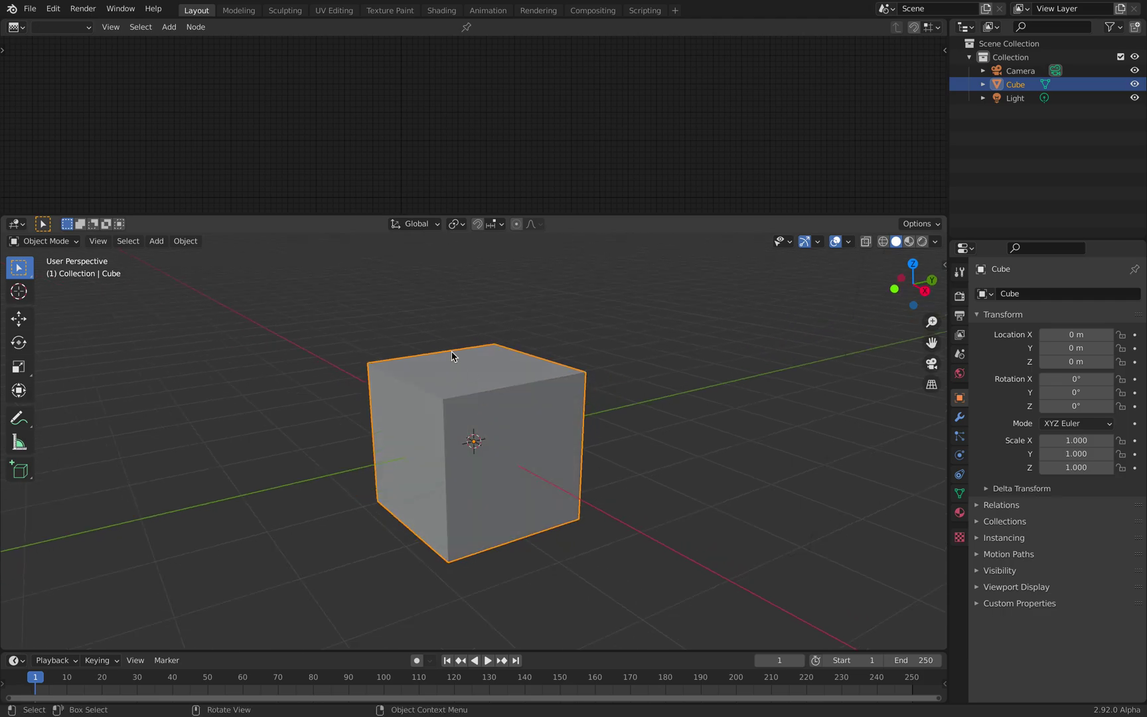
# Show the cube's UV maps in its mesh data properties and widen the properties area.
pyautogui.click(958, 493)
pyautogui.click(988, 479)
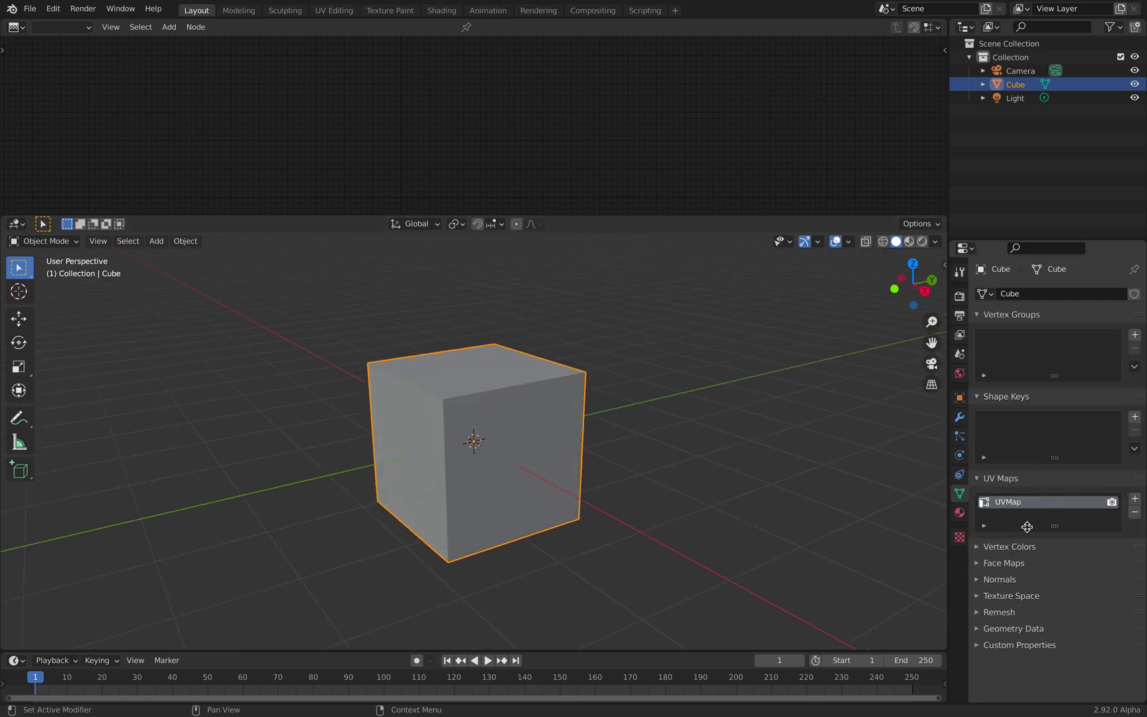
pyautogui.moveTo(823, 392); pyautogui.dragTo(791, 377, button='middle')
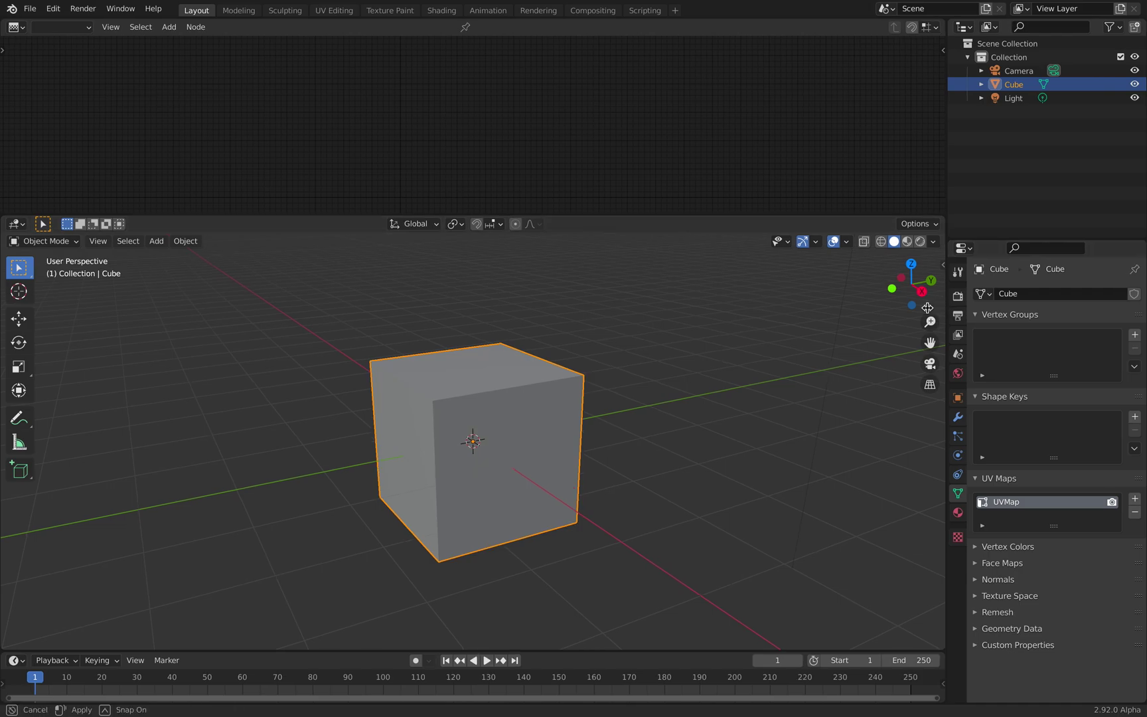
pyautogui.moveTo(946, 309); pyautogui.dragTo(864, 325)
# Switch the cube from Object Mode to Texture Paint mode.
pyautogui.click(43, 241)
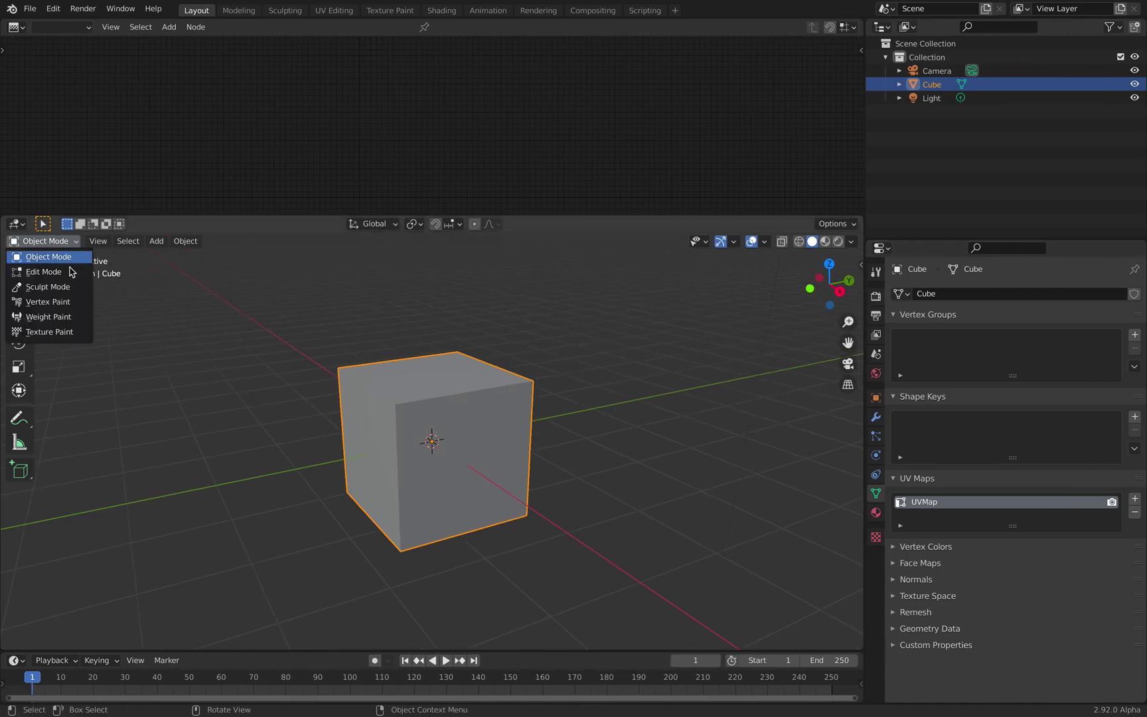
pyautogui.click(67, 335)
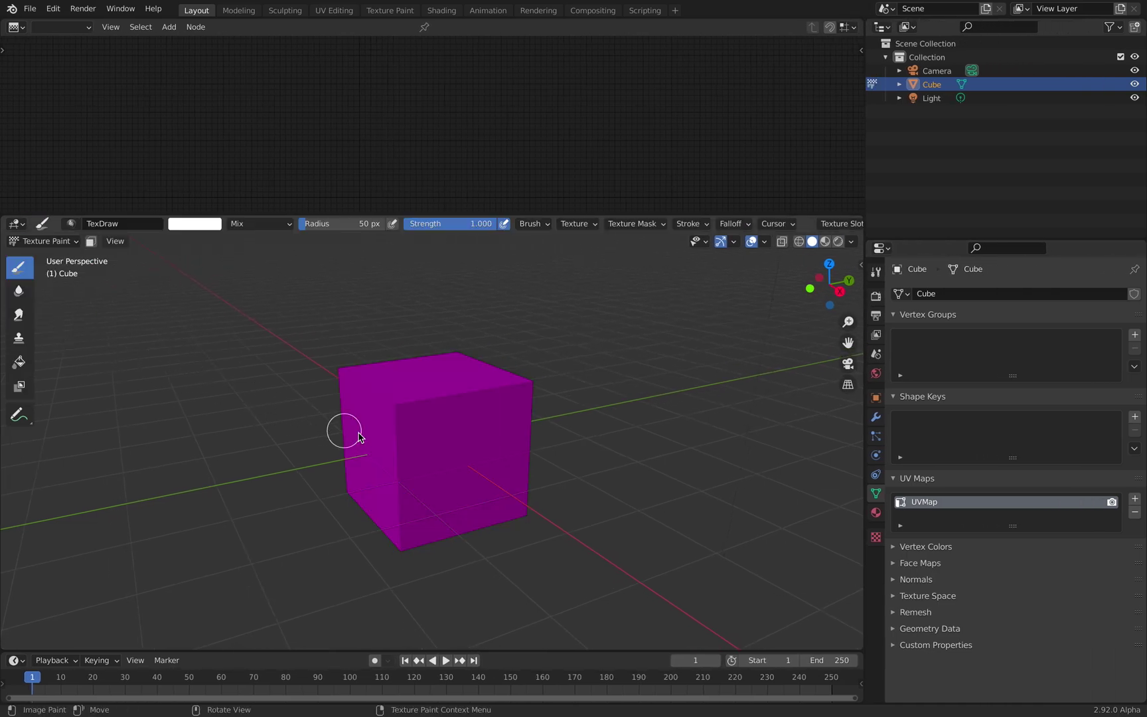
pyautogui.moveTo(449, 380); pyautogui.dragTo(463, 407, button='middle')
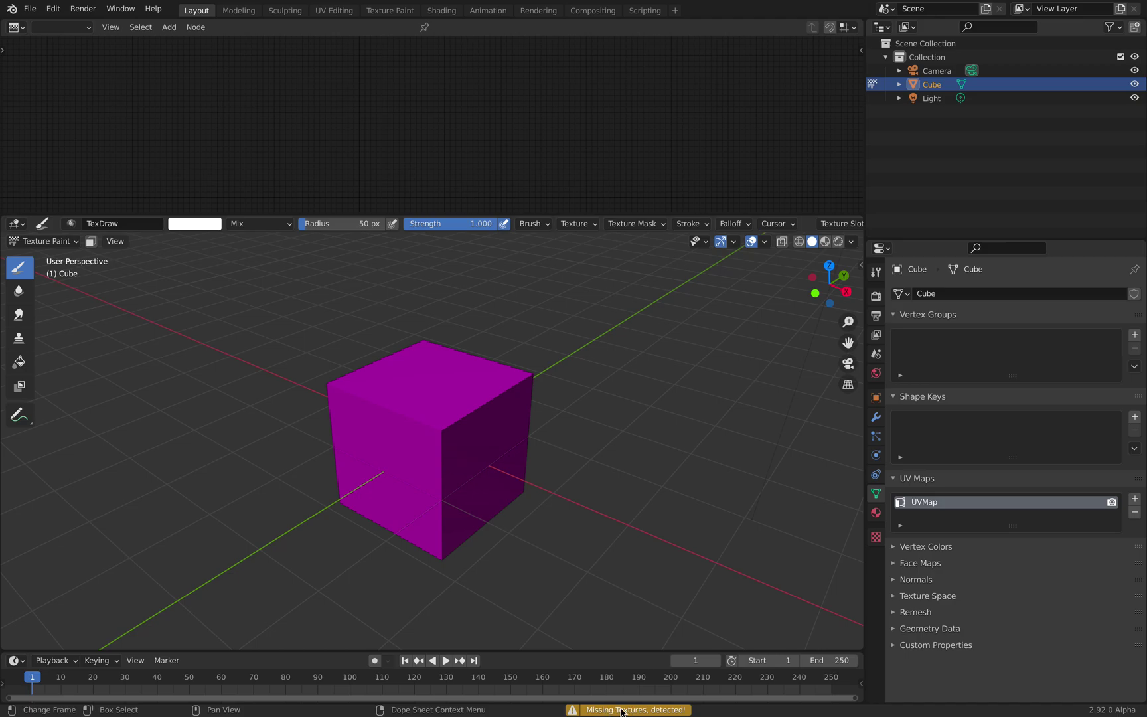
pyautogui.moveTo(578, 545); pyautogui.dragTo(507, 515, button='middle')
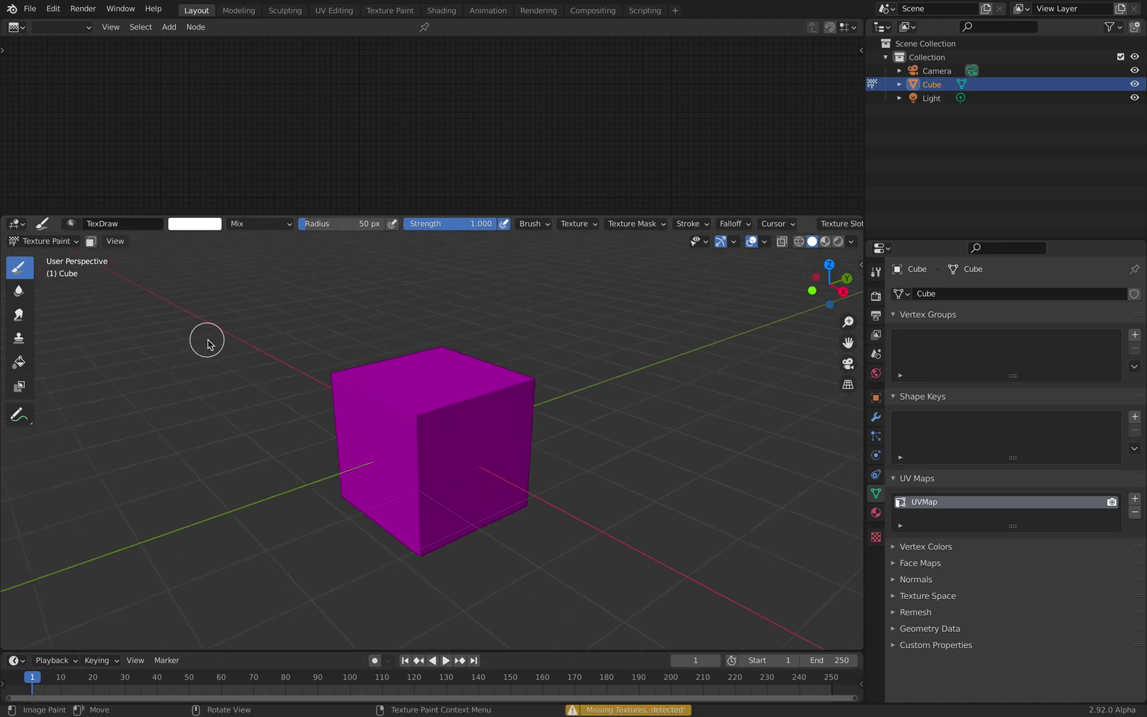
# Add a Base Color texture paint slot to the cube as a blank 1024 × 1024 px image with alpha.
pyautogui.click(861, 264)
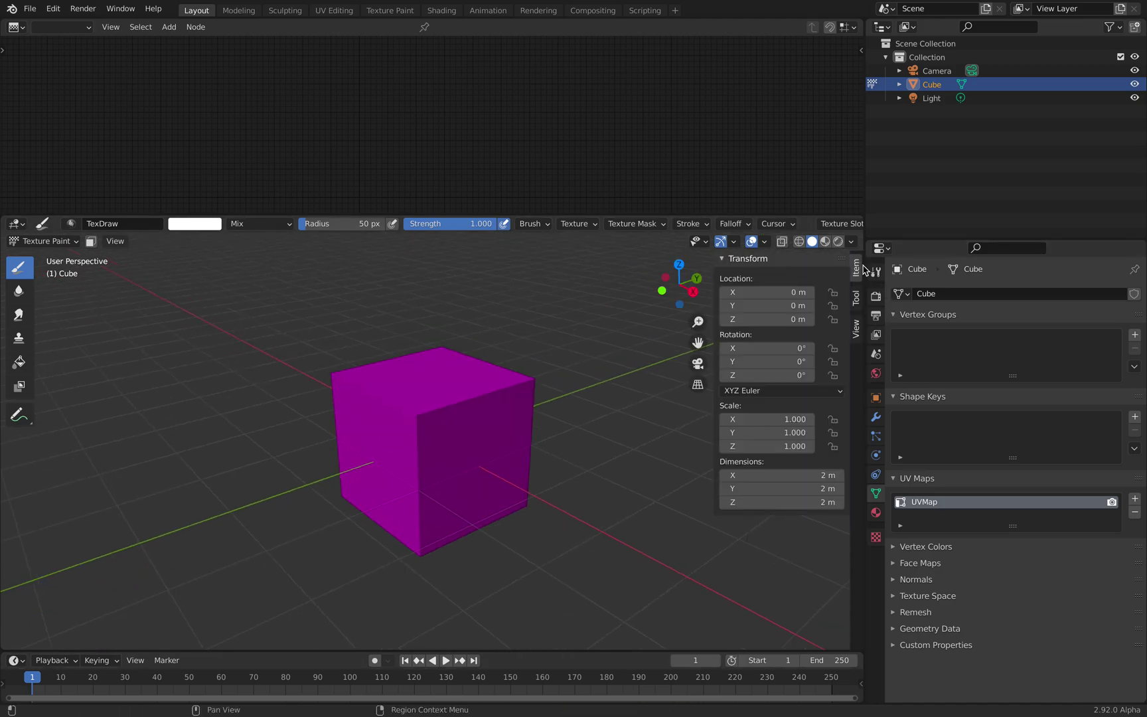
pyautogui.click(856, 299)
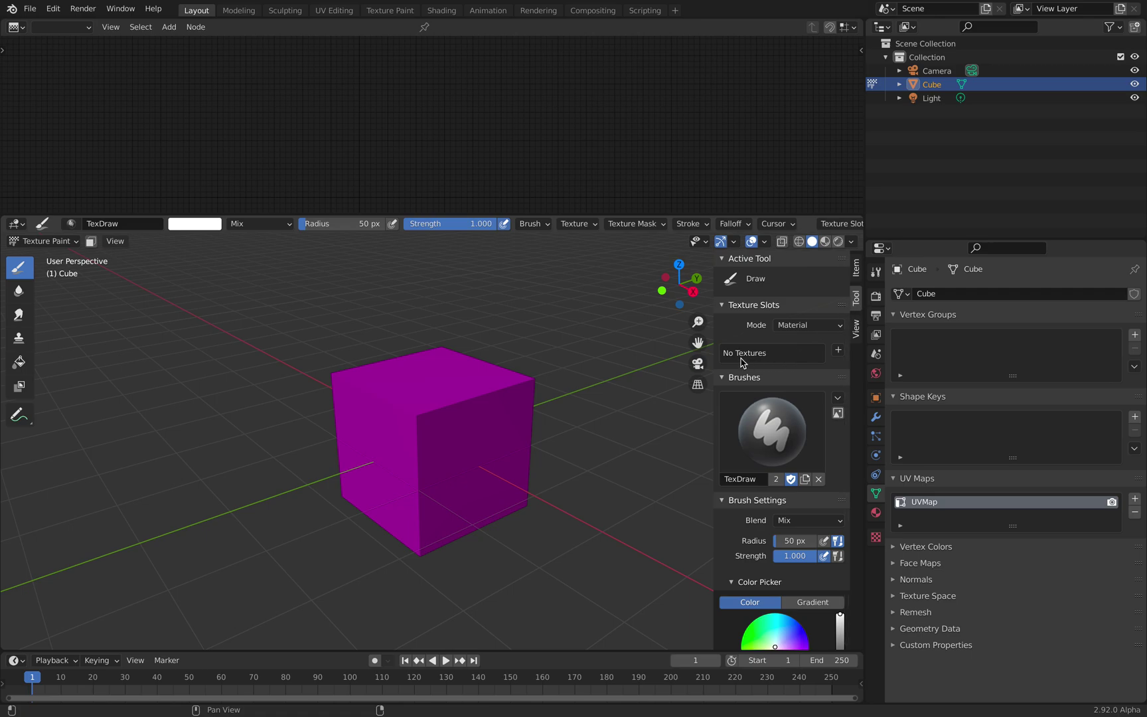
pyautogui.click(838, 350)
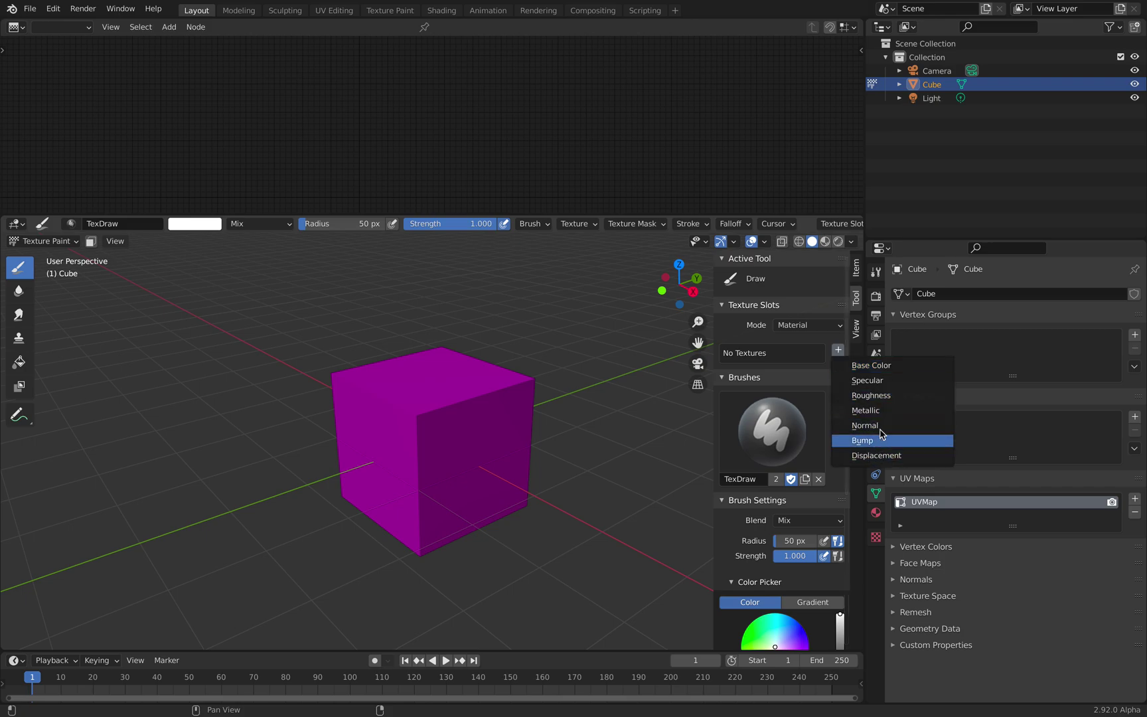
pyautogui.click(882, 372)
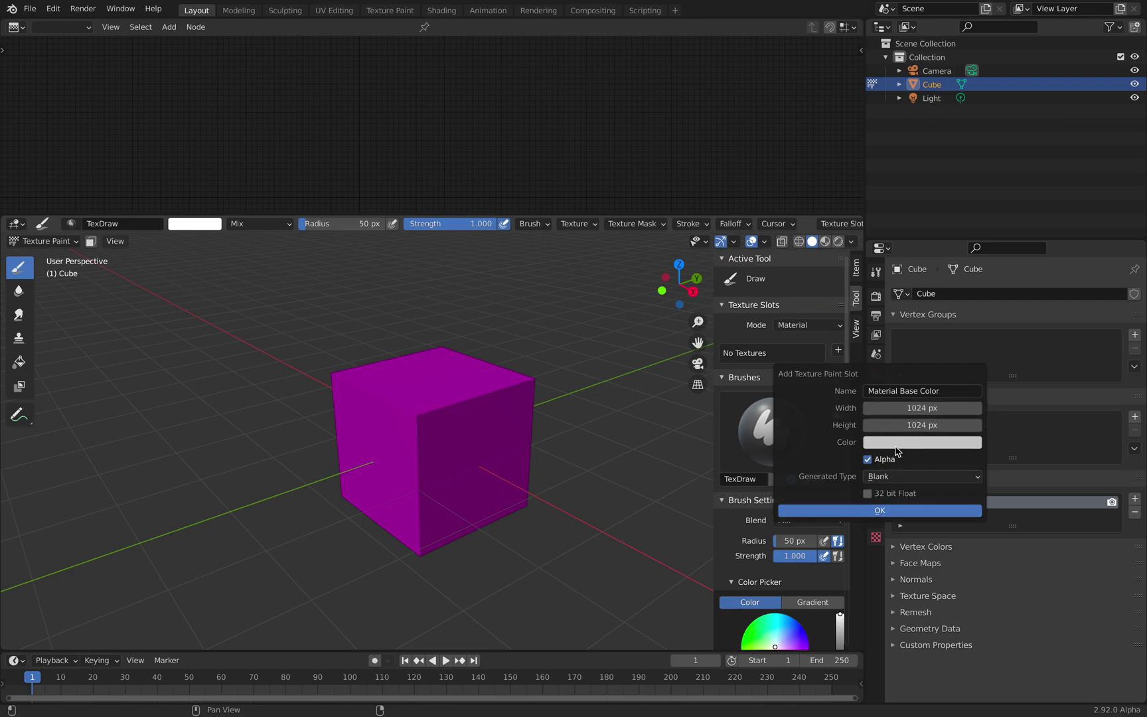
pyautogui.click(891, 511)
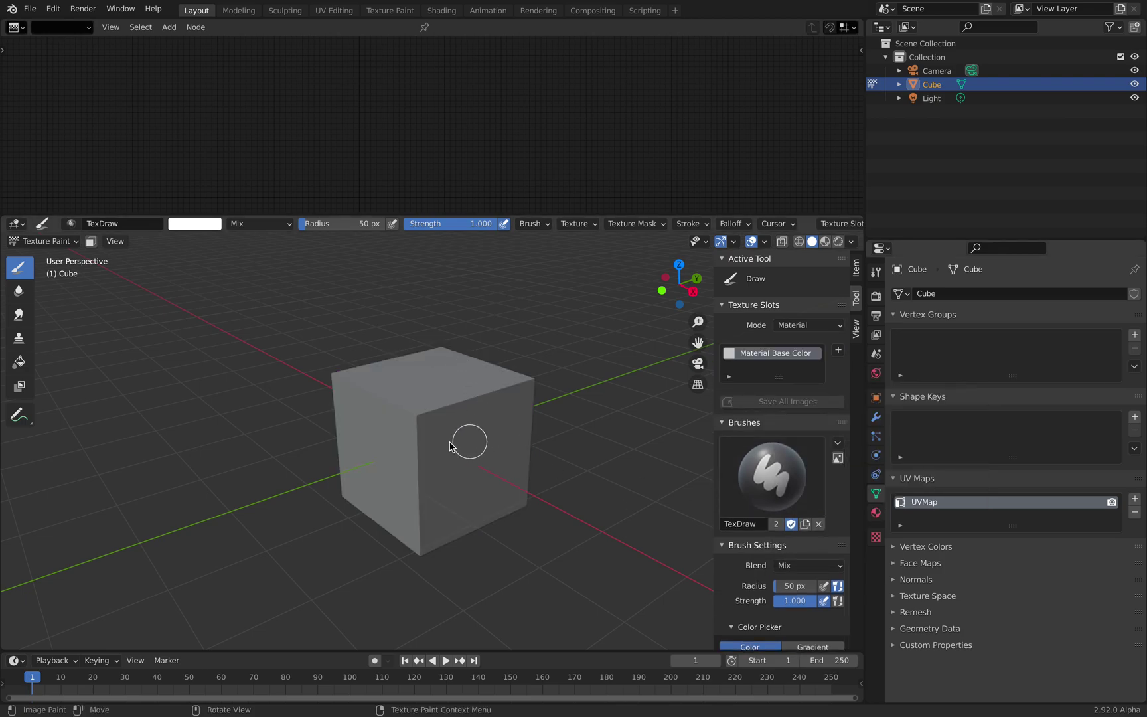
# Set the brush colour to pink-red (H 0.975, S 0.635, V 1.000) and paint strokes across the cube's top and side faces.
pyautogui.scroll(3, 469, 440)
pyautogui.moveTo(469, 440)
pyautogui.mouseDown(button='middle')
pyautogui.moveTo(481, 443)
pyautogui.moveTo(452, 438)
pyautogui.mouseUp(button='middle')
pyautogui.scroll(-2, 452, 438)
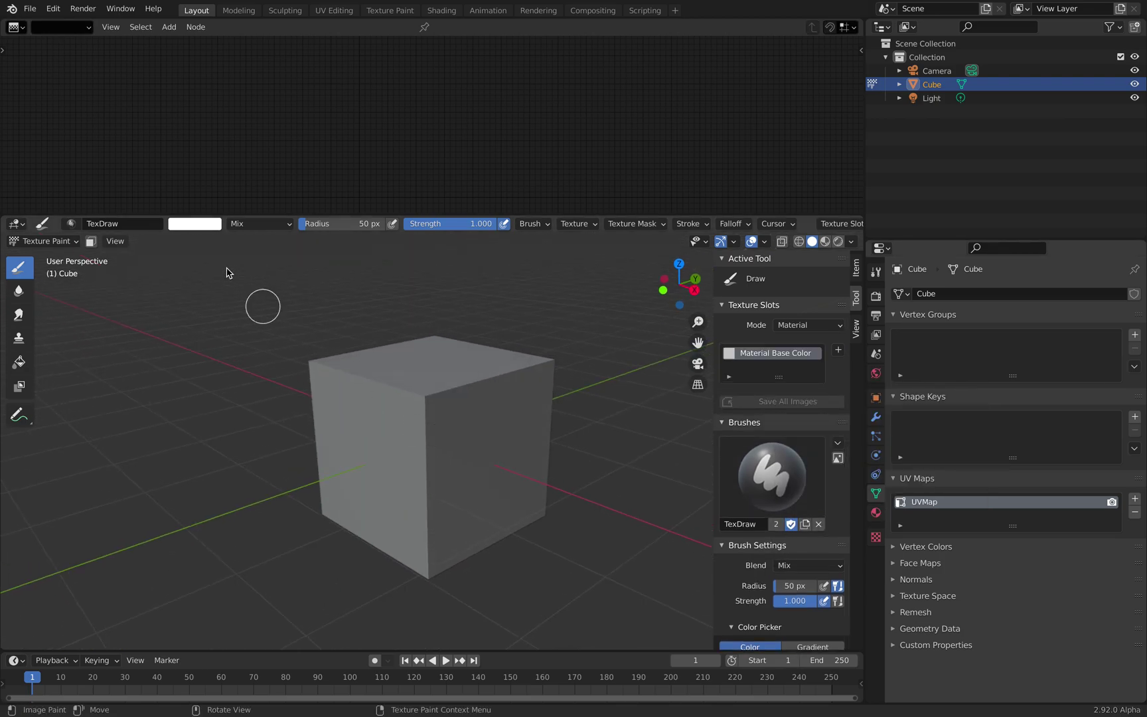
pyautogui.click(208, 226)
pyautogui.click(253, 137)
pyautogui.moveTo(353, 368)
pyautogui.mouseDown()
pyautogui.moveTo(484, 380)
pyautogui.moveTo(502, 415)
pyautogui.mouseUp()
pyautogui.moveTo(502, 415); pyautogui.dragTo(381, 418, button='middle')
pyautogui.moveTo(394, 443)
pyautogui.mouseDown()
pyautogui.moveTo(442, 426)
pyautogui.moveTo(478, 444)
pyautogui.mouseUp()
pyautogui.moveTo(488, 452); pyautogui.dragTo(425, 462, button='middle')
pyautogui.moveTo(431, 376); pyautogui.dragTo(469, 420)
pyautogui.moveTo(371, 386); pyautogui.dragTo(437, 393, button='middle')
# Change the brush colour to yellow-green and paint strokes over the cube's sides and top edges.
pyautogui.click(211, 226)
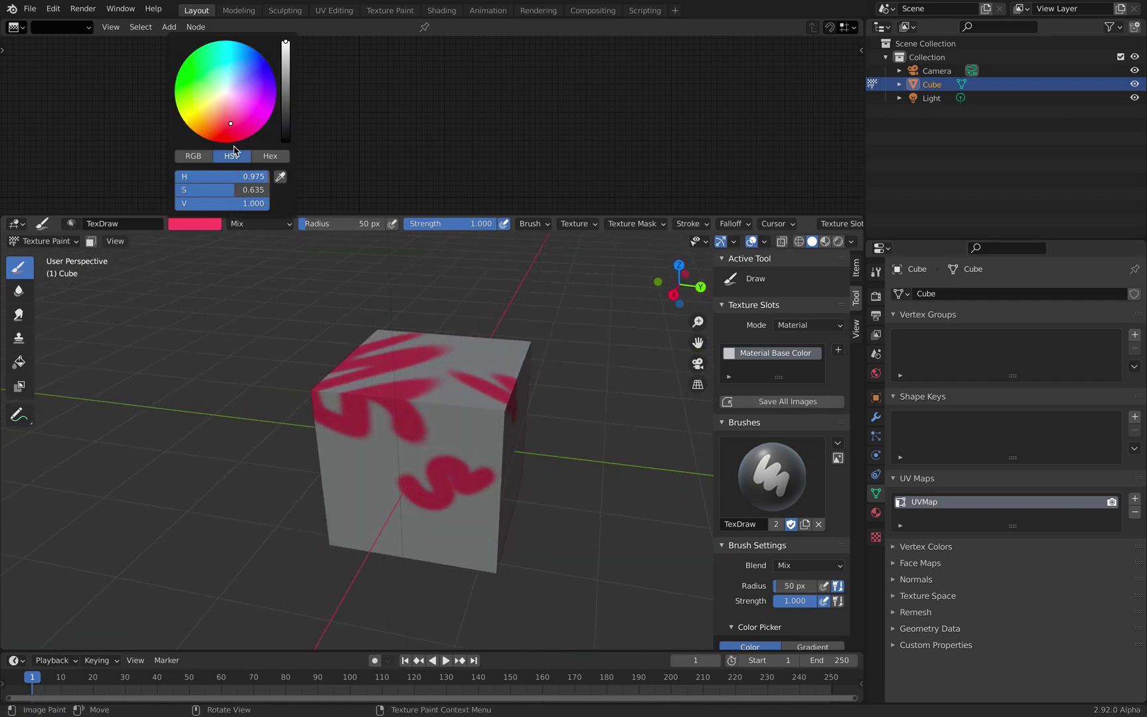
pyautogui.moveTo(229, 116); pyautogui.dragTo(191, 99)
pyautogui.moveTo(393, 446); pyautogui.dragTo(465, 451, button='middle')
pyautogui.moveTo(400, 426); pyautogui.dragTo(385, 456)
pyautogui.moveTo(356, 431); pyautogui.dragTo(483, 443, button='middle')
pyautogui.moveTo(420, 399); pyautogui.dragTo(394, 428)
pyautogui.moveTo(338, 423)
pyautogui.mouseDown(button='middle')
pyautogui.moveTo(440, 409)
pyautogui.moveTo(428, 411)
pyautogui.moveTo(449, 428)
pyautogui.moveTo(642, 438)
pyautogui.mouseUp(button='middle')
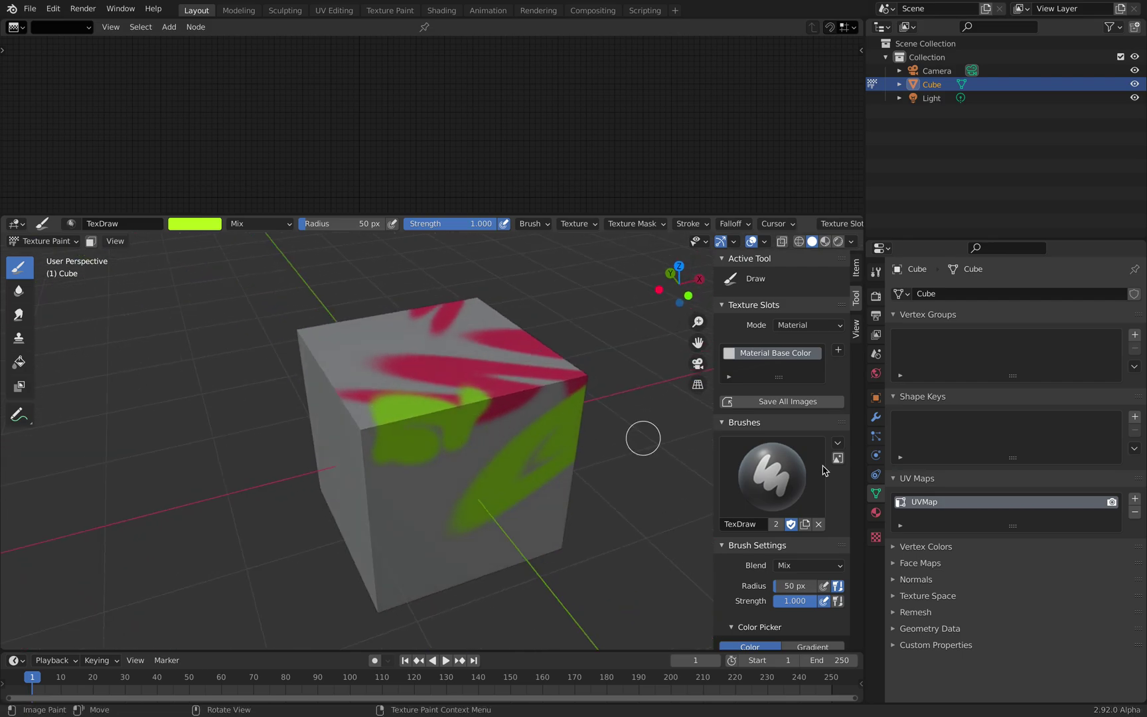
# Create a new brush texture of type Clouds and paint a mottled green stroke over the cube's corner and side.
pyautogui.click(875, 538)
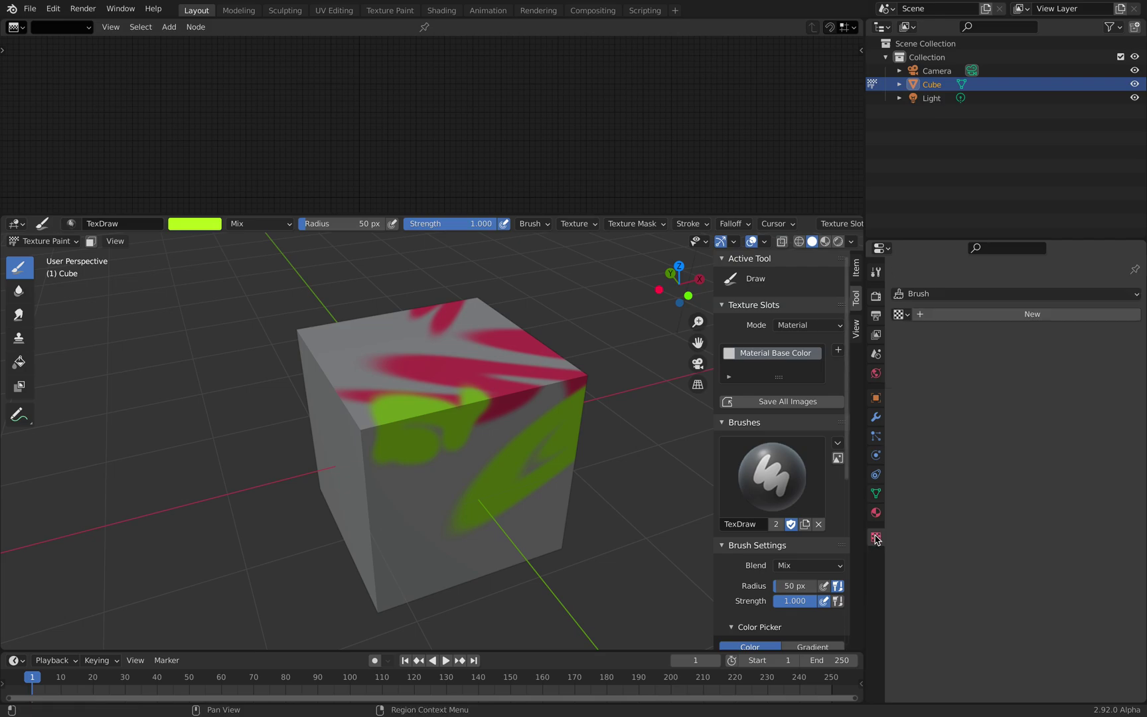
pyautogui.click(964, 315)
pyautogui.click(967, 334)
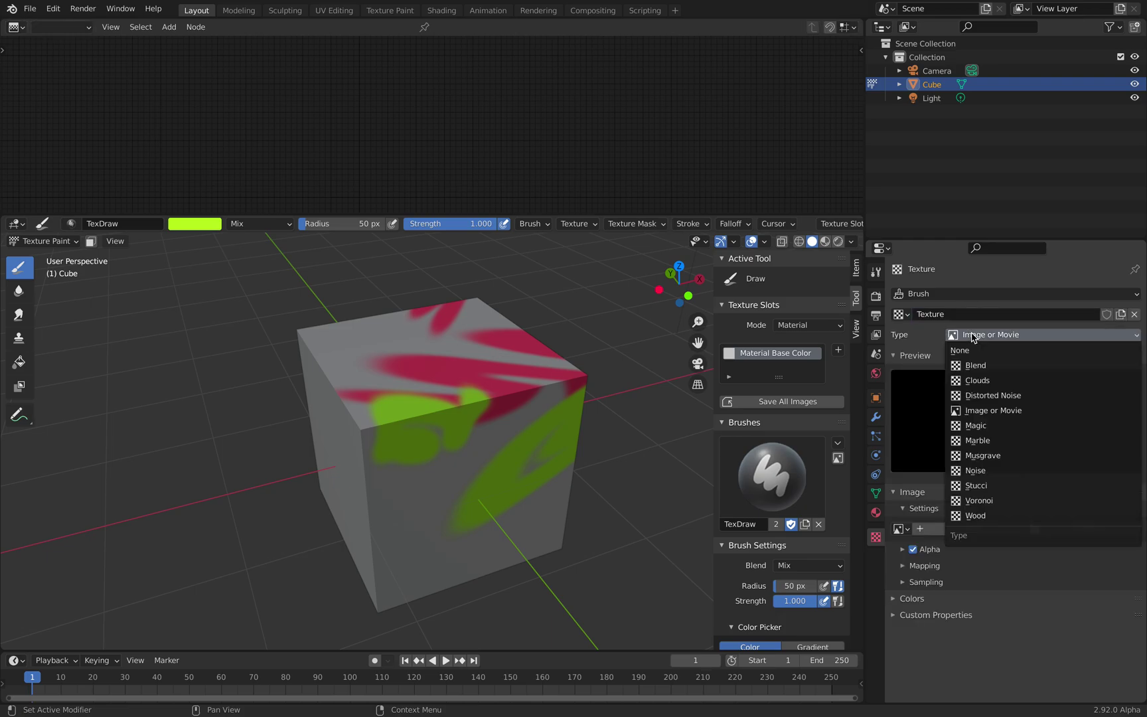
pyautogui.click(981, 381)
pyautogui.moveTo(401, 472)
pyautogui.mouseDown()
pyautogui.moveTo(392, 413)
pyautogui.moveTo(328, 403)
pyautogui.mouseUp()
pyautogui.moveTo(328, 402); pyautogui.dragTo(440, 440, button='middle')
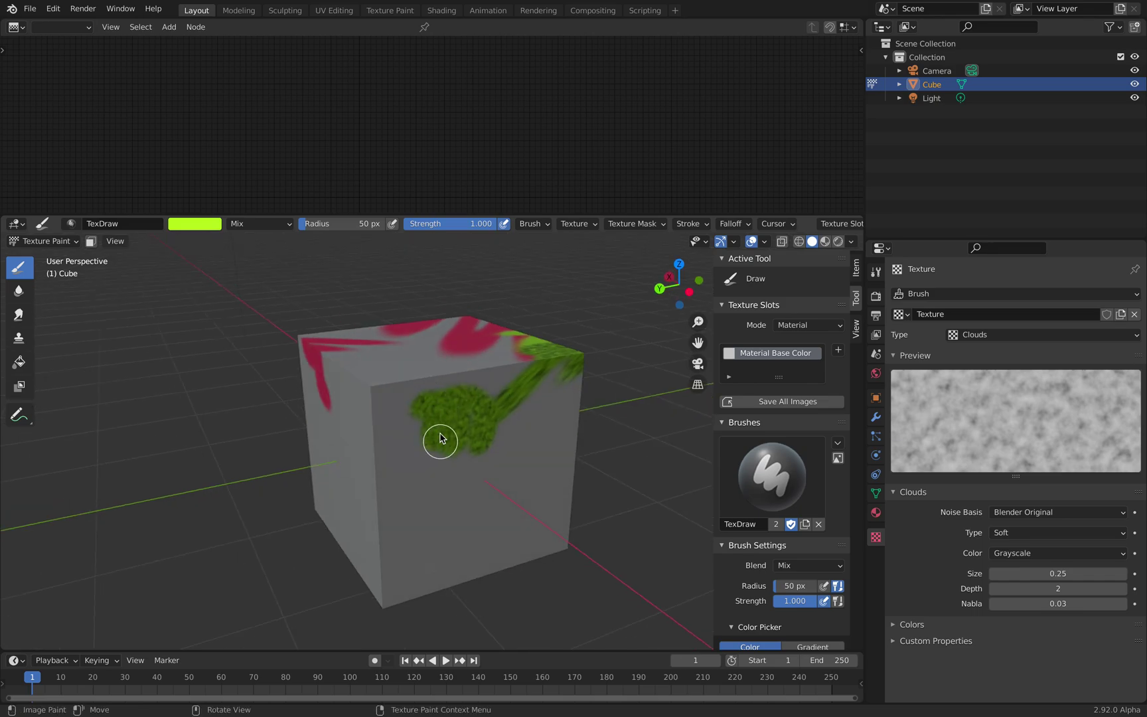
# Change the brush colour to blue and paint a Clouds-textured patch on the cube's side face.
pyautogui.click(195, 224)
pyautogui.click(245, 123)
pyautogui.moveTo(425, 461)
pyautogui.mouseDown()
pyautogui.moveTo(435, 397)
pyautogui.moveTo(389, 413)
pyautogui.mouseUp()
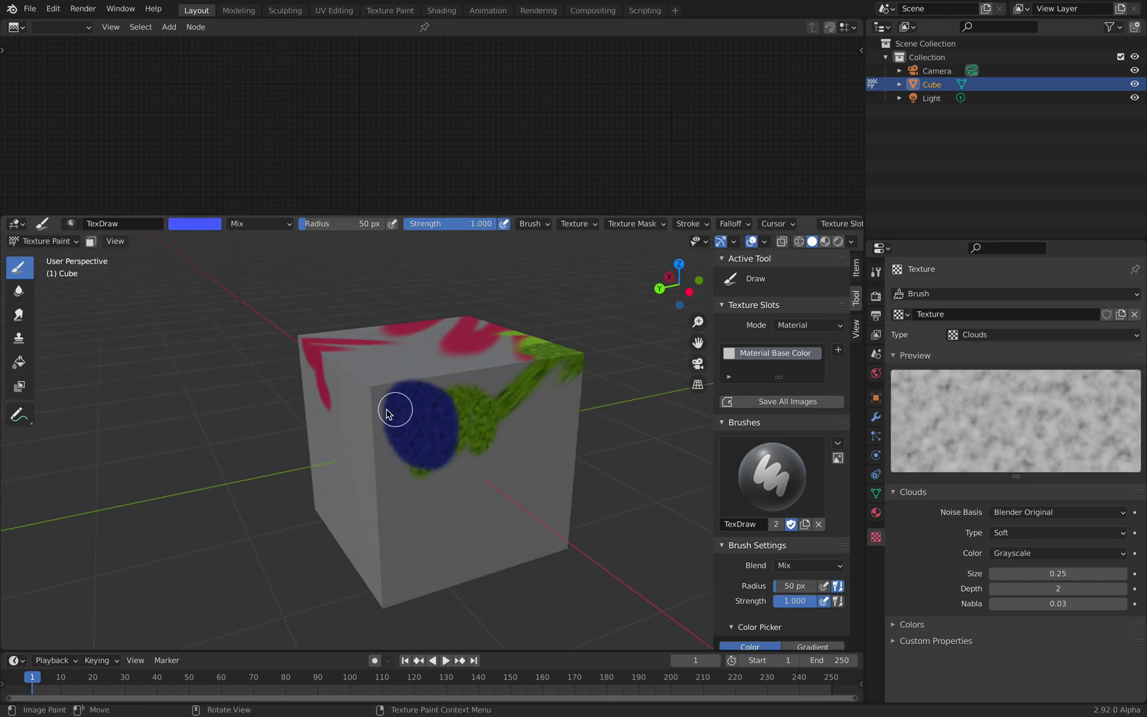
# Increase the brush radius to 127 px and paint large blue Clouds-textured strokes across the cube's sides and top.
pyautogui.moveTo(352, 224); pyautogui.dragTo(385, 224)
pyautogui.moveTo(469, 461)
pyautogui.mouseDown()
pyautogui.moveTo(379, 453)
pyautogui.moveTo(418, 469)
pyautogui.mouseUp()
pyautogui.moveTo(468, 460); pyautogui.dragTo(423, 435, button='middle')
pyautogui.moveTo(378, 398)
pyautogui.mouseDown()
pyautogui.moveTo(422, 354)
pyautogui.moveTo(445, 412)
pyautogui.mouseUp()
pyautogui.moveTo(471, 452); pyautogui.dragTo(405, 476, button='middle')
pyautogui.moveTo(402, 468)
pyautogui.mouseDown()
pyautogui.moveTo(423, 365)
pyautogui.moveTo(492, 425)
pyautogui.mouseUp()
pyautogui.moveTo(493, 424); pyautogui.dragTo(525, 415, button='middle')
# Change the brush texture type to Magic and paint a striped patch on the cube's side face.
pyautogui.click(1014, 338)
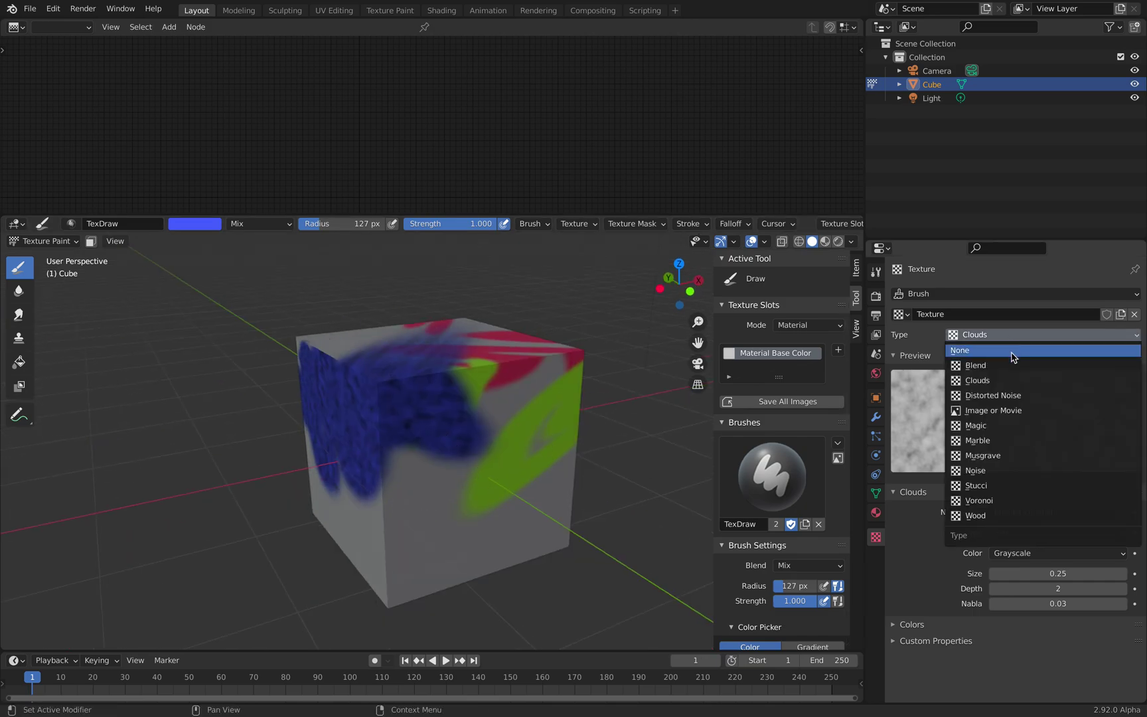
pyautogui.click(1013, 430)
pyautogui.moveTo(318, 447)
pyautogui.mouseDown()
pyautogui.moveTo(495, 401)
pyautogui.moveTo(464, 491)
pyautogui.mouseUp()
pyautogui.moveTo(450, 468); pyautogui.dragTo(399, 468, button='middle')
# Change the brush texture type to Musgrave and paint blue speckled strokes over the cube's side and top faces.
pyautogui.click(976, 338)
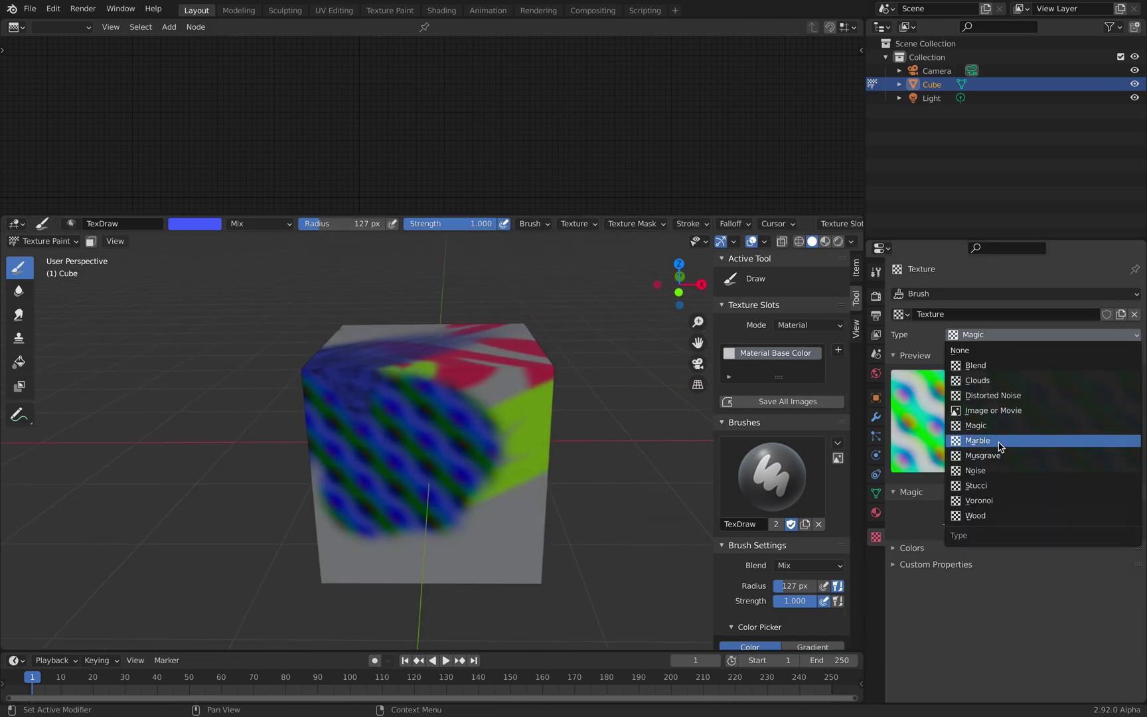
pyautogui.click(1002, 458)
pyautogui.moveTo(457, 458)
pyautogui.mouseDown()
pyautogui.moveTo(449, 477)
pyautogui.moveTo(399, 432)
pyautogui.mouseUp()
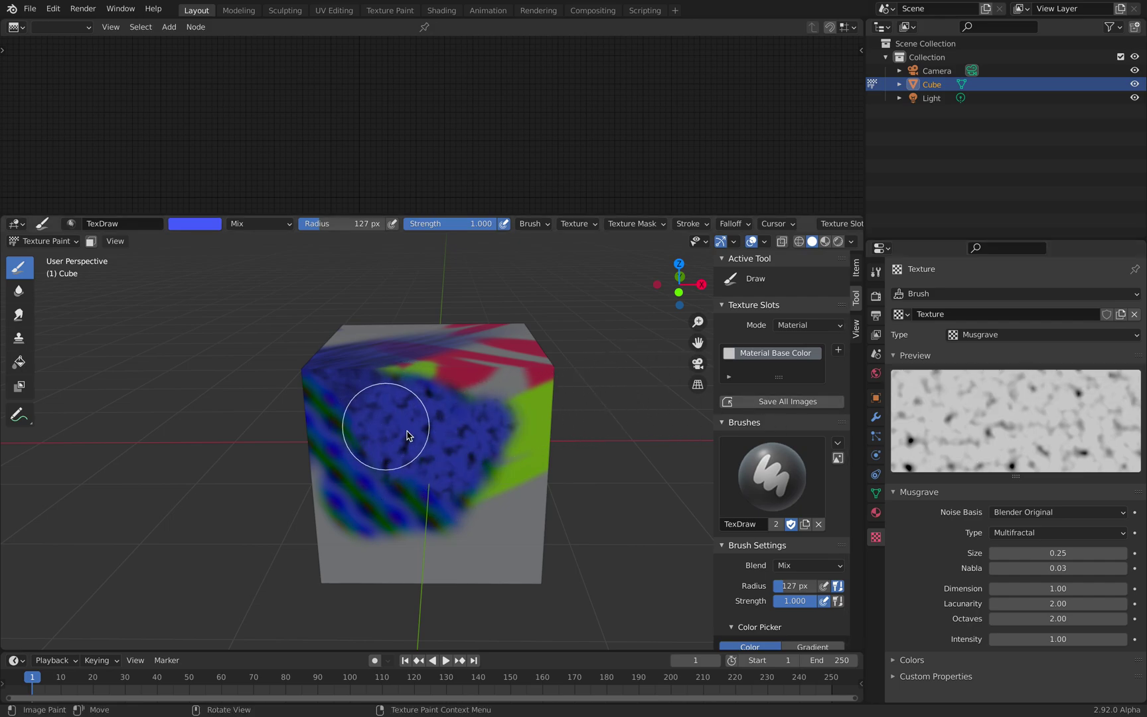
pyautogui.moveTo(406, 434); pyautogui.dragTo(486, 468, button='middle')
pyautogui.moveTo(458, 439)
pyautogui.mouseDown()
pyautogui.moveTo(426, 420)
pyautogui.moveTo(463, 400)
pyautogui.mouseUp()
pyautogui.moveTo(485, 396); pyautogui.dragTo(446, 395, button='middle')
pyautogui.moveTo(446, 395)
pyautogui.mouseDown()
pyautogui.moveTo(493, 410)
pyautogui.moveTo(502, 399)
pyautogui.mouseUp()
pyautogui.moveTo(498, 396); pyautogui.dragTo(458, 396, button='middle')
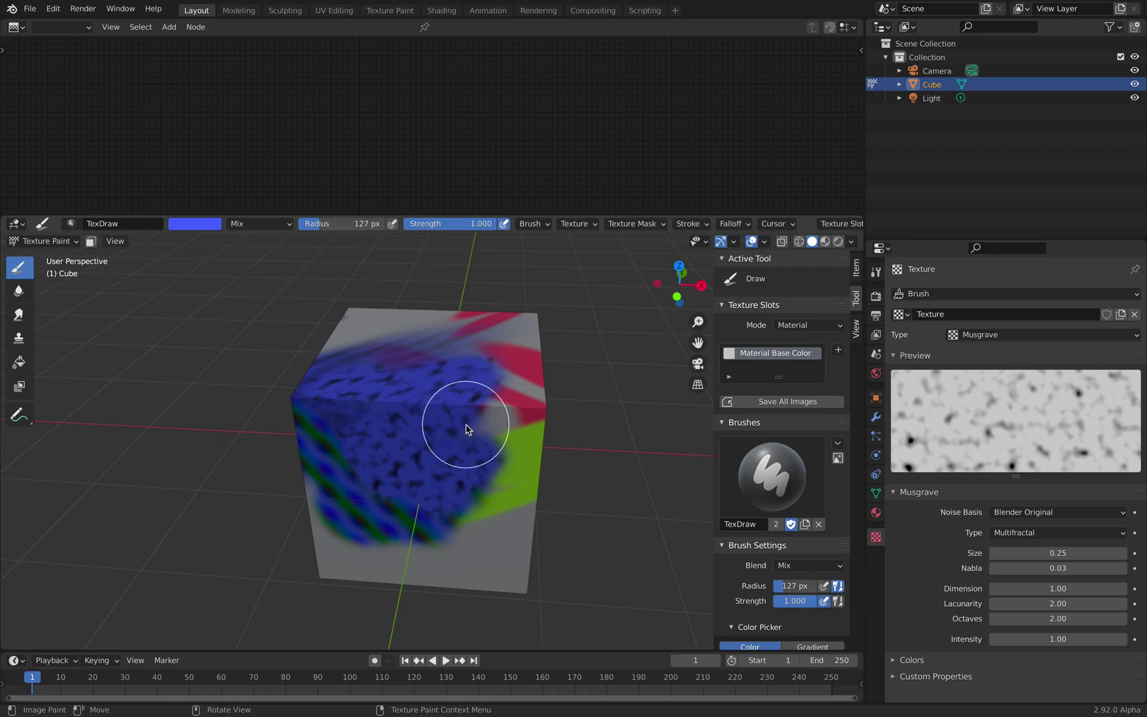
pyautogui.moveTo(461, 414); pyautogui.dragTo(476, 424, button='middle')
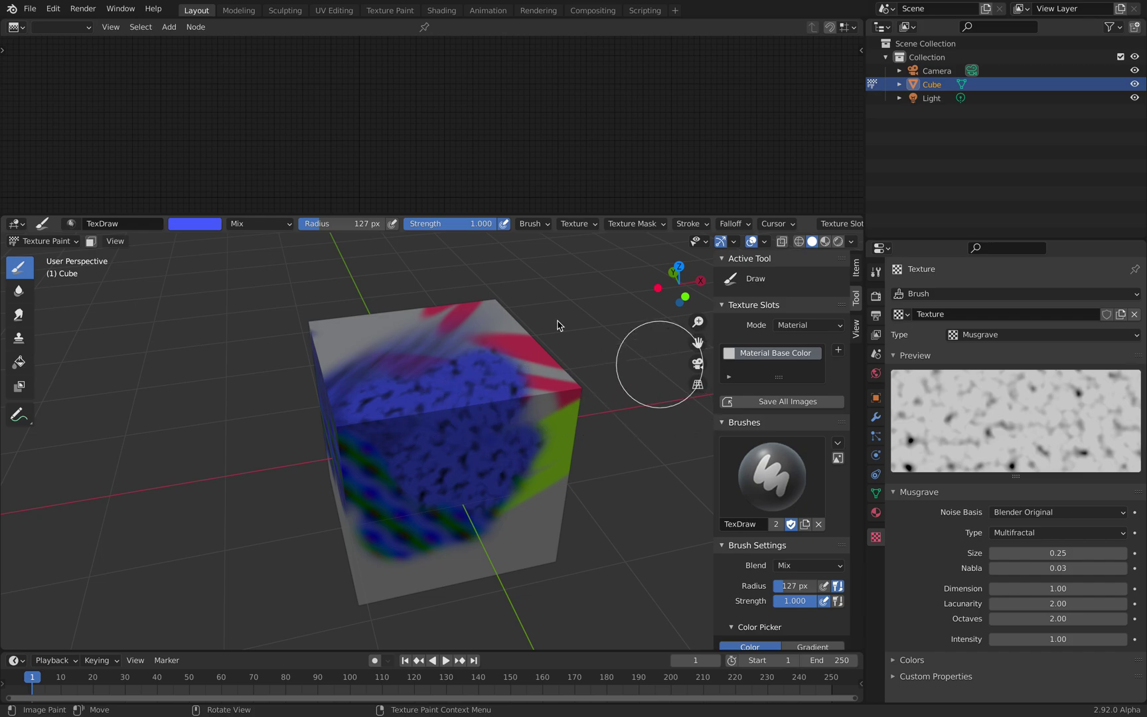
# Set the Texture Node Editor's texture type to Brush and enable Use Nodes for the brush texture.
pyautogui.click(16, 27)
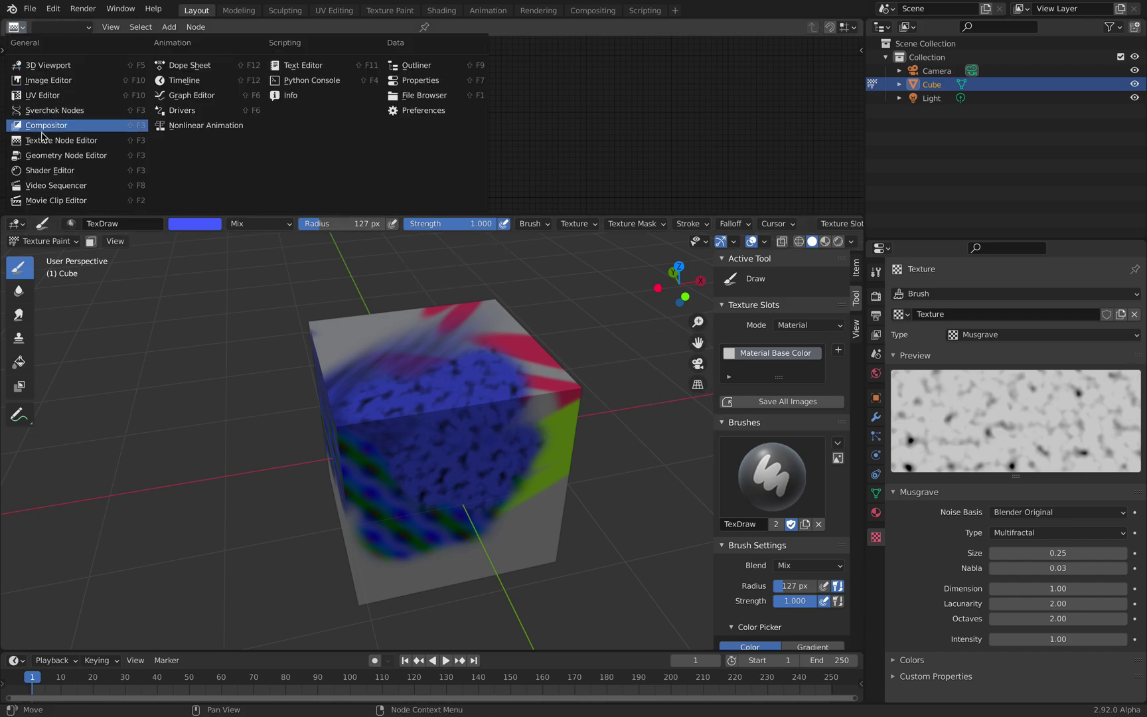
pyautogui.click(77, 144)
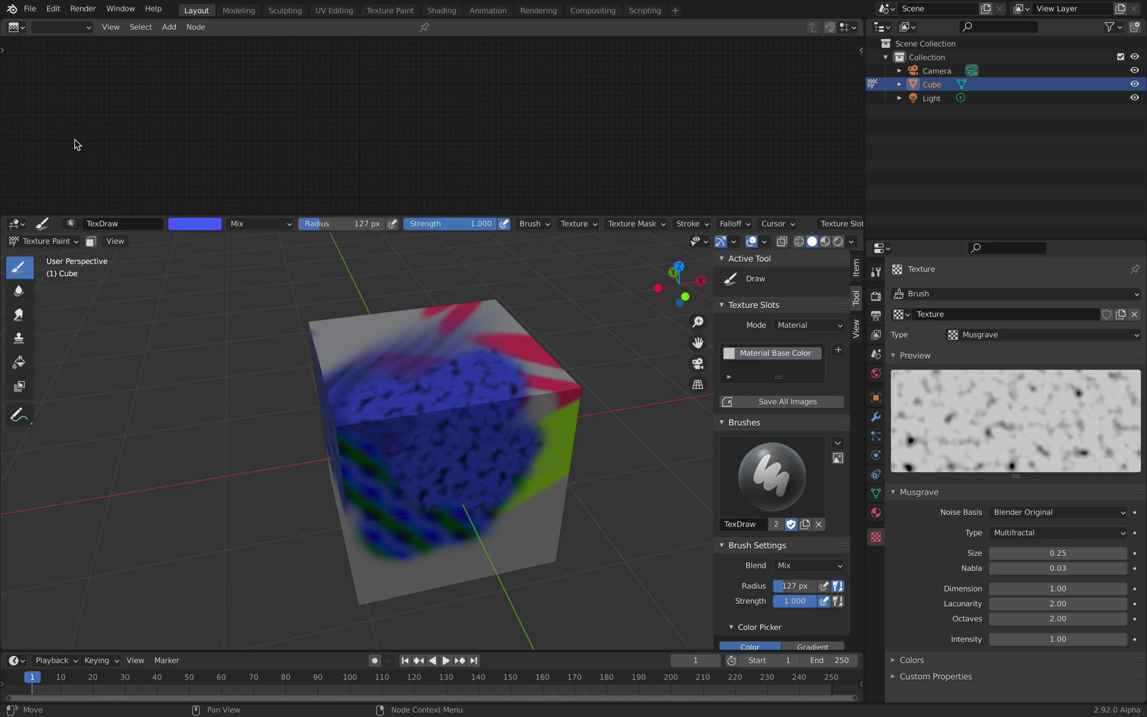
pyautogui.click(76, 27)
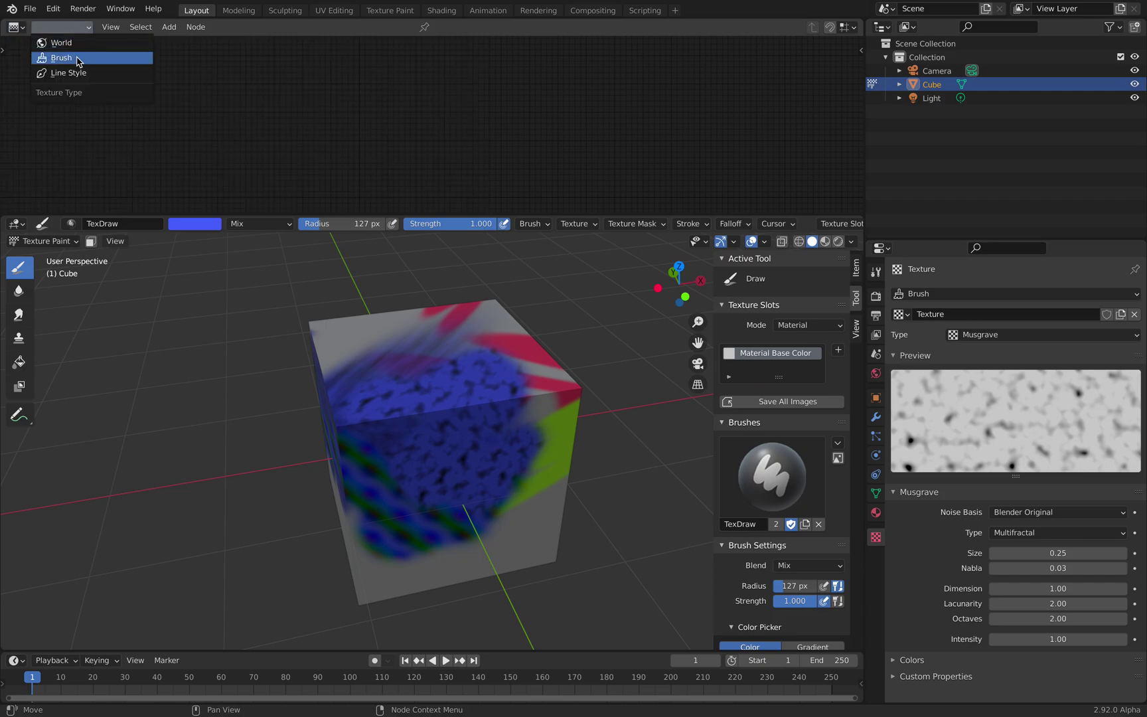
pyautogui.click(81, 60)
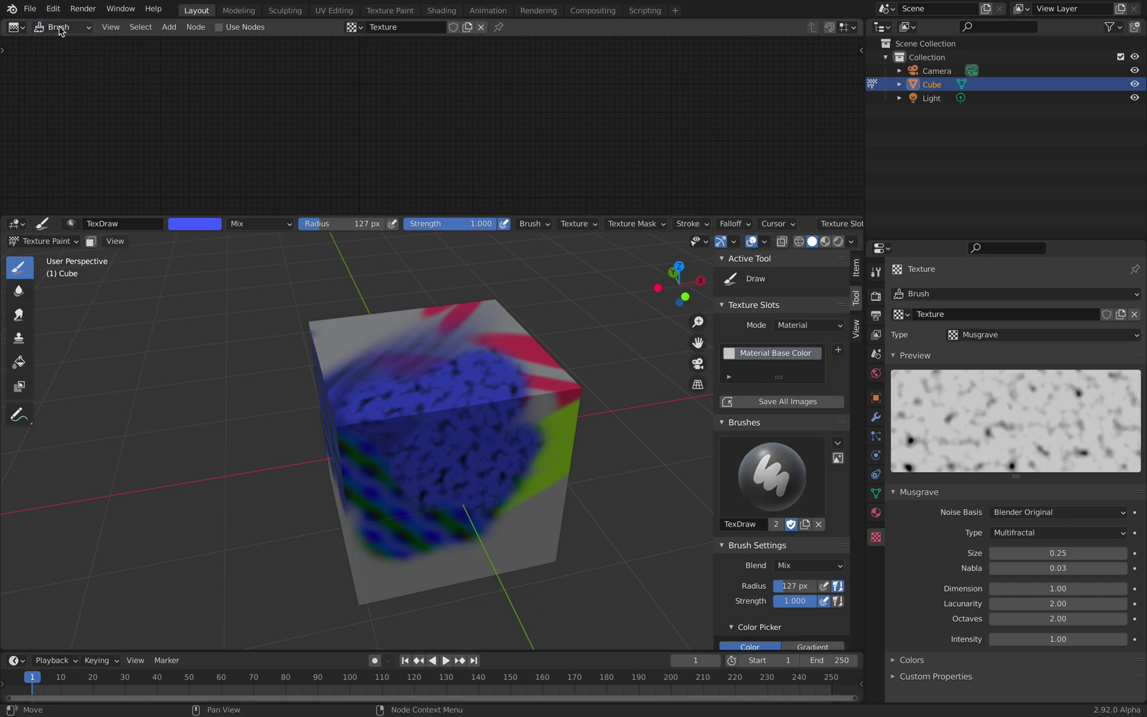
pyautogui.click(253, 29)
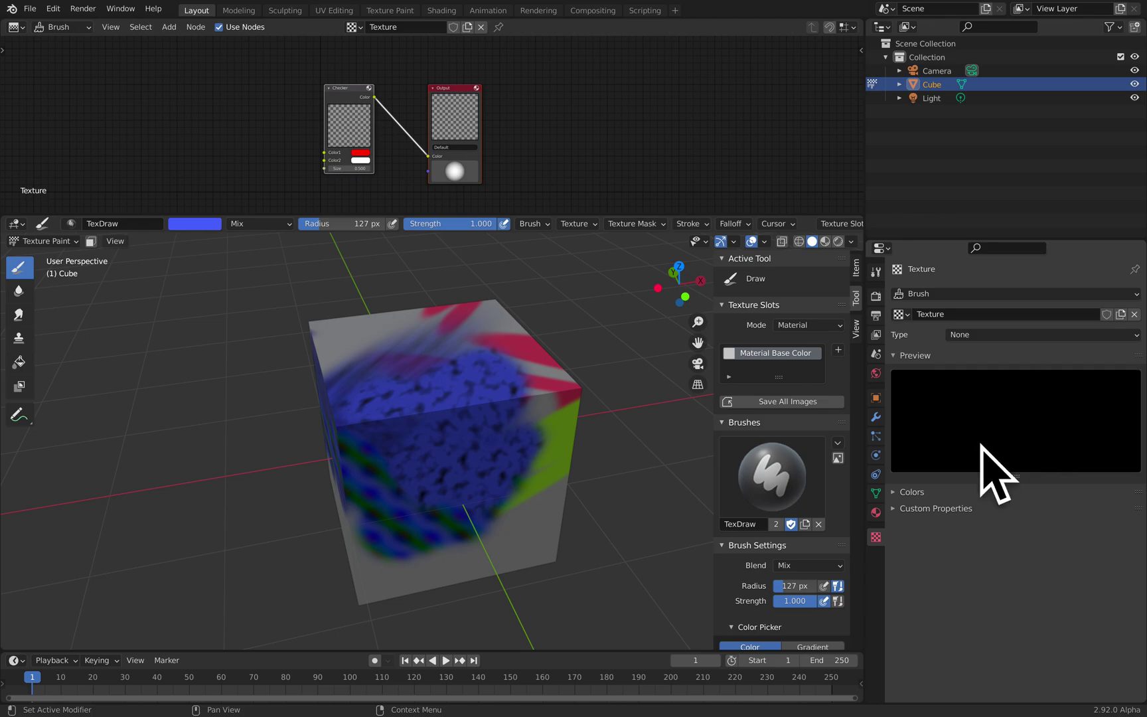
pyautogui.click(1009, 336)
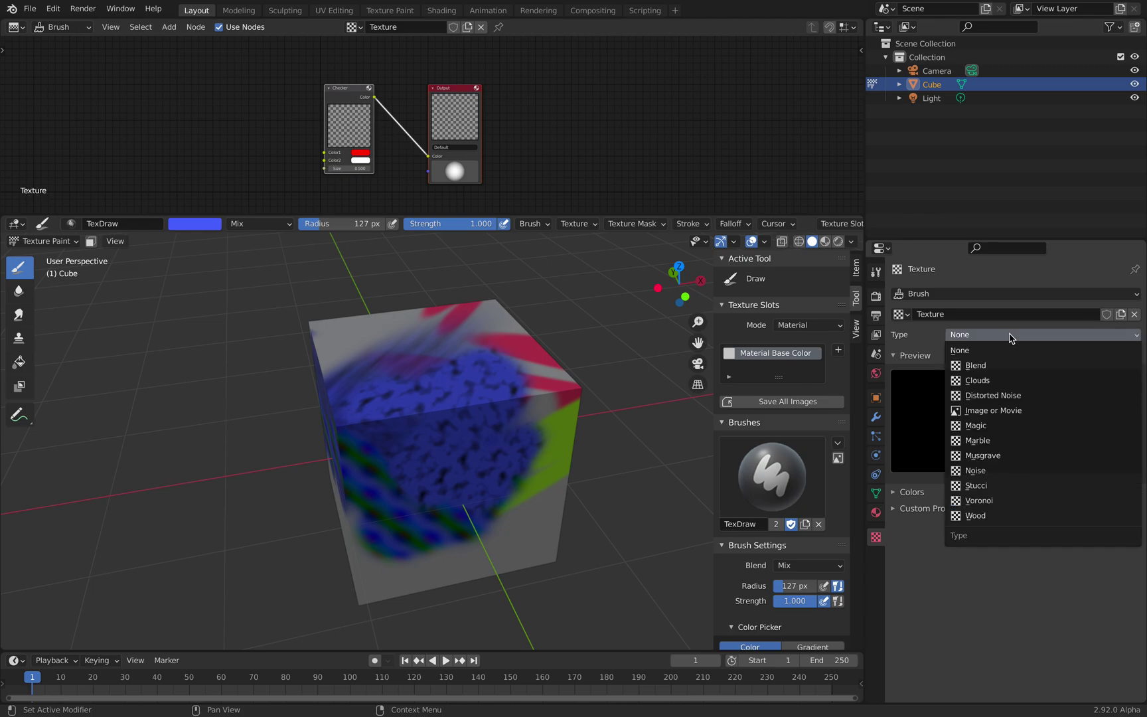
pyautogui.click(1009, 336)
# Paint blue strokes with the Checker node texture across the cube's sides and top.
pyautogui.scroll(1, 384, 158)
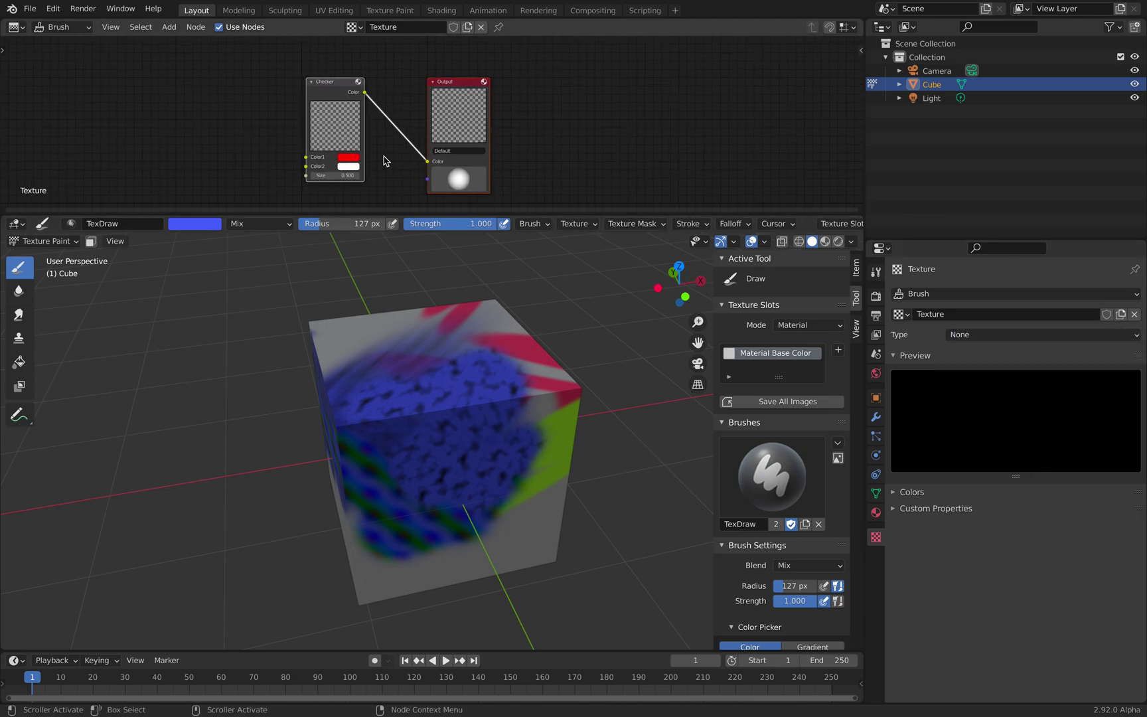
pyautogui.moveTo(425, 319)
pyautogui.mouseDown(button='middle')
pyautogui.moveTo(479, 390)
pyautogui.moveTo(371, 410)
pyautogui.mouseUp(button='middle')
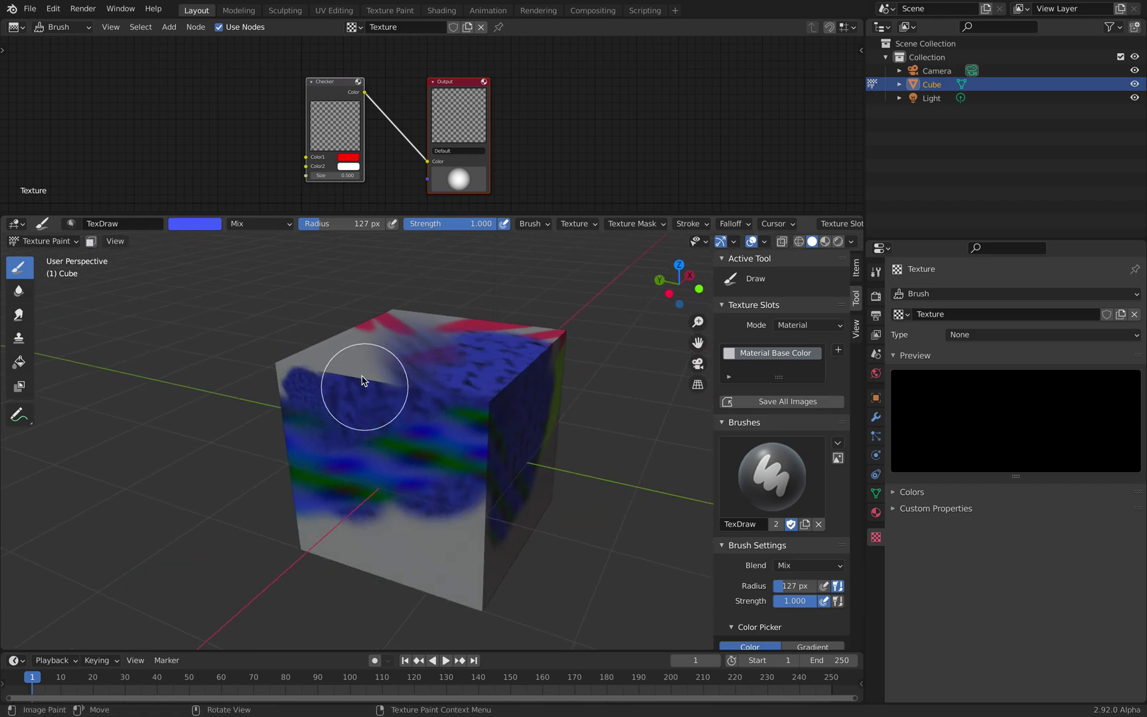
pyautogui.moveTo(392, 392)
pyautogui.mouseDown()
pyautogui.moveTo(448, 371)
pyautogui.moveTo(471, 413)
pyautogui.moveTo(425, 447)
pyautogui.mouseUp()
pyautogui.moveTo(427, 446); pyautogui.dragTo(465, 464, button='middle')
pyautogui.moveTo(451, 454)
pyautogui.mouseDown()
pyautogui.moveTo(419, 409)
pyautogui.moveTo(438, 439)
pyautogui.mouseUp()
# Change the brush colour to near-white and paint red-and-white checker strokes over several faces of the cube.
pyautogui.click(194, 223)
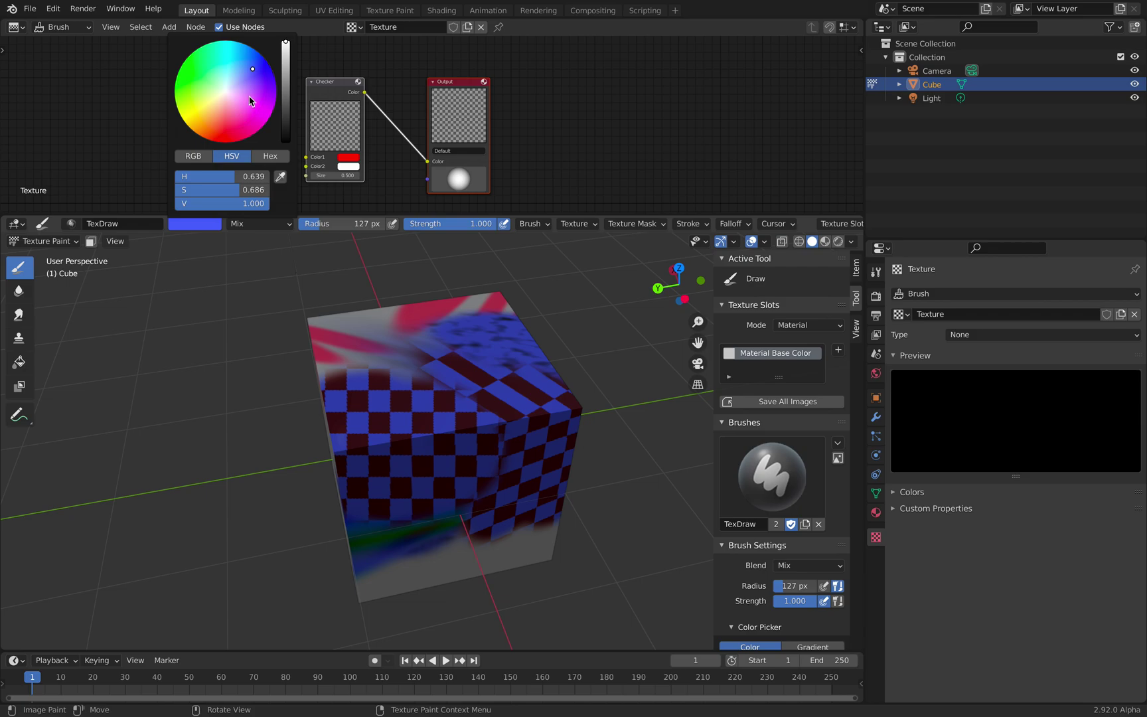
pyautogui.moveTo(253, 101); pyautogui.dragTo(224, 92)
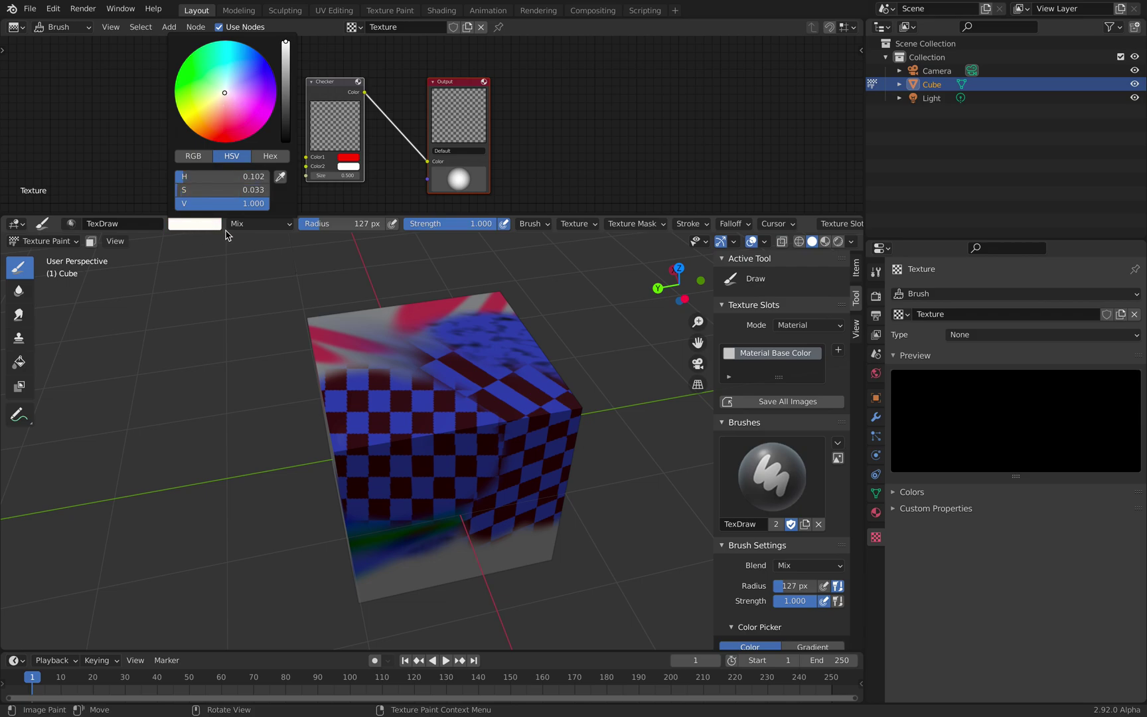
pyautogui.moveTo(458, 481); pyautogui.dragTo(366, 486)
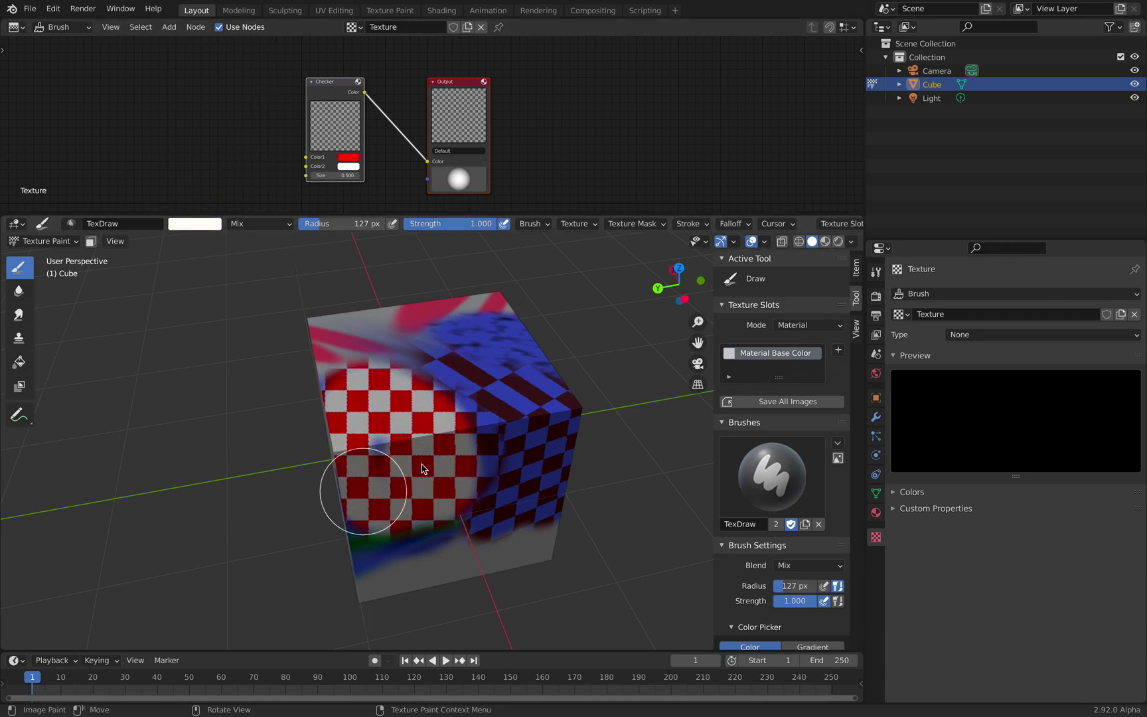
pyautogui.moveTo(366, 486); pyautogui.dragTo(417, 463, button='middle')
pyautogui.moveTo(417, 458)
pyautogui.mouseDown()
pyautogui.moveTo(456, 482)
pyautogui.moveTo(345, 458)
pyautogui.mouseUp()
pyautogui.moveTo(362, 465); pyautogui.dragTo(452, 506, button='middle')
pyautogui.moveTo(452, 504)
pyautogui.mouseDown()
pyautogui.moveTo(360, 446)
pyautogui.moveTo(327, 401)
pyautogui.mouseUp()
# Set the Checker node's Color1 to green and Color2 to orange.
pyautogui.scroll(3, 383, 161)
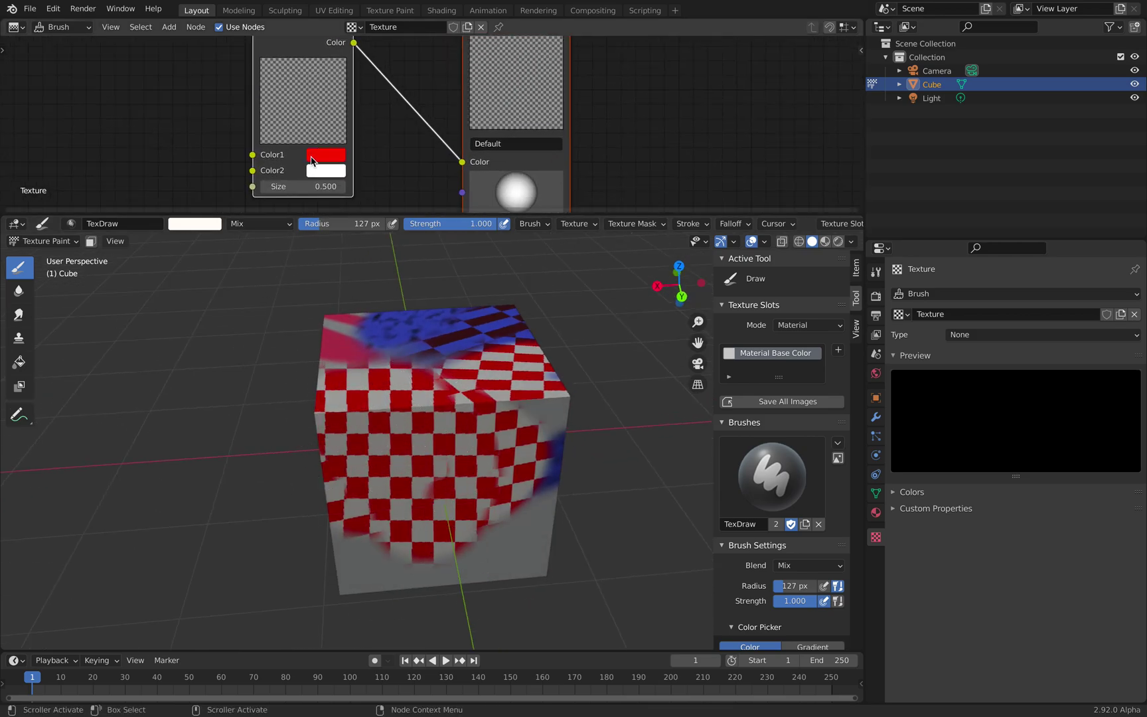
pyautogui.click(325, 155)
pyautogui.click(357, 197)
pyautogui.click(325, 171)
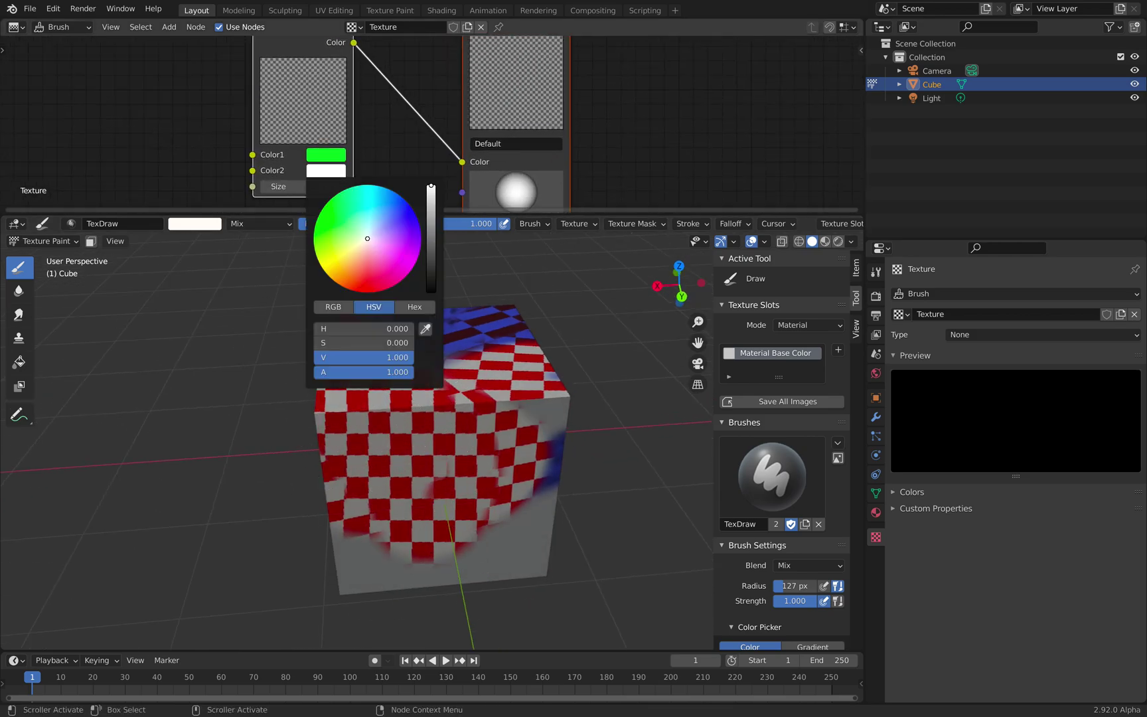
pyautogui.moveTo(358, 184)
pyautogui.mouseDown()
pyautogui.moveTo(411, 208)
pyautogui.moveTo(373, 227)
pyautogui.moveTo(356, 259)
pyautogui.mouseUp()
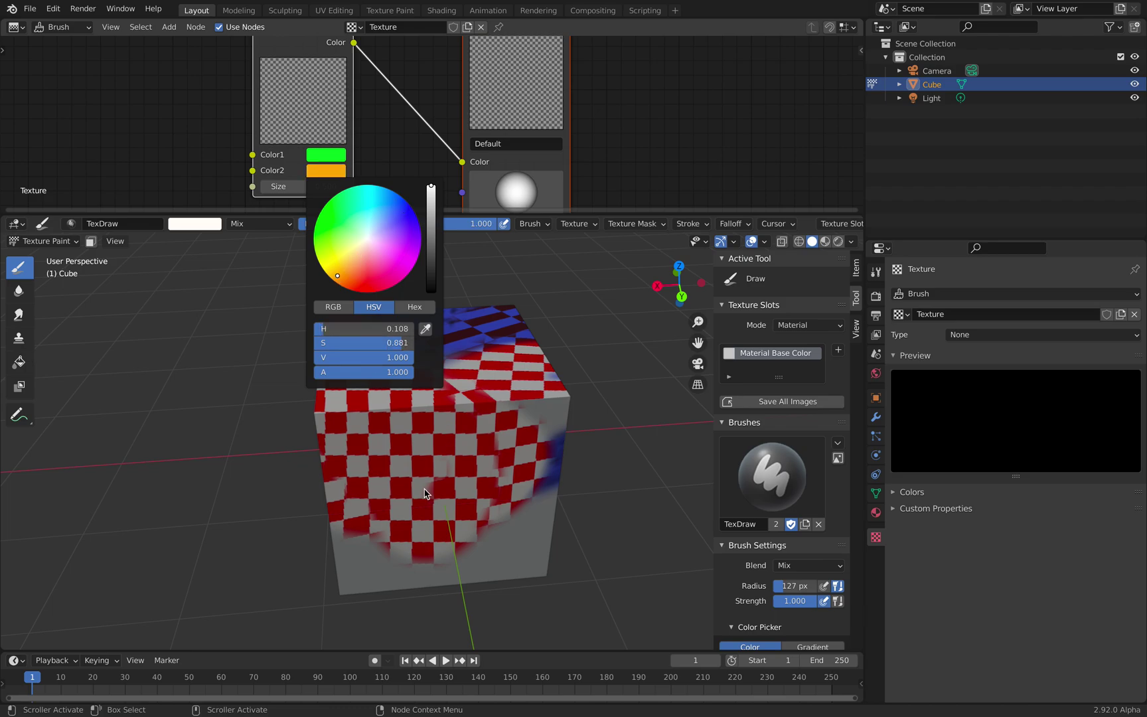
# Paint green-and-orange checker strokes over the cube's side and top faces.
pyautogui.moveTo(364, 440)
pyautogui.mouseDown()
pyautogui.moveTo(363, 509)
pyautogui.moveTo(345, 431)
pyautogui.mouseUp()
pyautogui.moveTo(345, 438)
pyautogui.mouseDown(button='middle')
pyautogui.moveTo(535, 445)
pyautogui.moveTo(546, 434)
pyautogui.mouseUp(button='middle')
pyautogui.moveTo(481, 435)
pyautogui.mouseDown()
pyautogui.moveTo(331, 450)
pyautogui.moveTo(458, 473)
pyautogui.mouseUp()
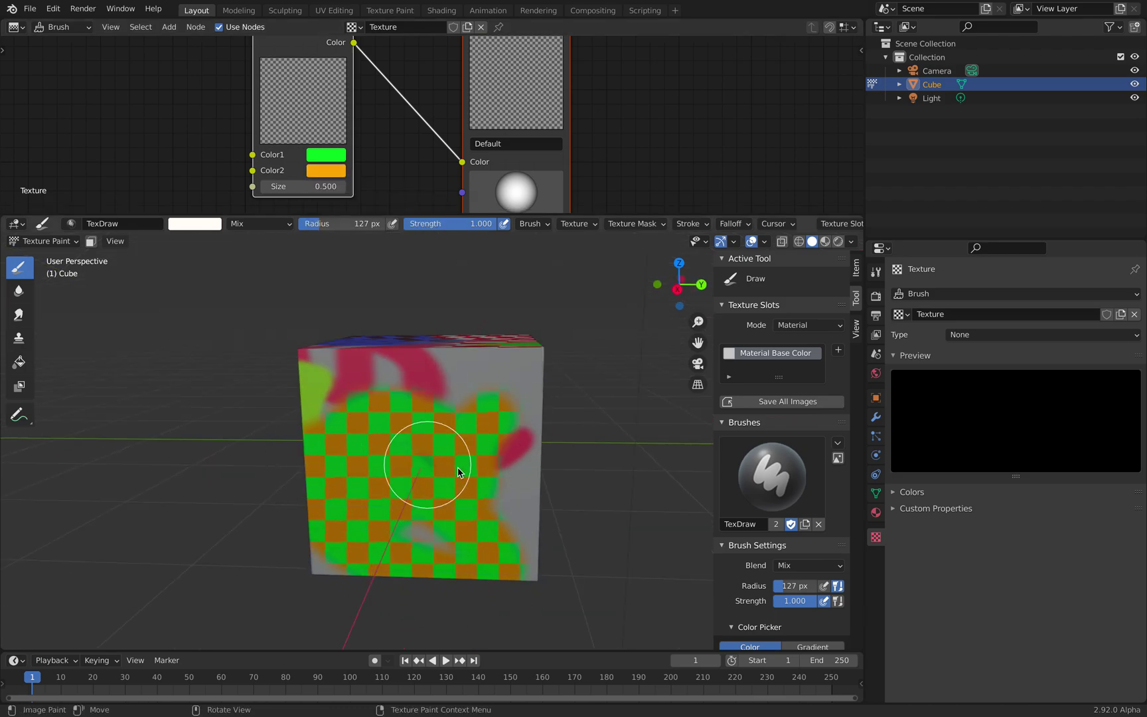
pyautogui.moveTo(453, 438); pyautogui.dragTo(409, 521, button='middle')
pyautogui.moveTo(409, 522)
pyautogui.mouseDown()
pyautogui.moveTo(453, 494)
pyautogui.moveTo(504, 418)
pyautogui.moveTo(418, 432)
pyautogui.moveTo(417, 398)
pyautogui.mouseUp()
pyautogui.scroll(-2, 502, 420)
pyautogui.moveTo(417, 393); pyautogui.dragTo(338, 347, button='middle')
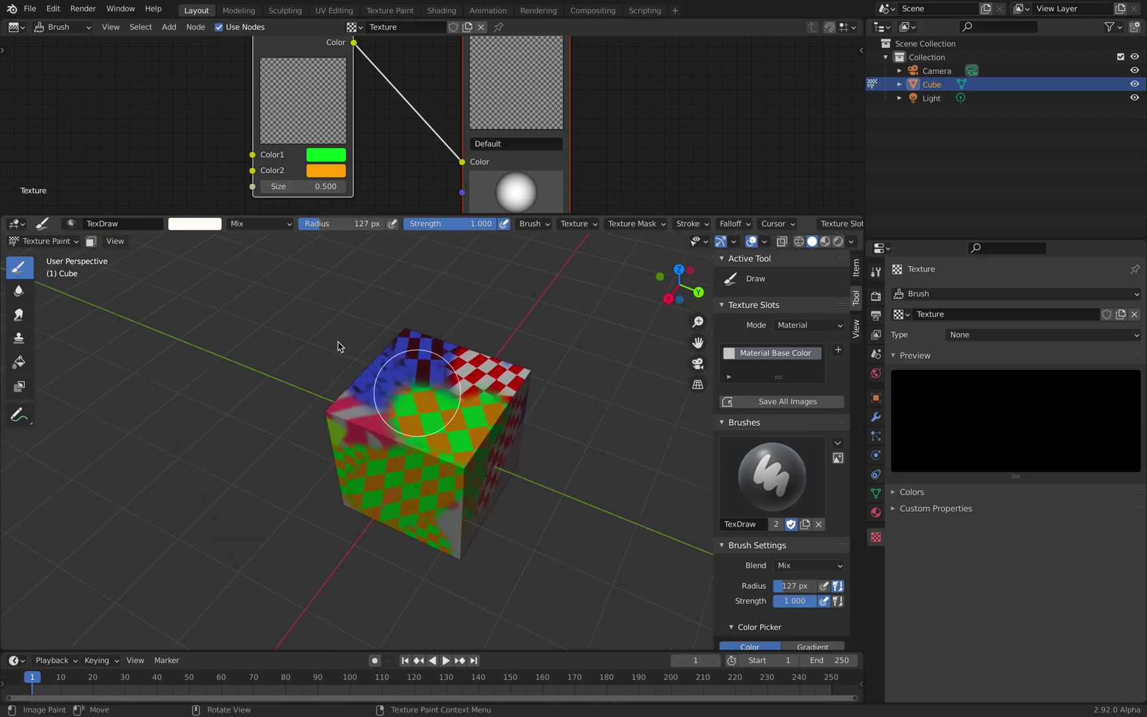
# Enlarge the node editor area, then add a Bricks node and connect its Color to the Output node's Color.
pyautogui.moveTo(395, 216); pyautogui.dragTo(395, 292)
pyautogui.press('Home')
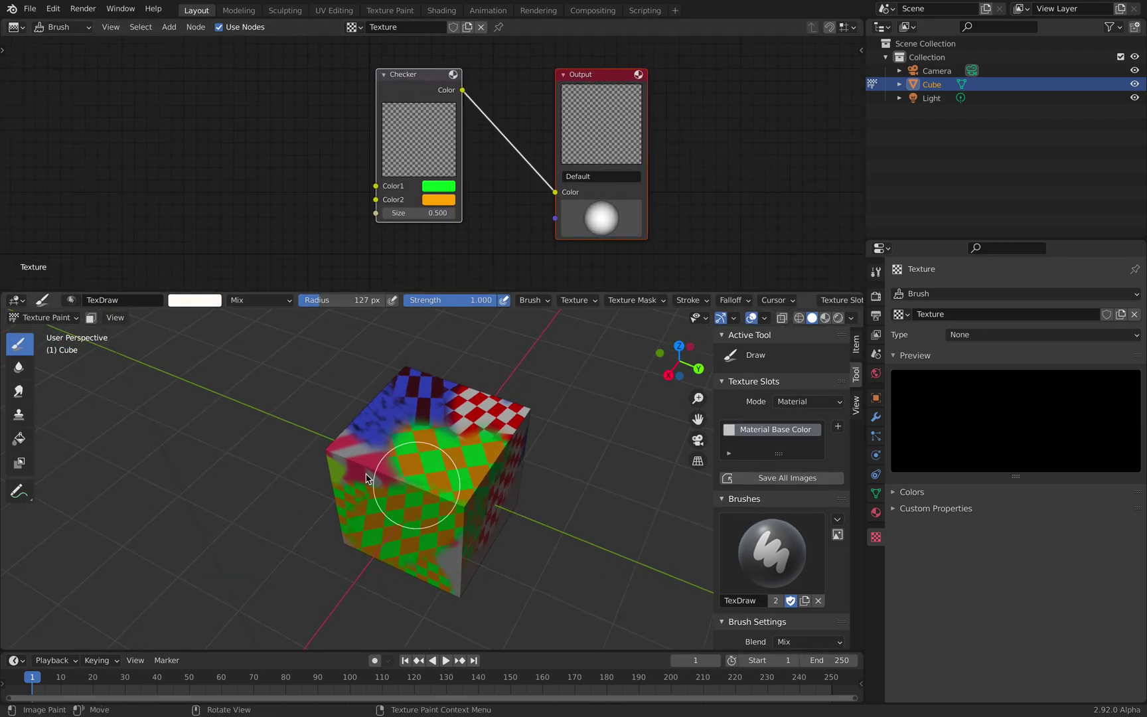
pyautogui.hotkey('shift', 'a')
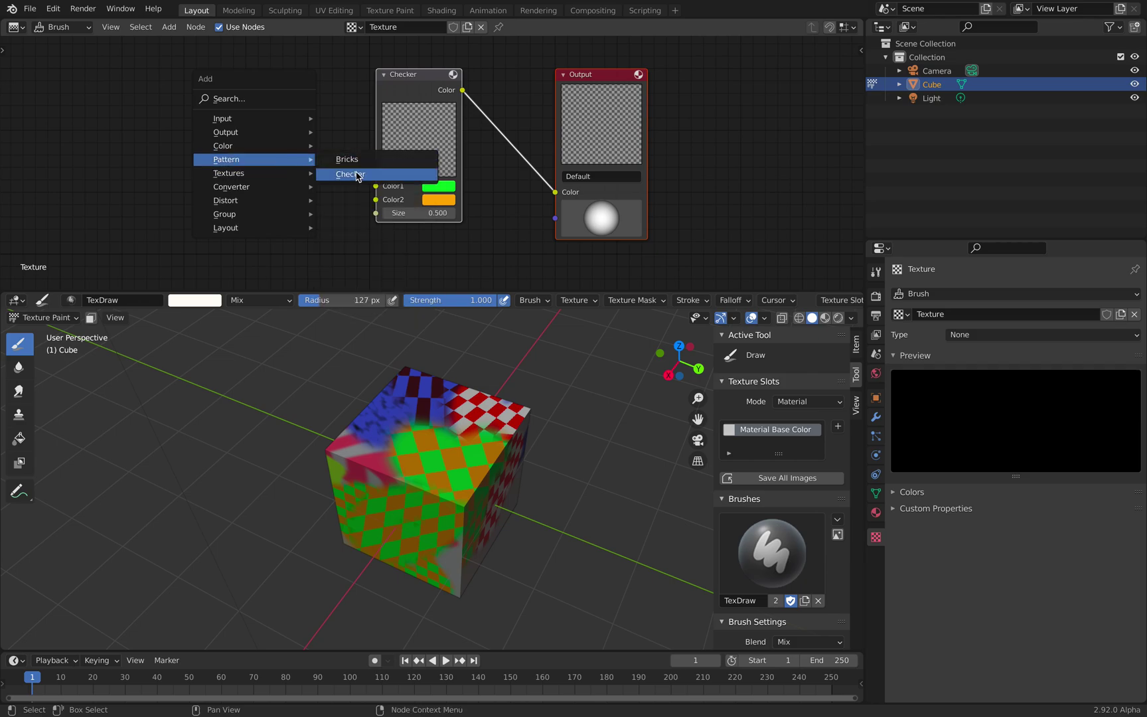
pyautogui.click(355, 162)
pyautogui.click(219, 137)
pyautogui.moveTo(310, 154); pyautogui.dragTo(555, 192)
# Paint the Bricks pattern across the cube's top and adjoining side faces.
pyautogui.moveTo(452, 468); pyautogui.dragTo(402, 510)
pyautogui.moveTo(402, 510); pyautogui.dragTo(473, 496, button='middle')
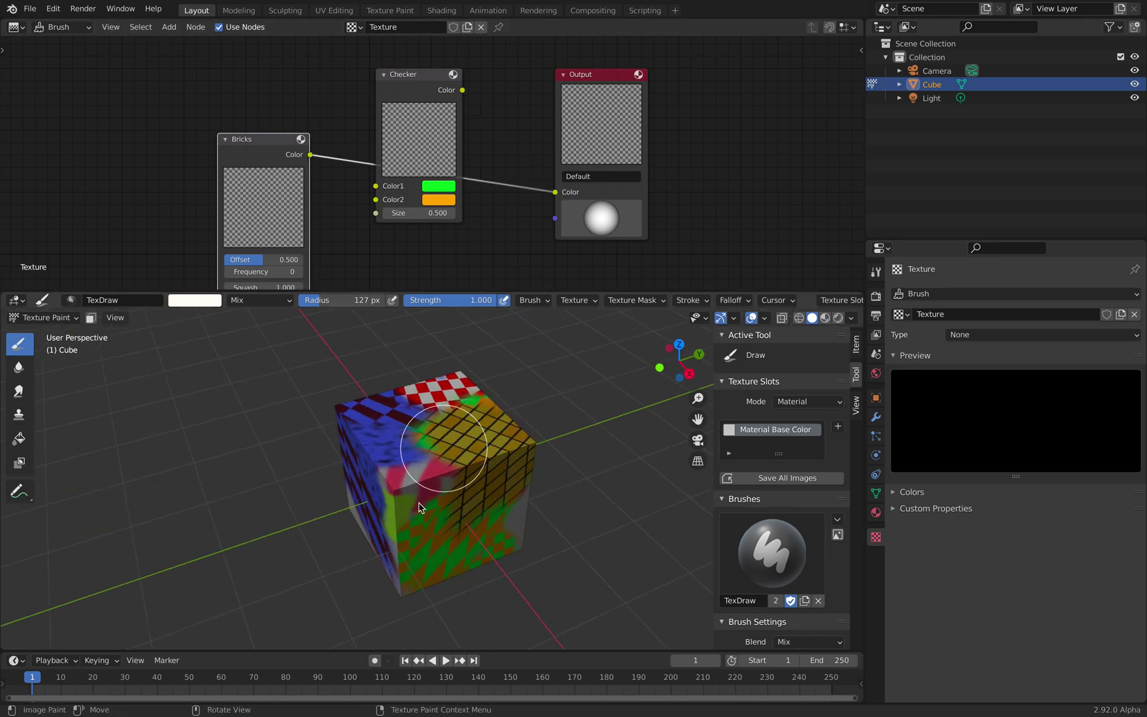
pyautogui.moveTo(421, 502); pyautogui.dragTo(423, 511)
pyautogui.moveTo(158, 119); pyautogui.dragTo(245, 120, button='middle')
pyautogui.hotkey('shift', 'a')
pyautogui.moveTo(242, 87)
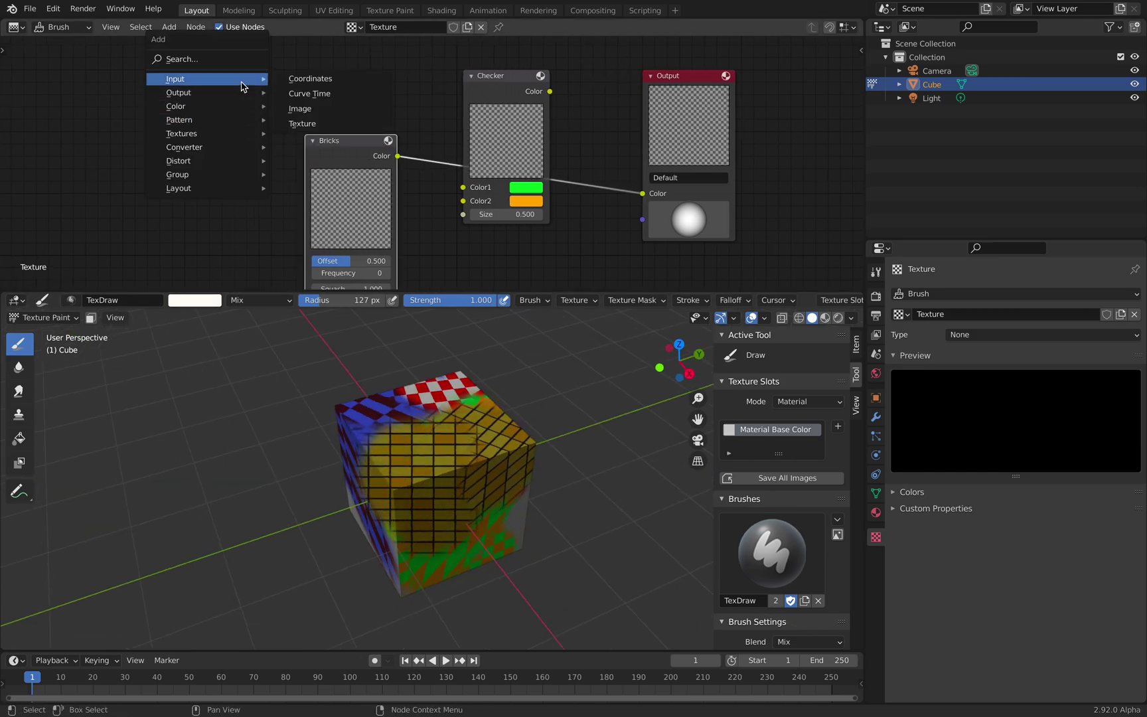
pyautogui.moveTo(251, 108)
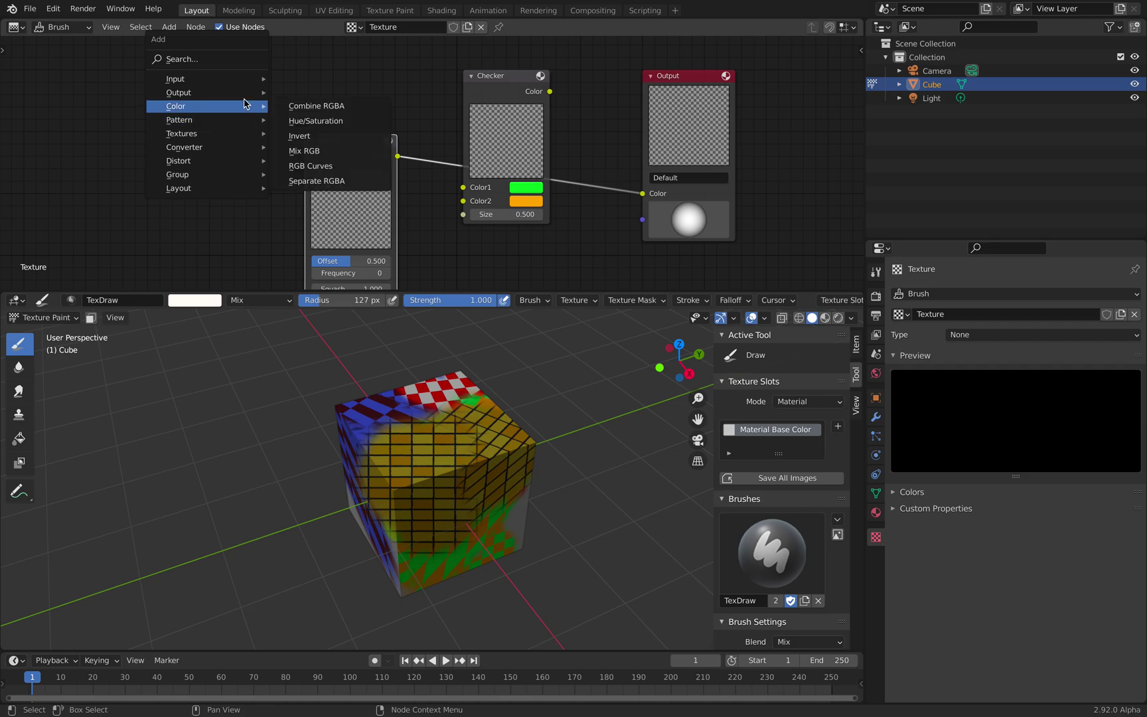
pyautogui.moveTo(243, 139)
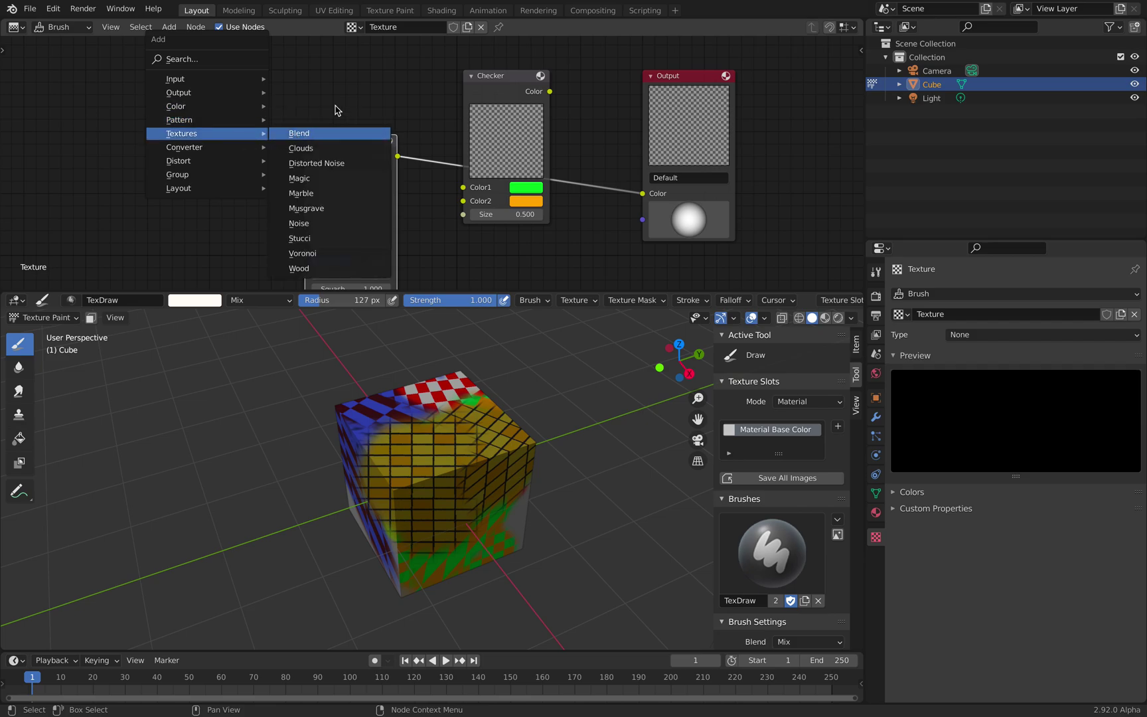
# Move the Checker and Bricks nodes farther from the Output node to free space between them.
pyautogui.moveTo(356, 159); pyautogui.dragTo(387, 137)
pyautogui.moveTo(471, 84); pyautogui.dragTo(124, 101)
pyautogui.moveTo(362, 142); pyautogui.dragTo(277, 188)
# Add a Musgrave texture node and connect its Color to the Output node's Color.
pyautogui.hotkey('shift', 'a')
pyautogui.moveTo(421, 133)
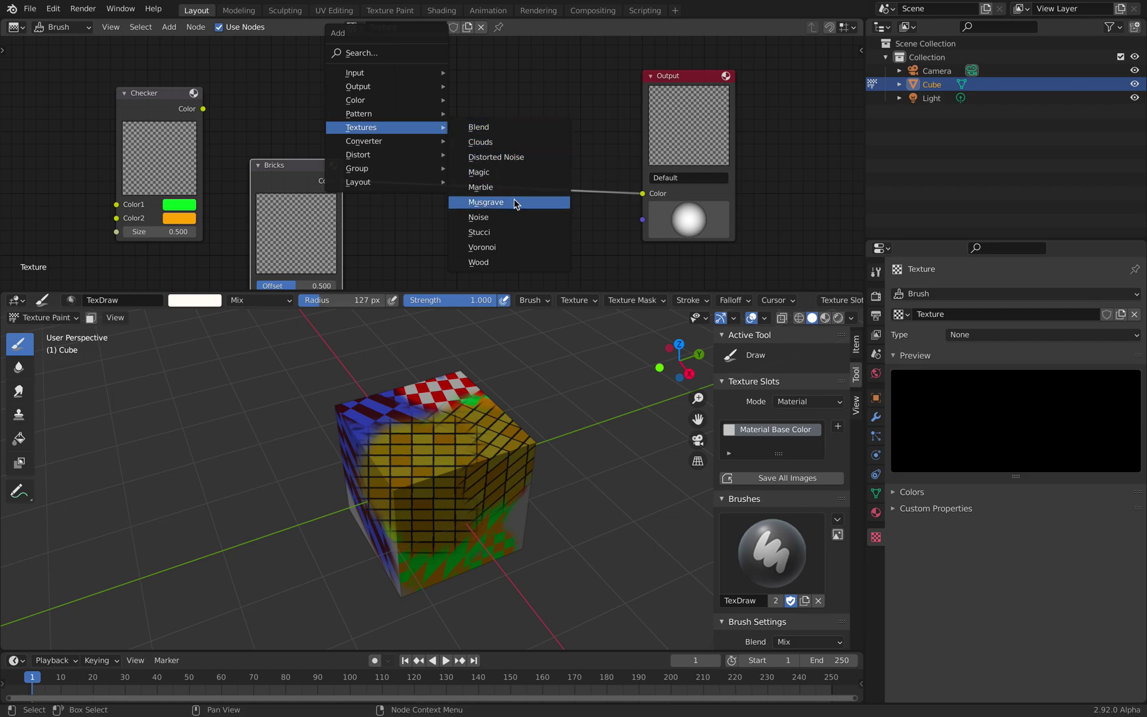
pyautogui.click(515, 203)
pyautogui.click(476, 194)
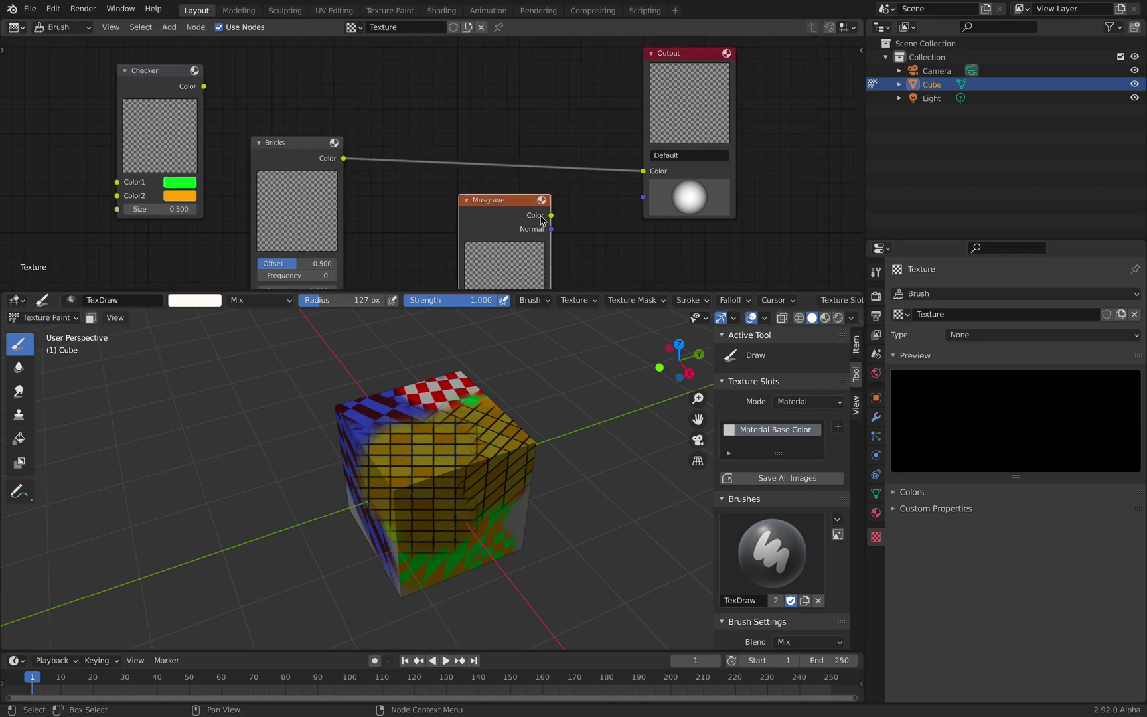
pyautogui.moveTo(551, 215); pyautogui.dragTo(576, 205)
pyautogui.moveTo(638, 173); pyautogui.dragTo(641, 171)
# Paint Musgrave-textured white strokes over the cube's underside and lower side areas.
pyautogui.moveTo(440, 522); pyautogui.dragTo(464, 440, button='middle')
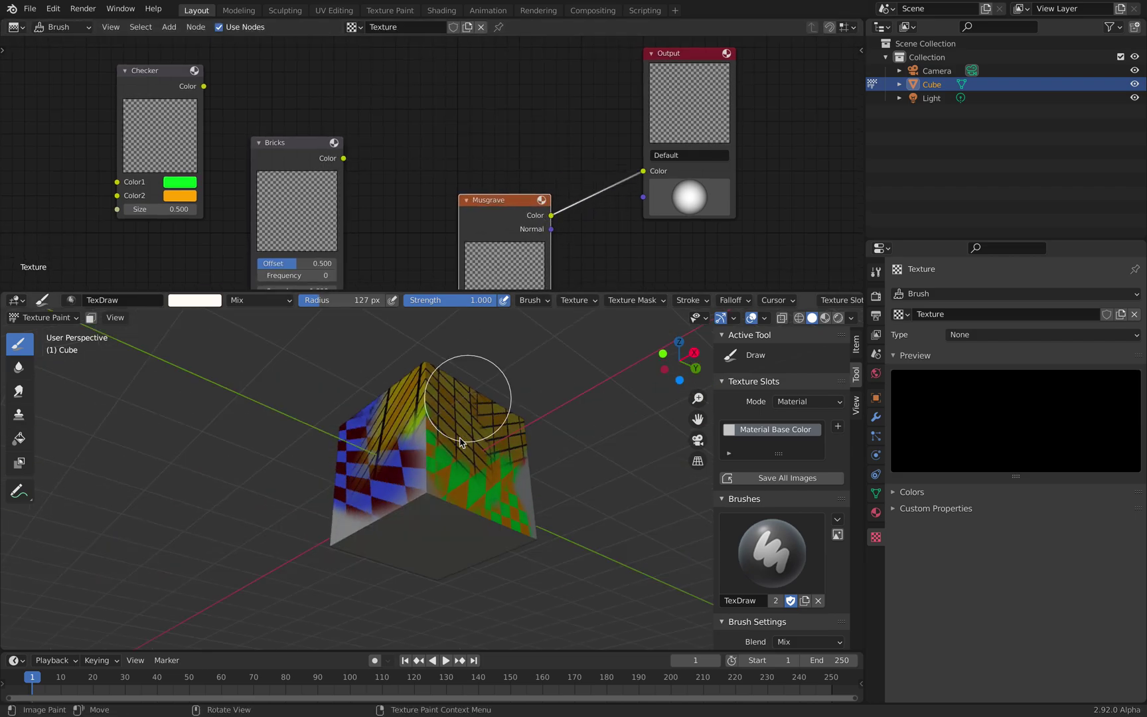
pyautogui.moveTo(443, 446); pyautogui.dragTo(456, 484)
pyautogui.moveTo(456, 484); pyautogui.dragTo(402, 459, button='middle')
pyautogui.moveTo(403, 465); pyautogui.dragTo(432, 486)
pyautogui.moveTo(433, 486); pyautogui.dragTo(445, 521, button='middle')
pyautogui.moveTo(445, 521); pyautogui.dragTo(504, 501)
pyautogui.moveTo(504, 501)
pyautogui.mouseDown(button='middle')
pyautogui.moveTo(428, 466)
pyautogui.moveTo(431, 442)
pyautogui.mouseUp(button='middle')
pyautogui.moveTo(431, 443)
pyautogui.mouseDown()
pyautogui.moveTo(478, 544)
pyautogui.moveTo(461, 491)
pyautogui.mouseUp()
pyautogui.moveTo(461, 492); pyautogui.dragTo(441, 531, button='middle')
pyautogui.moveTo(450, 452); pyautogui.dragTo(412, 518, button='middle')
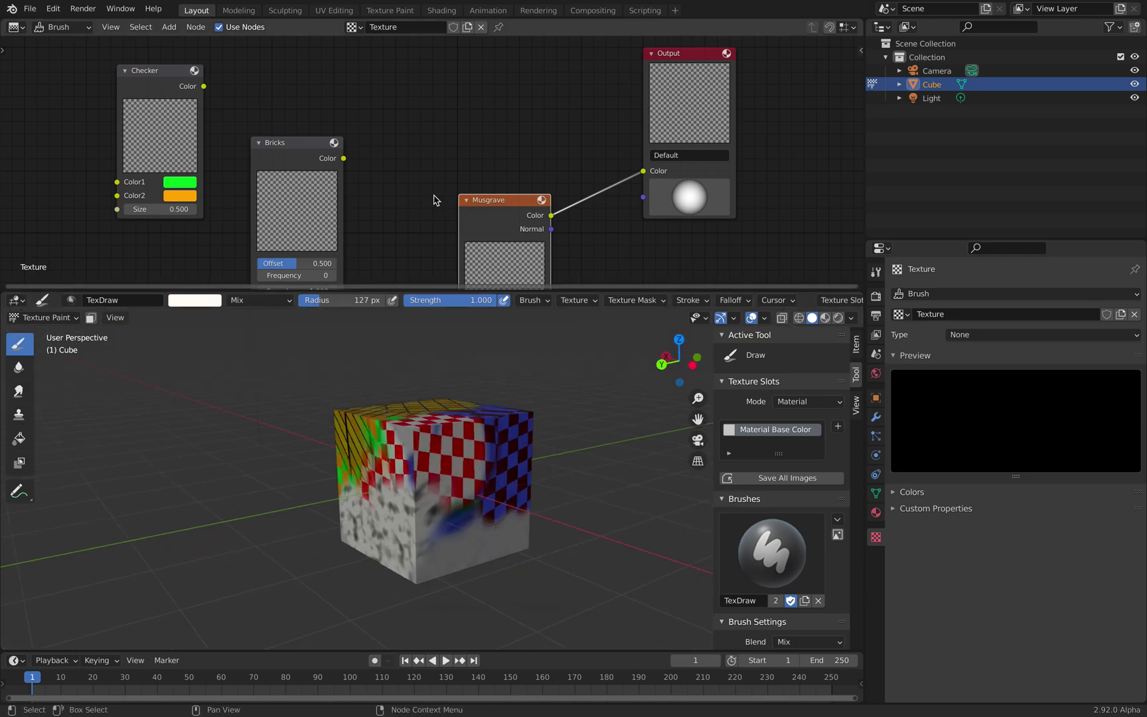
# Move the Musgrave node aside, add a Voronoi texture node and connect its Color to the Output node's Color.
pyautogui.moveTo(470, 202); pyautogui.dragTo(424, 227)
pyautogui.moveTo(463, 143); pyautogui.dragTo(443, 159, button='middle')
pyautogui.hotkey('shift', 'a')
pyautogui.moveTo(442, 159)
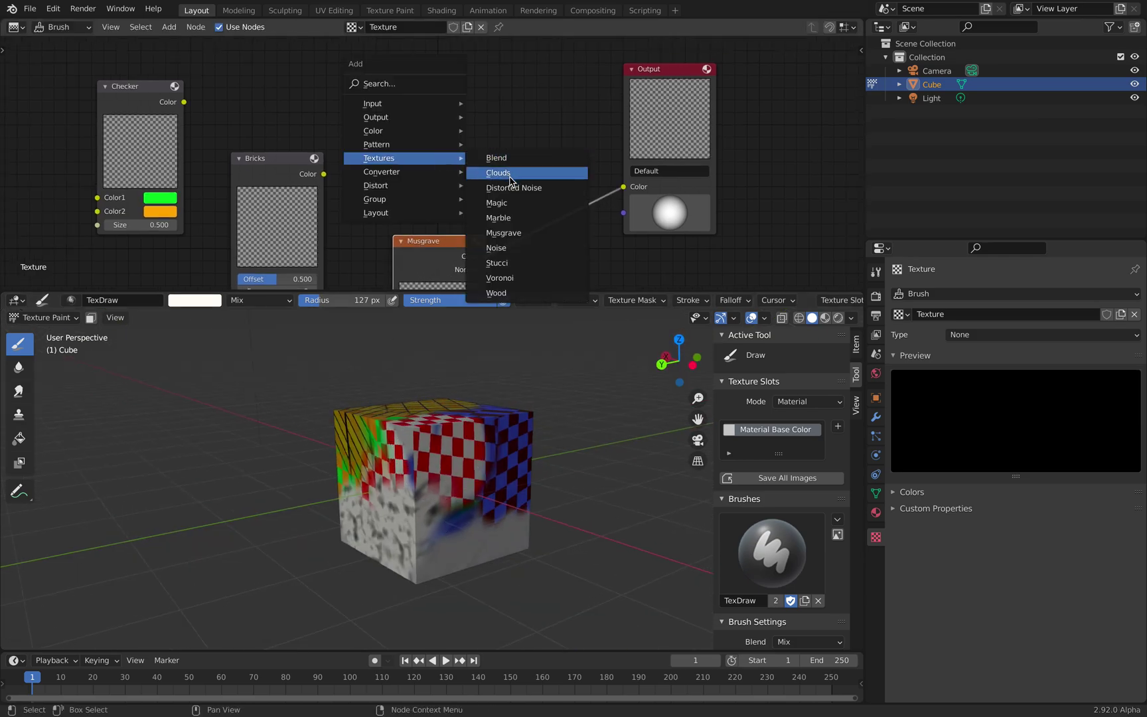
pyautogui.click(510, 278)
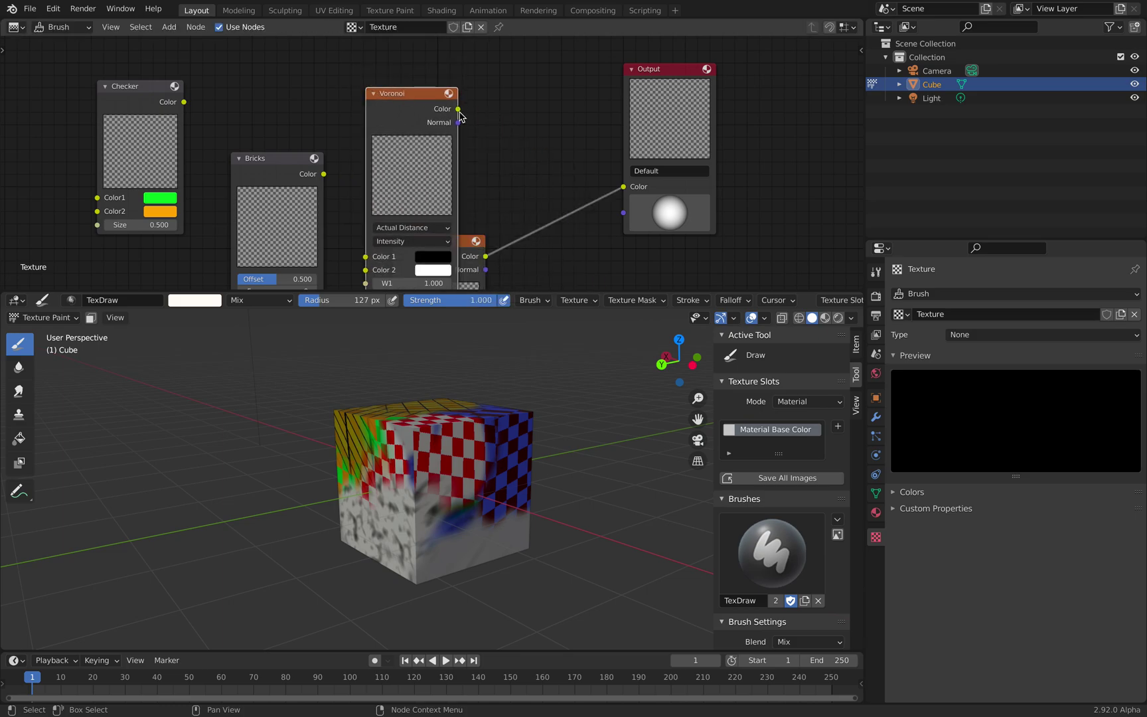
pyautogui.moveTo(458, 109); pyautogui.dragTo(623, 187)
# Paint a Voronoi-textured patch over the edge between the cube's top and side faces.
pyautogui.moveTo(410, 410); pyautogui.dragTo(412, 473, button='middle')
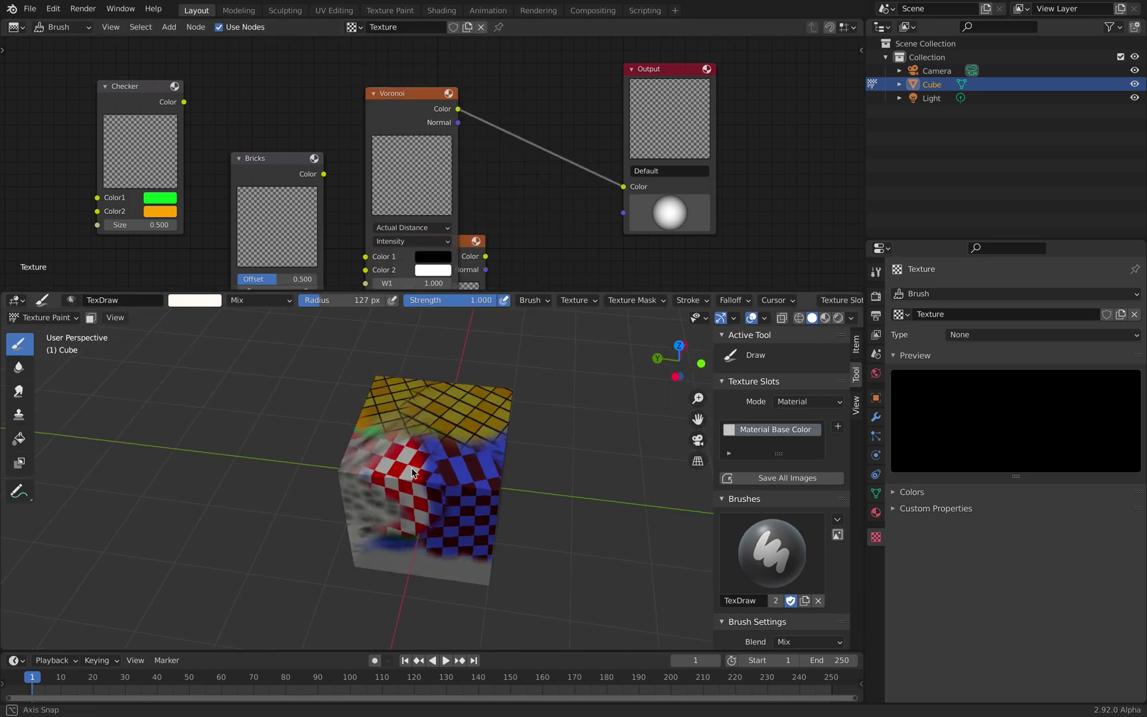
pyautogui.moveTo(411, 473)
pyautogui.mouseDown()
pyautogui.moveTo(423, 440)
pyautogui.moveTo(423, 453)
pyautogui.mouseUp()
pyautogui.scroll(3, 422, 453)
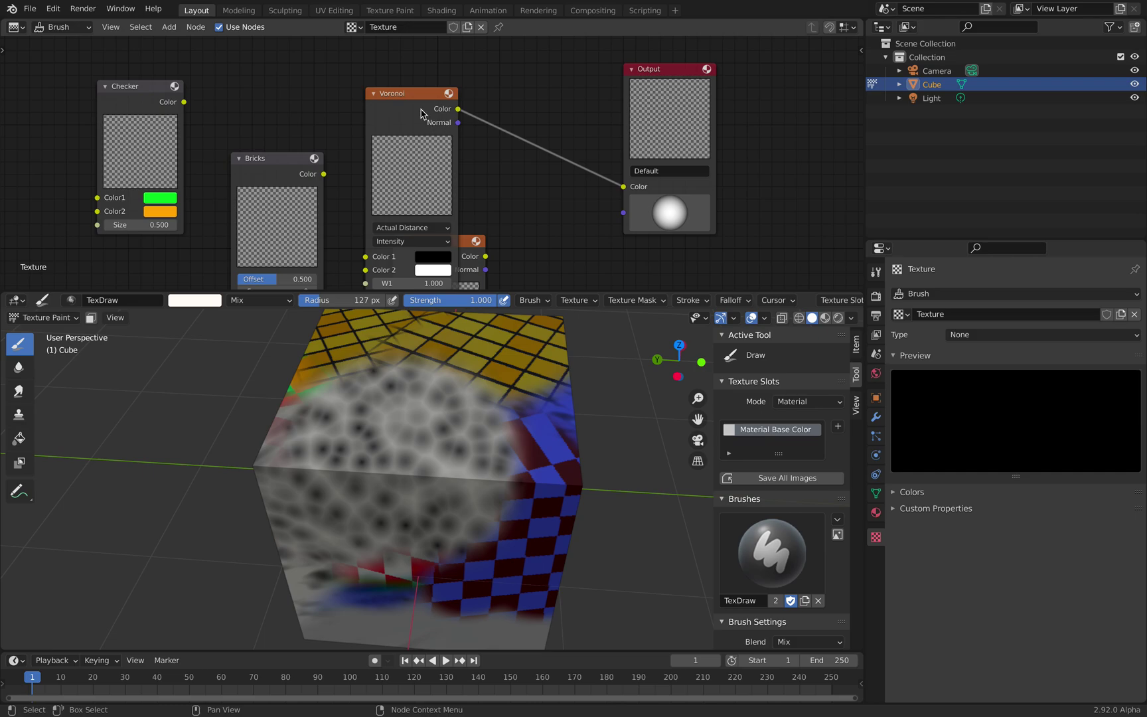
# Reposition the Voronoi node and move the Musgrave node below the Checker node.
pyautogui.moveTo(421, 114); pyautogui.dragTo(396, 101)
pyautogui.moveTo(447, 245); pyautogui.dragTo(143, 267)
pyautogui.scroll(2, 398, 161)
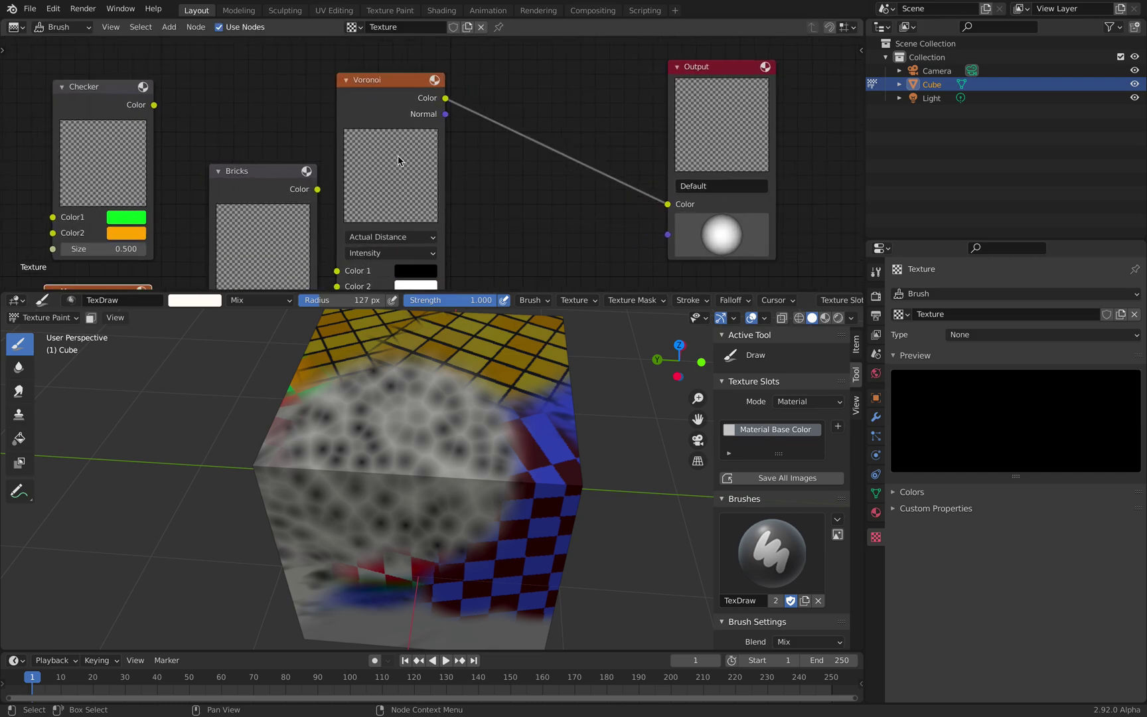
pyautogui.moveTo(415, 202); pyautogui.dragTo(400, 174, button='middle')
# Extend the black-and-white Voronoi strokes across more of the cube's side and top faces.
pyautogui.moveTo(425, 446); pyautogui.dragTo(425, 471)
pyautogui.scroll(-2, 428, 470)
pyautogui.moveTo(481, 467); pyautogui.dragTo(441, 466, button='middle')
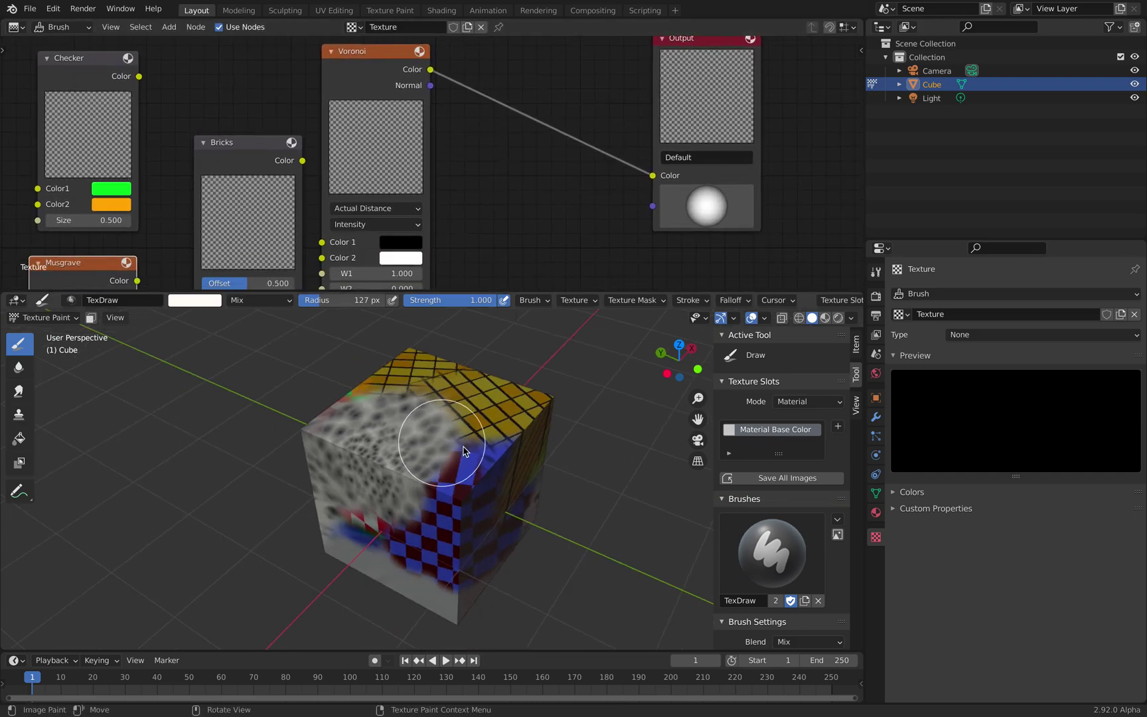
pyautogui.moveTo(444, 463); pyautogui.dragTo(432, 501)
pyautogui.moveTo(432, 504); pyautogui.dragTo(413, 419, button='middle')
pyautogui.moveTo(413, 420); pyautogui.dragTo(384, 448)
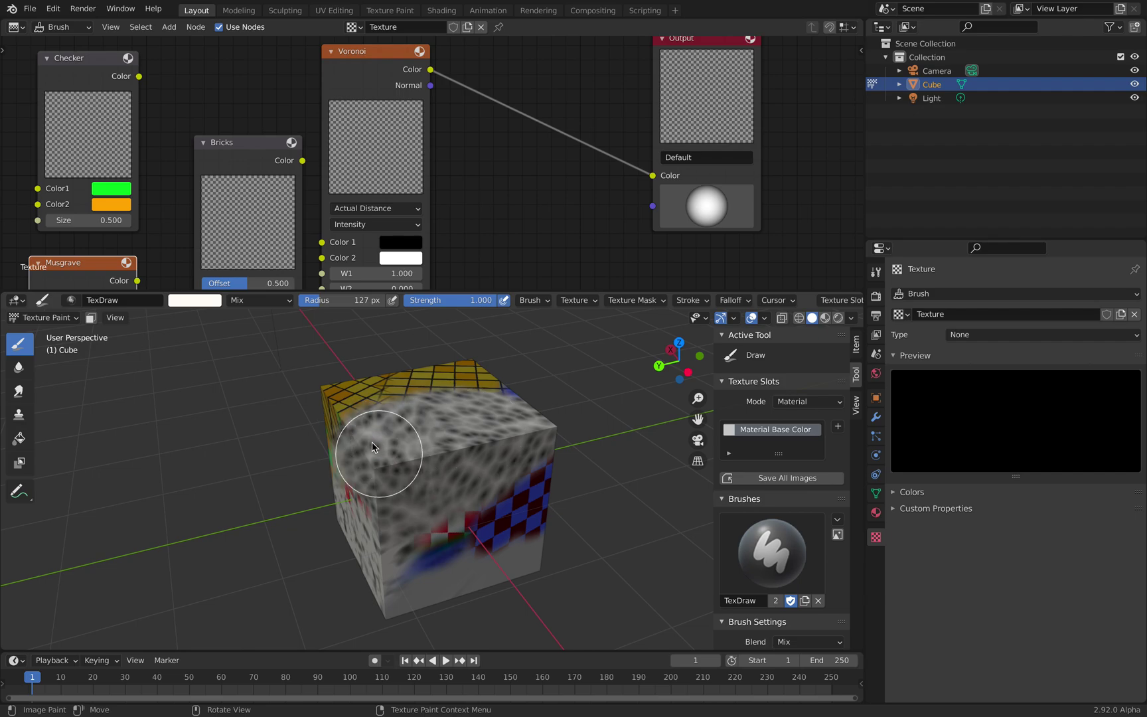
# Set the Voronoi node's Color 1 to blue and paint blue-spotted strokes over the cube's top and side faces.
pyautogui.click(406, 243)
pyautogui.moveTo(504, 140); pyautogui.dragTo(503, 39)
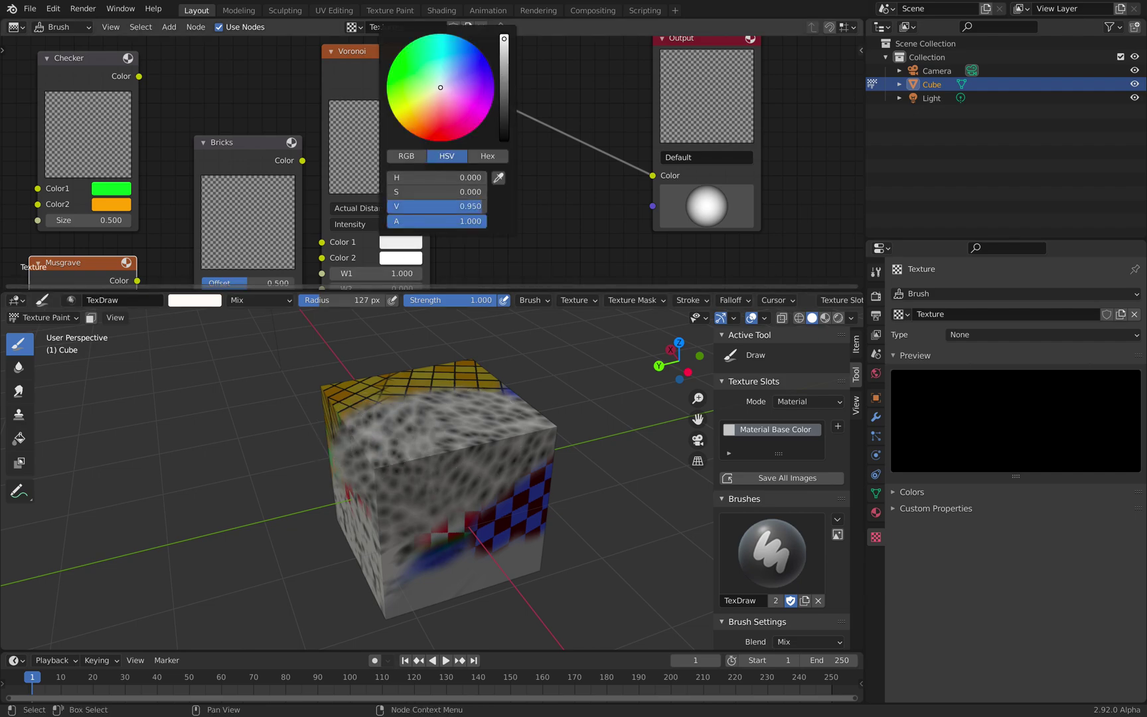
pyautogui.click(489, 66)
pyautogui.moveTo(466, 487)
pyautogui.mouseDown()
pyautogui.moveTo(396, 445)
pyautogui.moveTo(393, 463)
pyautogui.mouseUp()
pyautogui.scroll(2, 393, 463)
pyautogui.moveTo(393, 463); pyautogui.dragTo(450, 454, button='middle')
pyautogui.moveTo(450, 458); pyautogui.dragTo(402, 455)
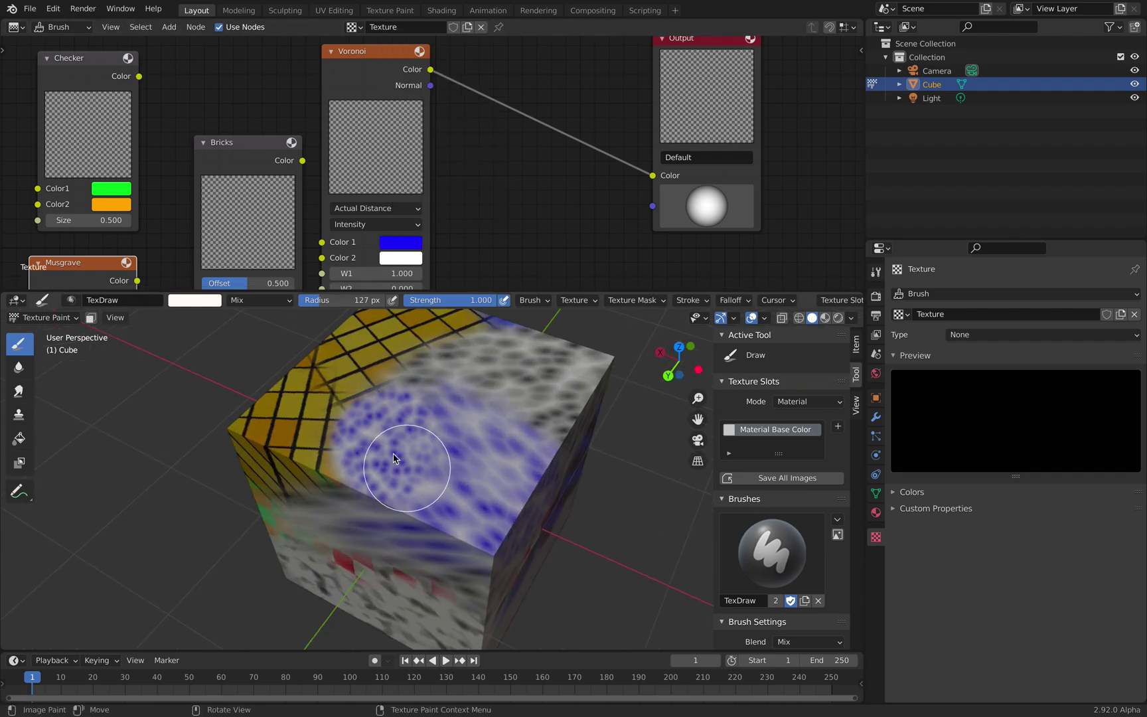
# Paint another blue-spotted Voronoi stroke across the cube's top face.
pyautogui.moveTo(401, 455); pyautogui.dragTo(449, 467, button='middle')
pyautogui.scroll(-2, 449, 467)
pyautogui.moveTo(449, 467); pyautogui.dragTo(400, 461)
# Set the alpha of the Voronoi node's Color 2 to 0 and paint a stroke over the cube.
pyautogui.moveTo(413, 251); pyautogui.dragTo(449, 241, button='middle')
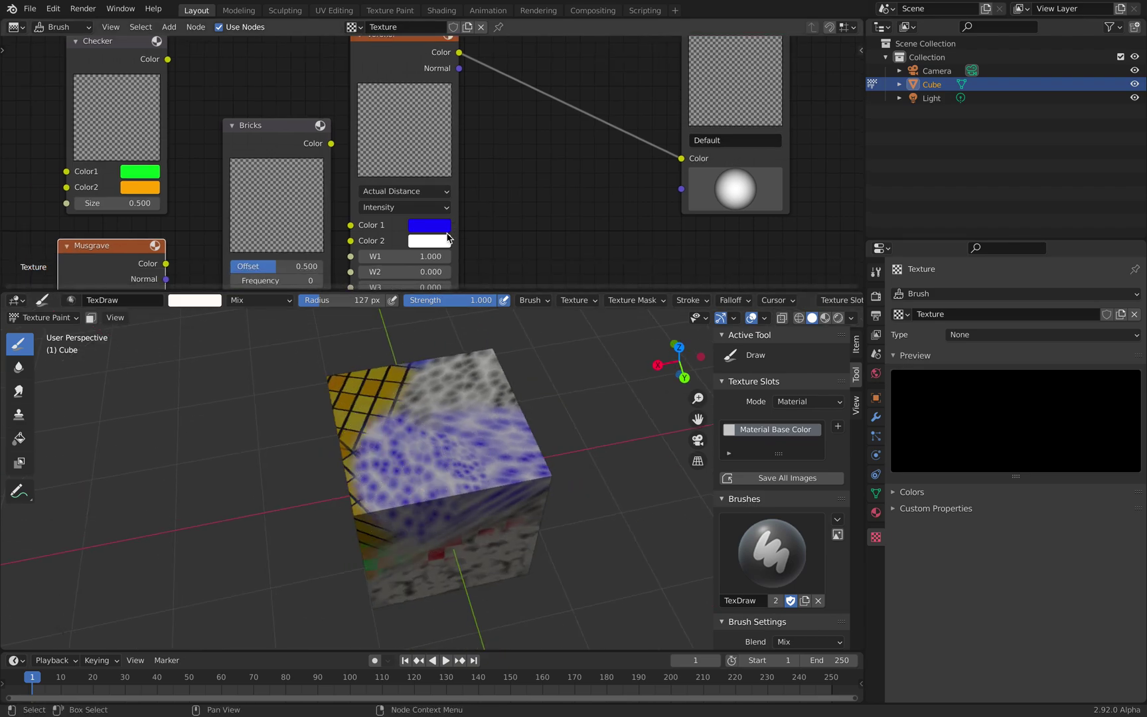
pyautogui.click(448, 243)
pyautogui.moveTo(465, 225); pyautogui.dragTo(416, 223)
pyautogui.moveTo(433, 424)
pyautogui.mouseDown()
pyautogui.moveTo(423, 459)
pyautogui.moveTo(370, 464)
pyautogui.mouseUp()
pyautogui.moveTo(372, 464); pyautogui.dragTo(423, 455, button='middle')
# Set the Voronoi node's Color 2 to blue, move the node closer to the Output node, and paint solid blue over the cube.
pyautogui.click(431, 244)
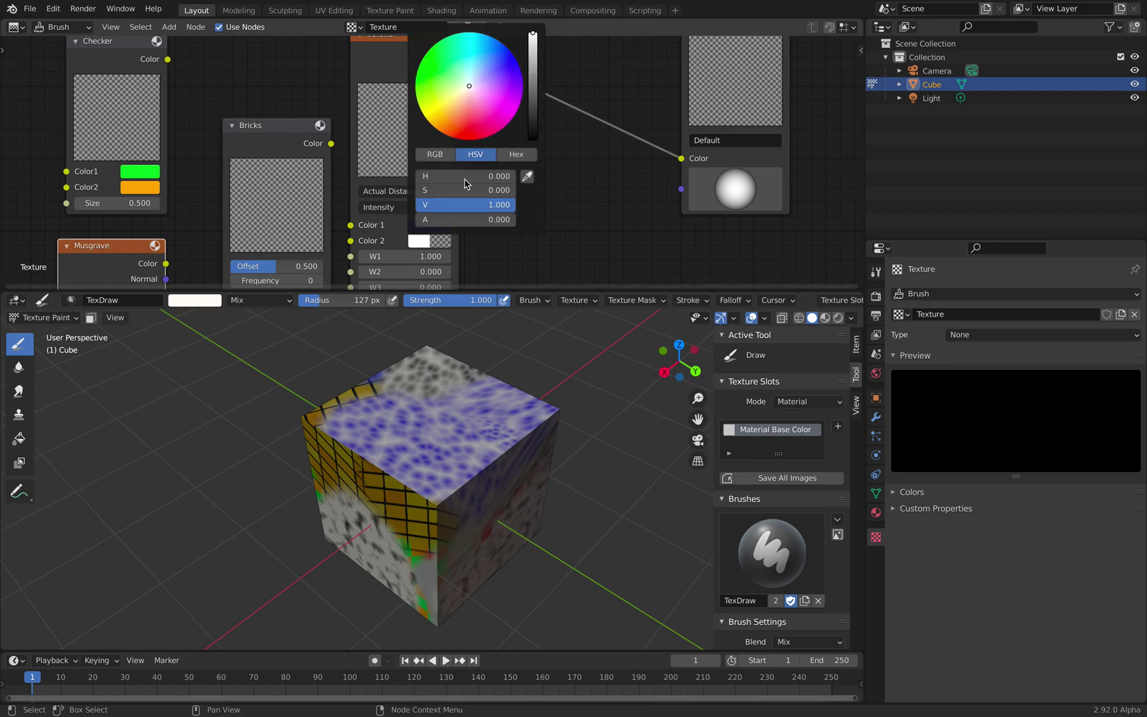
pyautogui.moveTo(497, 103); pyautogui.dragTo(506, 72)
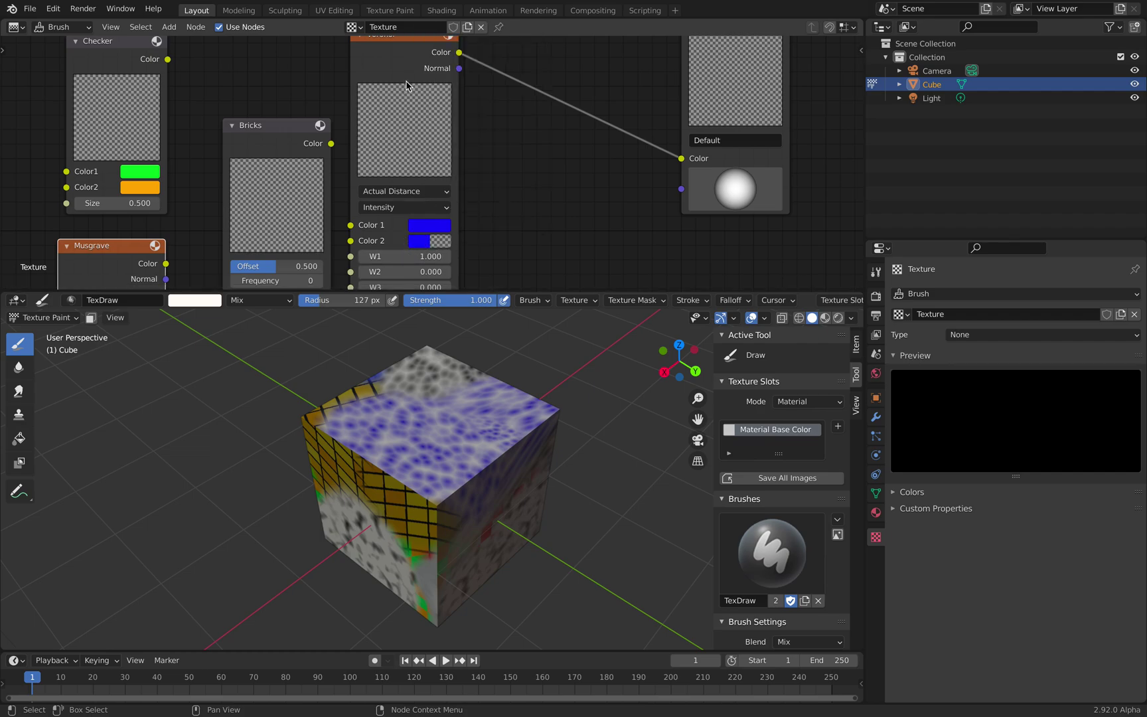
pyautogui.moveTo(413, 68); pyautogui.dragTo(497, 77)
pyautogui.moveTo(488, 424); pyautogui.dragTo(418, 476)
pyautogui.moveTo(417, 476); pyautogui.dragTo(359, 460, button='middle')
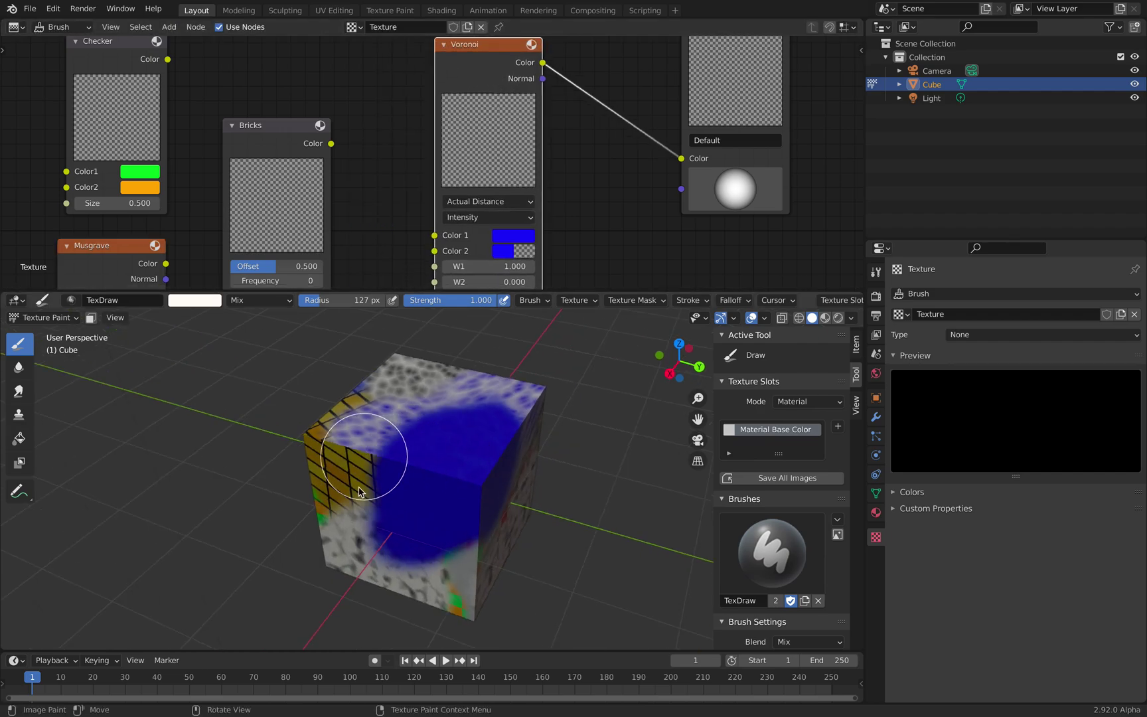
pyautogui.moveTo(358, 461); pyautogui.dragTo(372, 504)
# Set the Voronoi node's Color 1 to magenta and paint magenta-and-blue spots over the cube's top and side faces.
pyautogui.click(513, 236)
pyautogui.moveTo(465, 415)
pyautogui.mouseDown()
pyautogui.moveTo(372, 471)
pyautogui.moveTo(381, 475)
pyautogui.mouseUp()
pyautogui.moveTo(381, 475); pyautogui.dragTo(469, 450, button='middle')
pyautogui.moveTo(462, 475); pyautogui.dragTo(373, 535)
pyautogui.moveTo(373, 535); pyautogui.dragTo(484, 501, button='middle')
pyautogui.moveTo(484, 501)
pyautogui.mouseDown()
pyautogui.moveTo(406, 448)
pyautogui.moveTo(418, 568)
pyautogui.moveTo(464, 535)
pyautogui.mouseUp()
pyautogui.moveTo(464, 535); pyautogui.dragTo(485, 493, button='middle')
pyautogui.moveTo(485, 493)
pyautogui.mouseDown()
pyautogui.moveTo(427, 564)
pyautogui.moveTo(442, 556)
pyautogui.mouseUp()
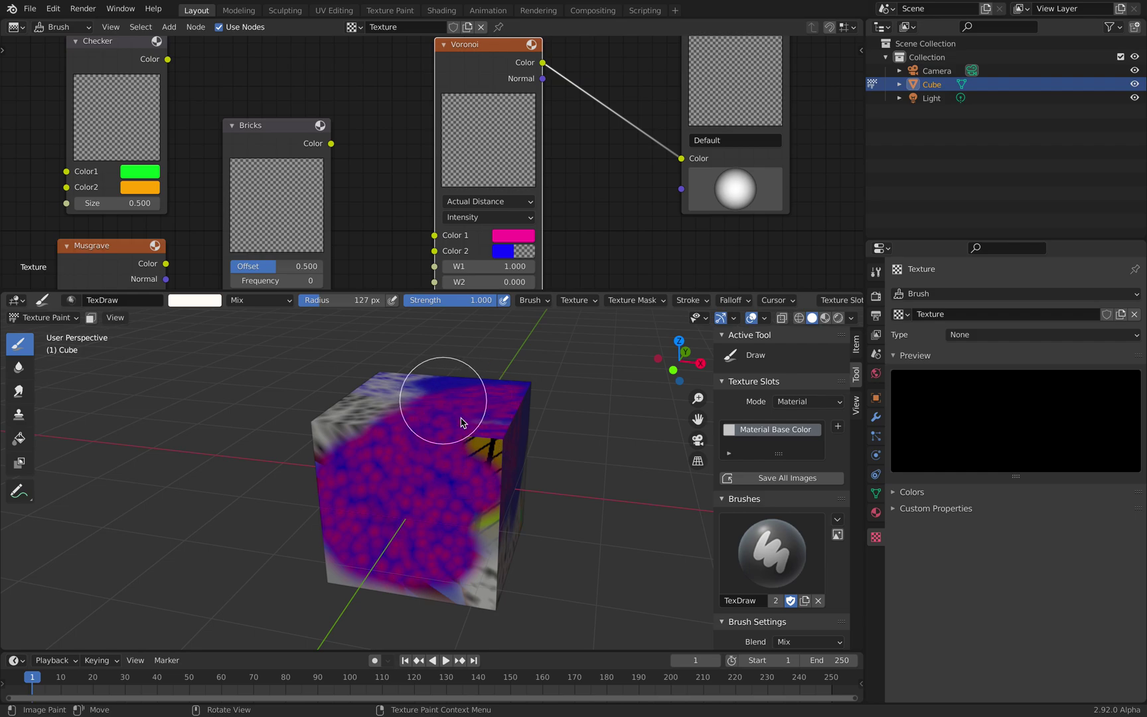
# Move the Voronoi node slightly farther from the Output node.
pyautogui.moveTo(526, 198); pyautogui.dragTo(464, 95, button='middle')
pyautogui.moveTo(510, 128); pyautogui.dragTo(476, 235, button='middle')
pyautogui.moveTo(398, 95); pyautogui.dragTo(371, 103)
pyautogui.moveTo(517, 116); pyautogui.dragTo(612, 125, button='middle')
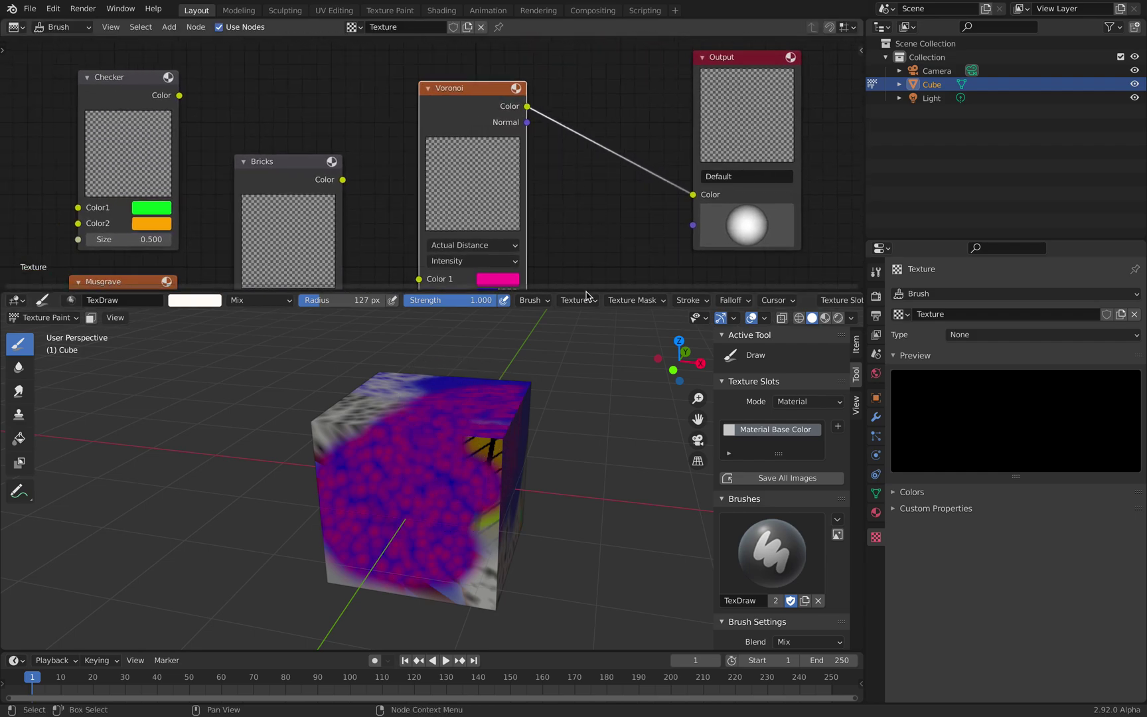
pyautogui.moveTo(456, 476)
pyautogui.mouseDown(button='middle')
pyautogui.moveTo(487, 474)
pyautogui.moveTo(457, 443)
pyautogui.mouseUp(button='middle')
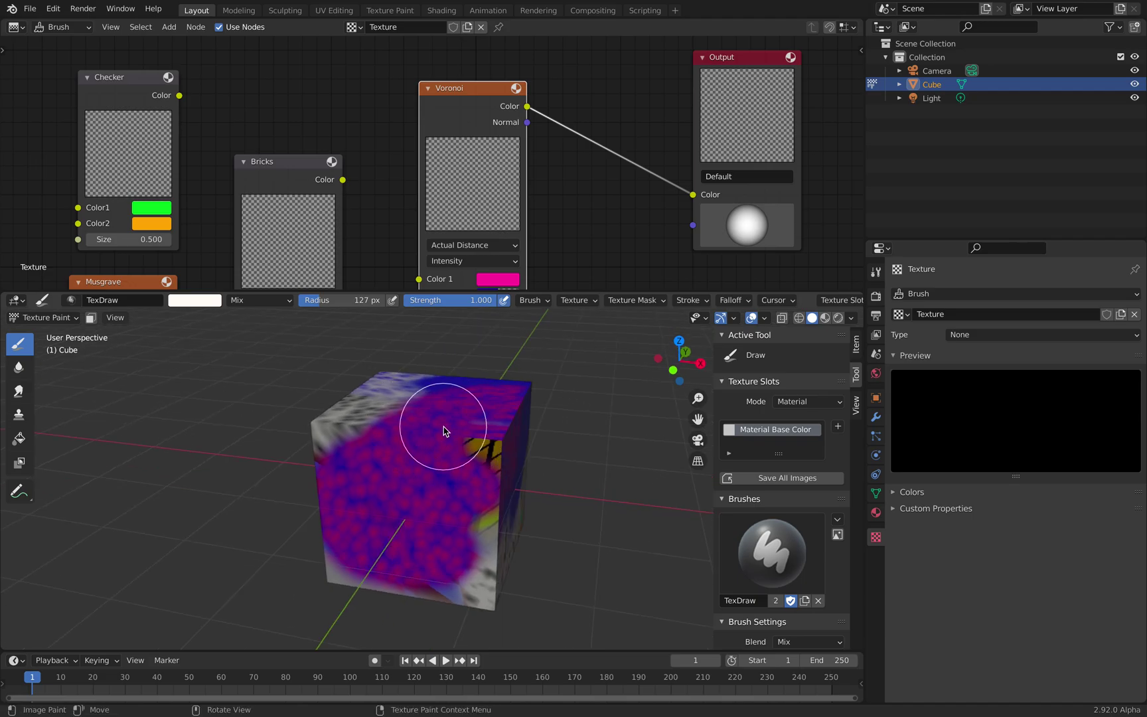
# Switch to Finder and look through the cut-out images in the _PNG folder, previewing CATS.png.
pyautogui.hotkey('ctrl', 'Left')
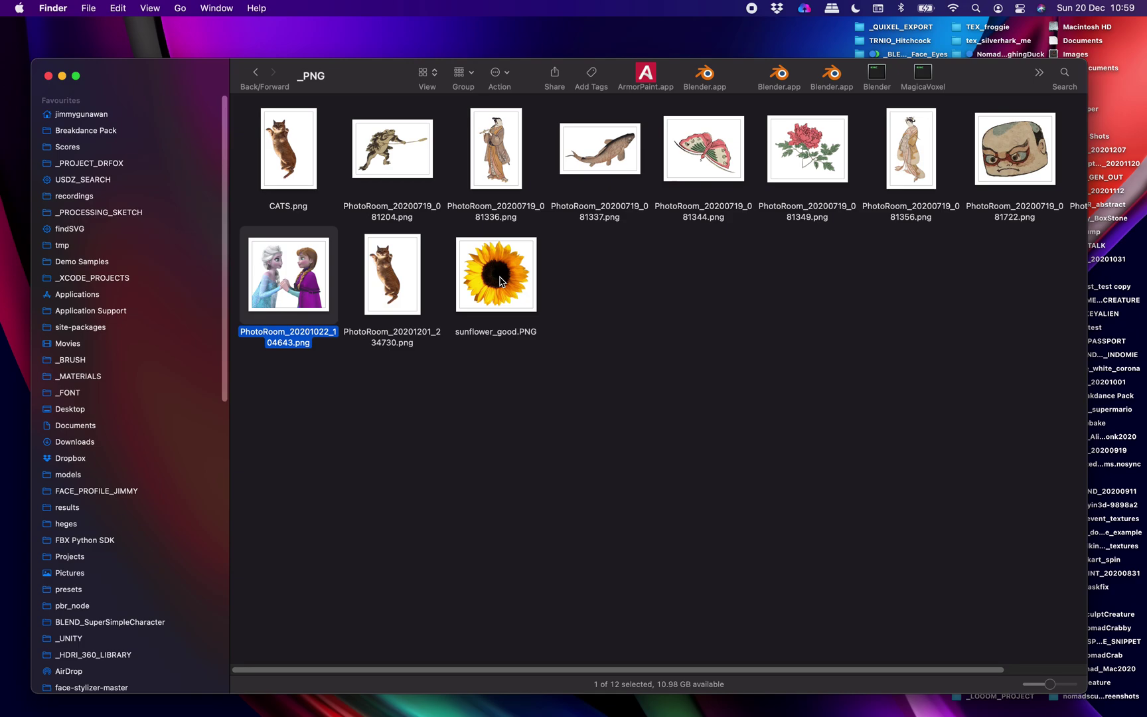
pyautogui.click(413, 176)
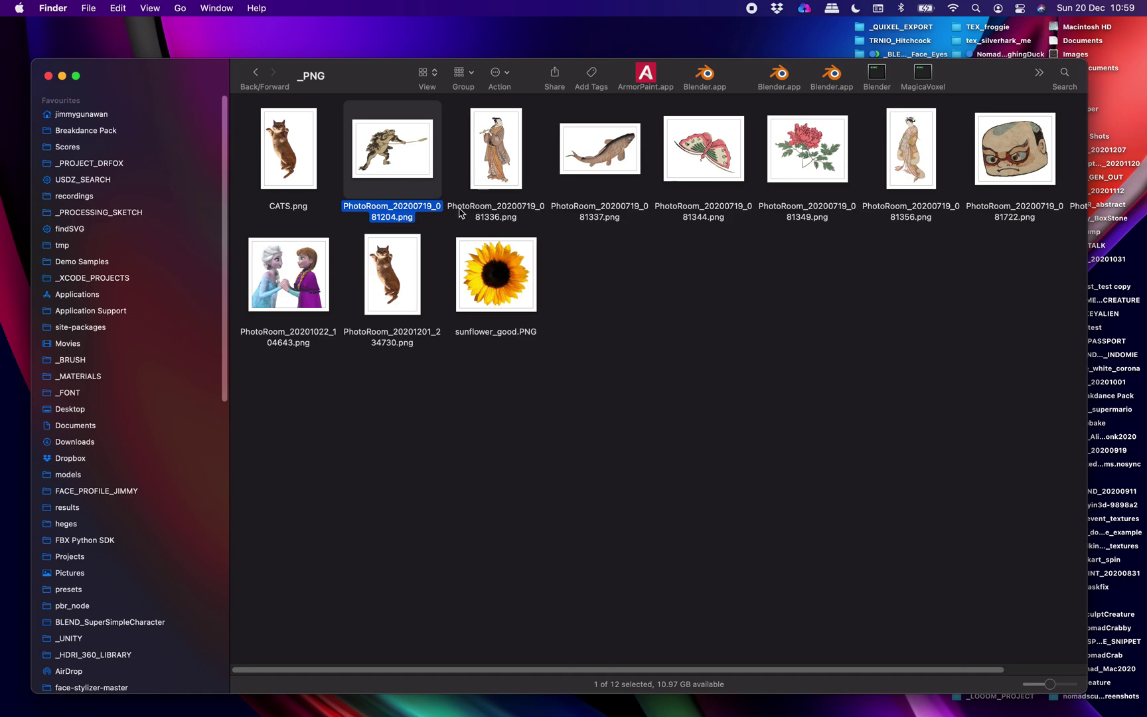
pyautogui.click(302, 160)
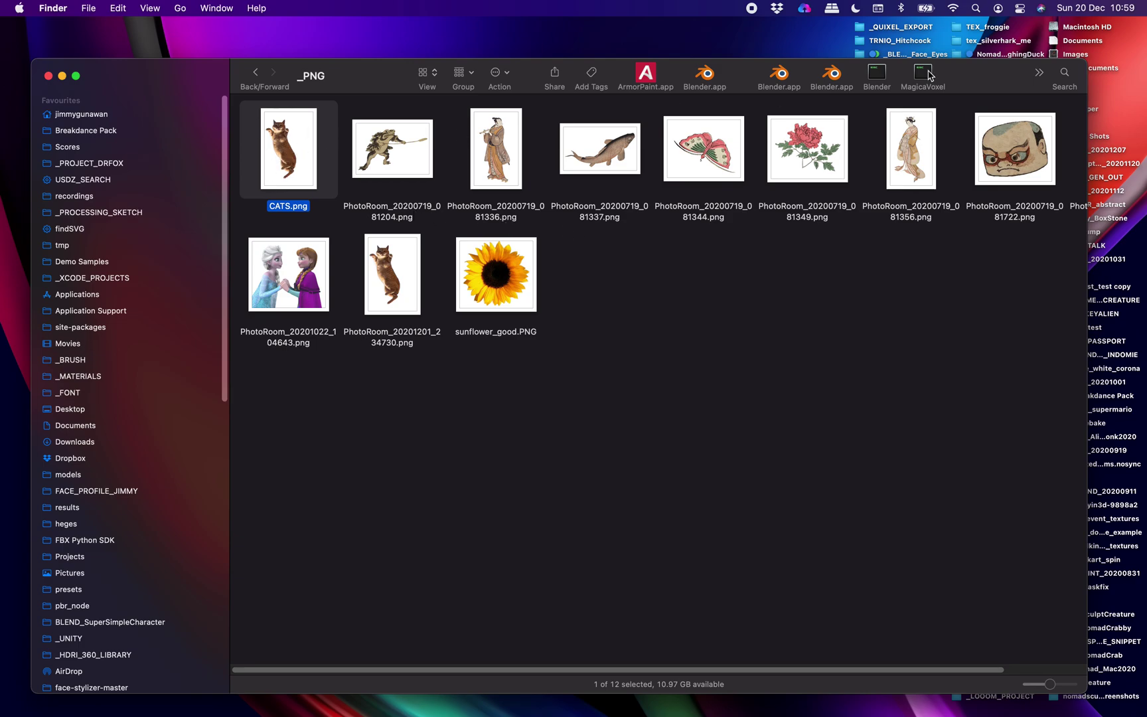
pyautogui.click(395, 249)
pyautogui.click(323, 156)
pyautogui.click(300, 157)
pyautogui.press('space')
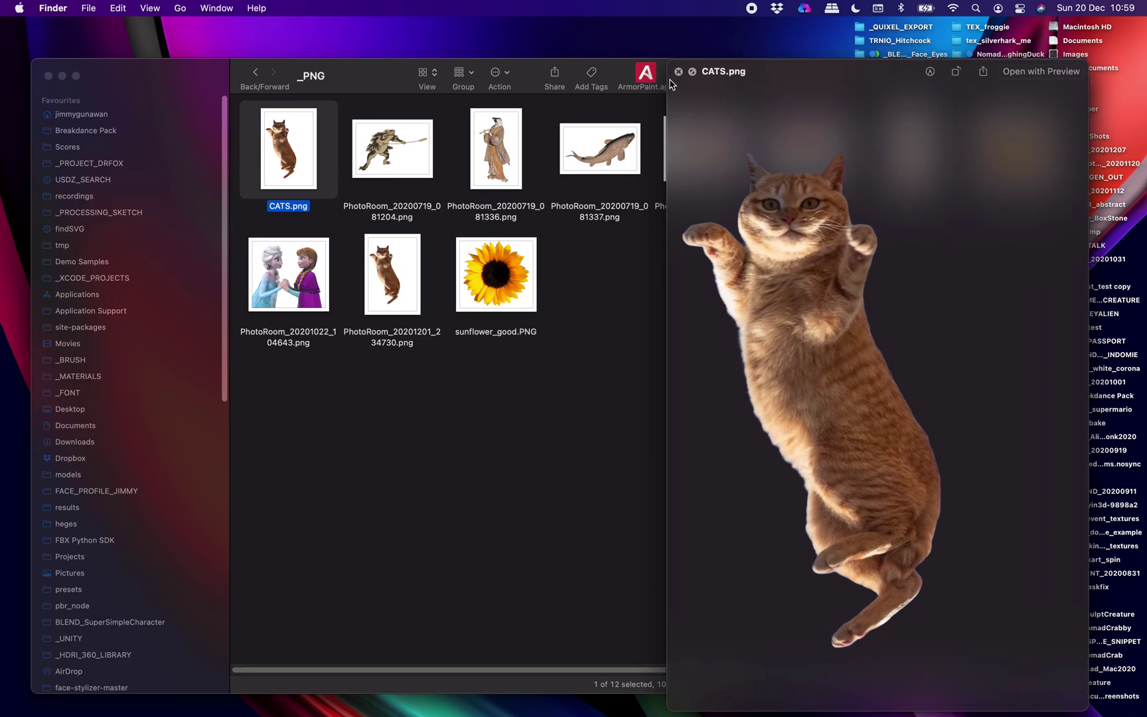
pyautogui.click(678, 71)
# Bring sunflower_good.PNG into Blender's Texture Node Editor as an image node and connect its Image output to the Output node's Color.
pyautogui.moveTo(496, 274); pyautogui.dragTo(1146, 313)
pyautogui.moveTo(594, 314); pyautogui.dragTo(678, 228)
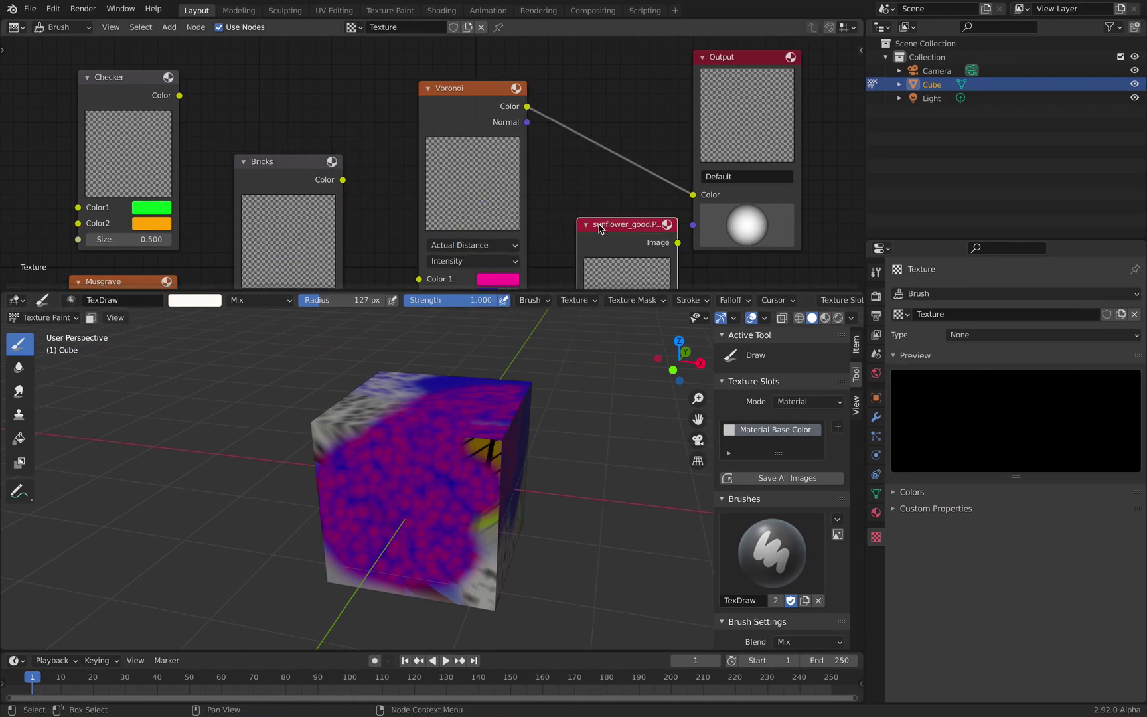
pyautogui.moveTo(604, 230); pyautogui.dragTo(563, 209)
pyautogui.moveTo(636, 220); pyautogui.dragTo(692, 194)
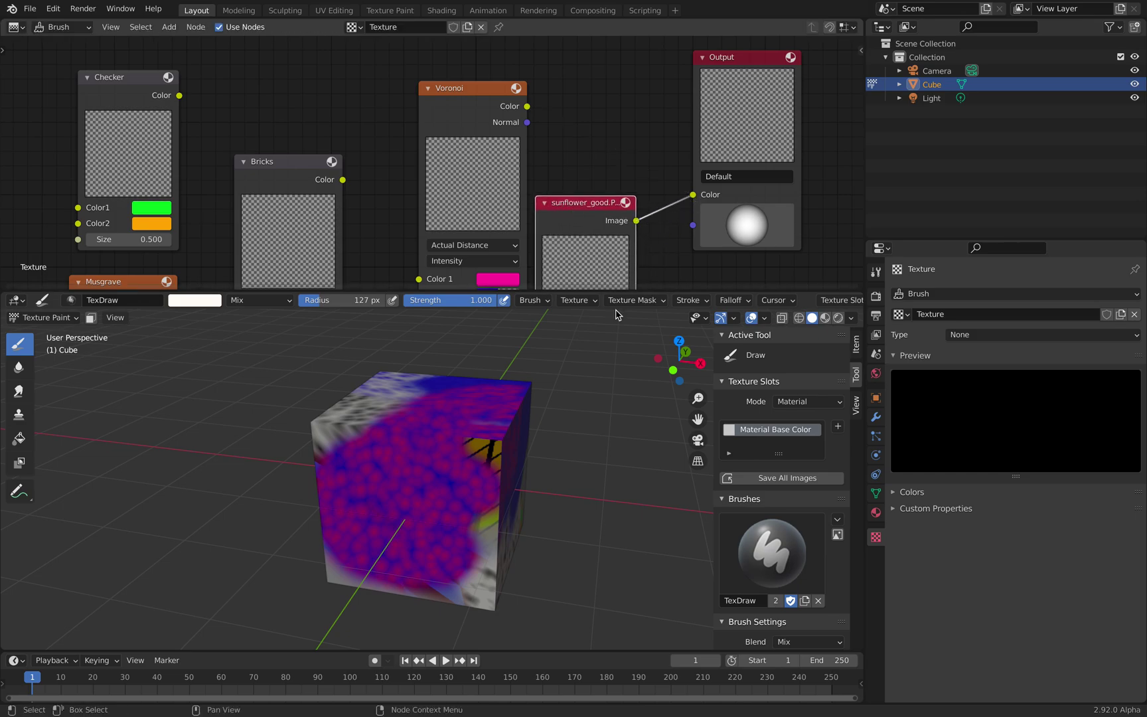
# Paint sunflowers over the cube's magenta side face, its top face and the neighbouring checkered face.
pyautogui.moveTo(448, 488)
pyautogui.mouseDown()
pyautogui.moveTo(372, 472)
pyautogui.moveTo(391, 458)
pyautogui.mouseUp()
pyautogui.moveTo(392, 458); pyautogui.dragTo(456, 519, button='middle')
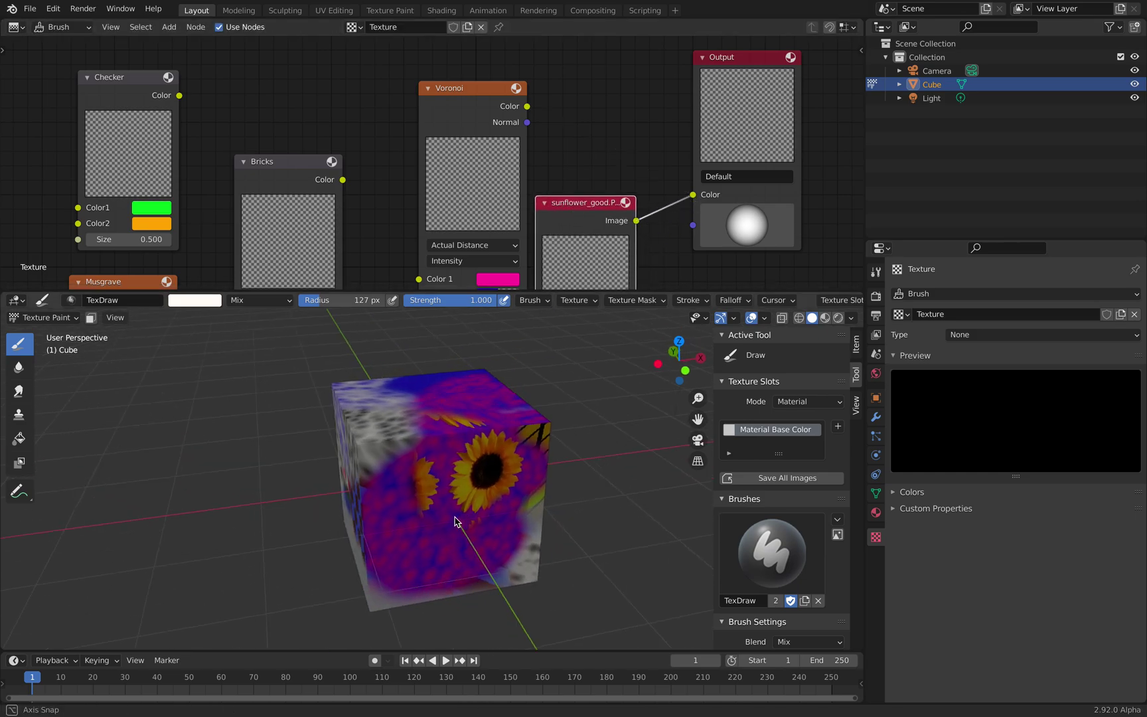
pyautogui.moveTo(396, 429); pyautogui.dragTo(425, 491)
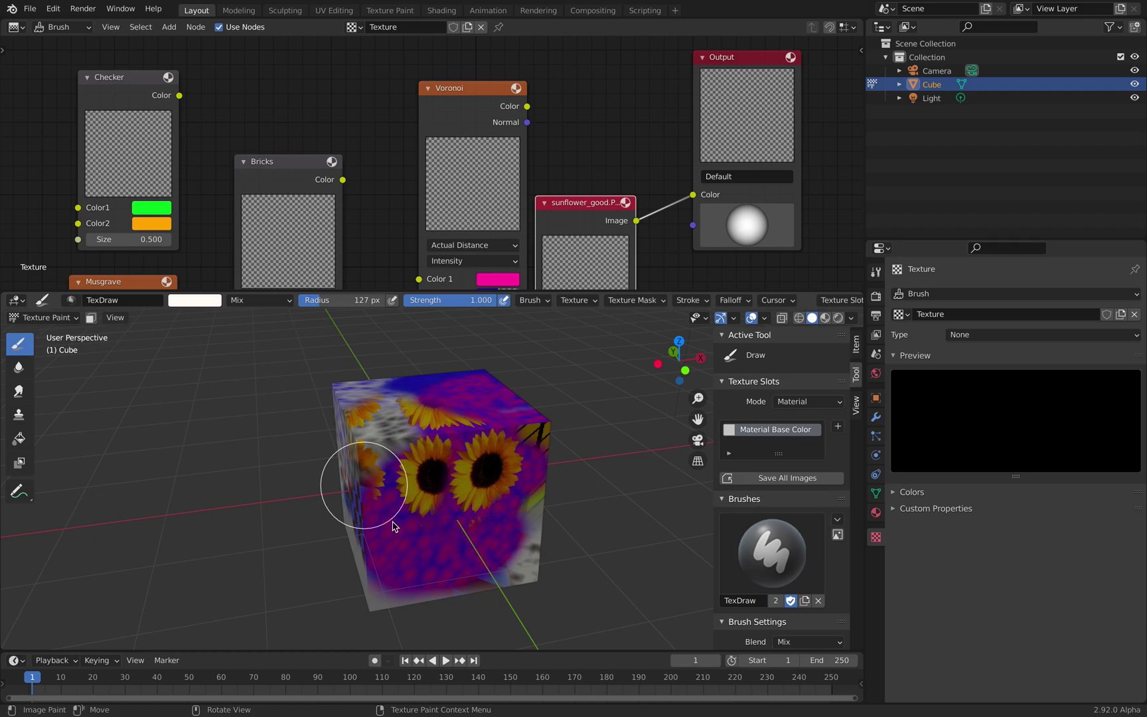
pyautogui.moveTo(457, 541); pyautogui.dragTo(398, 507)
pyautogui.moveTo(398, 507); pyautogui.dragTo(493, 495, button='middle')
pyautogui.moveTo(491, 498)
pyautogui.mouseDown()
pyautogui.moveTo(448, 462)
pyautogui.moveTo(456, 419)
pyautogui.mouseUp()
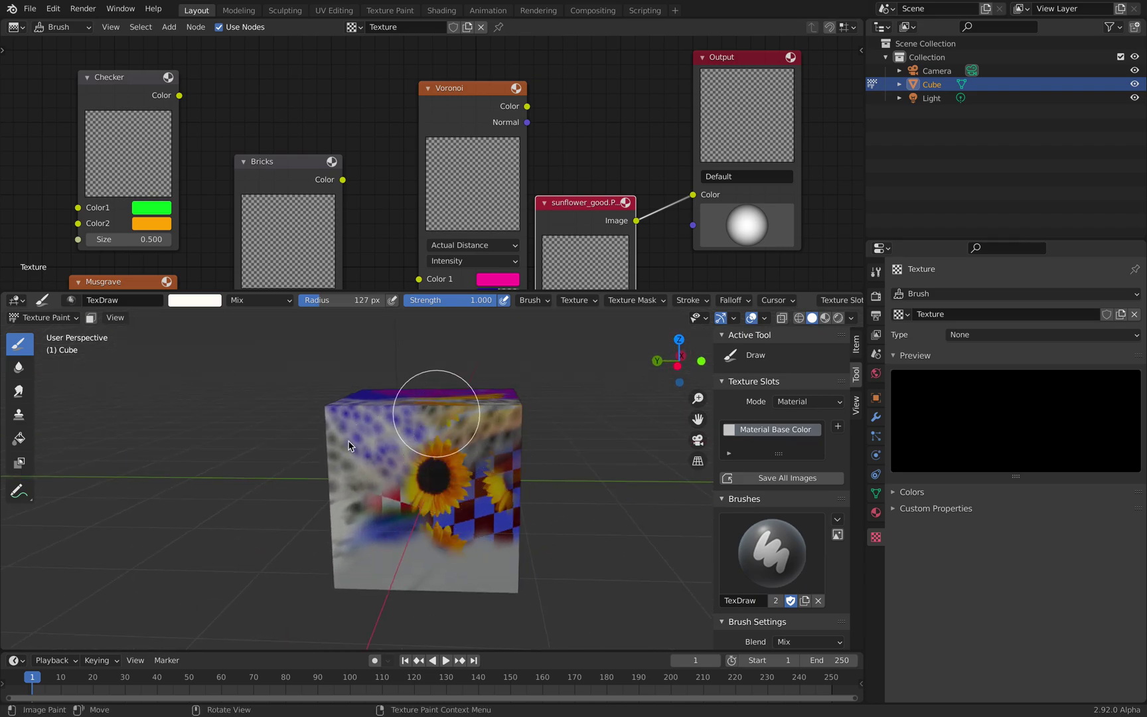
pyautogui.moveTo(350, 445)
pyautogui.mouseDown()
pyautogui.moveTo(398, 479)
pyautogui.moveTo(372, 531)
pyautogui.moveTo(395, 508)
pyautogui.mouseUp()
pyautogui.moveTo(395, 508); pyautogui.dragTo(485, 453, button='middle')
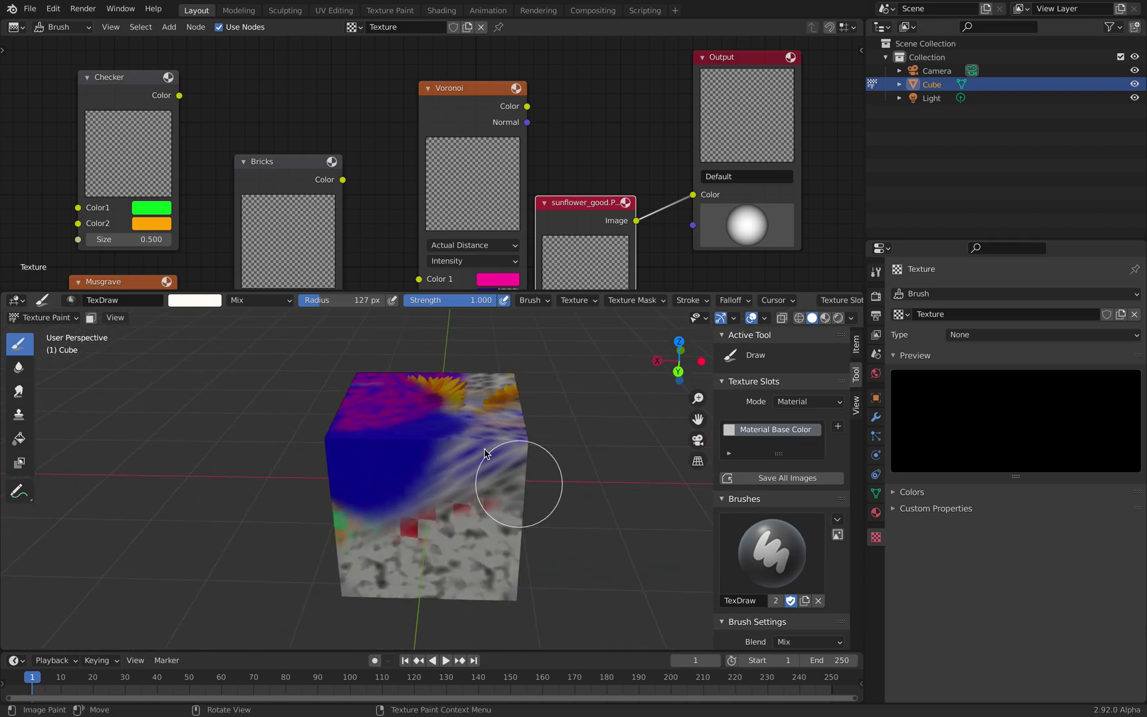
# Cover the cube's side face that has the solid blue patch with sunflowers and extend them to adjacent faces.
pyautogui.moveTo(360, 515); pyautogui.dragTo(454, 453)
pyautogui.moveTo(473, 561)
pyautogui.mouseDown()
pyautogui.moveTo(409, 584)
pyautogui.moveTo(373, 485)
pyautogui.mouseUp()
pyautogui.moveTo(527, 516)
pyautogui.mouseDown()
pyautogui.moveTo(478, 561)
pyautogui.moveTo(439, 548)
pyautogui.mouseUp()
pyautogui.moveTo(473, 488)
pyautogui.mouseDown(button='middle')
pyautogui.moveTo(435, 432)
pyautogui.moveTo(391, 425)
pyautogui.mouseUp(button='middle')
pyautogui.moveTo(457, 510); pyautogui.dragTo(499, 499, button='middle')
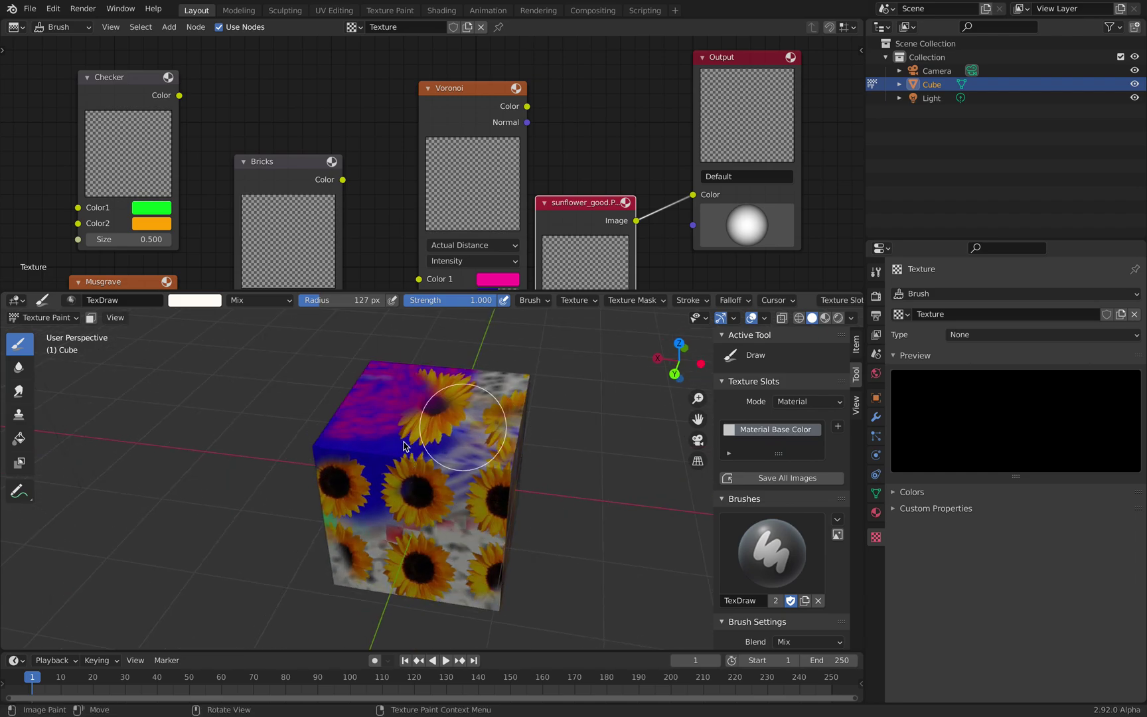
pyautogui.moveTo(514, 446); pyautogui.dragTo(456, 440, button='middle')
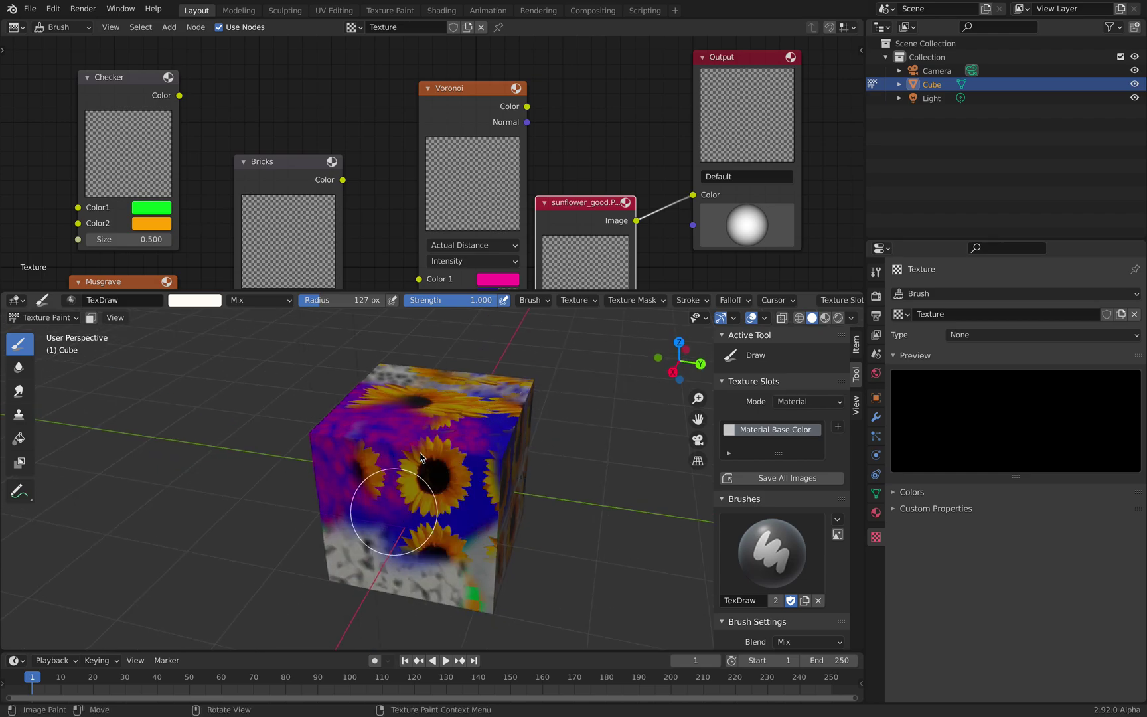
pyautogui.moveTo(421, 457)
pyautogui.mouseDown(button='middle')
pyautogui.moveTo(494, 474)
pyautogui.moveTo(435, 487)
pyautogui.moveTo(448, 461)
pyautogui.moveTo(425, 458)
pyautogui.moveTo(439, 446)
pyautogui.moveTo(442, 464)
pyautogui.moveTo(487, 470)
pyautogui.mouseUp(button='middle')
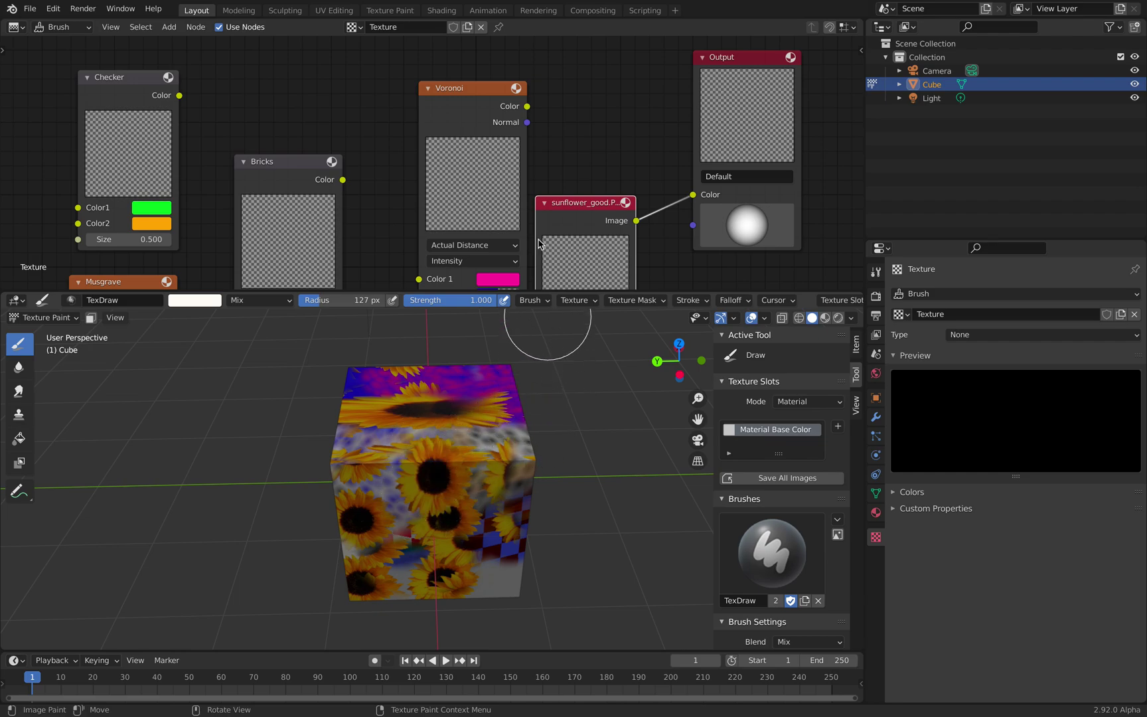
# Enlarge the Texture Node Editor and move the Output node farther from the sunflower image node.
pyautogui.moveTo(538, 154); pyautogui.dragTo(489, 116, button='middle')
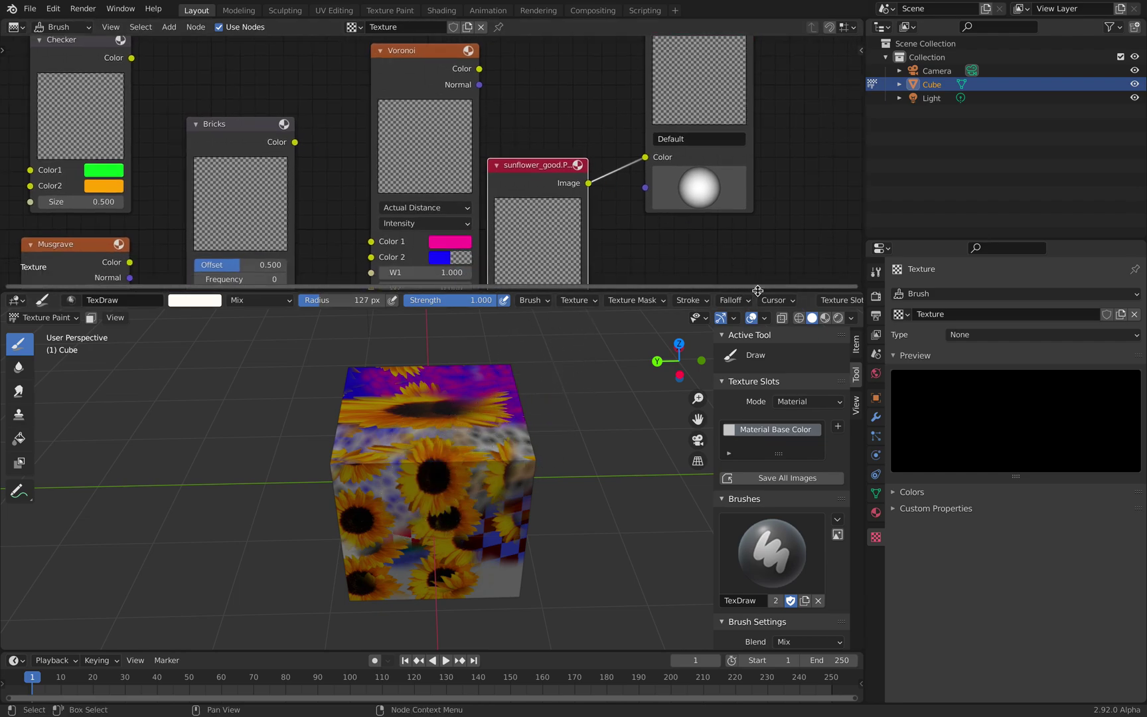
pyautogui.moveTo(758, 290); pyautogui.dragTo(757, 332)
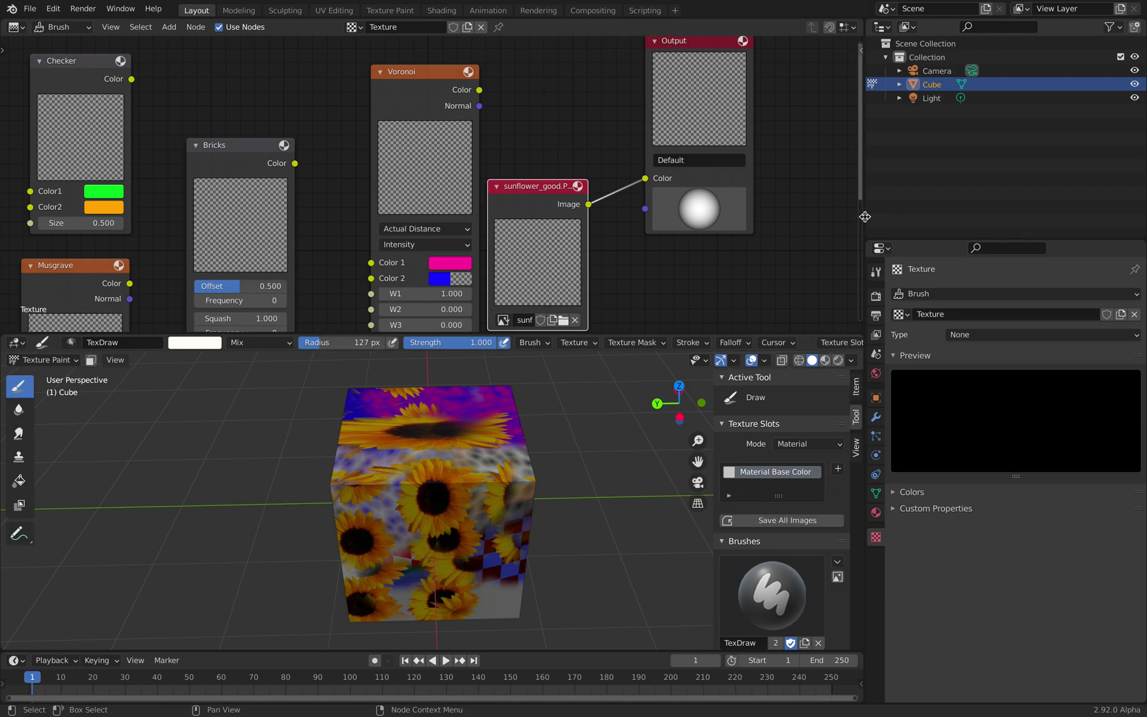
pyautogui.moveTo(865, 216); pyautogui.dragTo(895, 216)
pyautogui.moveTo(705, 46); pyautogui.dragTo(739, 70)
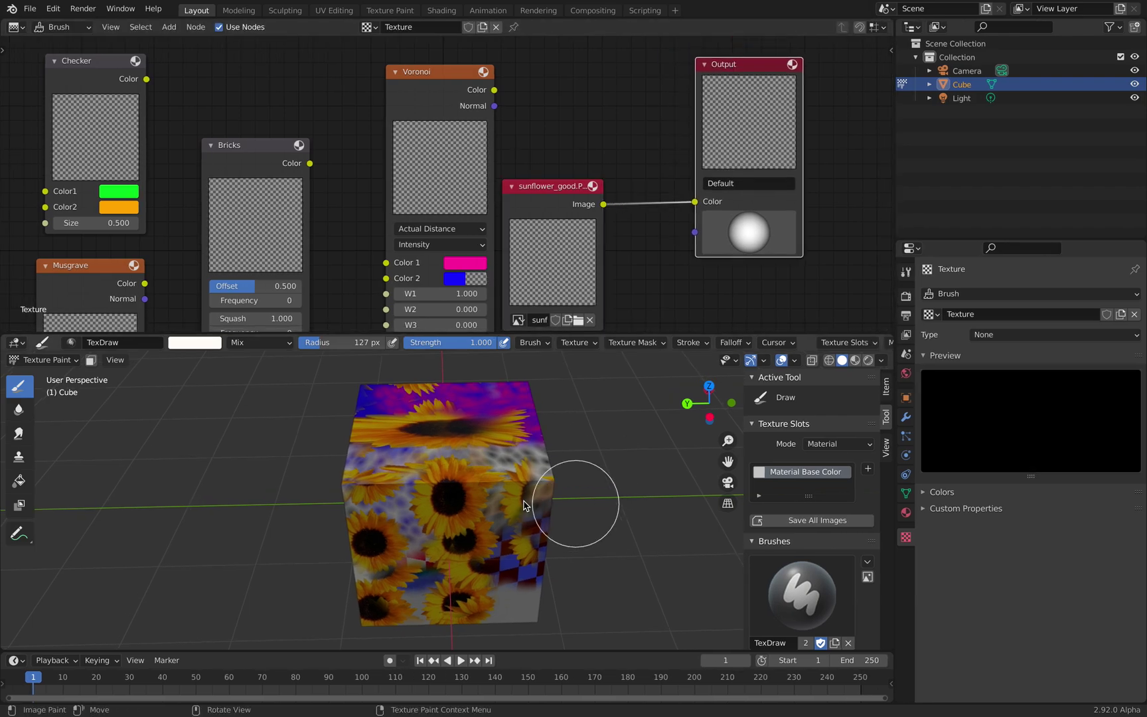
# Paint more sunflowers on the cube's checkered side face and move the sunflower image node up beside the Voronoi node.
pyautogui.moveTo(583, 487); pyautogui.dragTo(507, 511, button='middle')
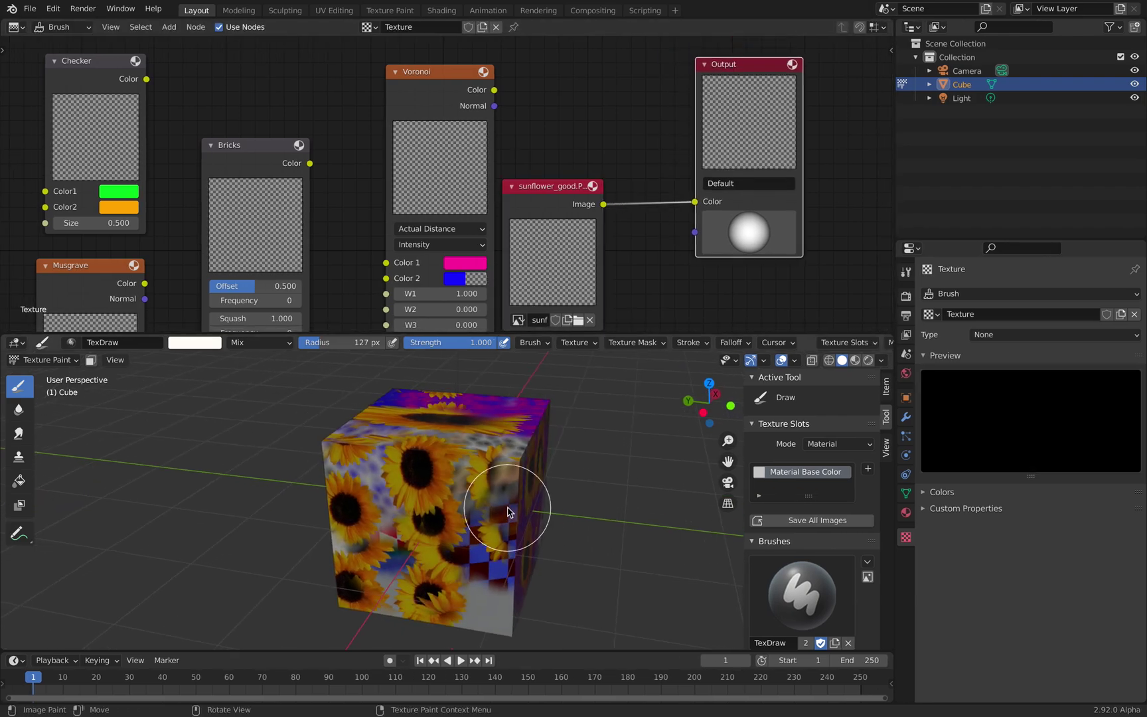
pyautogui.moveTo(448, 548); pyautogui.dragTo(464, 521, button='middle')
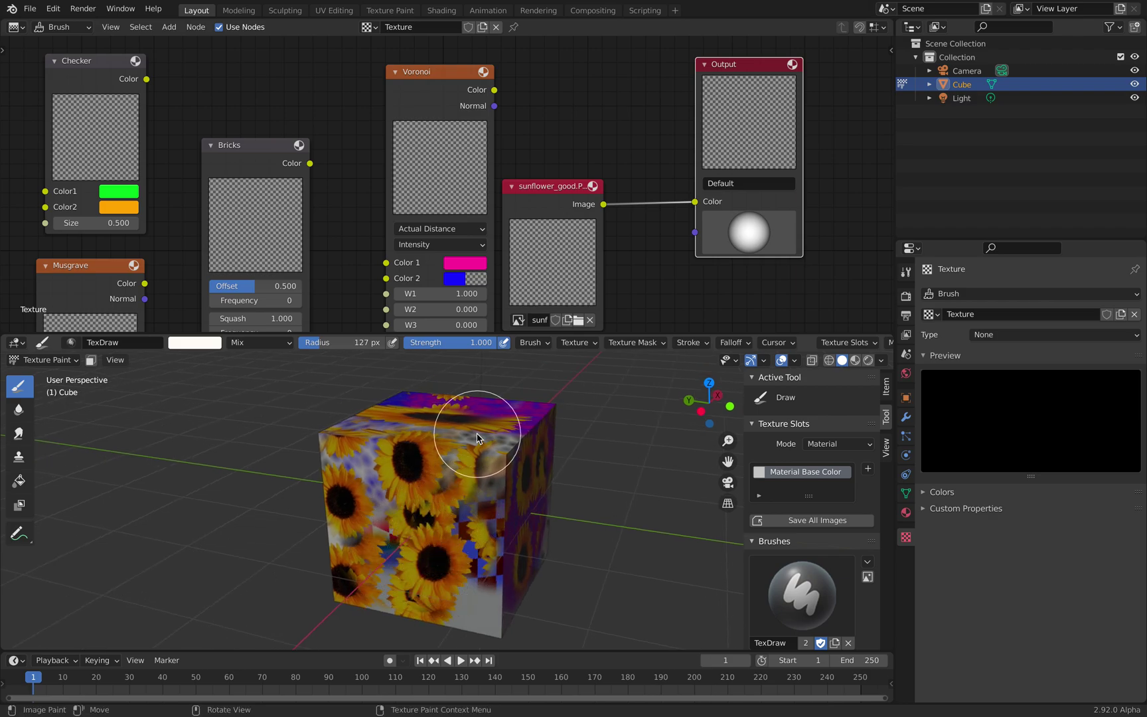
pyautogui.moveTo(542, 207); pyautogui.dragTo(559, 181)
pyautogui.moveTo(451, 531); pyautogui.dragTo(468, 556, button='middle')
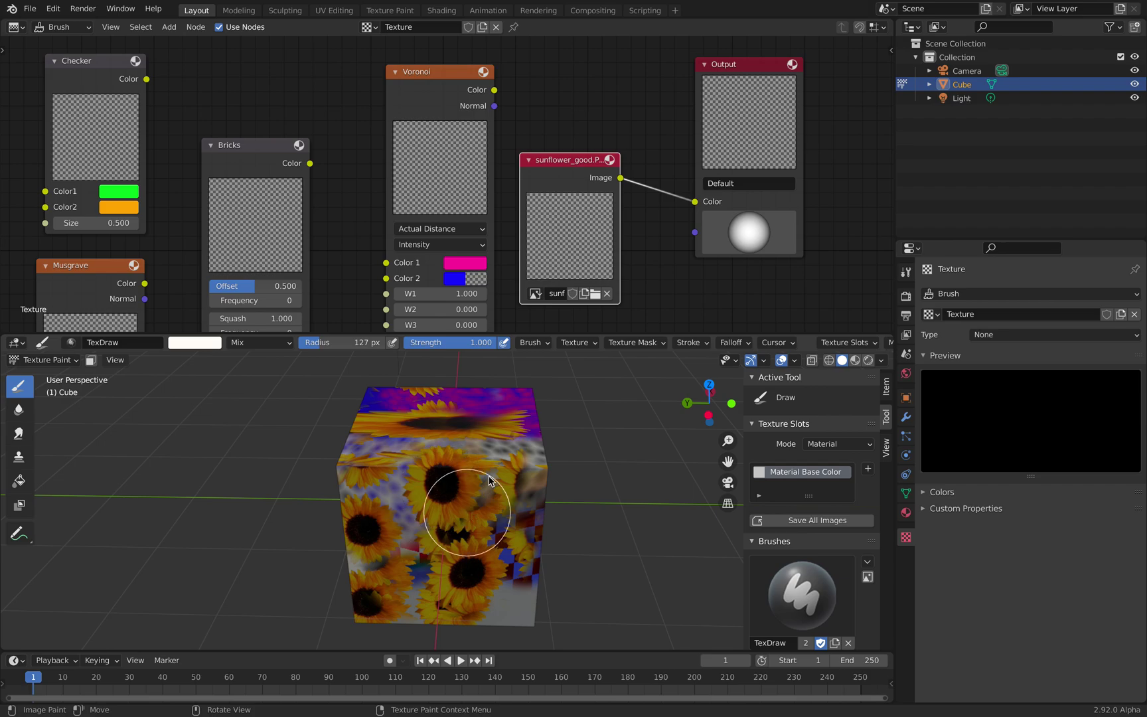
# Slightly reduce the node editor's height and move the Voronoi node closer to the Bricks node.
pyautogui.moveTo(584, 333); pyautogui.dragTo(584, 316)
pyautogui.scroll(-1, 465, 166)
pyautogui.moveTo(428, 101); pyautogui.dragTo(370, 97)
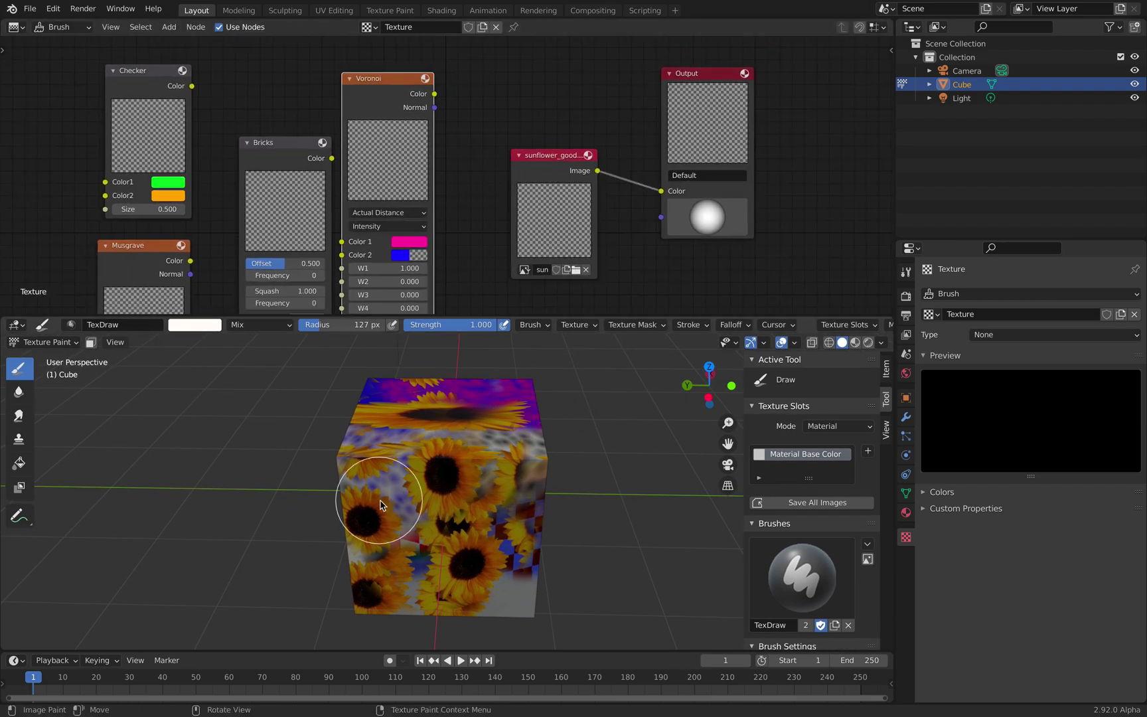
# Bring the mask face image PhotoRoom_20200719_081722.png from Finder into Blender's Texture Node Editor as an image node.
pyautogui.hotkey('ctrl', 'Left')
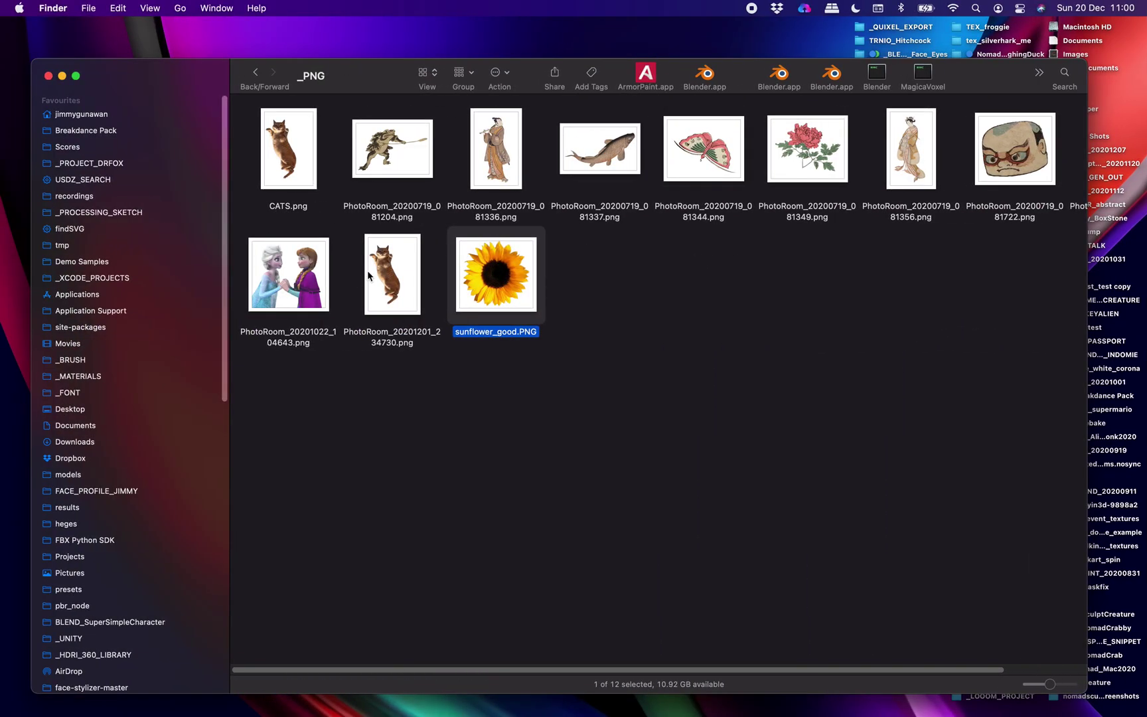
pyautogui.click(410, 273)
pyautogui.click(630, 162)
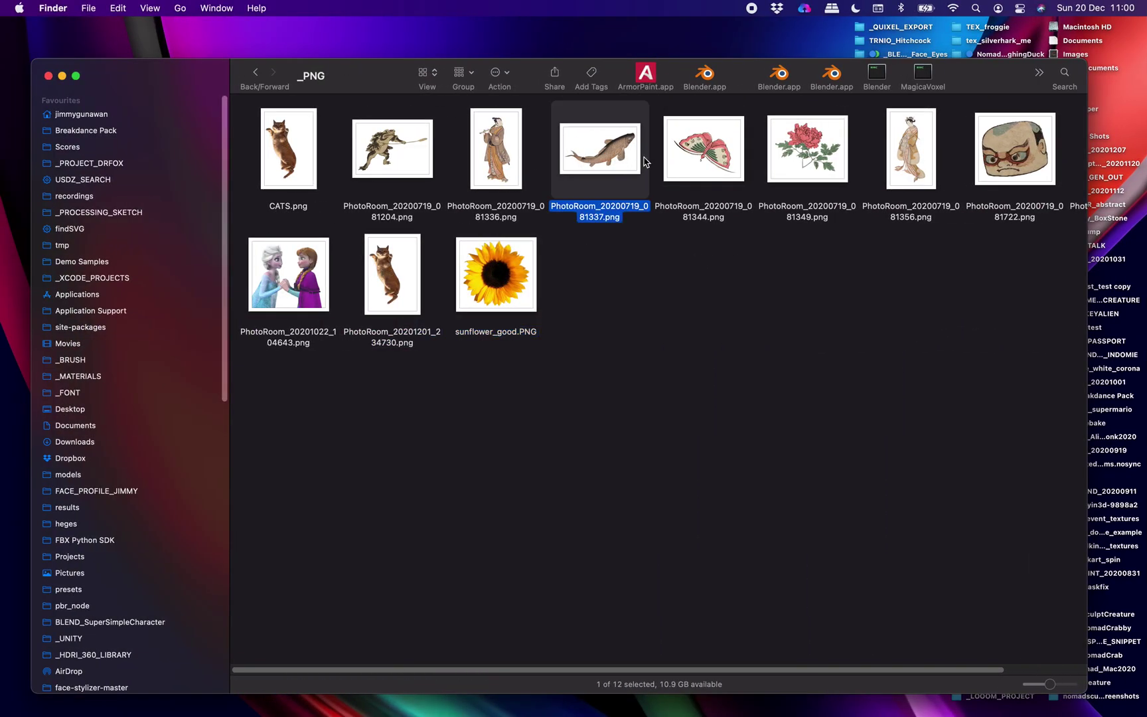
pyautogui.click(988, 159)
pyautogui.moveTo(1014, 166); pyautogui.dragTo(797, 219)
pyautogui.hotkey('ctrl', 'Right')
pyautogui.moveTo(779, 170); pyautogui.dragTo(711, 160, button='middle')
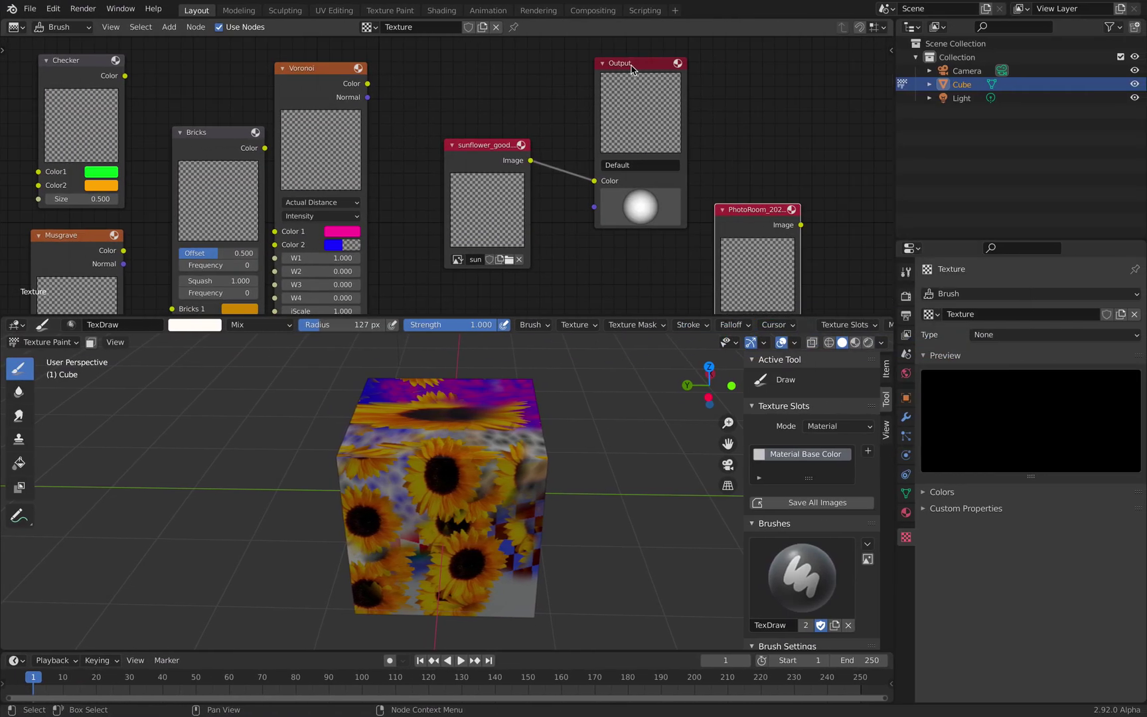
# Move the Output node aside, place the PhotoRoom image node before it, and connect its Image output to the Output node's Color.
pyautogui.moveTo(630, 65); pyautogui.dragTo(805, 68)
pyautogui.moveTo(726, 218); pyautogui.dragTo(605, 210)
pyautogui.moveTo(676, 217); pyautogui.dragTo(766, 185)
# Paint mask faces over the sunflowers on the cube's magenta side face.
pyautogui.moveTo(365, 517)
pyautogui.mouseDown()
pyautogui.moveTo(432, 441)
pyautogui.moveTo(468, 541)
pyautogui.moveTo(404, 593)
pyautogui.moveTo(452, 608)
pyautogui.moveTo(436, 524)
pyautogui.moveTo(442, 537)
pyautogui.mouseUp()
pyautogui.moveTo(443, 536); pyautogui.dragTo(367, 521, button='middle')
pyautogui.moveTo(375, 503)
pyautogui.mouseDown()
pyautogui.moveTo(399, 474)
pyautogui.moveTo(492, 588)
pyautogui.moveTo(482, 459)
pyautogui.moveTo(457, 429)
pyautogui.moveTo(401, 522)
pyautogui.mouseUp()
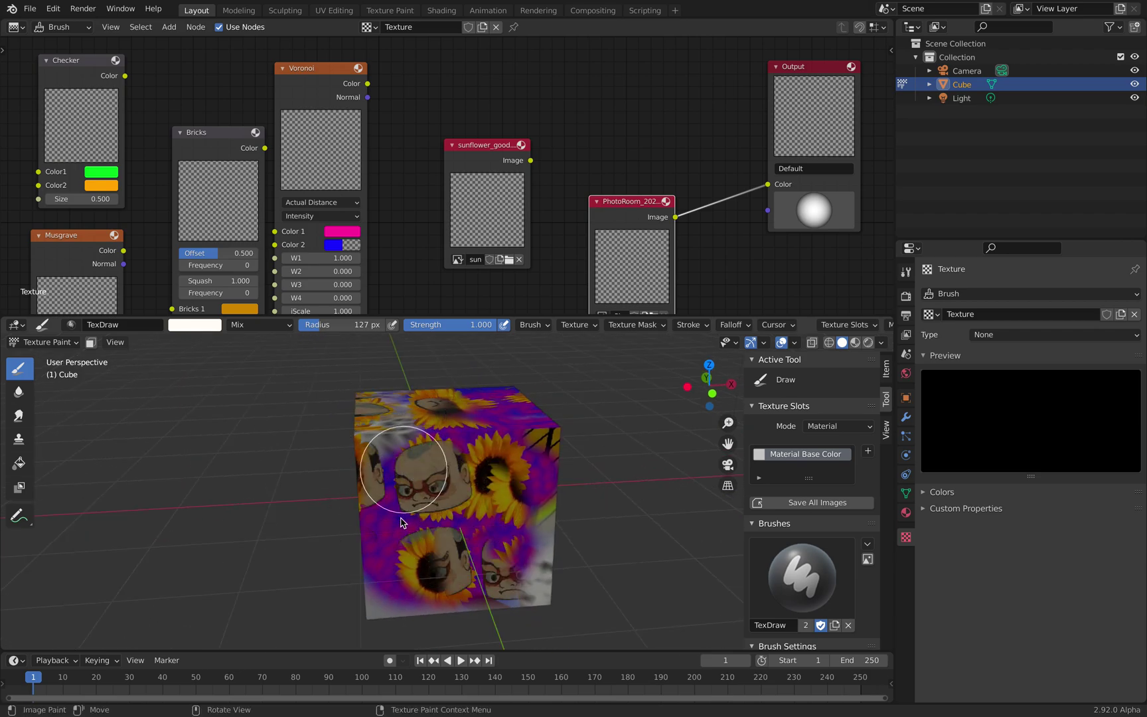
# Paint mask faces among the sunflowers on the cube's side face with the blue corner.
pyautogui.moveTo(505, 524)
pyautogui.mouseDown(button='middle')
pyautogui.moveTo(485, 518)
pyautogui.moveTo(470, 483)
pyautogui.mouseUp(button='middle')
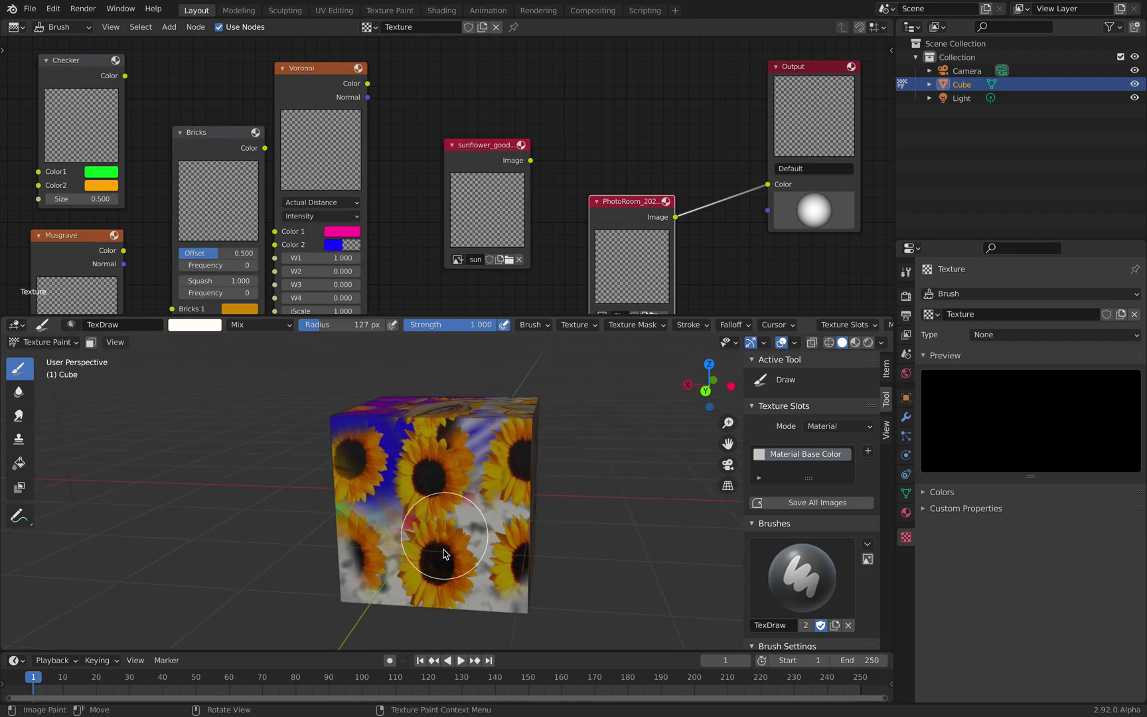
pyautogui.moveTo(450, 572); pyautogui.dragTo(461, 523)
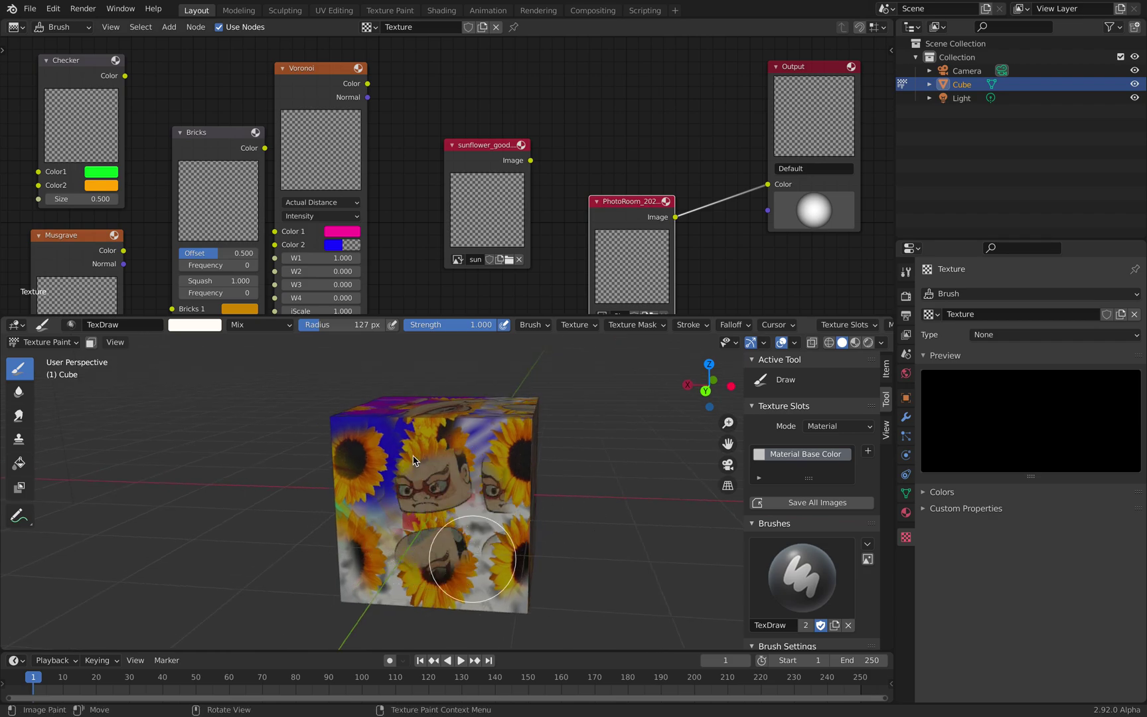
pyautogui.moveTo(476, 441); pyautogui.dragTo(431, 458)
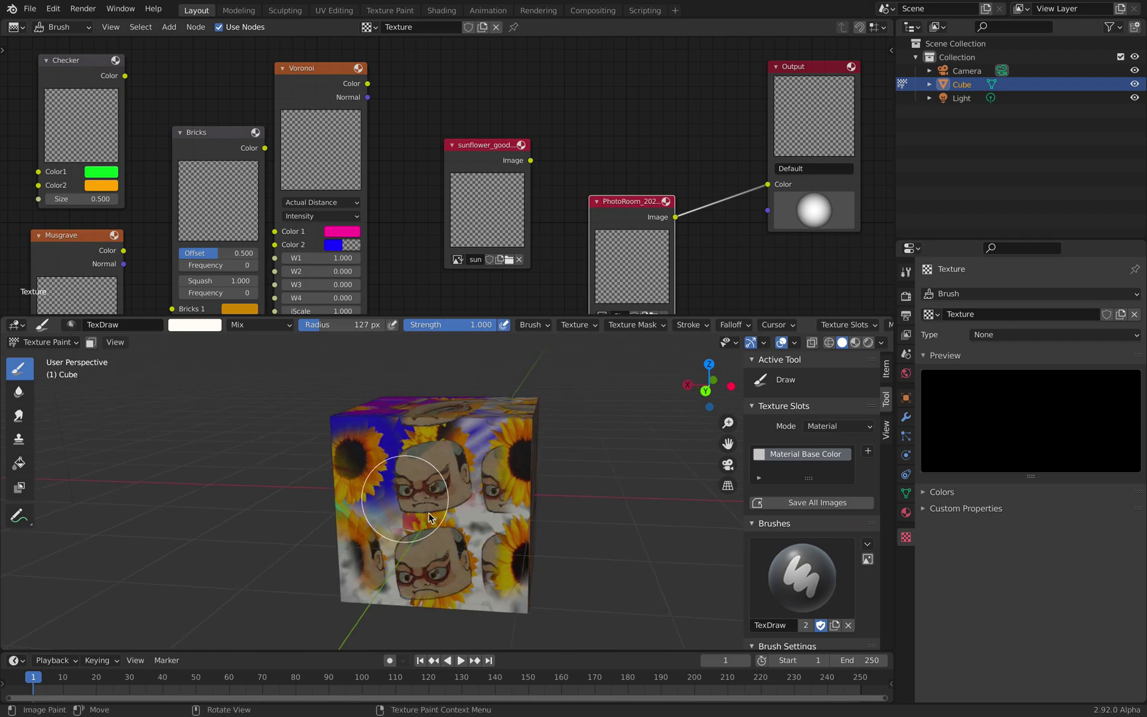
pyautogui.moveTo(404, 500); pyautogui.dragTo(482, 503, button='middle')
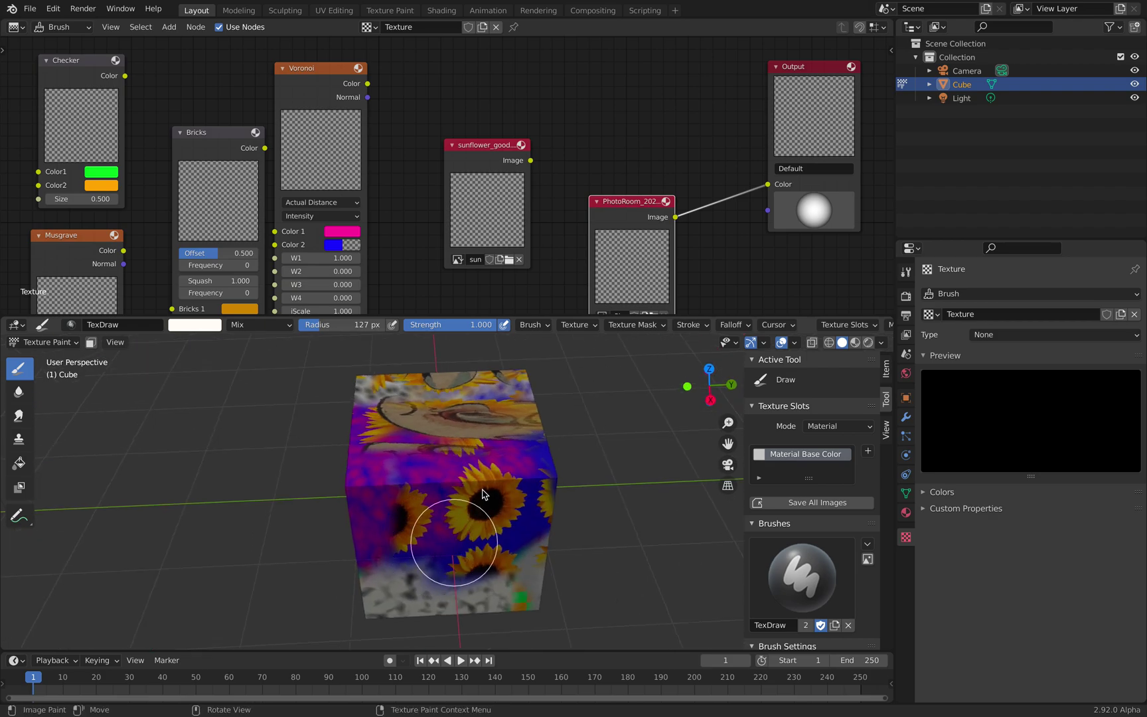
# Paint a mask face beside the lower sunflowers on the blue-cornered side face and enlarge the 3D Viewport area.
pyautogui.moveTo(455, 545); pyautogui.dragTo(438, 525)
pyautogui.moveTo(588, 314); pyautogui.dragTo(581, 266)
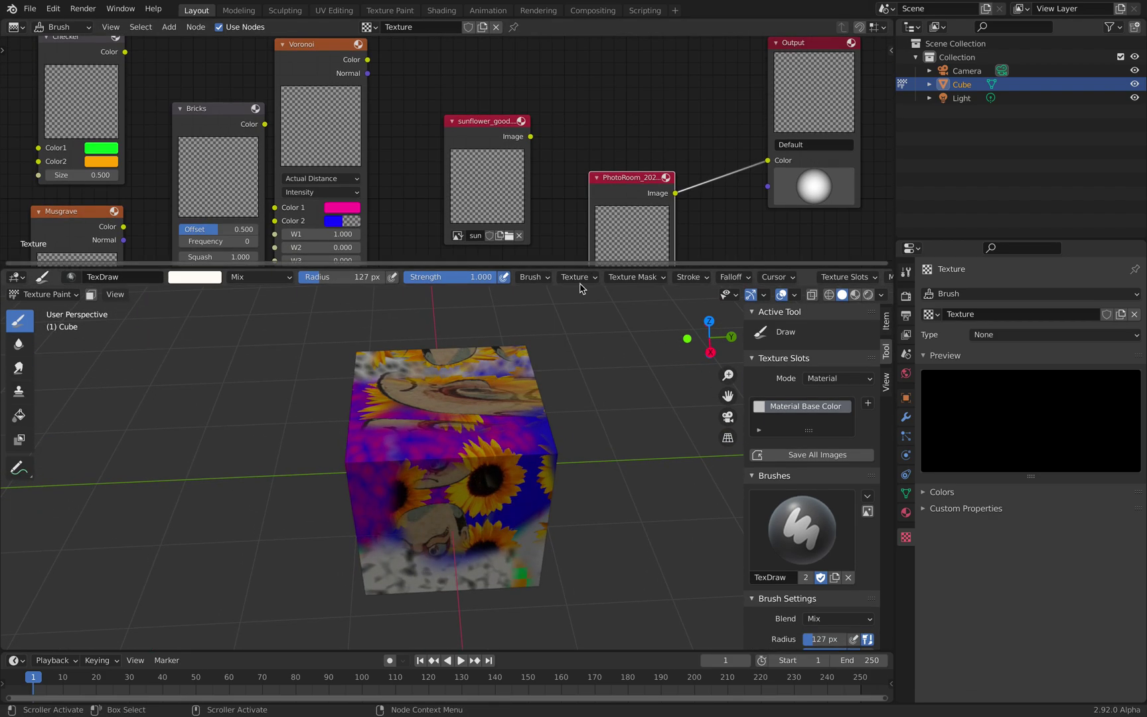
# Examine the TexDraw brush settings, the available editor types and the PhotoRoom image node's link to the Output node.
pyautogui.click(532, 277)
pyautogui.moveTo(587, 279)
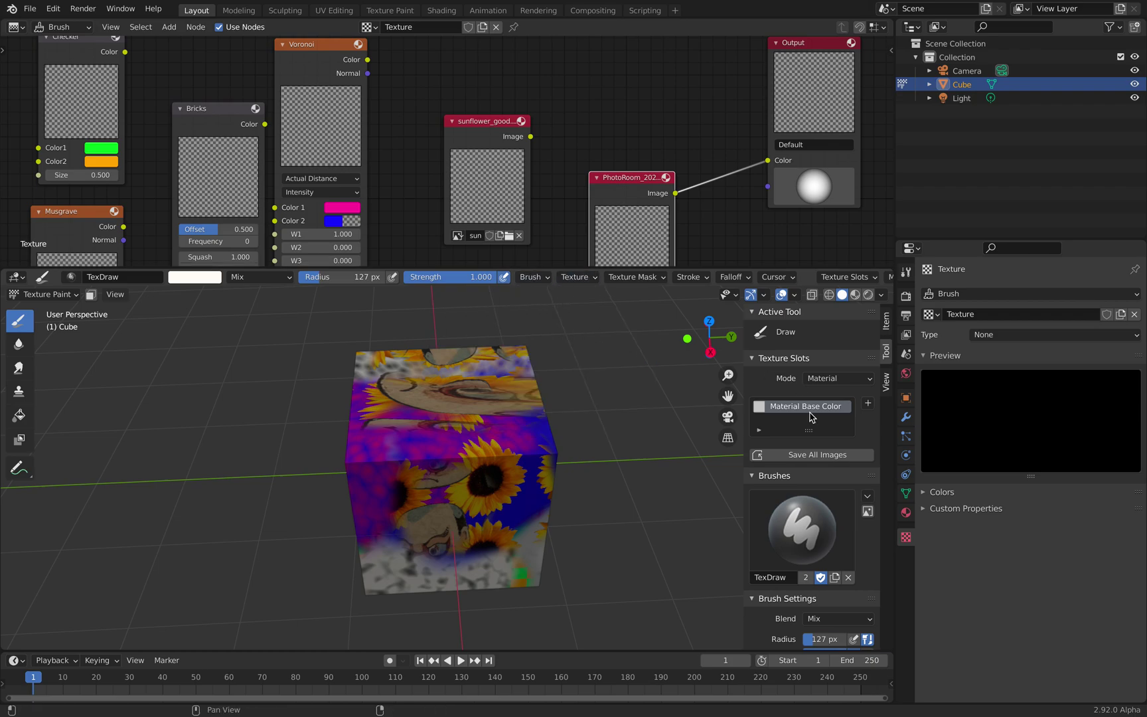
pyautogui.scroll(-8, 823, 474)
pyautogui.scroll(4, 824, 474)
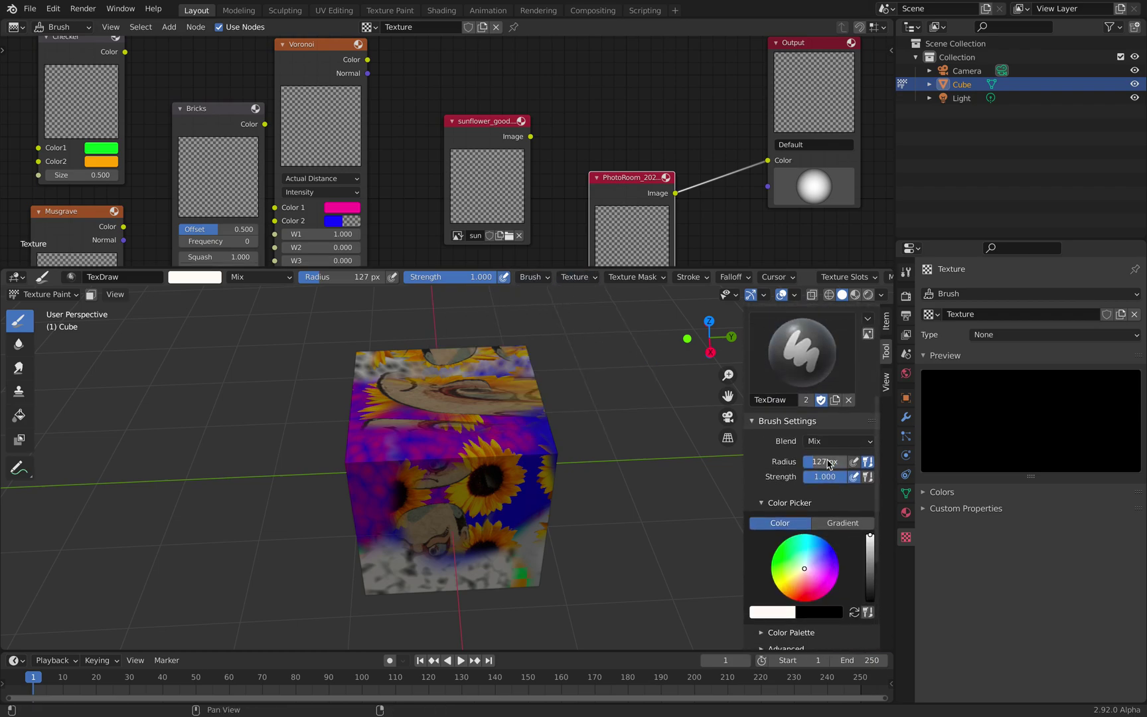
pyautogui.scroll(6, 825, 458)
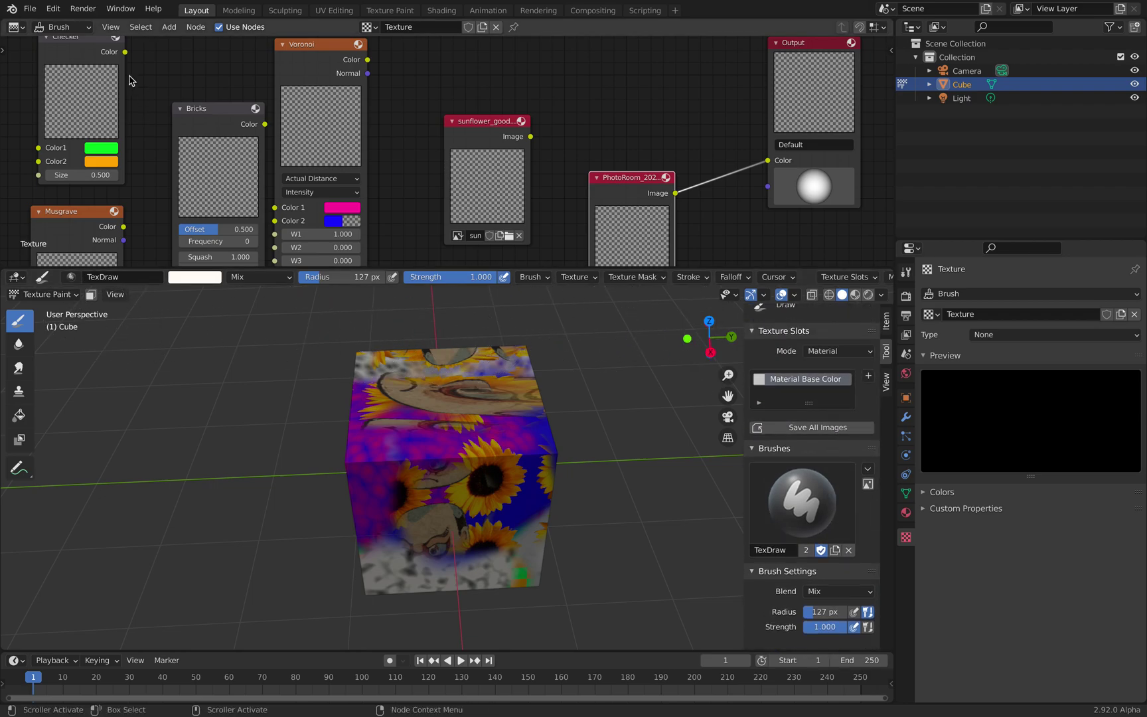
pyautogui.click(14, 27)
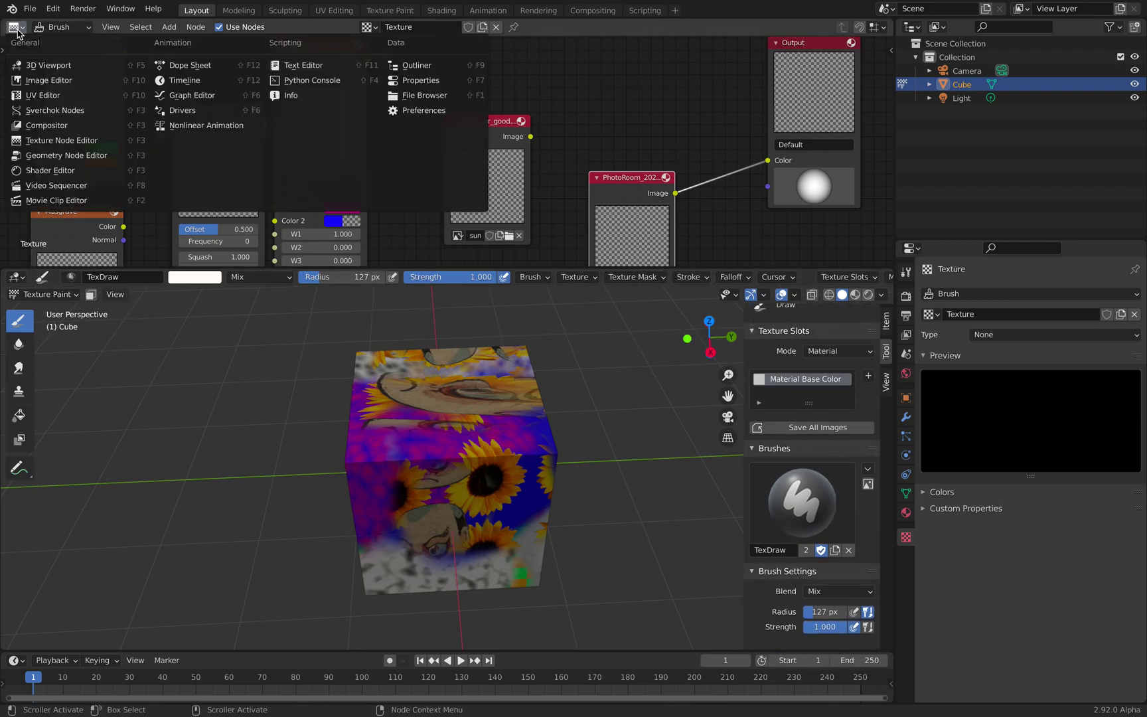
pyautogui.moveTo(622, 188); pyautogui.dragTo(576, 144, button='middle')
pyautogui.moveTo(584, 130); pyautogui.dragTo(600, 85)
pyautogui.moveTo(616, 120); pyautogui.dragTo(535, 149, button='middle')
pyautogui.scroll(2, 583, 137)
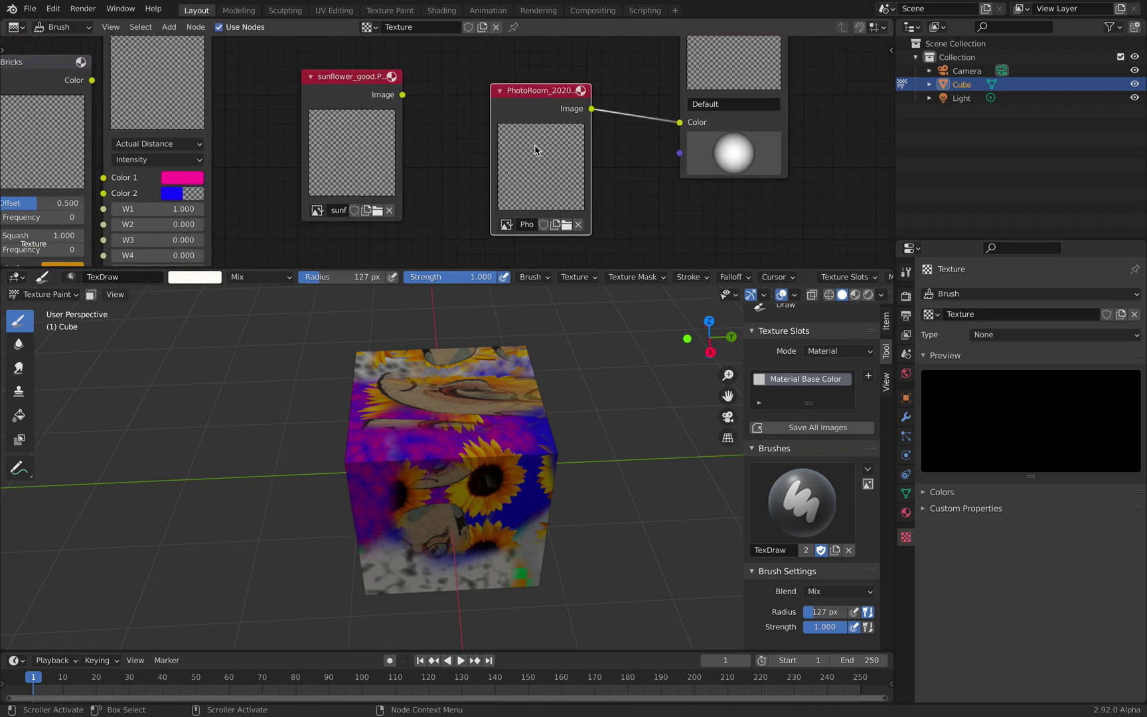
# Set the brush texture mapping to Random and paint mask faces over the cube's sides, top and underside.
pyautogui.click(572, 277)
pyautogui.click(596, 322)
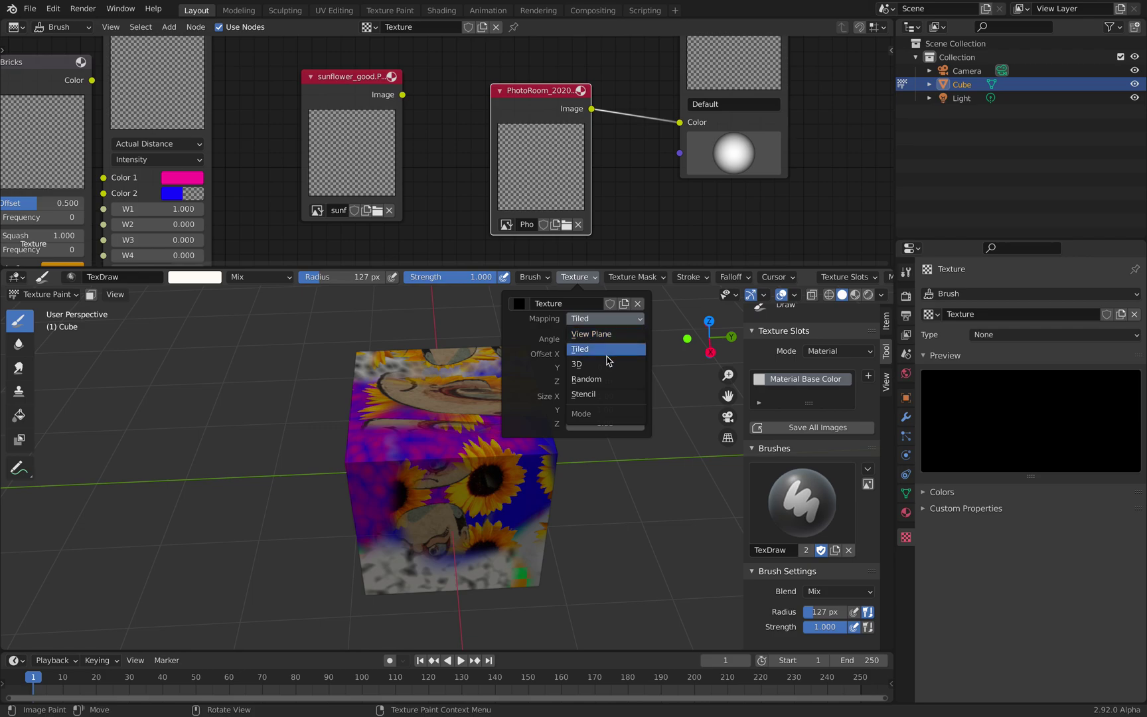
pyautogui.click(615, 382)
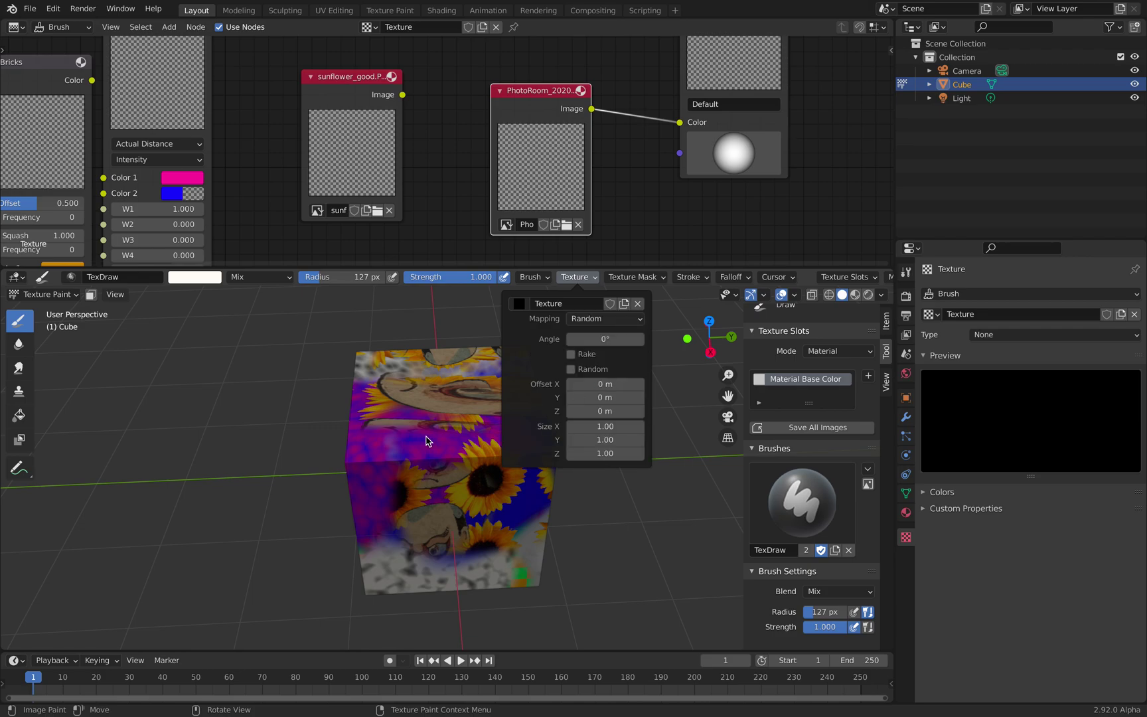
pyautogui.moveTo(402, 458); pyautogui.dragTo(460, 450, button='middle')
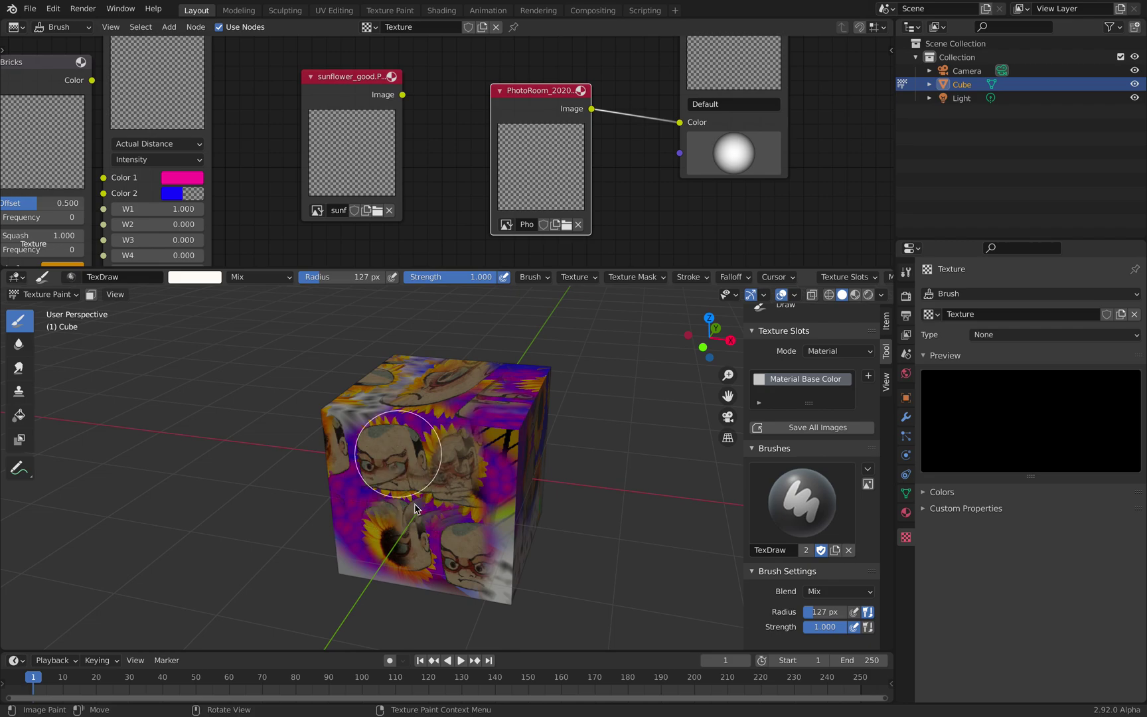
pyautogui.moveTo(414, 504)
pyautogui.mouseDown(button='middle')
pyautogui.moveTo(479, 443)
pyautogui.moveTo(514, 457)
pyautogui.mouseUp(button='middle')
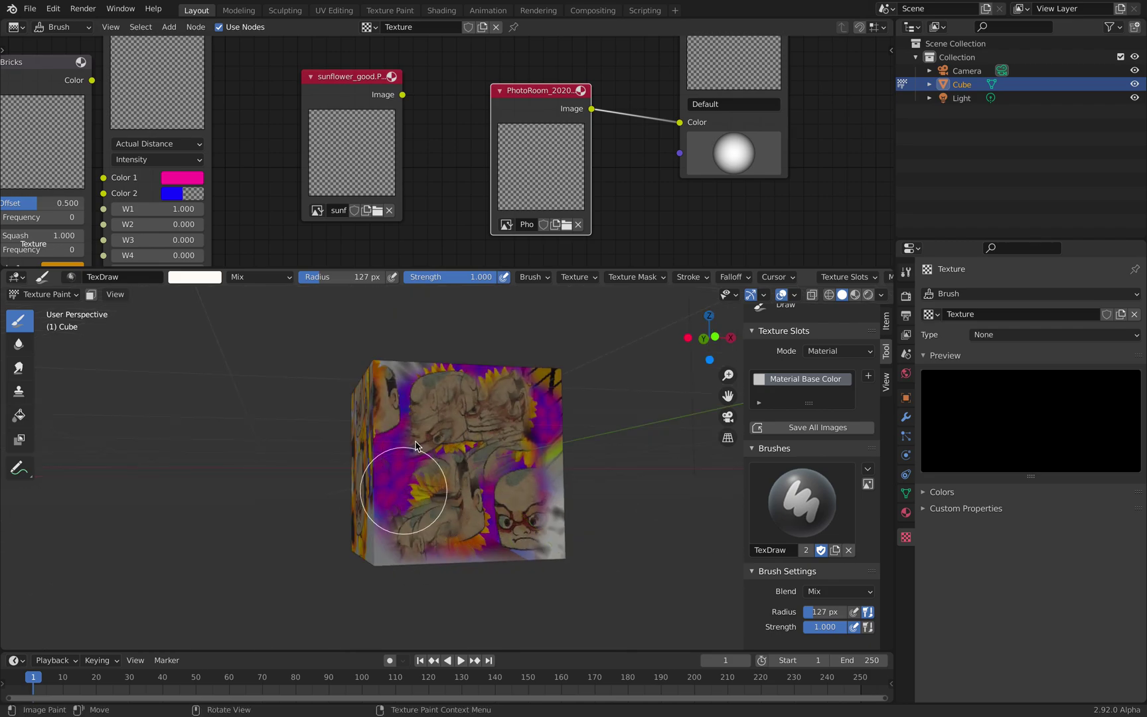
pyautogui.moveTo(413, 487)
pyautogui.mouseDown(button='middle')
pyautogui.moveTo(529, 492)
pyautogui.moveTo(518, 489)
pyautogui.mouseUp(button='middle')
pyautogui.click(425, 456)
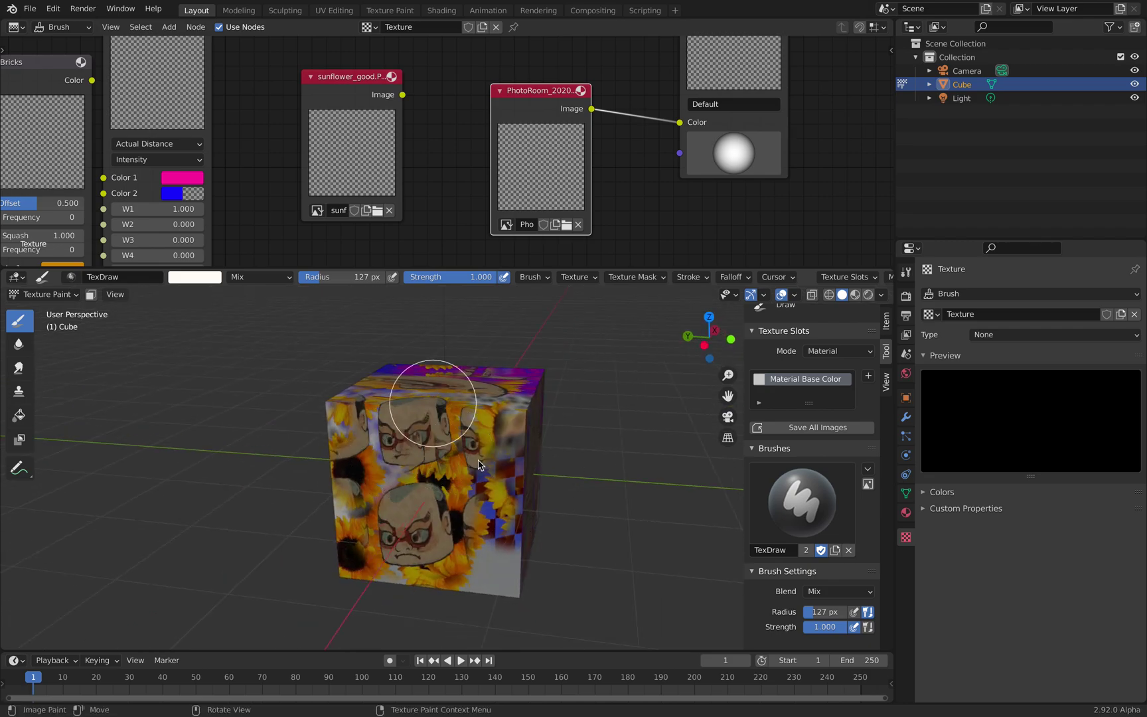
pyautogui.moveTo(443, 452); pyautogui.dragTo(440, 435, button='middle')
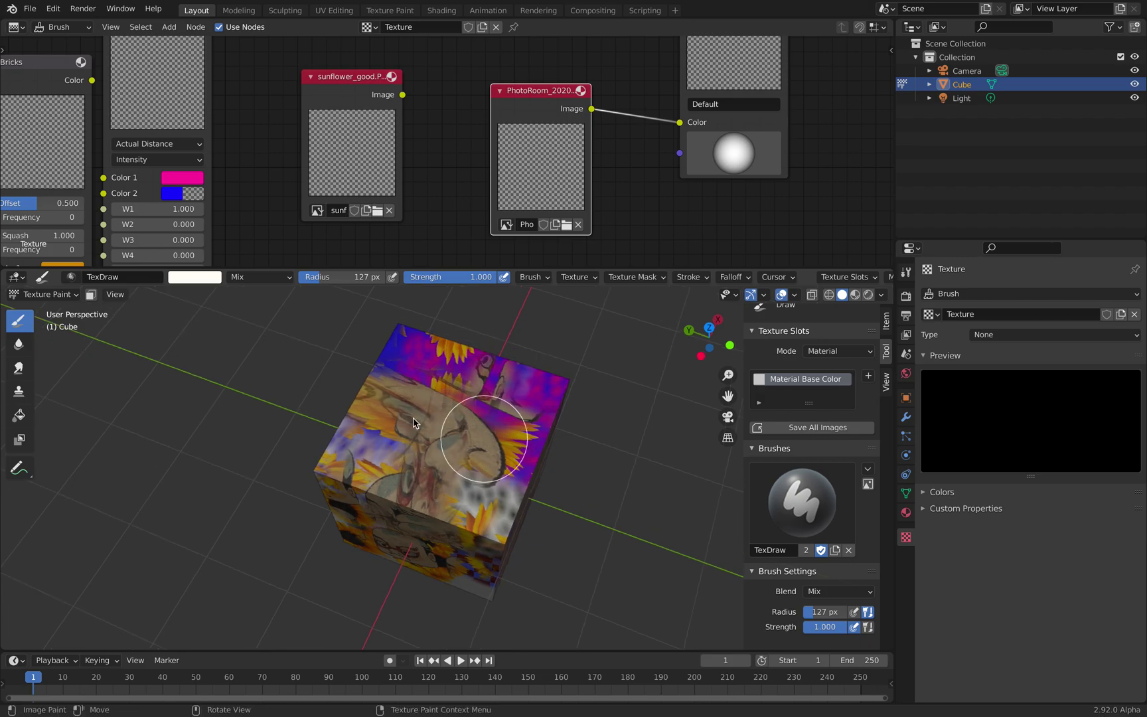
pyautogui.moveTo(544, 464)
pyautogui.mouseDown(button='middle')
pyautogui.moveTo(471, 472)
pyautogui.moveTo(445, 444)
pyautogui.moveTo(492, 428)
pyautogui.moveTo(459, 435)
pyautogui.mouseUp(button='middle')
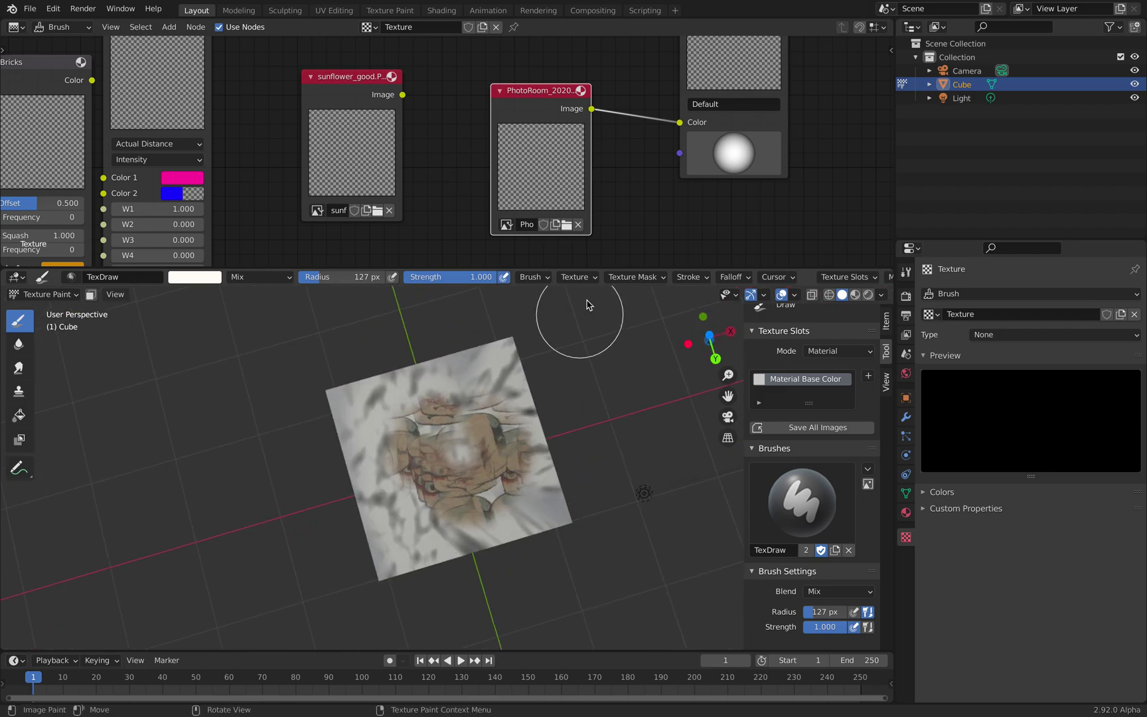
# Set the texture mask mapping to Stencil and paint more mask faces on the cube's grey underside.
pyautogui.click(612, 279)
pyautogui.click(649, 319)
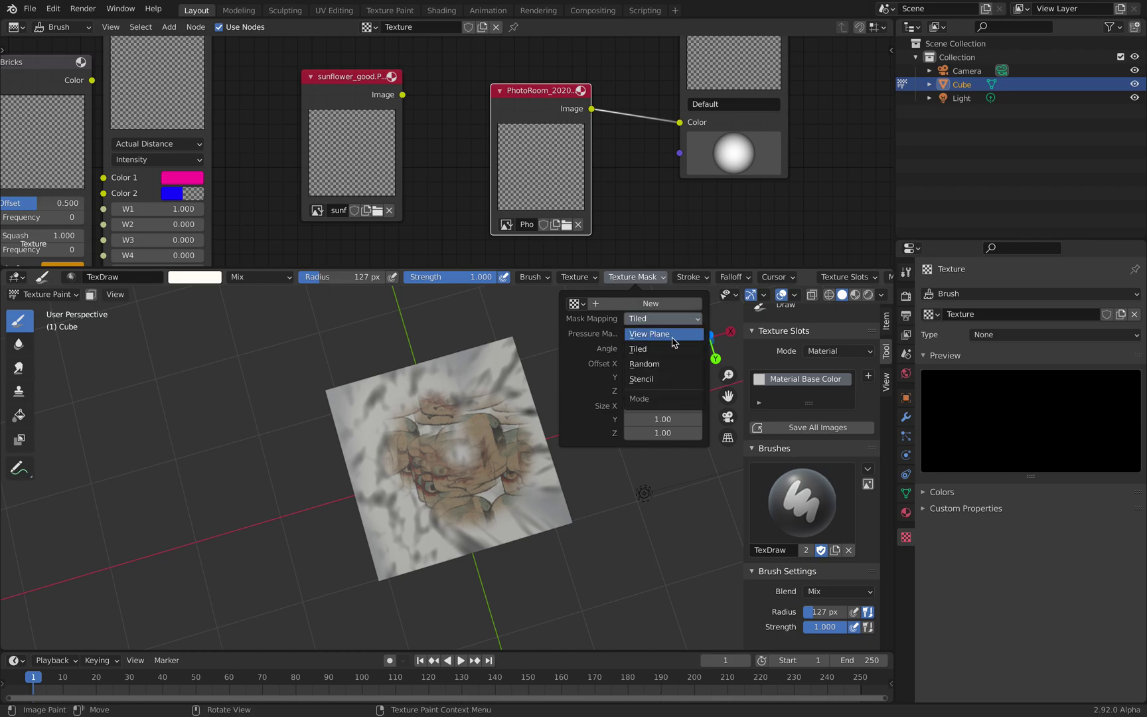
pyautogui.click(656, 378)
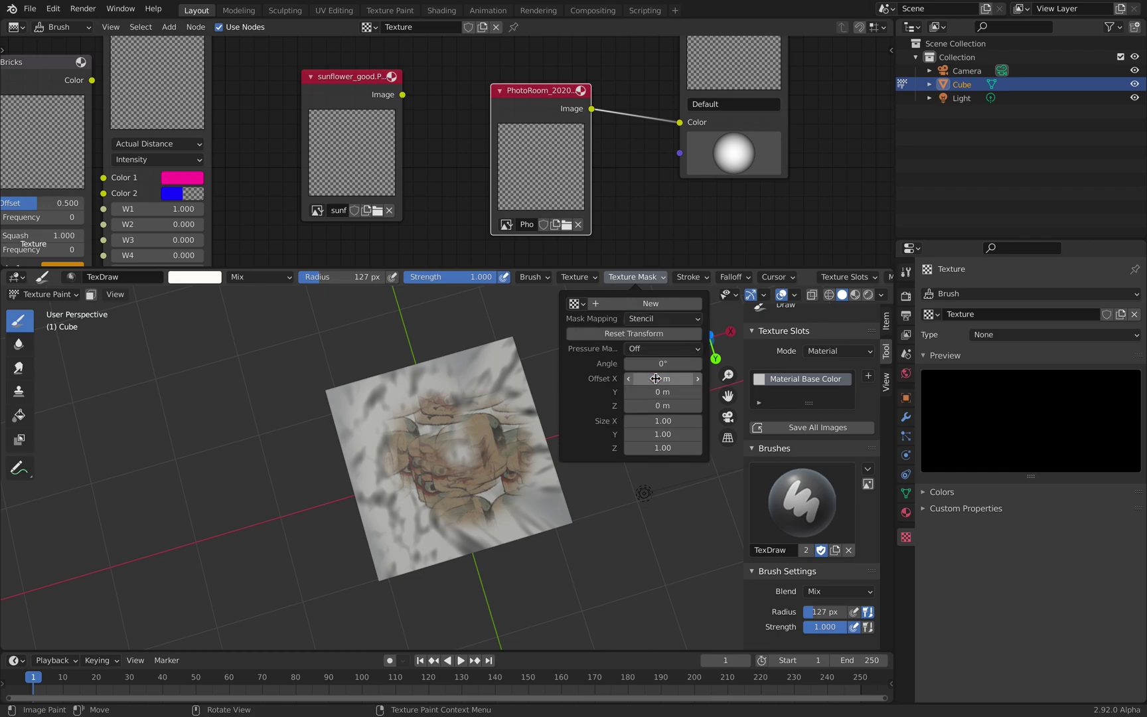
pyautogui.moveTo(406, 523); pyautogui.dragTo(417, 495, button='middle')
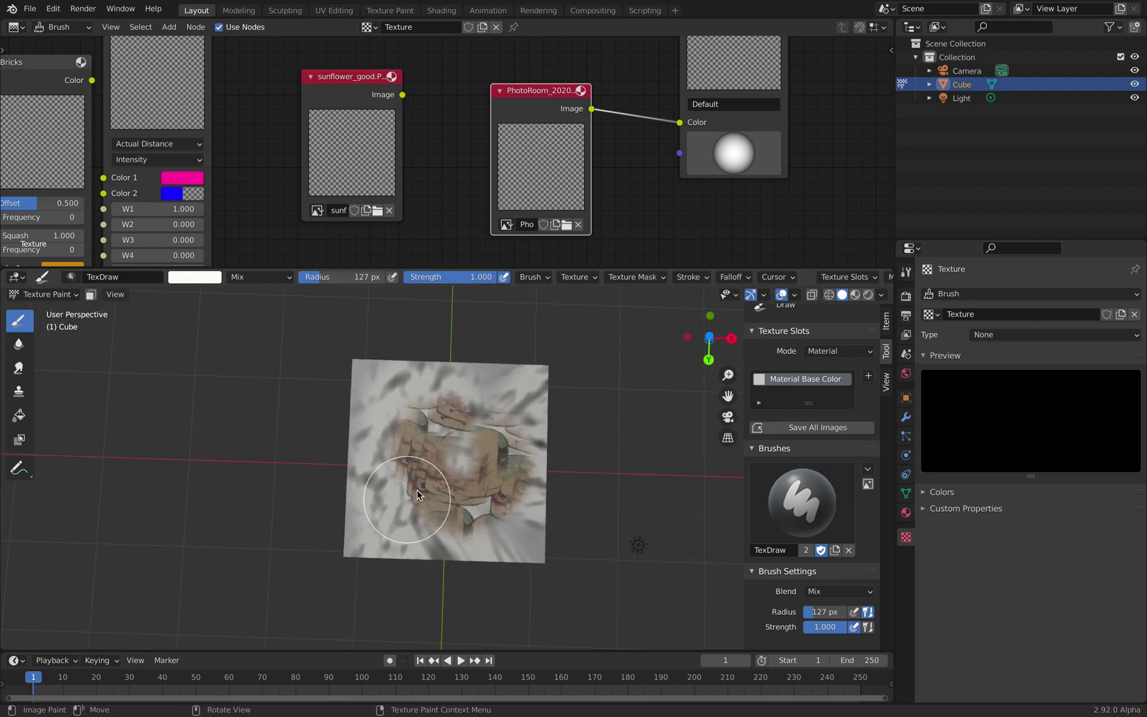
pyautogui.moveTo(447, 467)
pyautogui.mouseDown()
pyautogui.moveTo(416, 411)
pyautogui.moveTo(472, 481)
pyautogui.moveTo(425, 430)
pyautogui.moveTo(505, 432)
pyautogui.mouseUp()
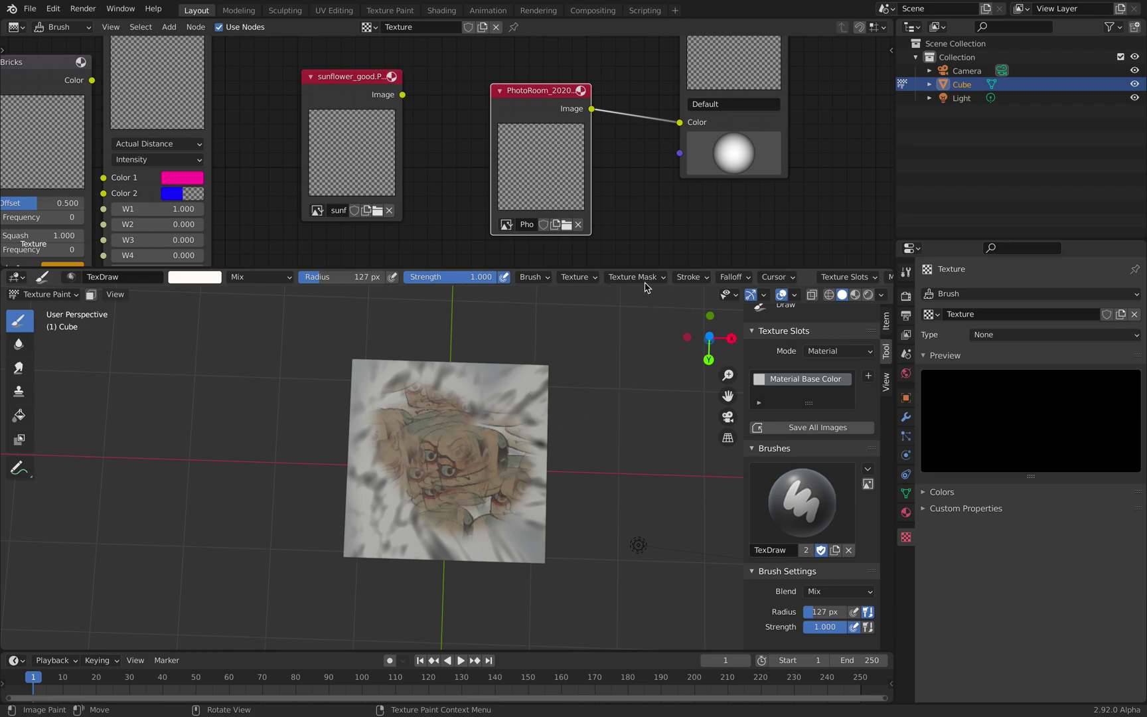
# Set the texture mask mapping to View Plane and the brush texture mapping to Stencil.
pyautogui.click(642, 279)
pyautogui.click(648, 320)
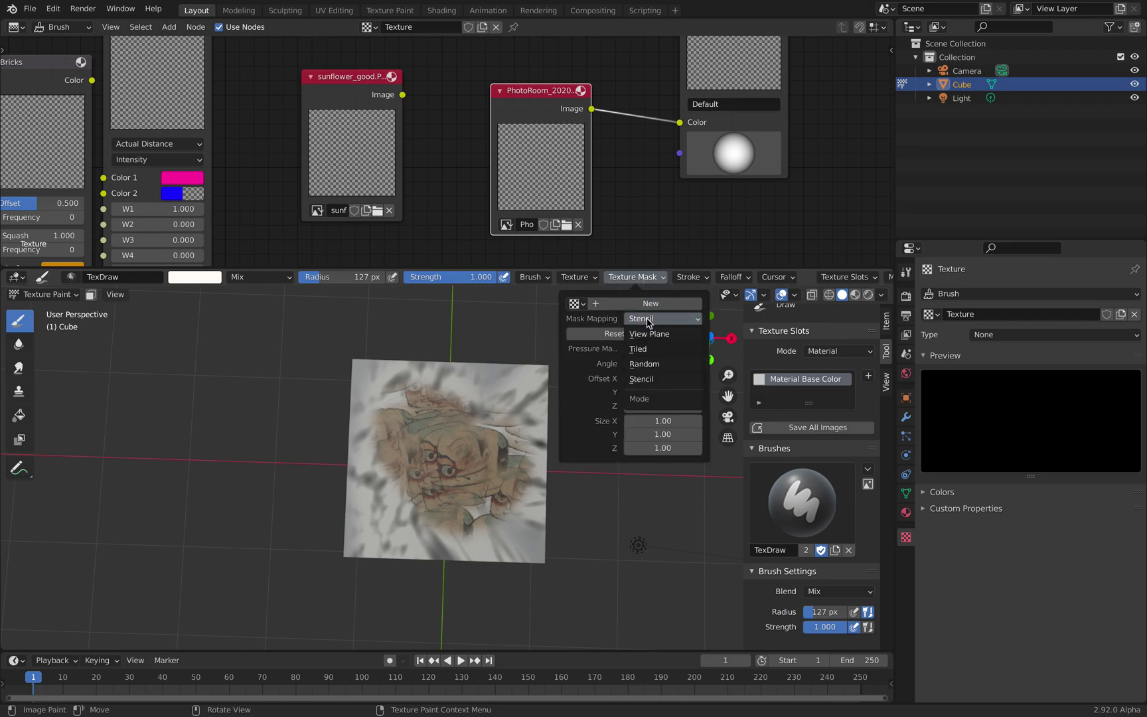
pyautogui.click(650, 334)
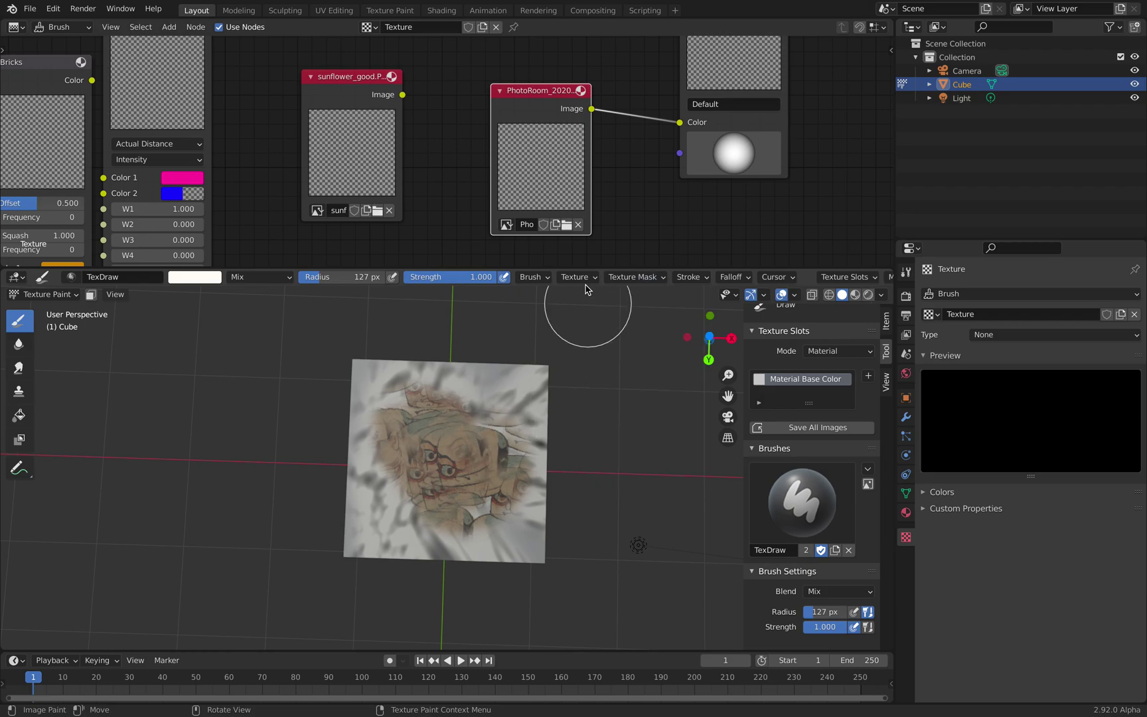
pyautogui.click(584, 278)
pyautogui.click(589, 319)
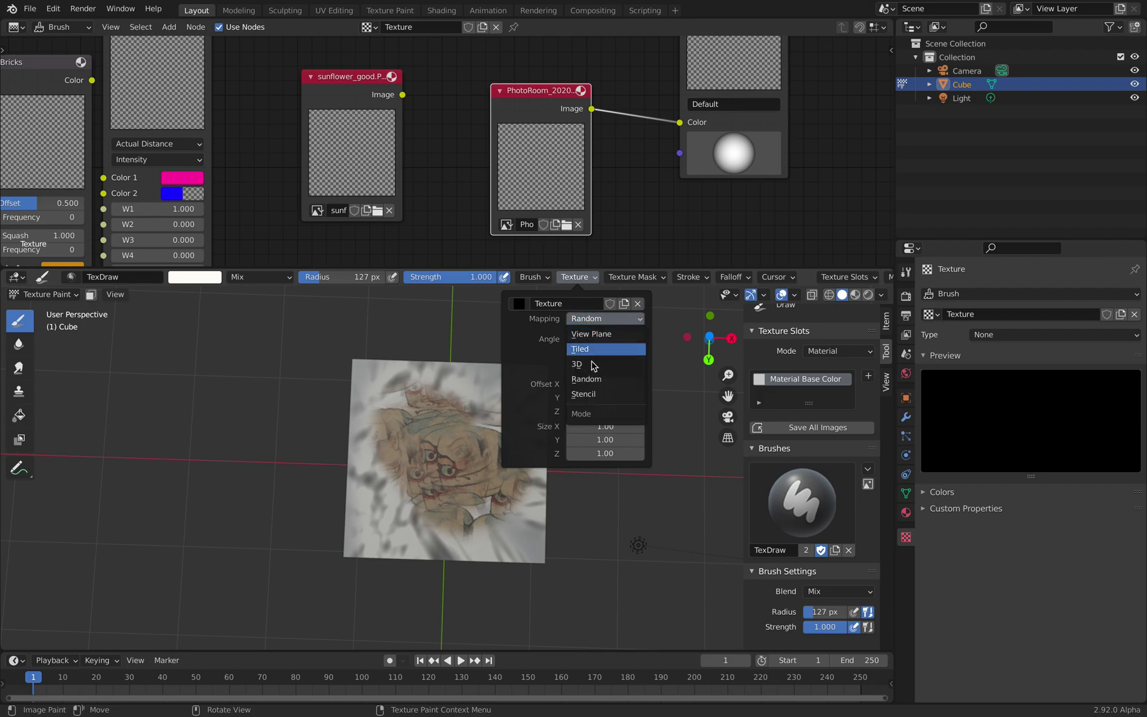
pyautogui.click(593, 394)
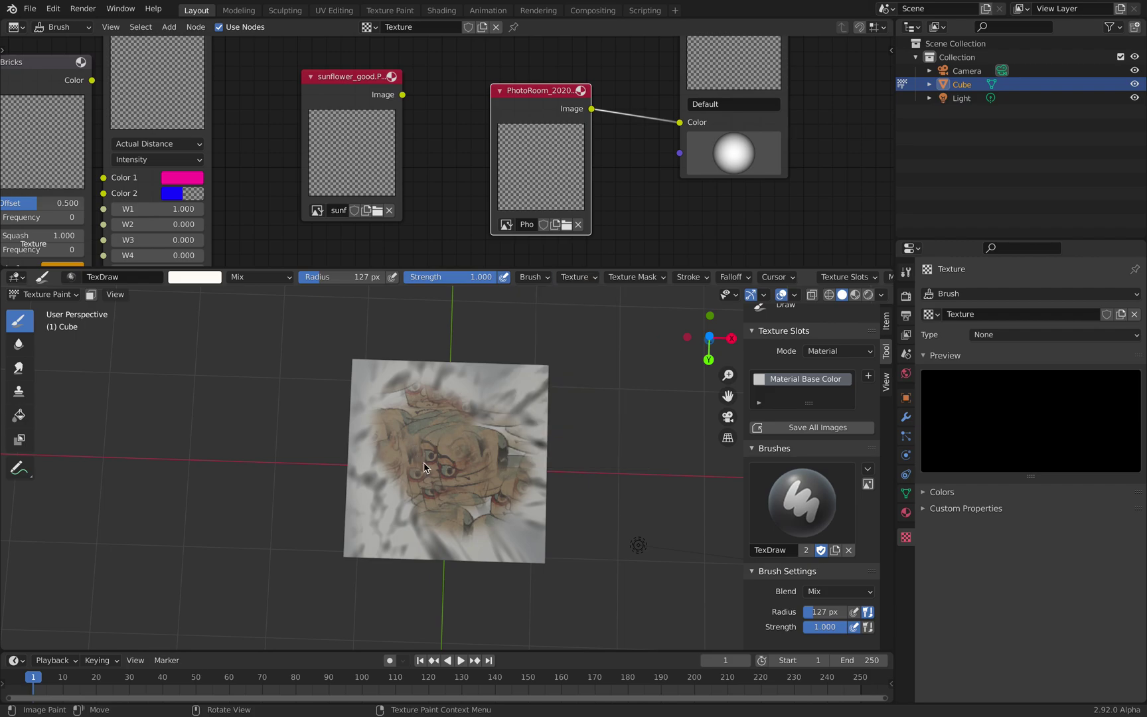
# Place the mask face stencil over the cube's underside and paint the whole face through it.
pyautogui.keyDown('shift'); pyautogui.moveTo(276, 494); pyautogui.dragTo(135, 536, button='middle'); pyautogui.keyUp('shift')
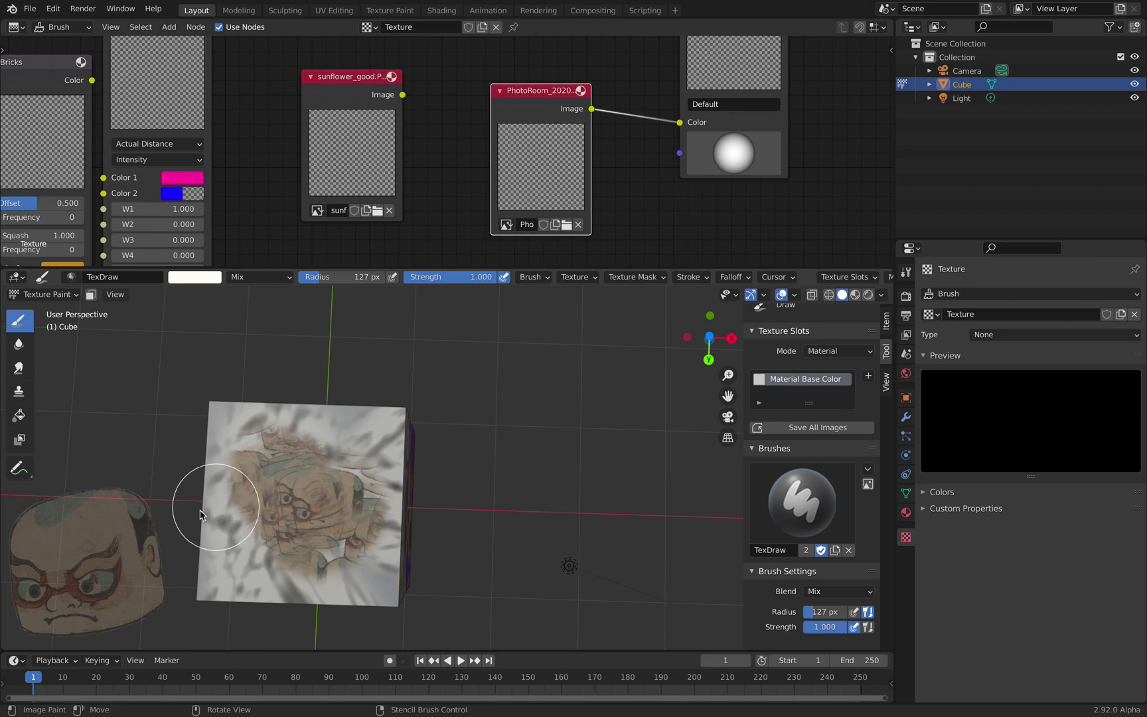
pyautogui.moveTo(128, 517)
pyautogui.mouseDown(button='right')
pyautogui.moveTo(379, 440)
pyautogui.moveTo(328, 473)
pyautogui.mouseUp(button='right')
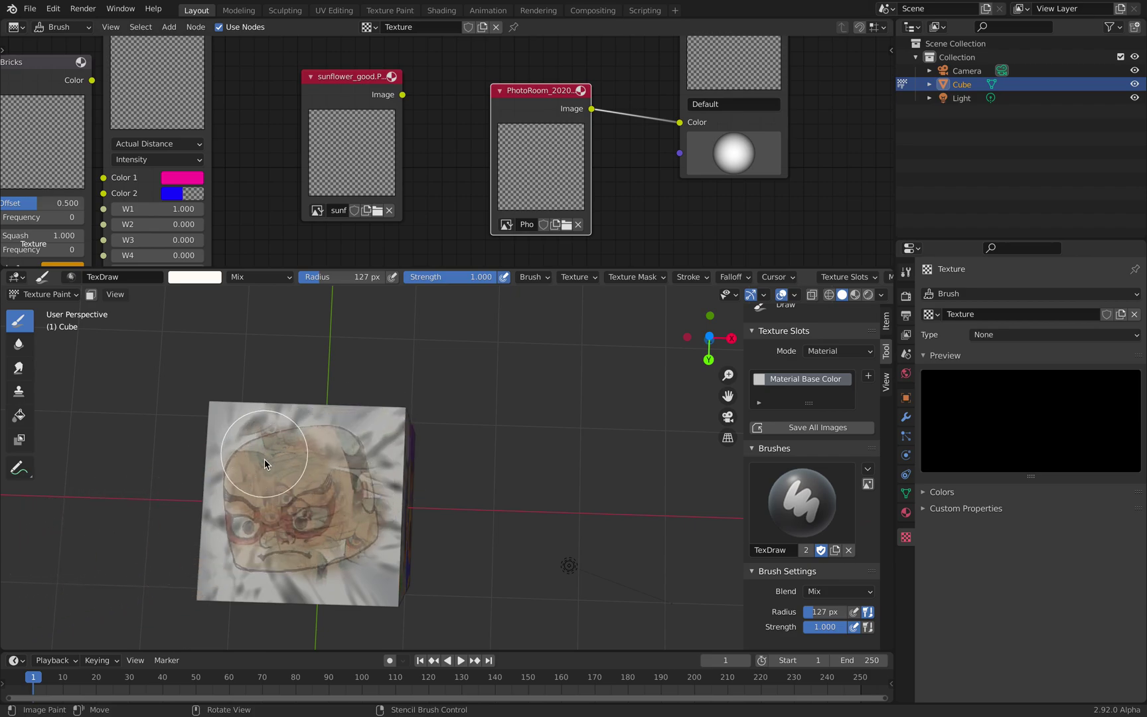
pyautogui.moveTo(264, 464)
pyautogui.mouseDown()
pyautogui.moveTo(259, 531)
pyautogui.moveTo(333, 451)
pyautogui.mouseUp()
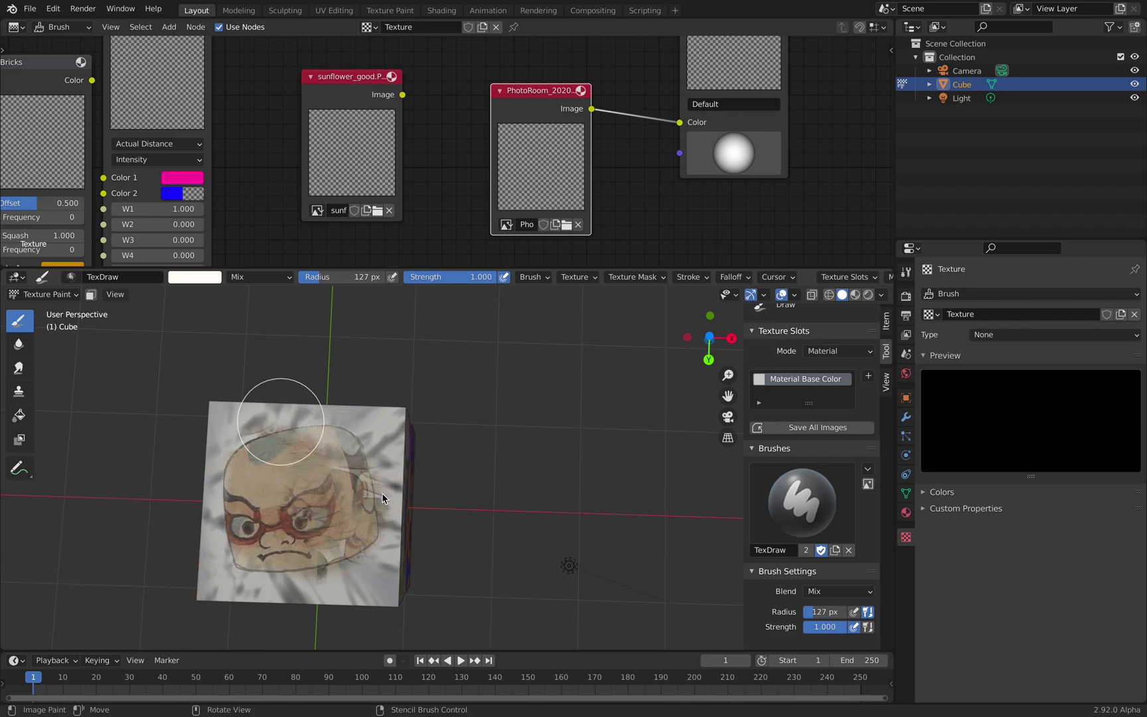
pyautogui.moveTo(383, 498); pyautogui.dragTo(354, 461)
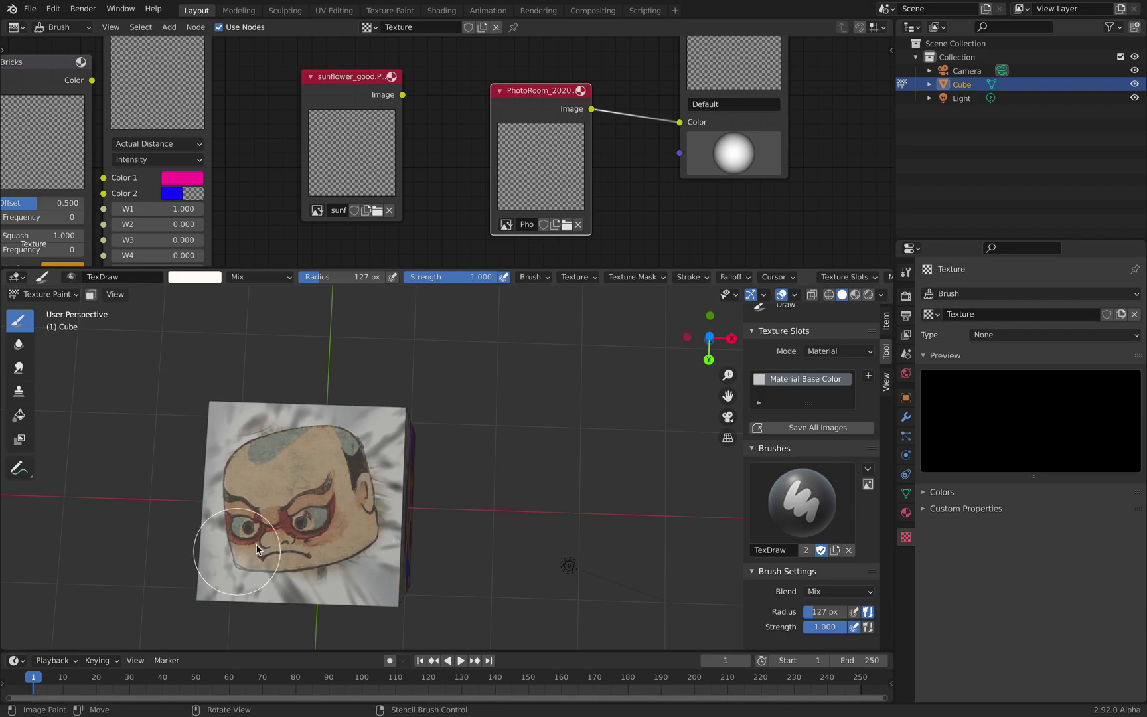
# Move the stencil over a corner of the cube and paint one large mask face across the three adjoining faces.
pyautogui.moveTo(486, 428)
pyautogui.mouseDown(button='right')
pyautogui.moveTo(408, 448)
pyautogui.moveTo(571, 364)
pyautogui.mouseUp(button='right')
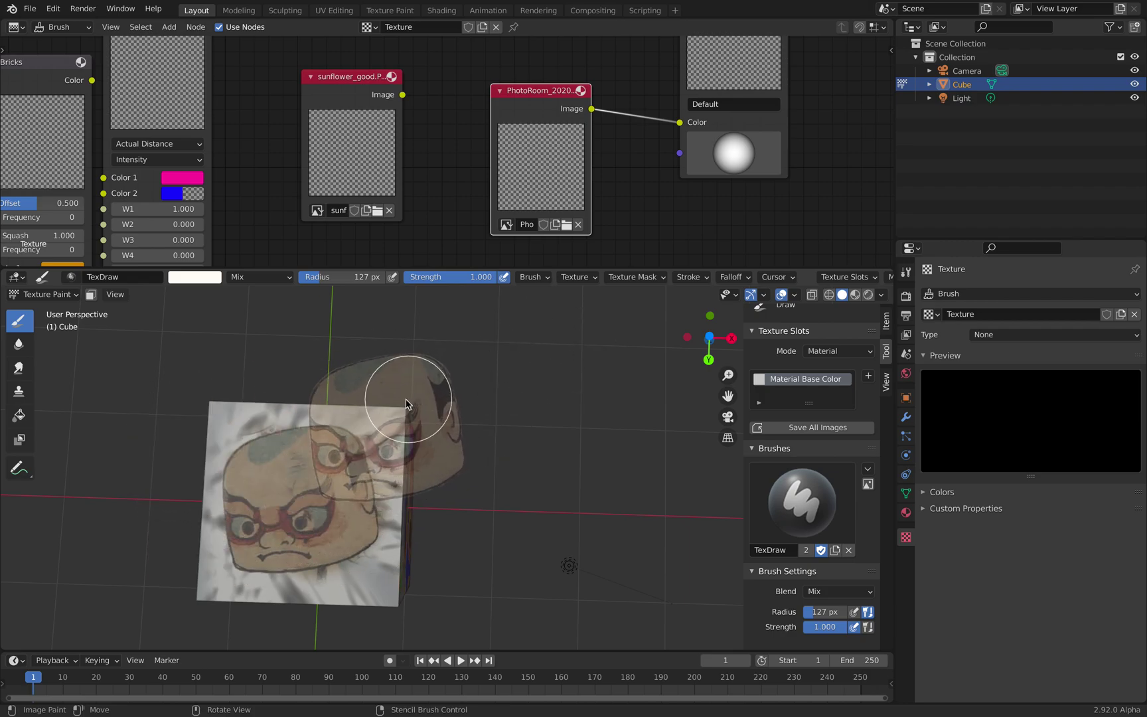
pyautogui.moveTo(365, 409)
pyautogui.mouseDown(button='right')
pyautogui.moveTo(507, 346)
pyautogui.moveTo(421, 397)
pyautogui.mouseUp(button='right')
pyautogui.moveTo(486, 397)
pyautogui.mouseDown(button='middle')
pyautogui.moveTo(502, 397)
pyautogui.moveTo(461, 410)
pyautogui.moveTo(522, 458)
pyautogui.moveTo(487, 448)
pyautogui.moveTo(410, 358)
pyautogui.moveTo(544, 414)
pyautogui.moveTo(552, 400)
pyautogui.moveTo(520, 443)
pyautogui.moveTo(527, 448)
pyautogui.moveTo(420, 458)
pyautogui.moveTo(356, 434)
pyautogui.moveTo(469, 392)
pyautogui.moveTo(487, 420)
pyautogui.moveTo(408, 403)
pyautogui.mouseUp(button='middle')
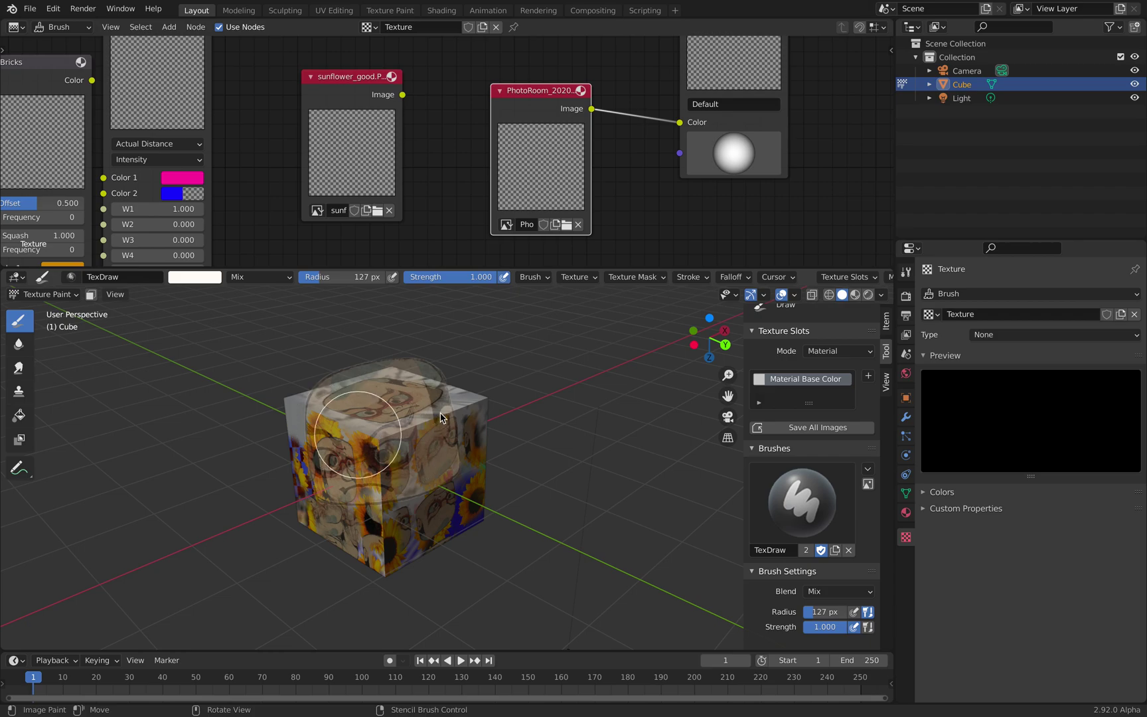
pyautogui.moveTo(423, 401); pyautogui.dragTo(427, 416)
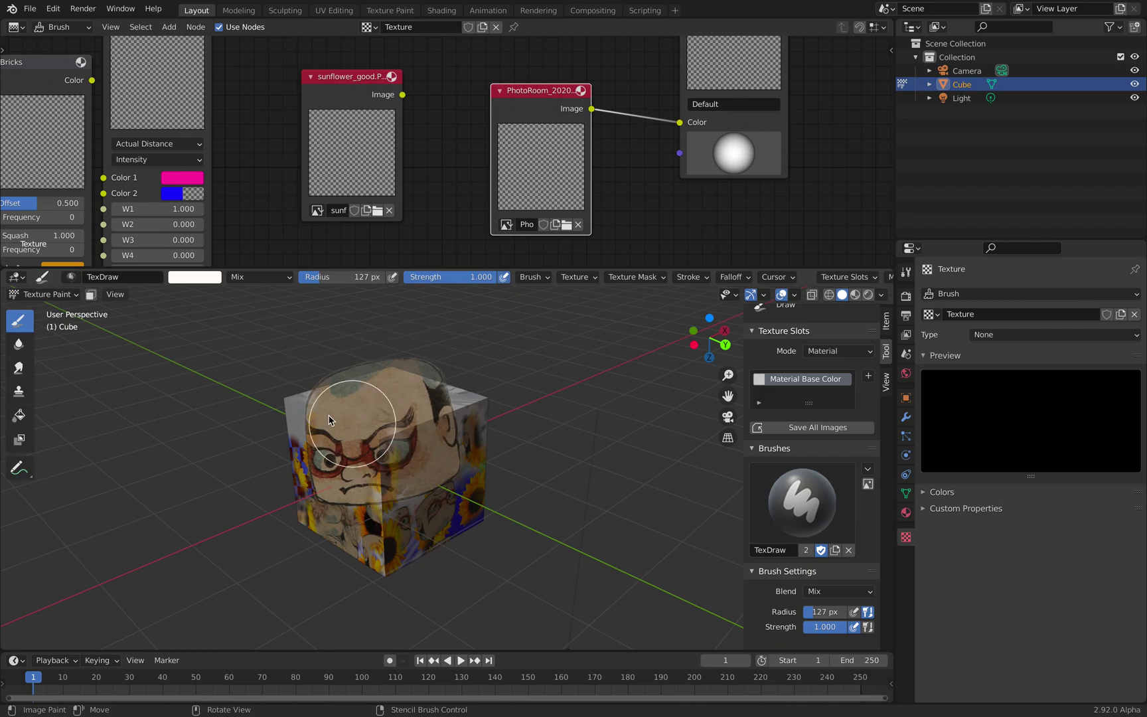
# Switch the cube from Texture Paint to Object Mode and deselect it.
pyautogui.hotkey('ctrl', 'z')
pyautogui.click(63, 294)
pyautogui.click(63, 307)
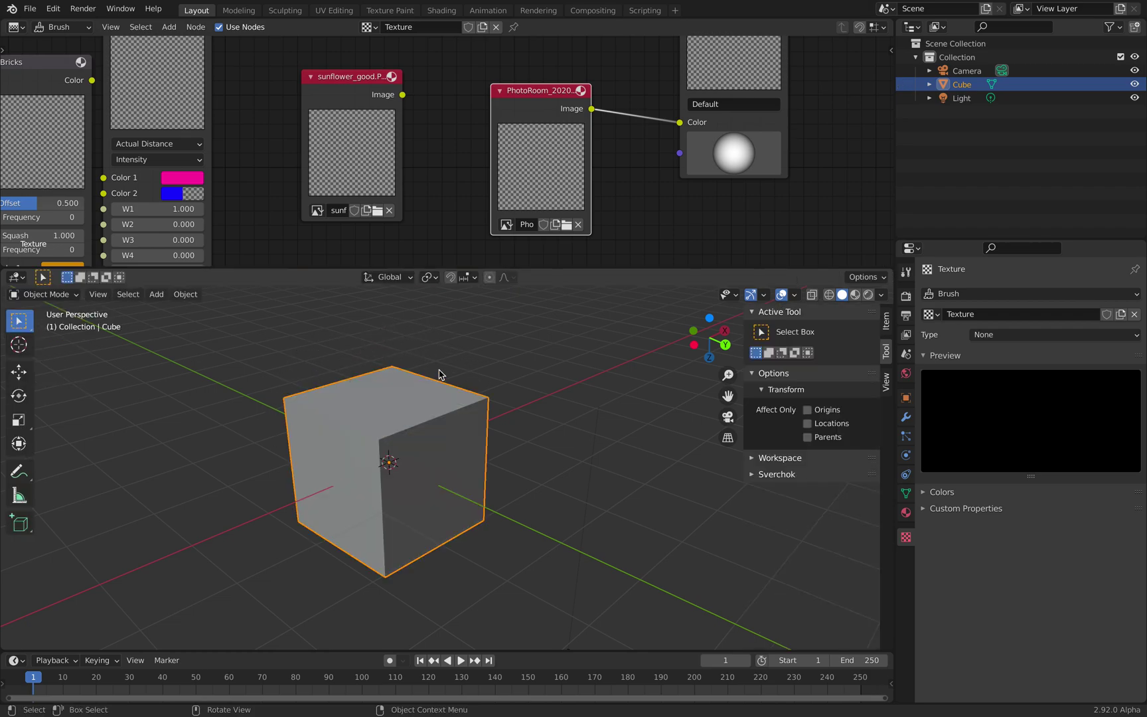
pyautogui.click(507, 389)
pyautogui.moveTo(508, 388); pyautogui.dragTo(452, 360, button='middle')
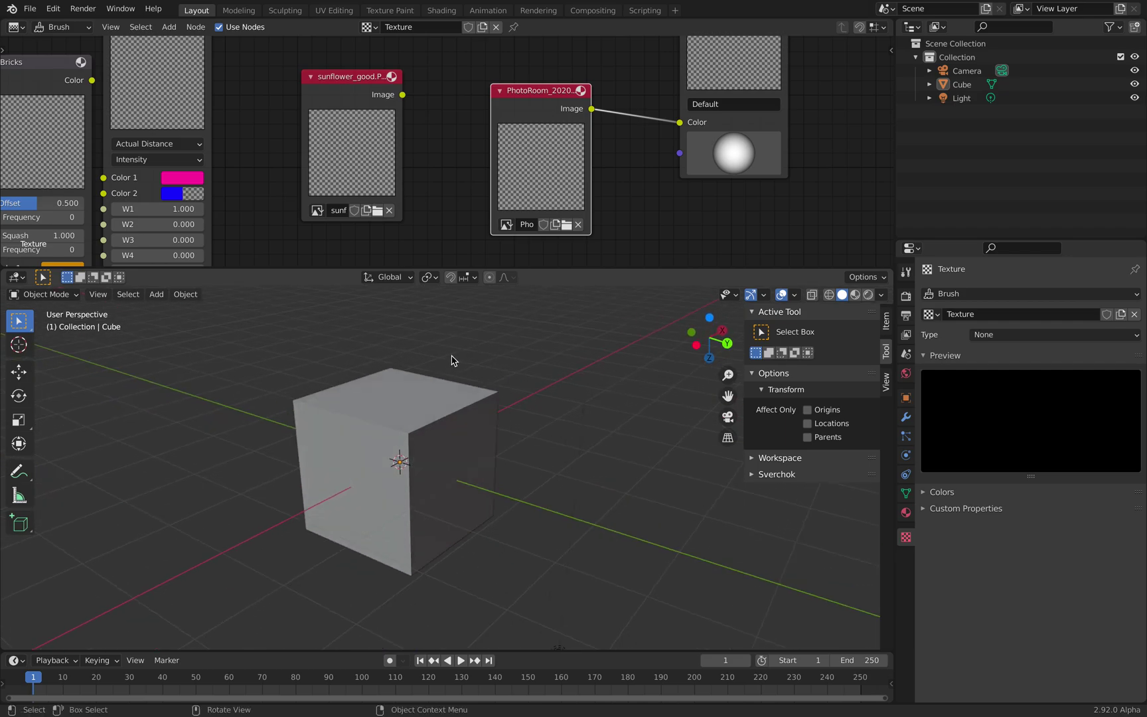
pyautogui.click(57, 296)
pyautogui.scroll(2, 404, 412)
pyautogui.moveTo(391, 423); pyautogui.dragTo(479, 405, button='middle')
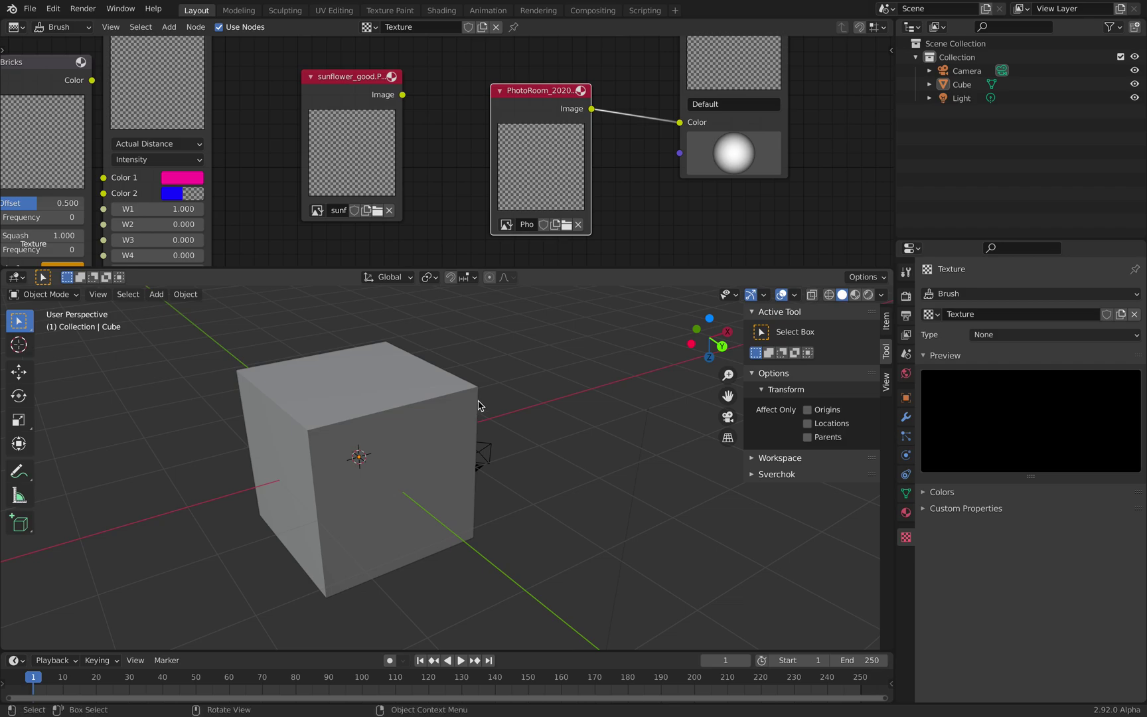
# Set the solid viewport shading color to Texture, and switch the 3D Viewport to Material Preview.
pyautogui.click(883, 295)
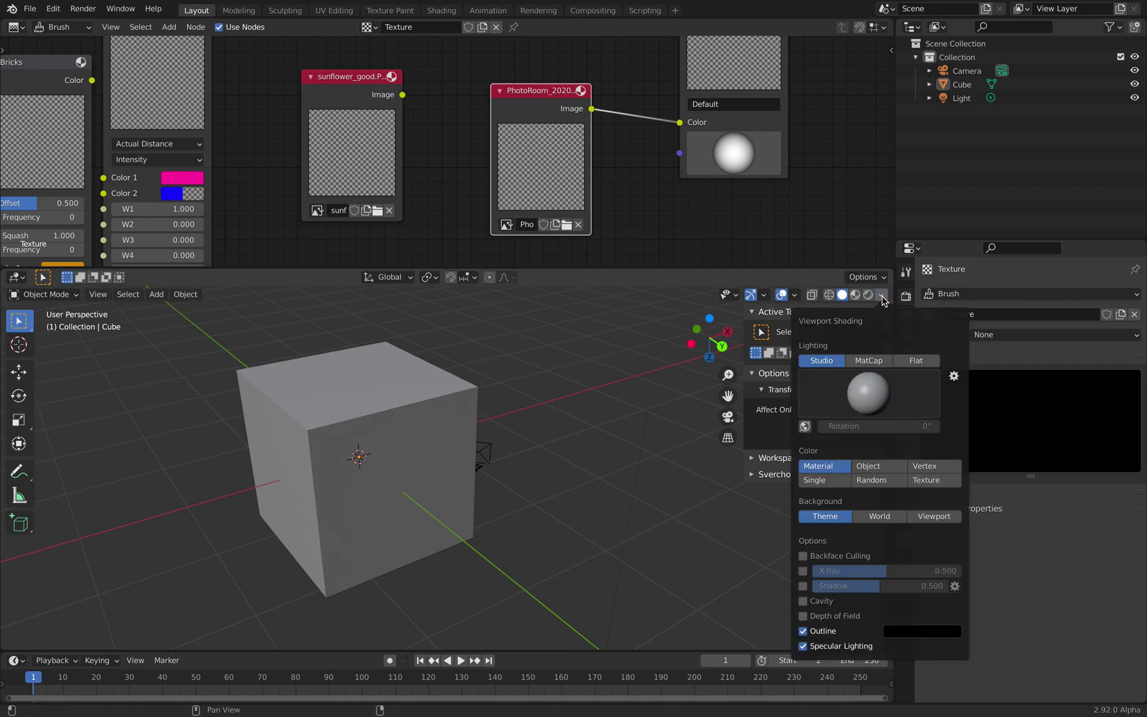
pyautogui.click(929, 481)
pyautogui.moveTo(494, 436)
pyautogui.mouseDown(button='middle')
pyautogui.moveTo(494, 359)
pyautogui.moveTo(481, 543)
pyautogui.moveTo(376, 440)
pyautogui.moveTo(399, 425)
pyautogui.mouseUp(button='middle')
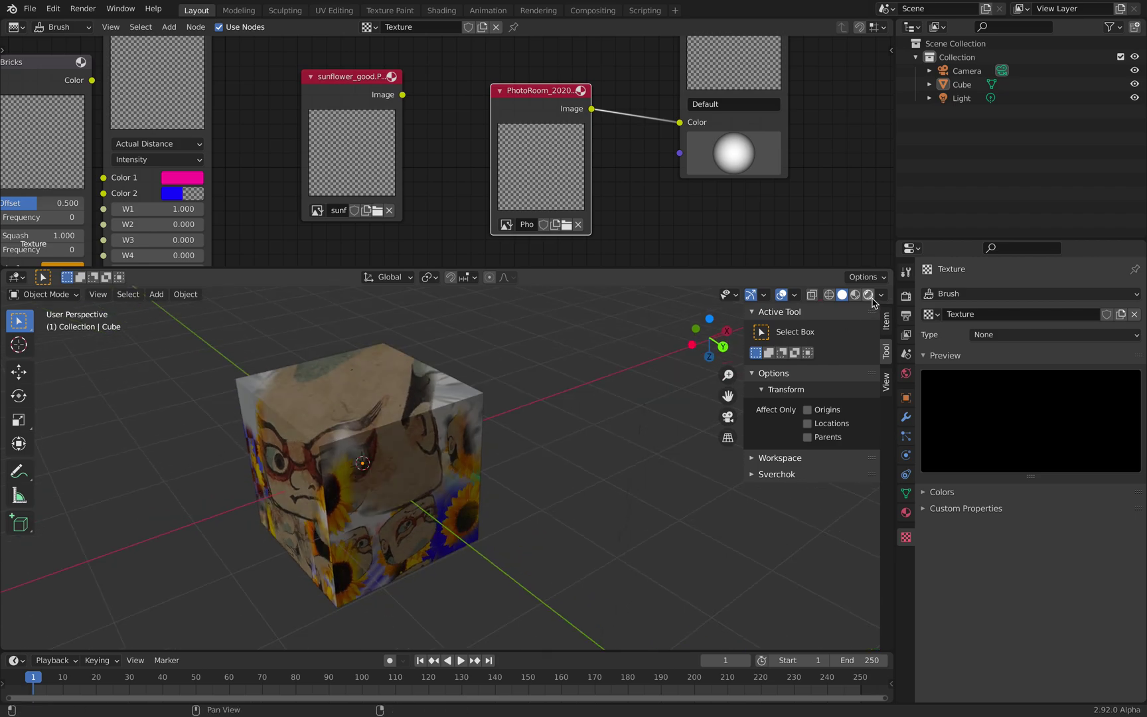
pyautogui.click(854, 295)
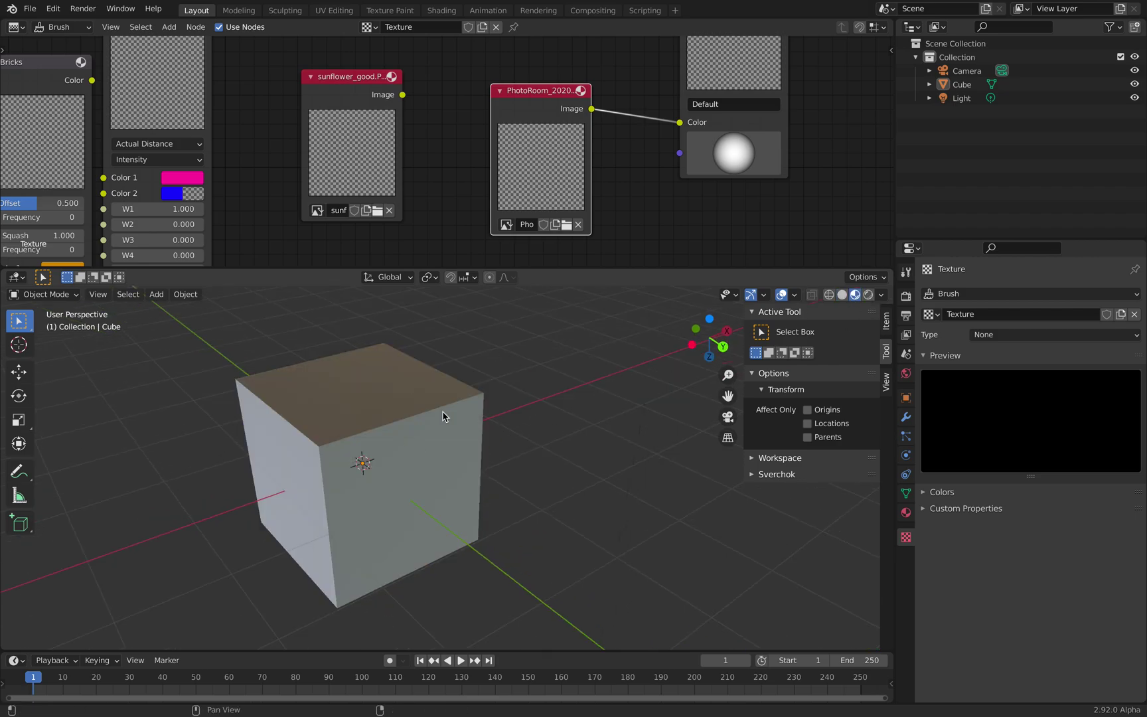
pyautogui.moveTo(385, 435)
pyautogui.mouseDown(button='middle')
pyautogui.moveTo(425, 398)
pyautogui.moveTo(430, 413)
pyautogui.moveTo(398, 428)
pyautogui.mouseUp(button='middle')
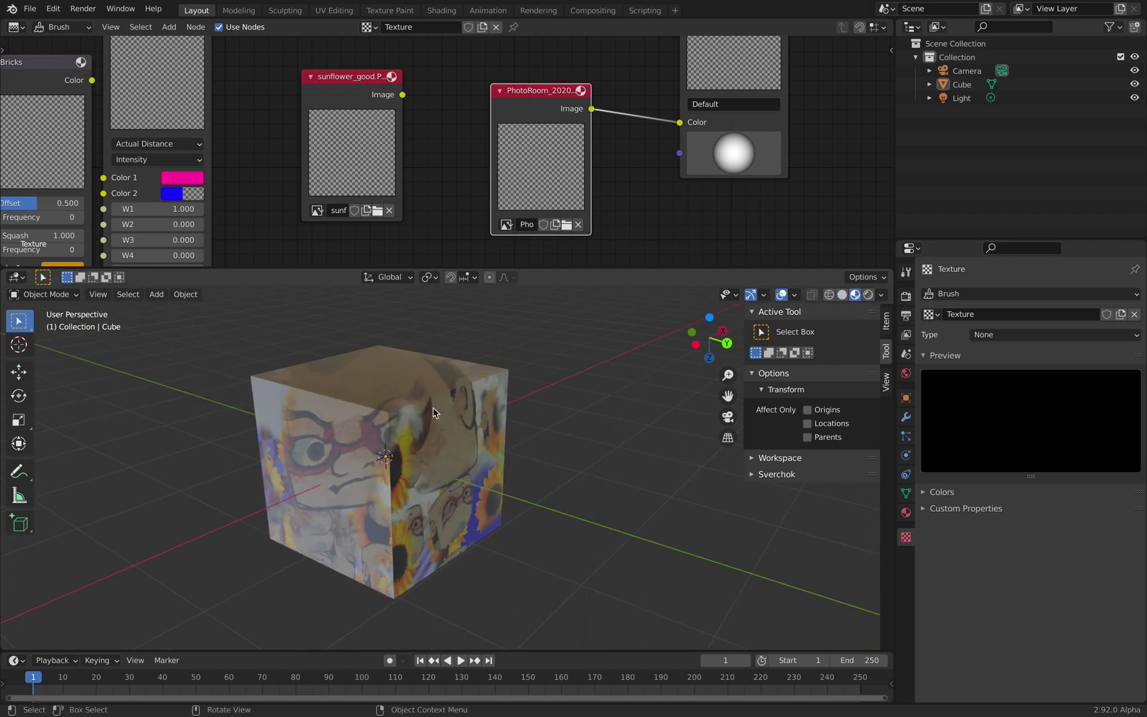
# Split the Texture Node Editor in two and turn the new area into a Shader Editor showing the cube's material nodes.
pyautogui.scroll(-1, 433, 412)
pyautogui.scroll(-3, 673, 182)
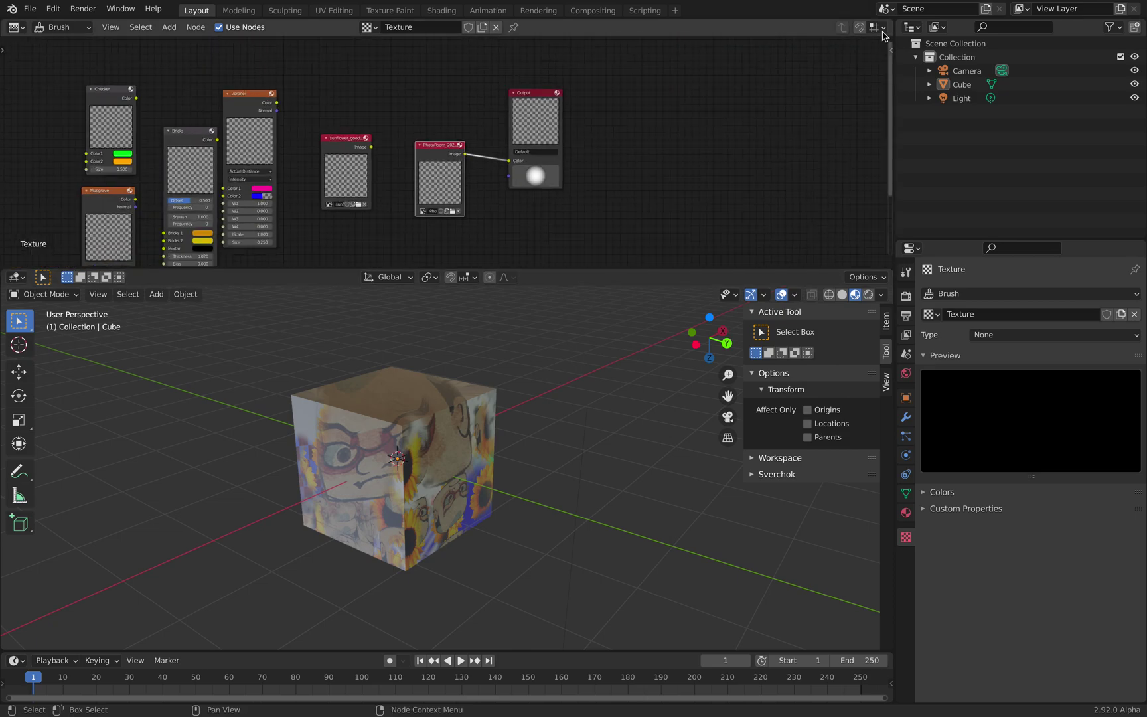
pyautogui.moveTo(884, 35); pyautogui.dragTo(502, 37)
pyautogui.click(522, 26)
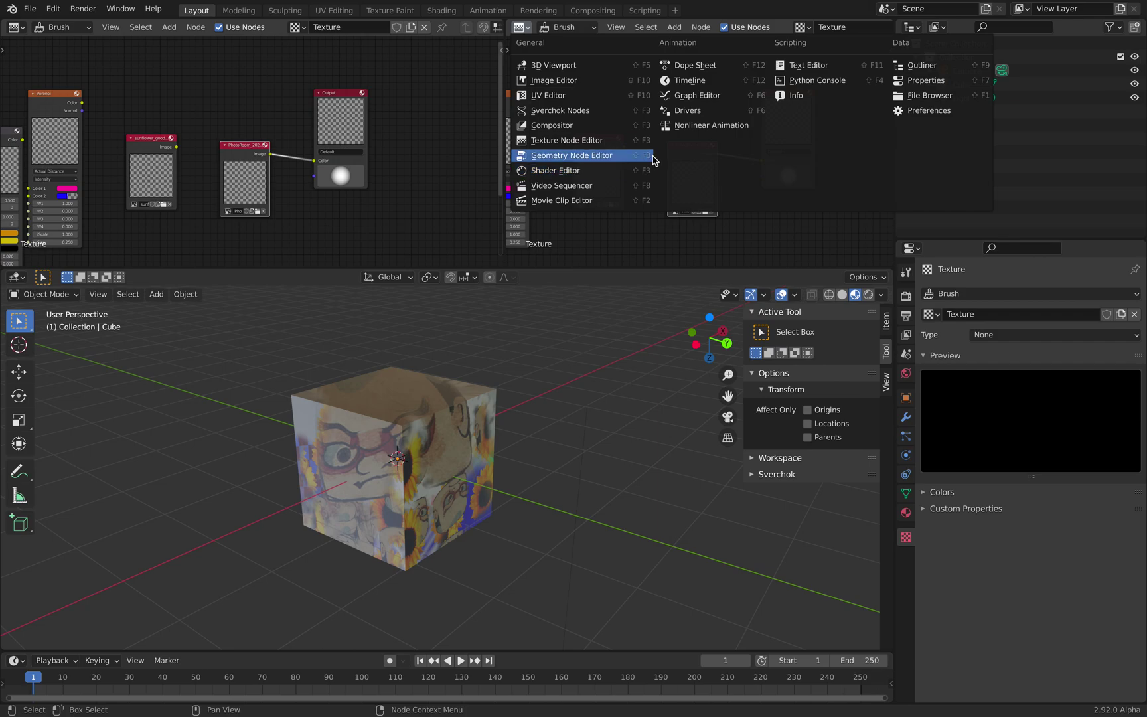
pyautogui.click(620, 174)
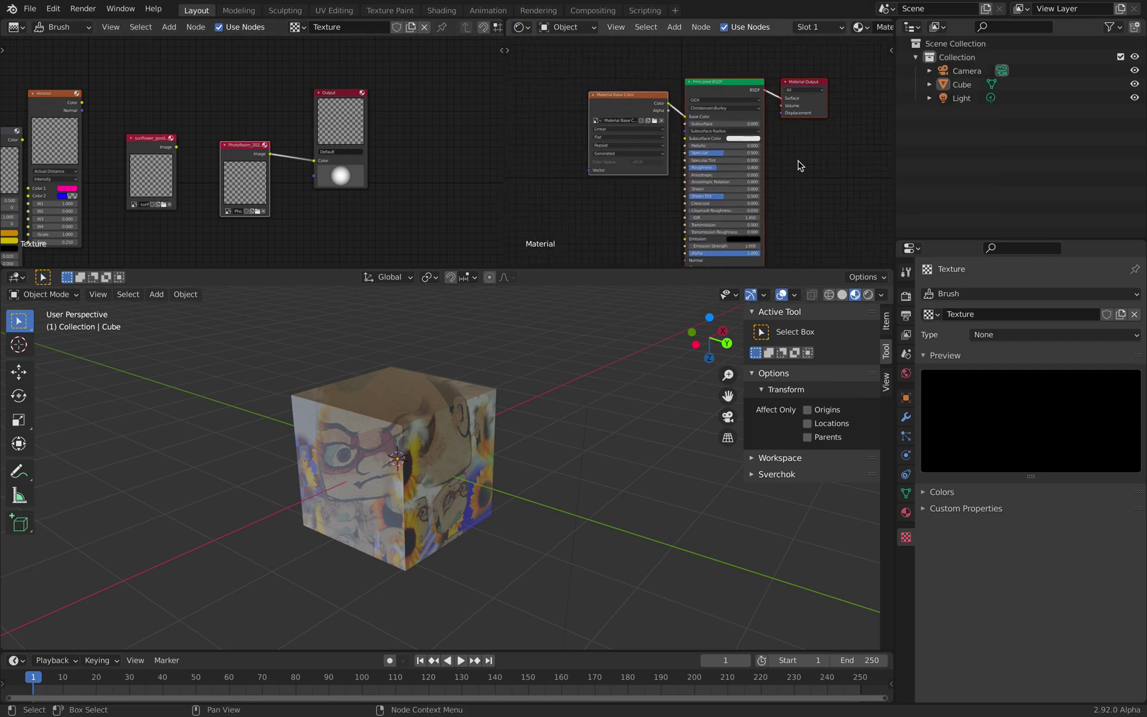
pyautogui.moveTo(585, 59); pyautogui.dragTo(576, 64)
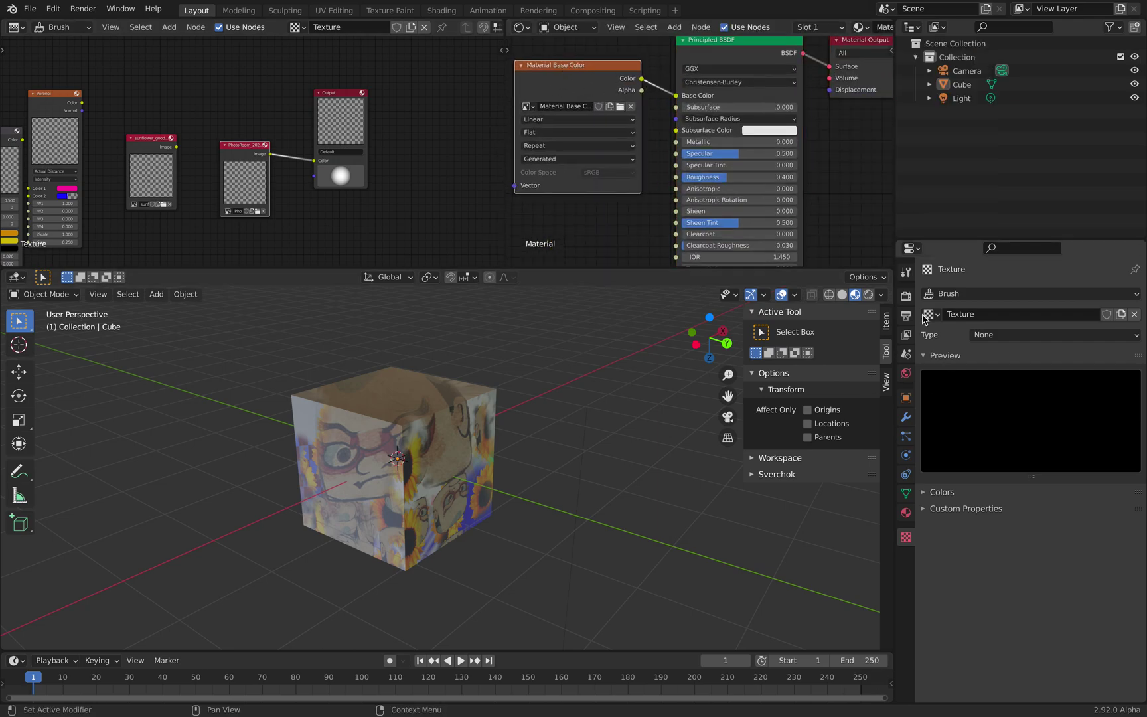
# Split the 3D Viewport and show the Material Base Color image in an Image Editor in the new area.
pyautogui.moveTo(875, 275); pyautogui.dragTo(592, 274)
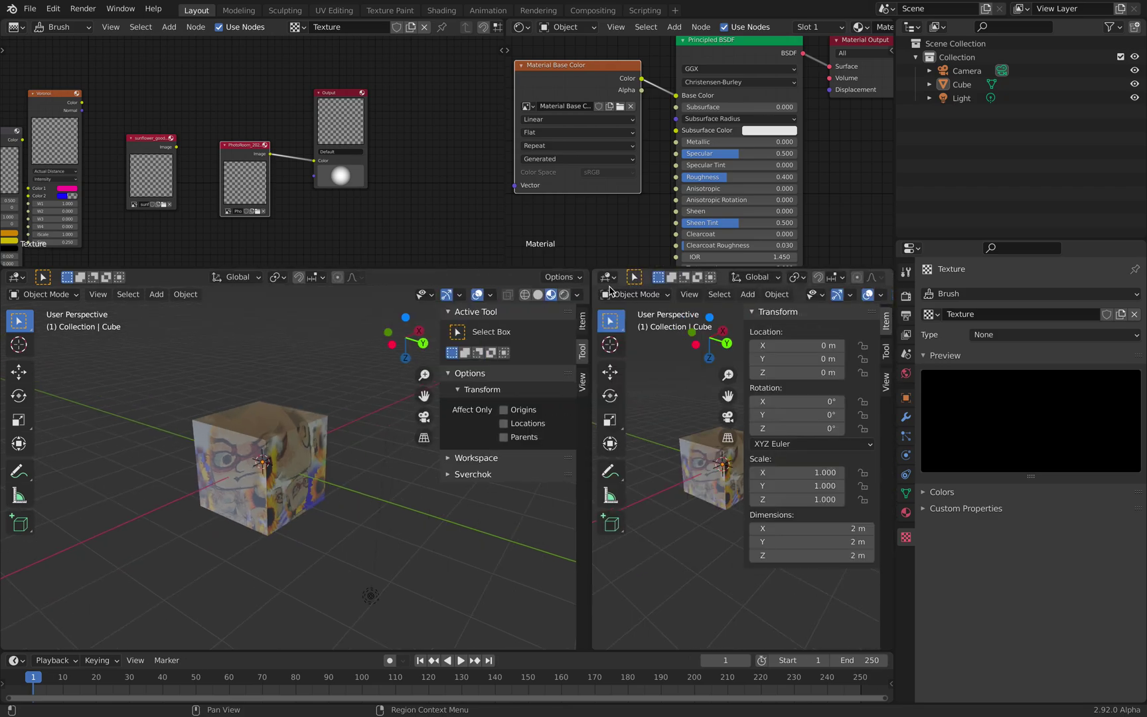
pyautogui.click(608, 277)
pyautogui.click(630, 329)
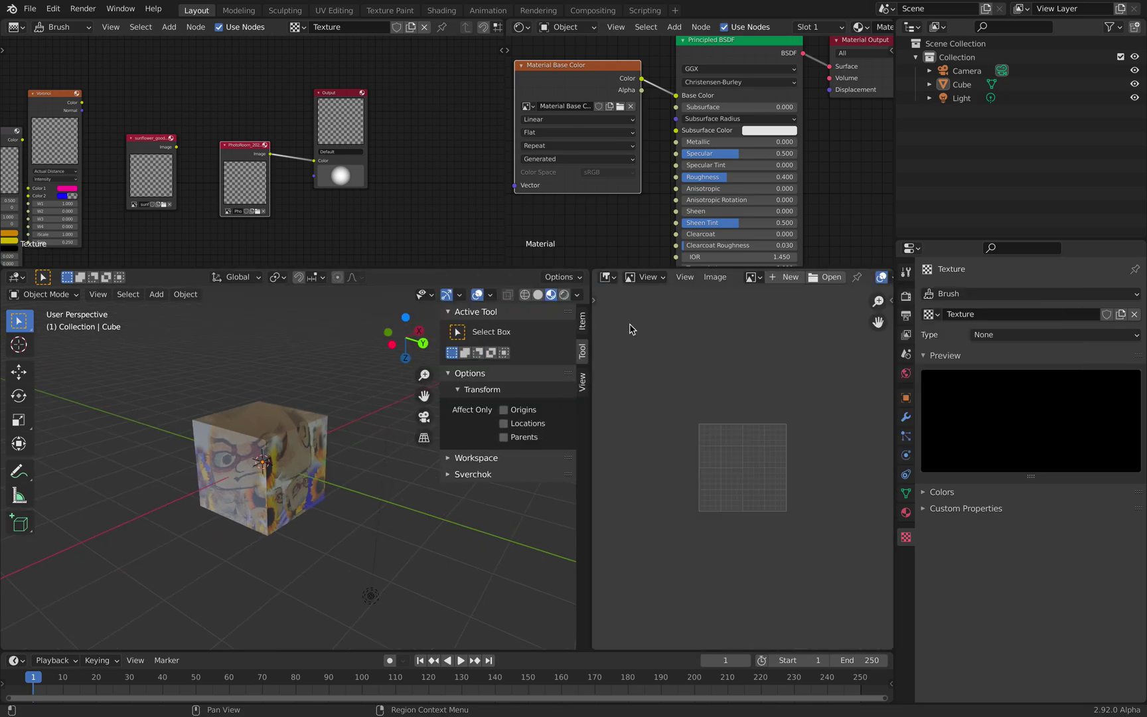
pyautogui.click(753, 278)
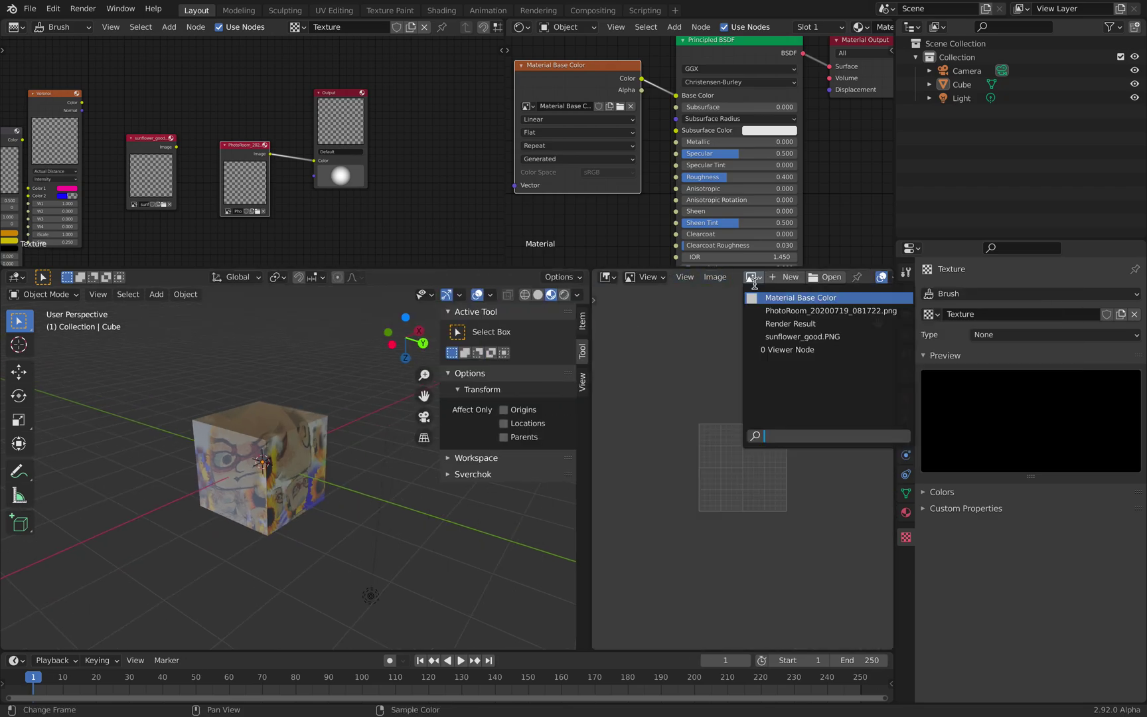
pyautogui.click(796, 298)
pyautogui.scroll(-4, 754, 409)
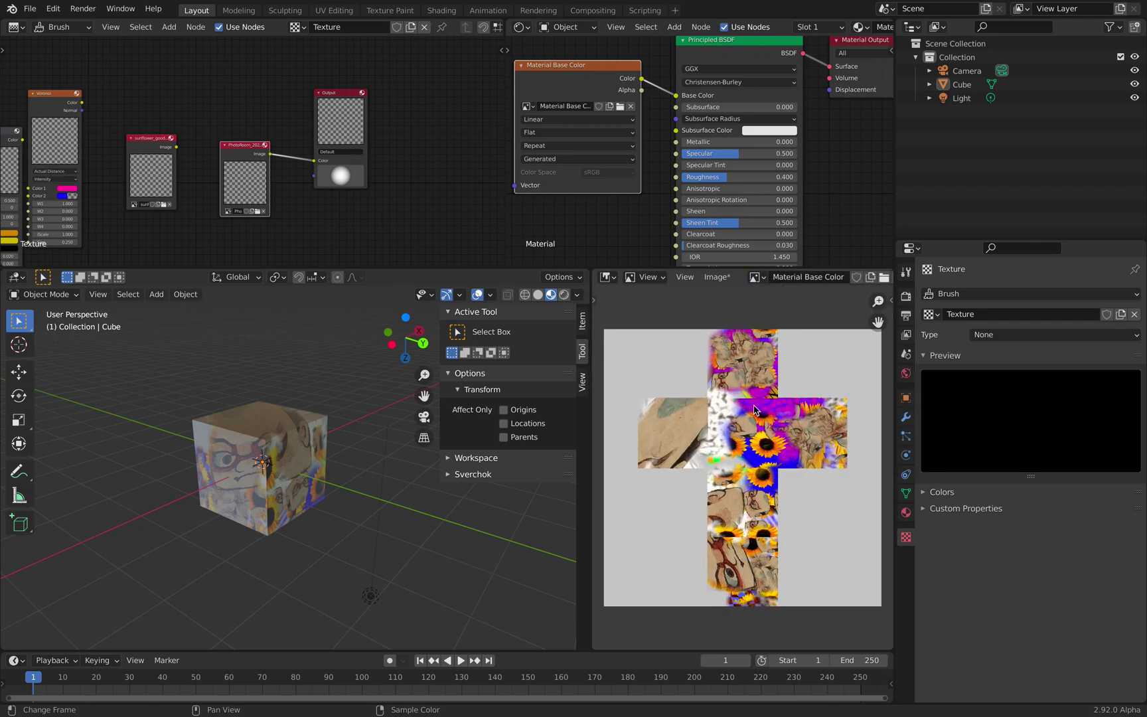
# Collapse the 3D Viewport's sidebar and select the cube.
pyautogui.scroll(2, 322, 445)
pyautogui.moveTo(321, 444); pyautogui.dragTo(322, 453, button='middle')
pyautogui.scroll(2, 322, 454)
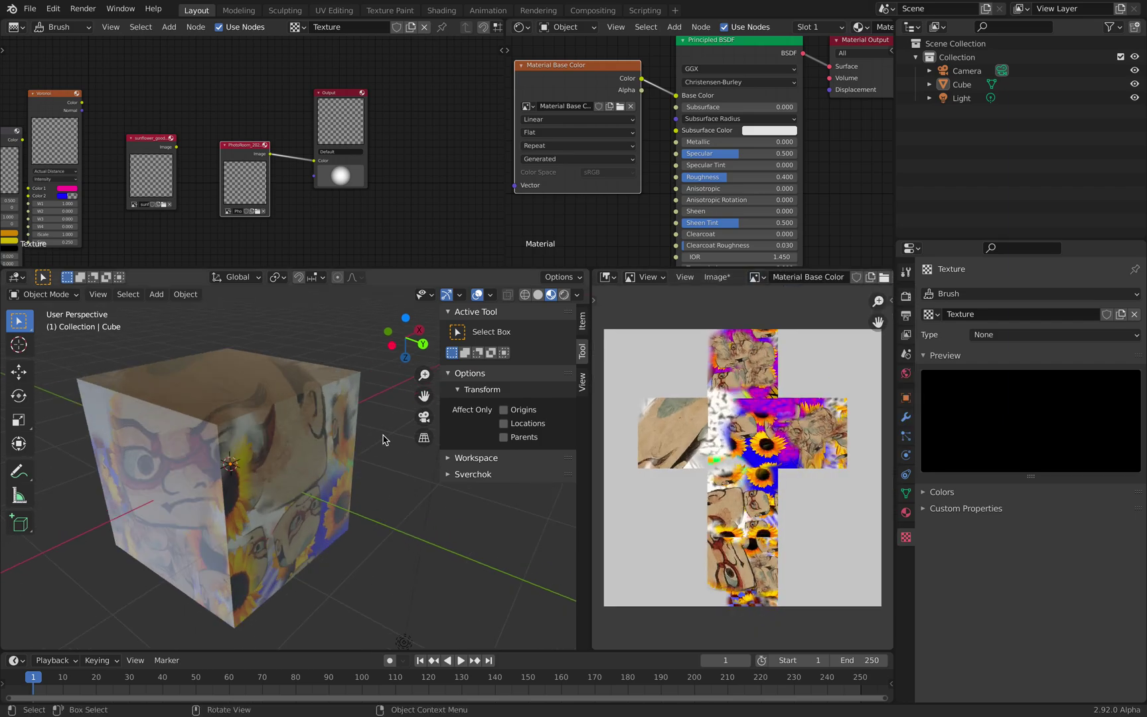
pyautogui.moveTo(440, 399); pyautogui.dragTo(584, 399)
pyautogui.scroll(-2, 556, 416)
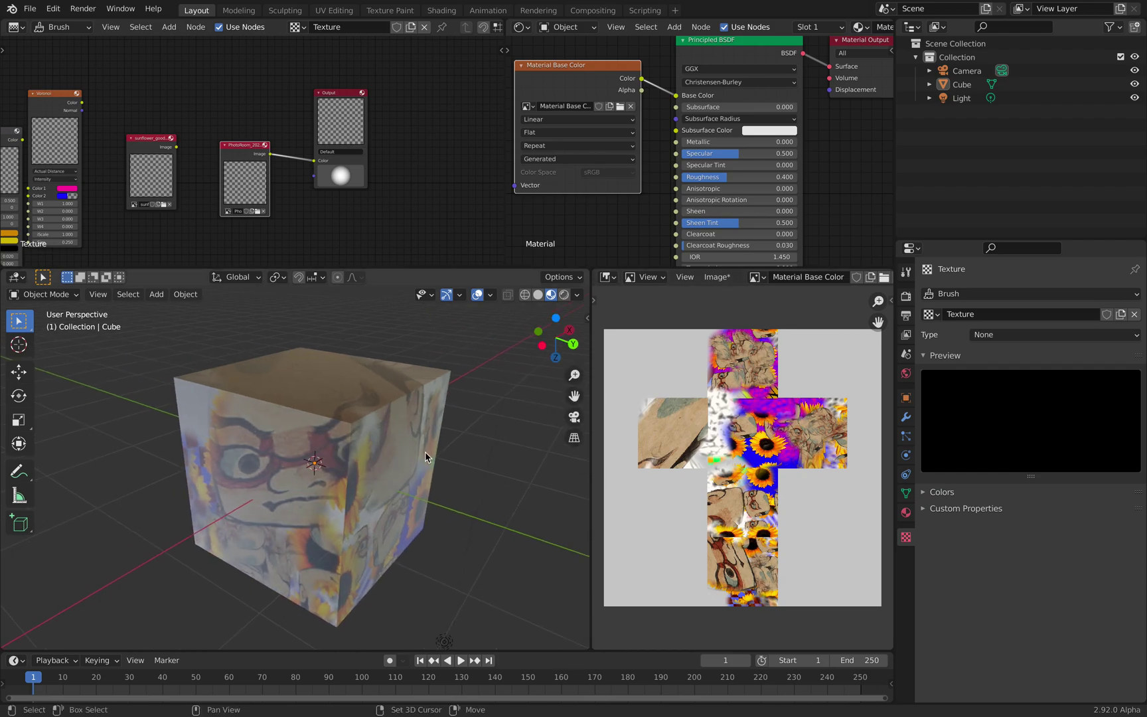
pyautogui.moveTo(557, 417); pyautogui.dragTo(385, 397, button='middle')
pyautogui.click(385, 397)
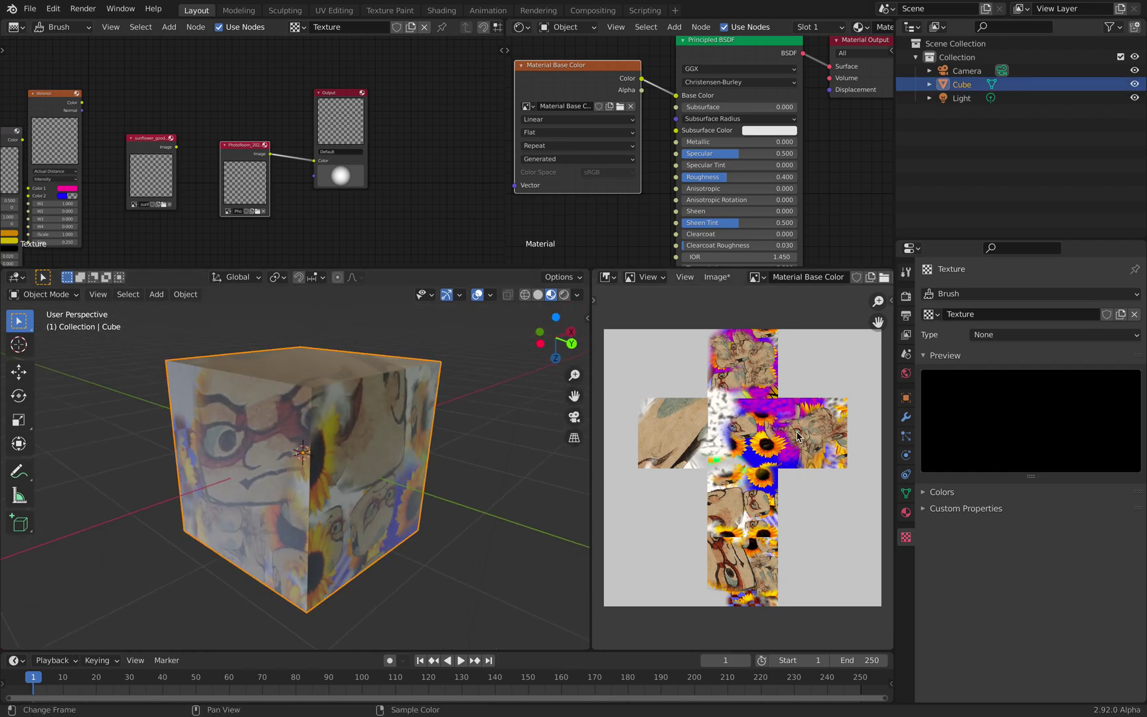
pyautogui.moveTo(443, 452); pyautogui.dragTo(442, 460, button='middle')
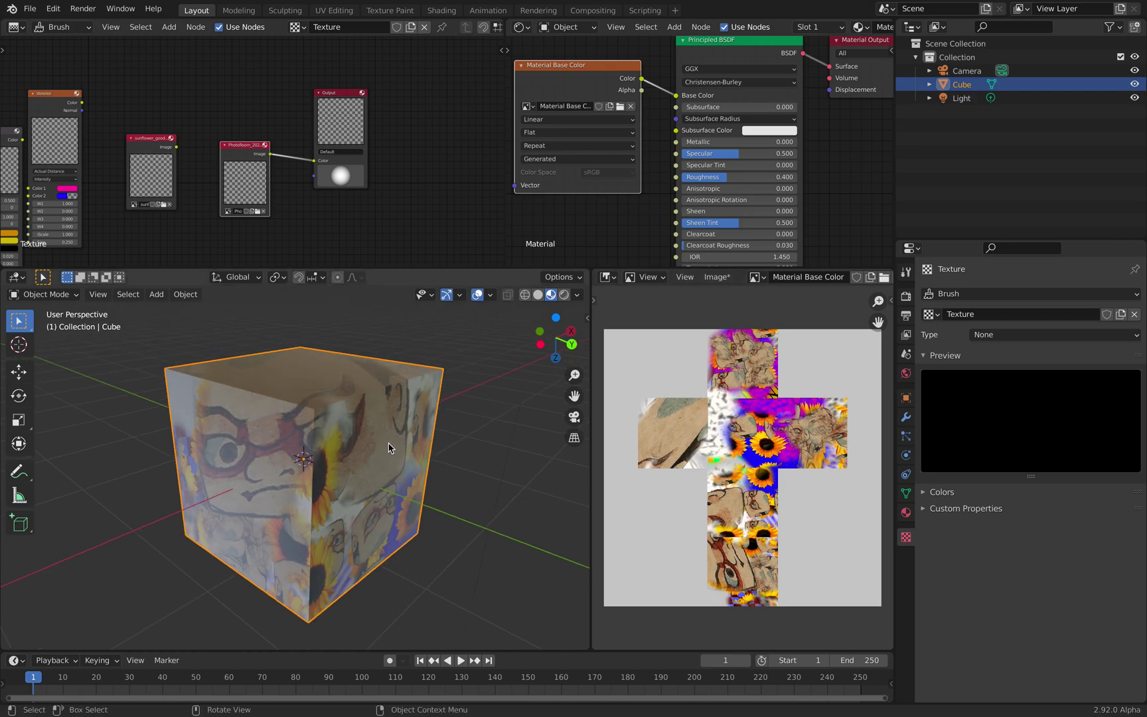
# Check the cube's UV layout over the painted image in a UV Editor while in Edit Mode, and return to Object Mode.
pyautogui.press('Tab')
pyautogui.click(607, 276)
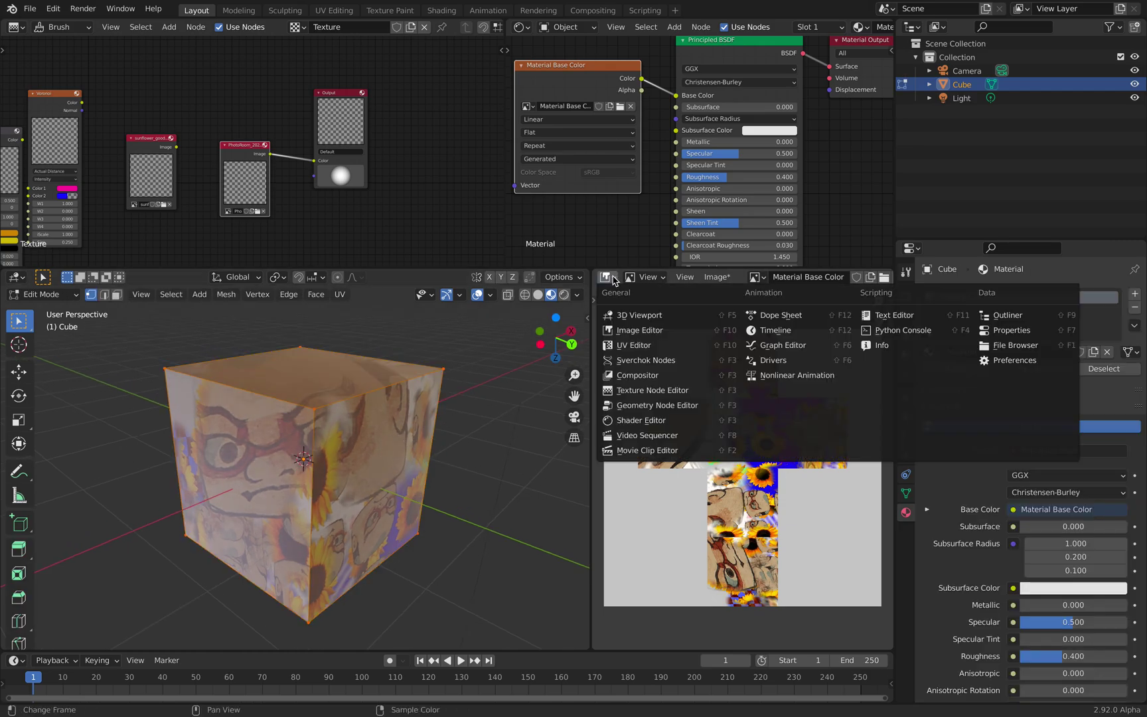
pyautogui.click(649, 349)
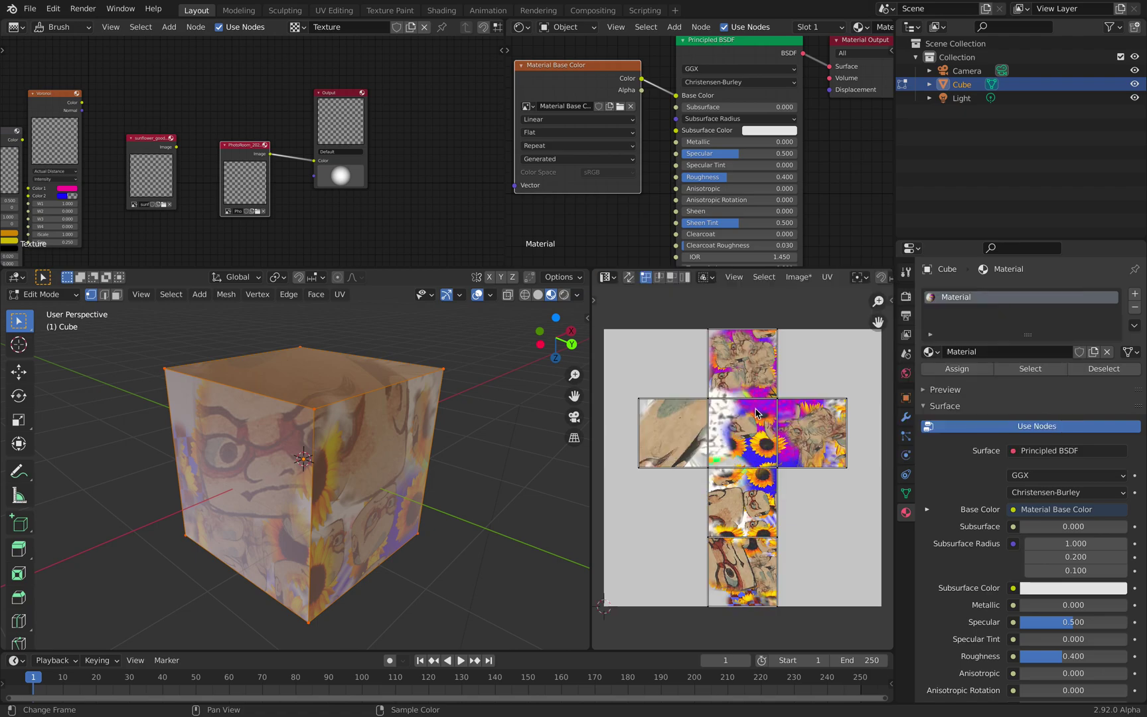
pyautogui.press('Tab')
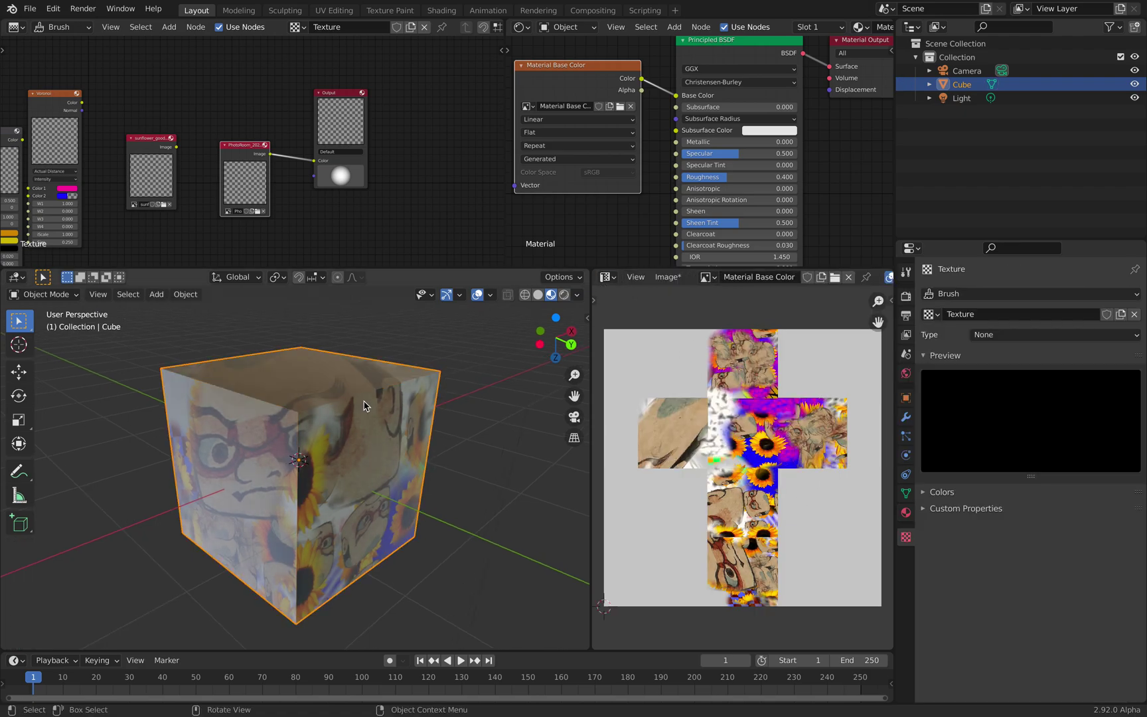
# Move the sunflower image node up slightly and widen the Texture Node Editor at the Shader Editor's expense.
pyautogui.scroll(-3, 310, 176)
pyautogui.moveTo(310, 176); pyautogui.dragTo(428, 150, button='middle')
pyautogui.moveTo(313, 128); pyautogui.dragTo(313, 110)
pyautogui.moveTo(389, 402)
pyautogui.mouseDown(button='middle')
pyautogui.moveTo(389, 374)
pyautogui.moveTo(377, 408)
pyautogui.mouseUp(button='middle')
pyautogui.scroll(1, 635, 422)
pyautogui.scroll(-1, 634, 421)
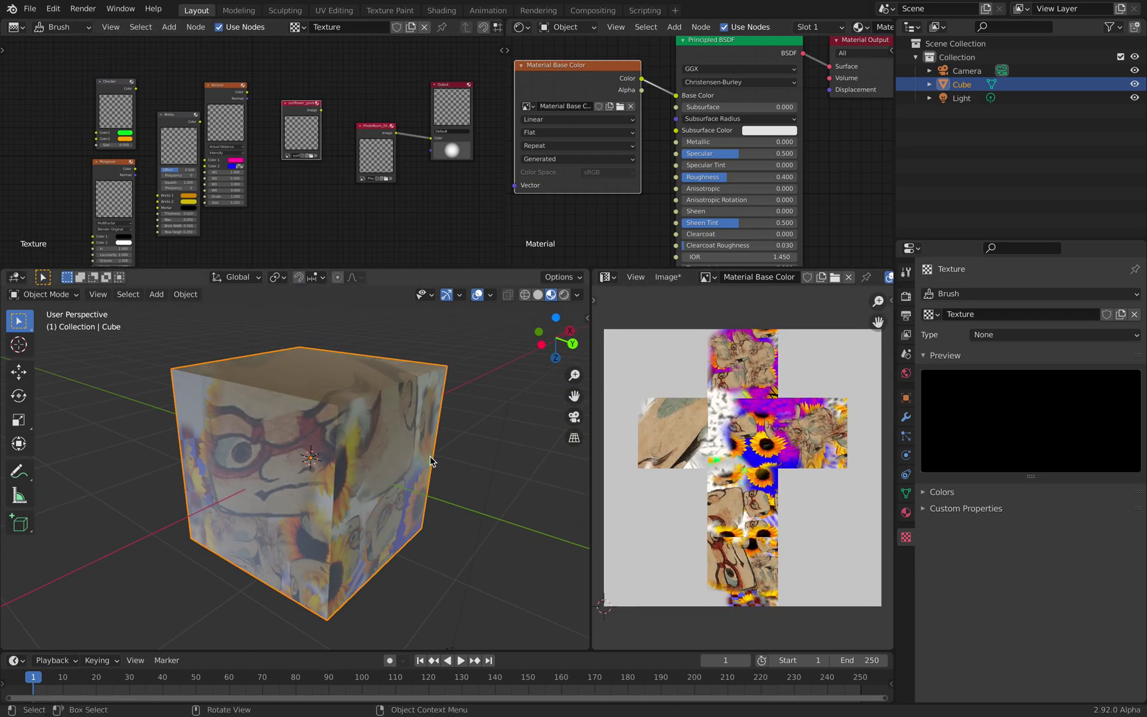
pyautogui.moveTo(430, 461); pyautogui.dragTo(433, 444, button='middle')
pyautogui.scroll(-1, 503, 164)
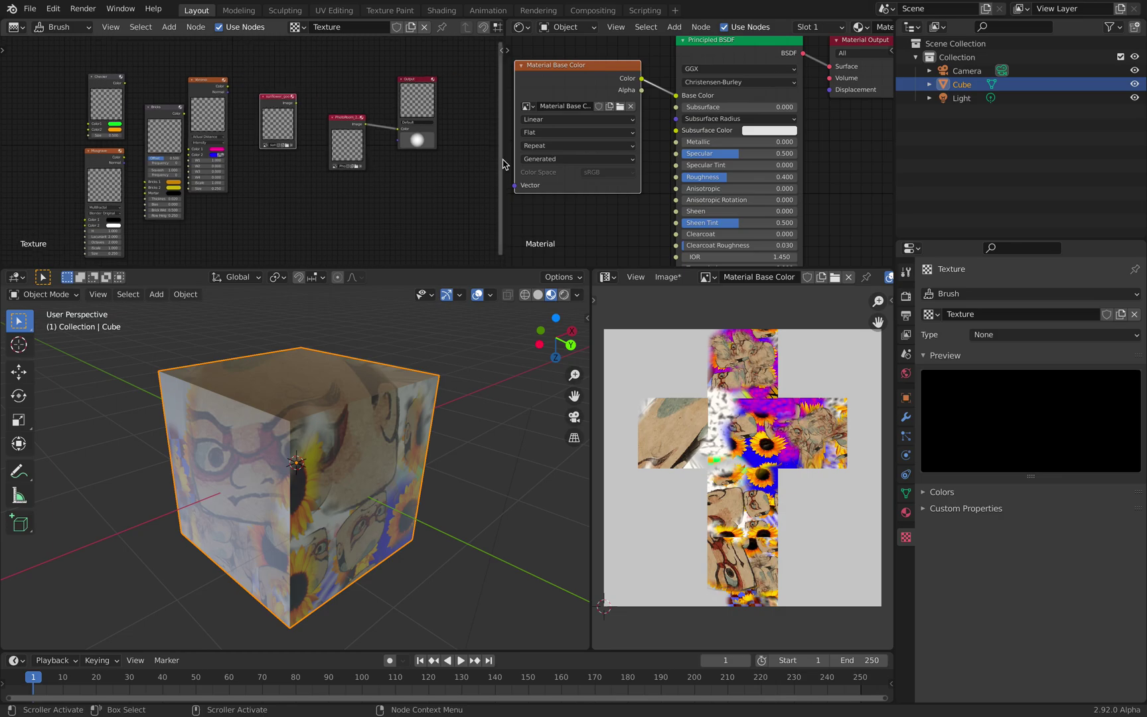
pyautogui.moveTo(505, 157); pyautogui.dragTo(581, 161)
# Bring CATS.png from the _PNG folder in Finder into Blender's brush texture node tree as an image node.
pyautogui.hotkey('ctrl', 'Left')
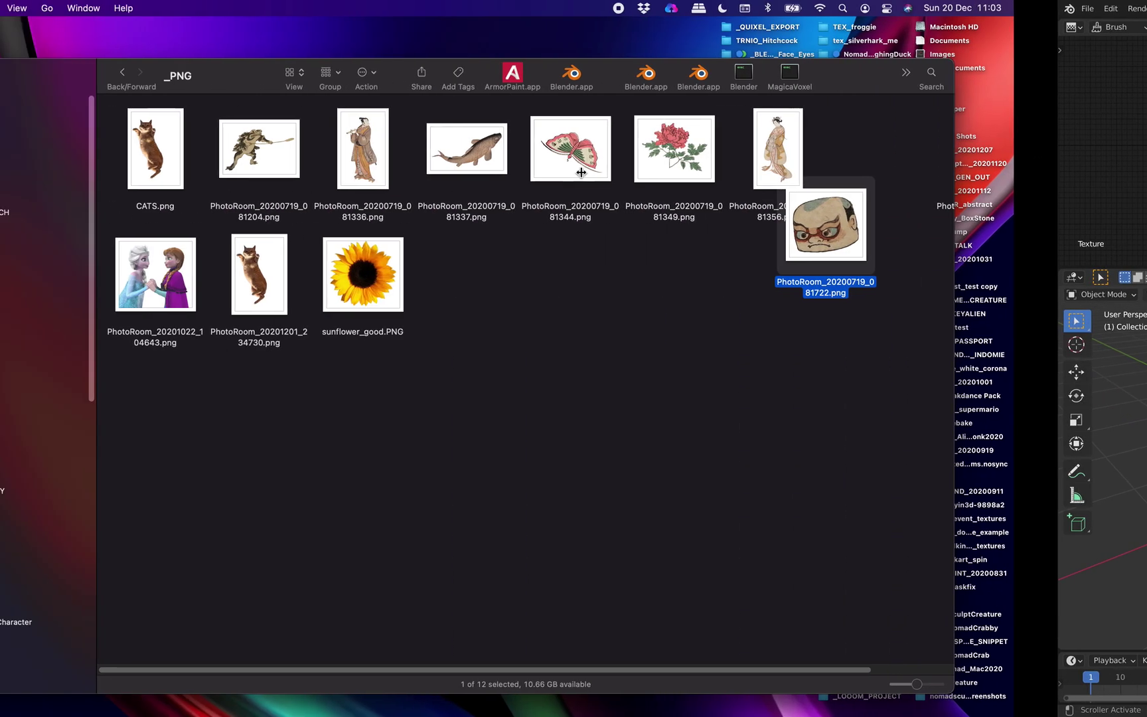
pyautogui.click(414, 322)
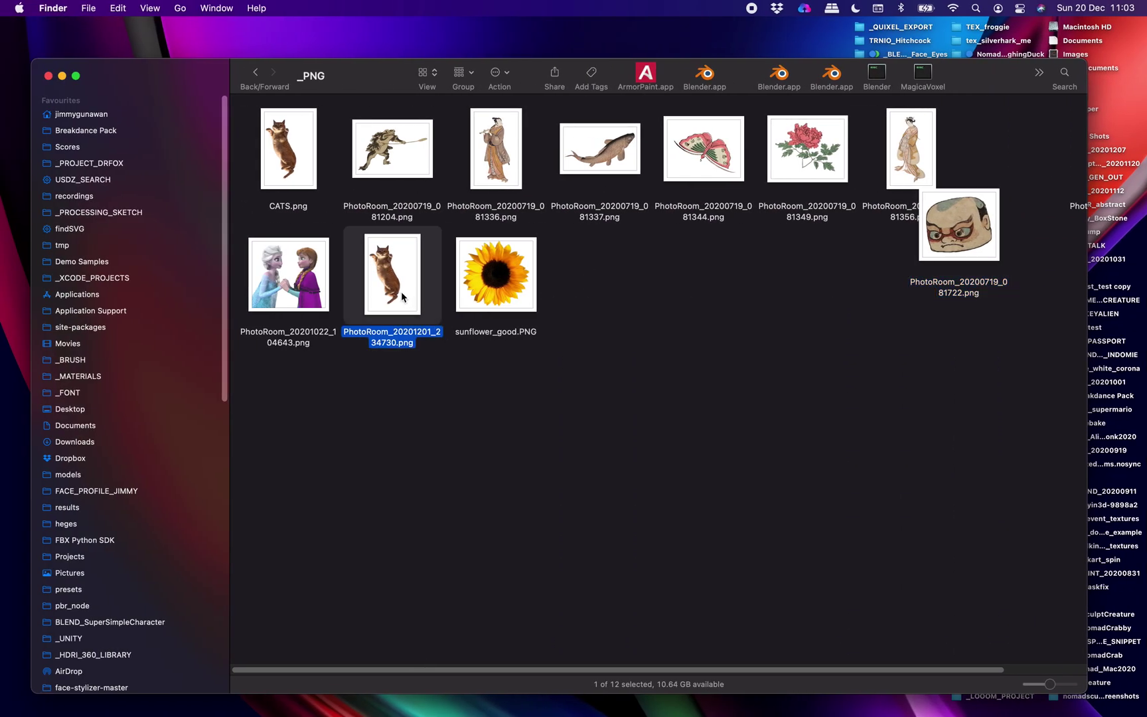
pyautogui.moveTo(309, 205); pyautogui.dragTo(358, 220)
pyautogui.hotkey('ctrl', 'Right')
pyautogui.press('Home')
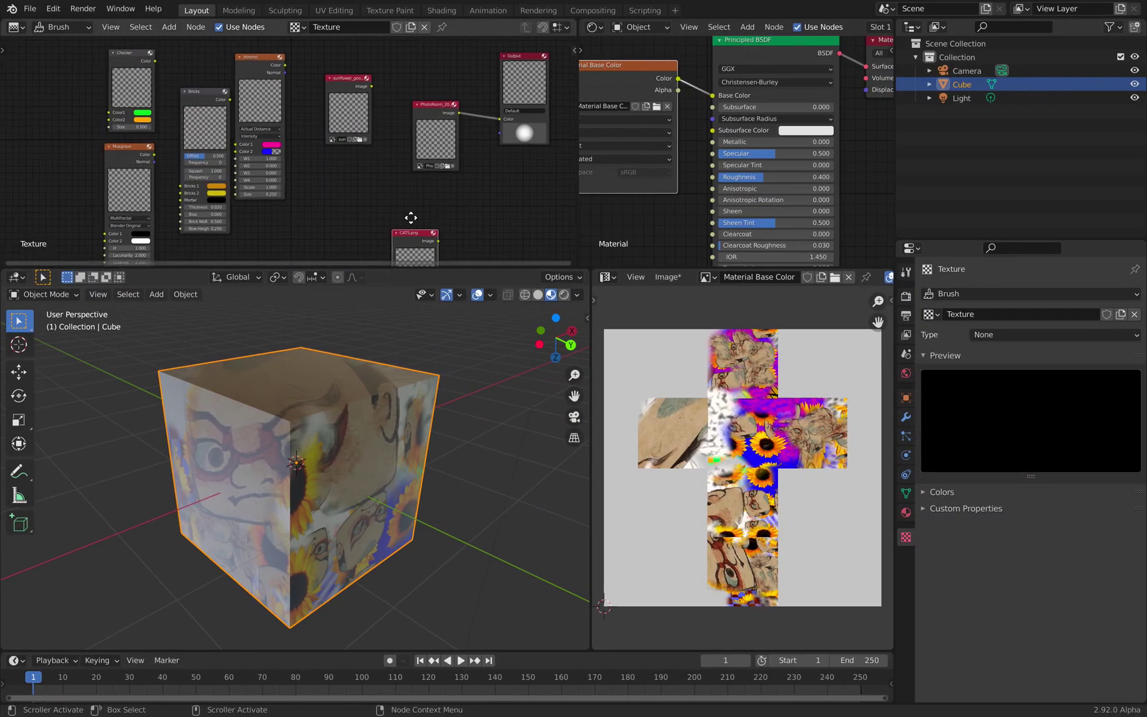
# Move the PhotoRoom and CATS.png image nodes up and link the CATS.png image to the Output node's Color.
pyautogui.scroll(2, 424, 122)
pyautogui.click(441, 159)
pyautogui.moveTo(463, 153); pyautogui.dragTo(394, 153, button='middle')
pyautogui.moveTo(390, 212); pyautogui.dragTo(404, 164)
pyautogui.moveTo(406, 160); pyautogui.dragTo(339, 186, button='middle')
pyautogui.moveTo(343, 199); pyautogui.dragTo(416, 136)
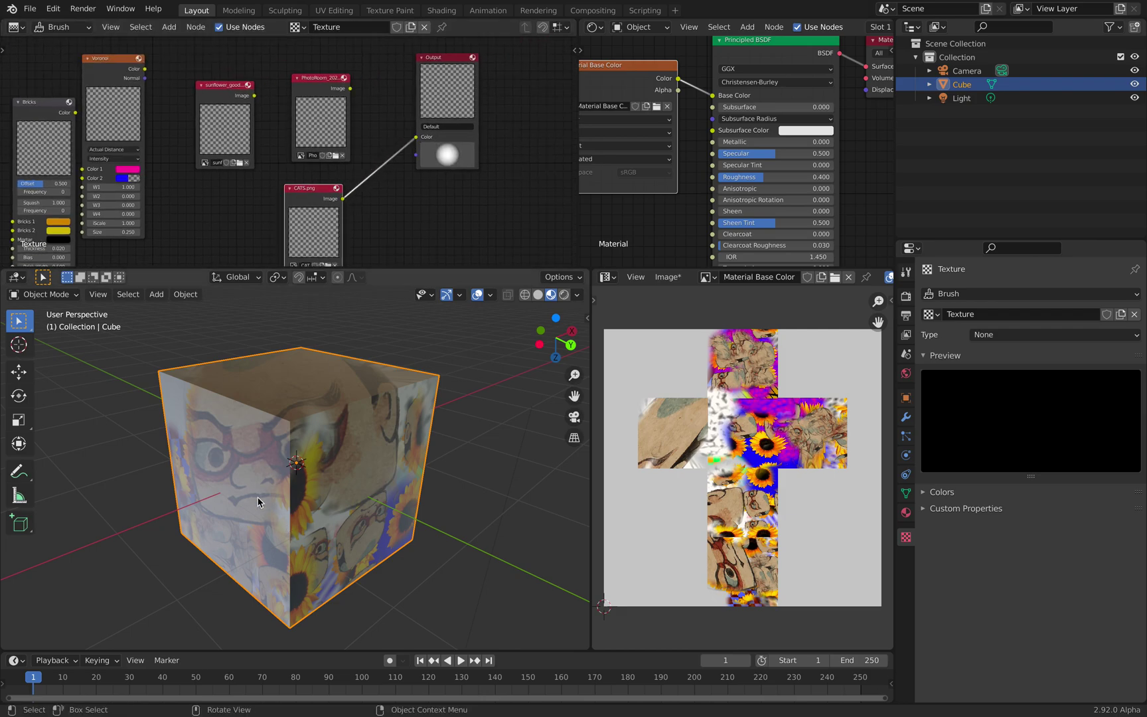
# Switch the cube to Texture Paint and paint the cat through the stencil across the adjoining mask-covered faces.
pyautogui.moveTo(256, 502); pyautogui.dragTo(349, 385, button='middle')
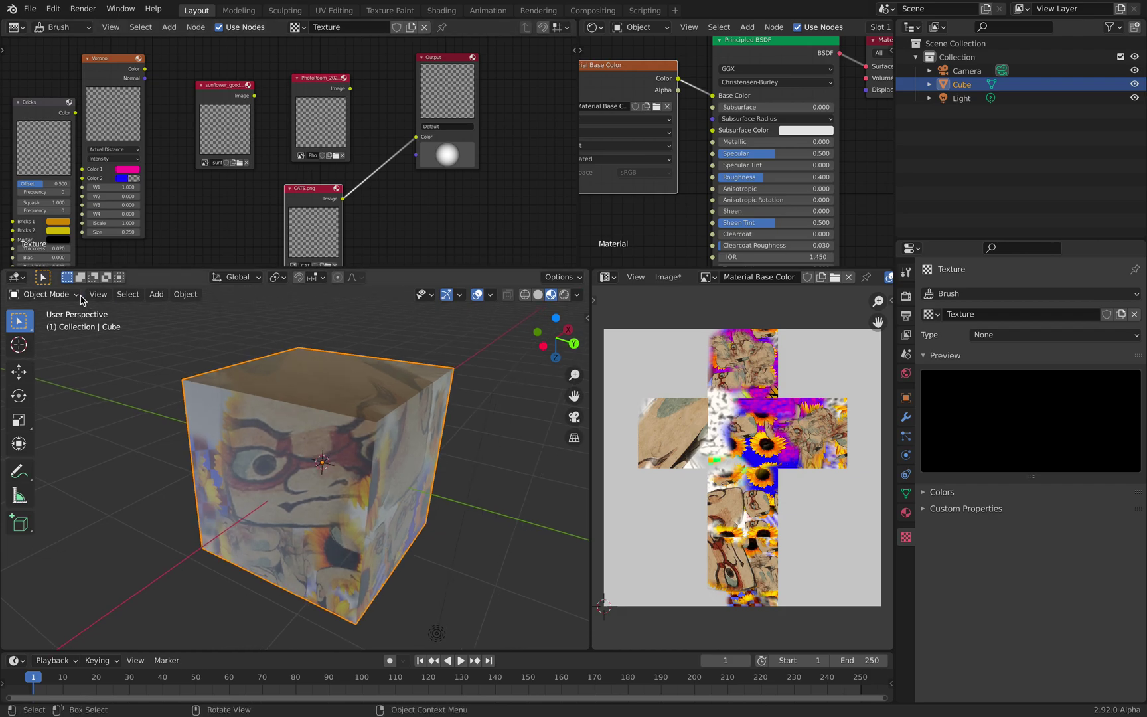
pyautogui.click(66, 295)
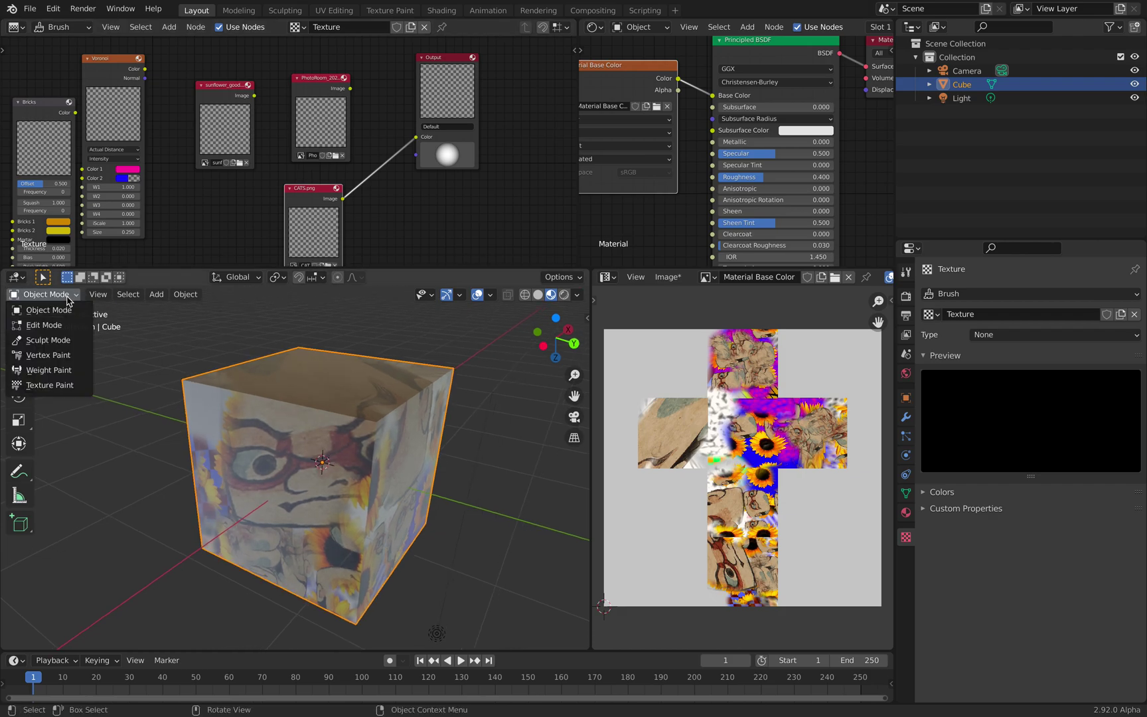
pyautogui.click(69, 385)
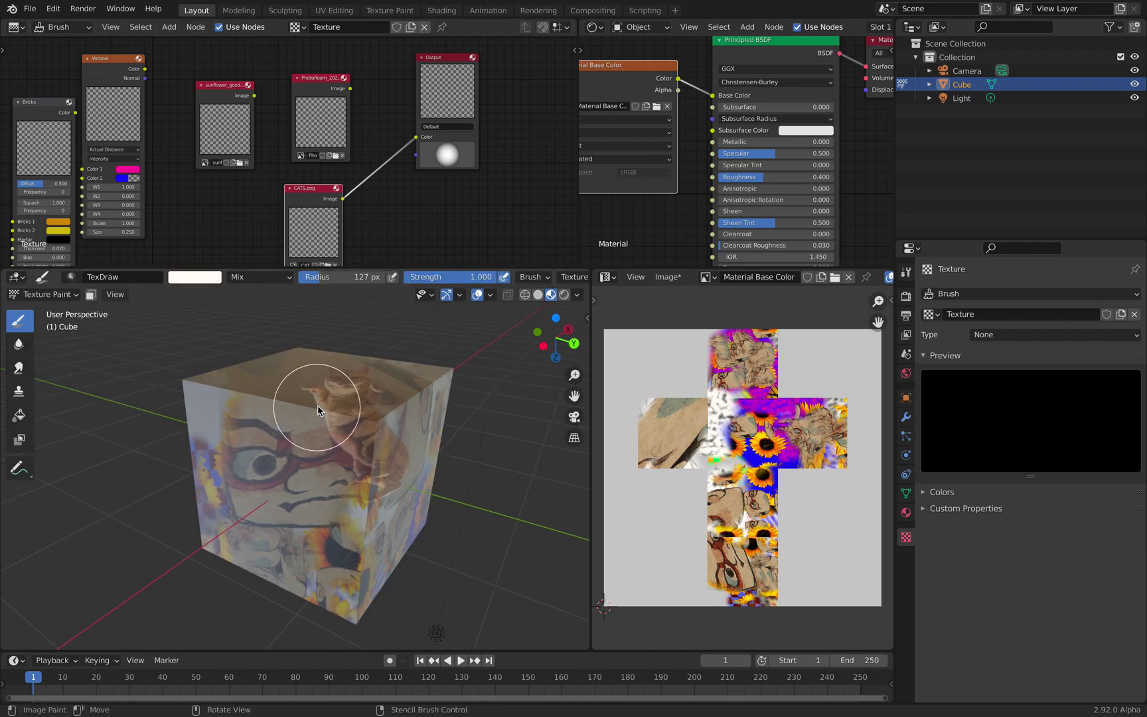
pyautogui.moveTo(403, 433); pyautogui.dragTo(458, 424, button='middle')
pyautogui.moveTo(385, 412); pyautogui.dragTo(347, 403, button='middle')
pyautogui.moveTo(373, 452)
pyautogui.mouseDown()
pyautogui.moveTo(397, 473)
pyautogui.moveTo(316, 385)
pyautogui.mouseUp()
# Paint a large cat through the stencil over the purple-edged face filled with small mask faces.
pyautogui.moveTo(210, 397); pyautogui.dragTo(328, 384, button='middle')
pyautogui.moveTo(322, 407); pyautogui.dragTo(362, 471)
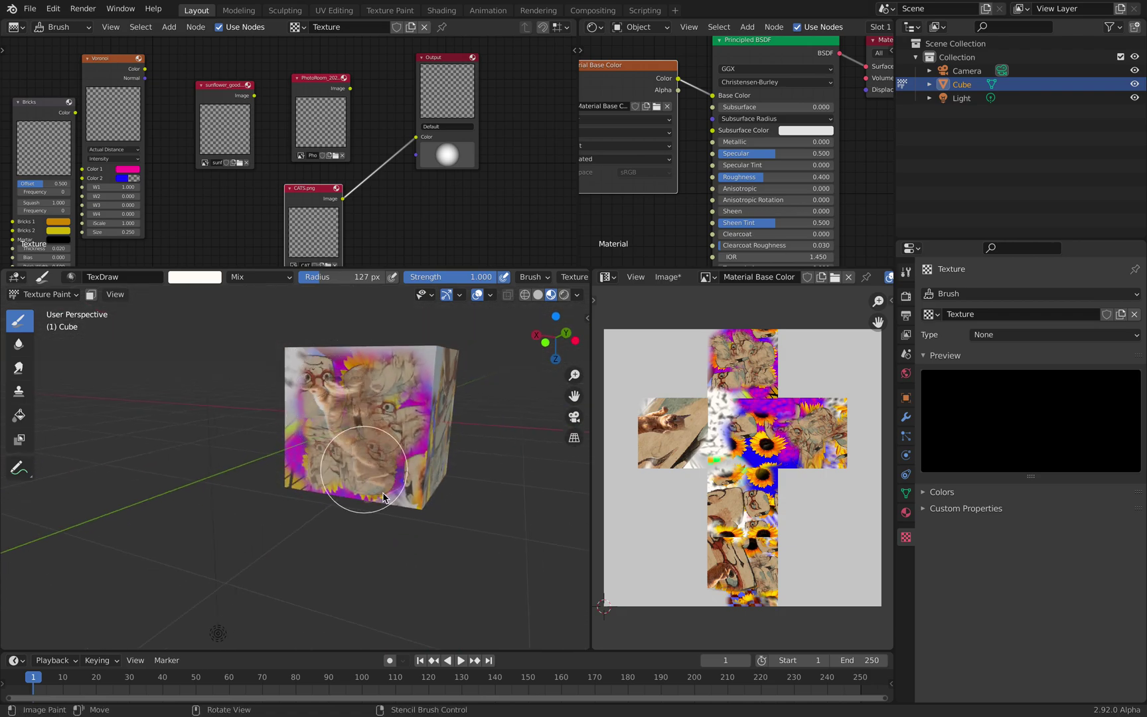
pyautogui.moveTo(348, 378)
pyautogui.mouseDown()
pyautogui.moveTo(332, 372)
pyautogui.moveTo(415, 495)
pyautogui.mouseUp()
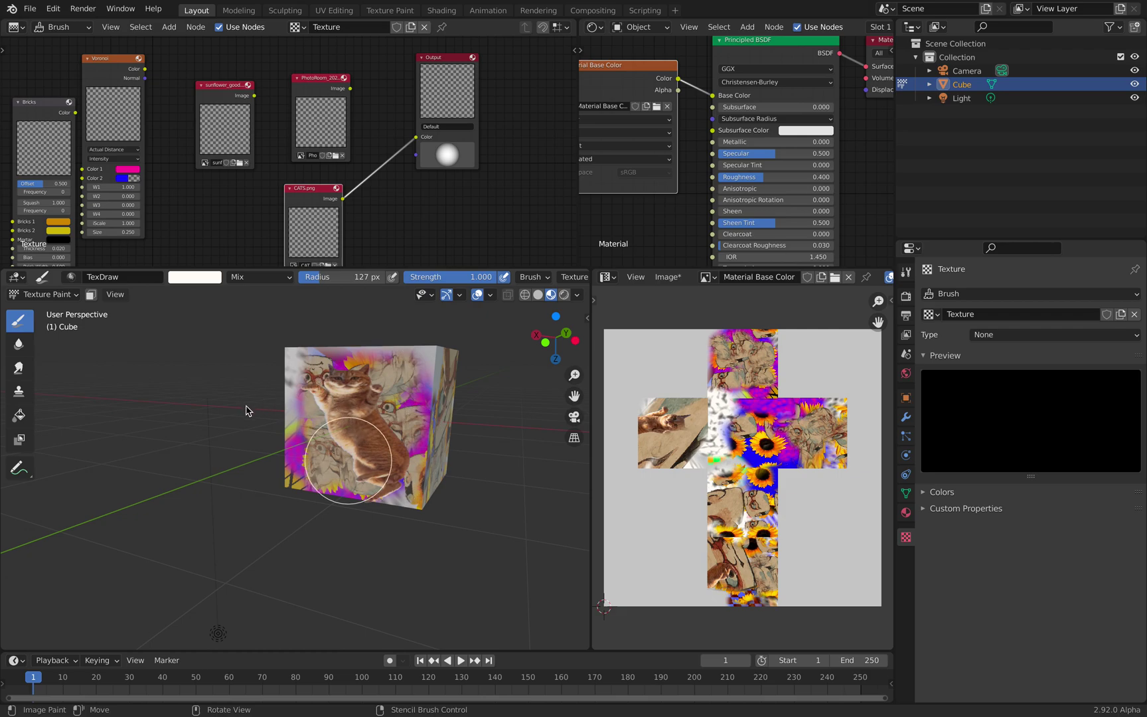
# Paint a cat through the stencil over the mask face on the white and blue sunflower side.
pyautogui.moveTo(266, 413)
pyautogui.mouseDown(button='middle')
pyautogui.moveTo(288, 429)
pyautogui.moveTo(386, 409)
pyautogui.mouseUp(button='middle')
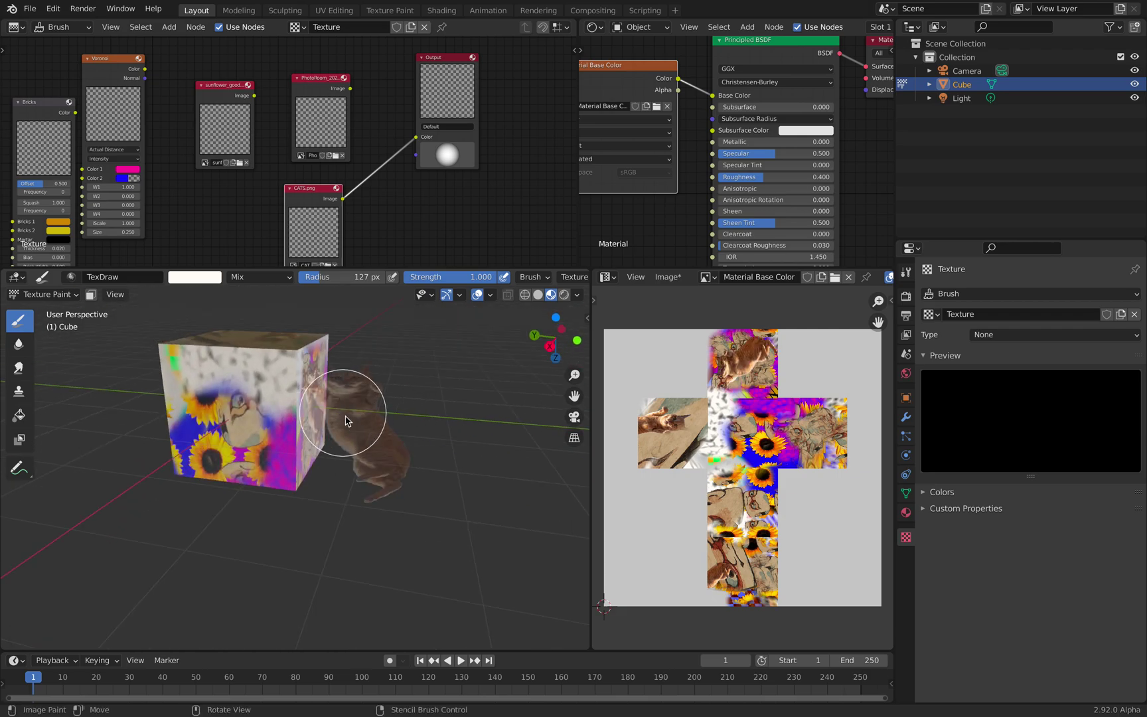
pyautogui.moveTo(245, 408)
pyautogui.mouseDown()
pyautogui.moveTo(233, 377)
pyautogui.moveTo(269, 409)
pyautogui.moveTo(230, 381)
pyautogui.mouseUp()
pyautogui.scroll(2, 247, 396)
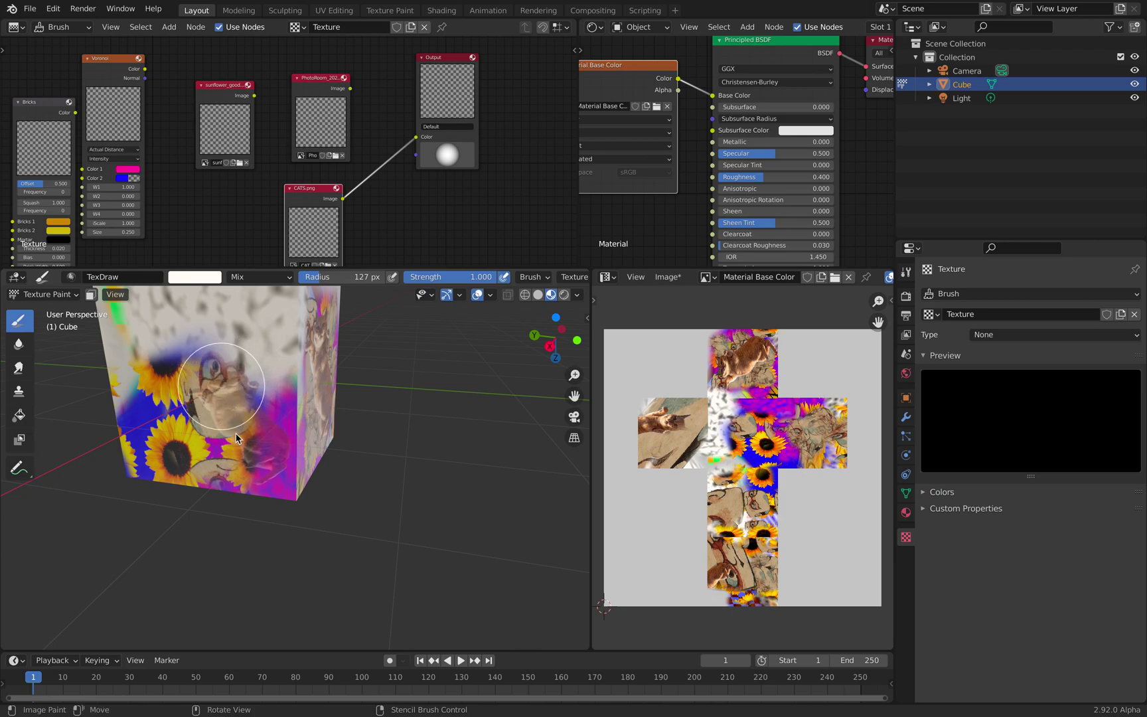
pyautogui.scroll(-3, 348, 425)
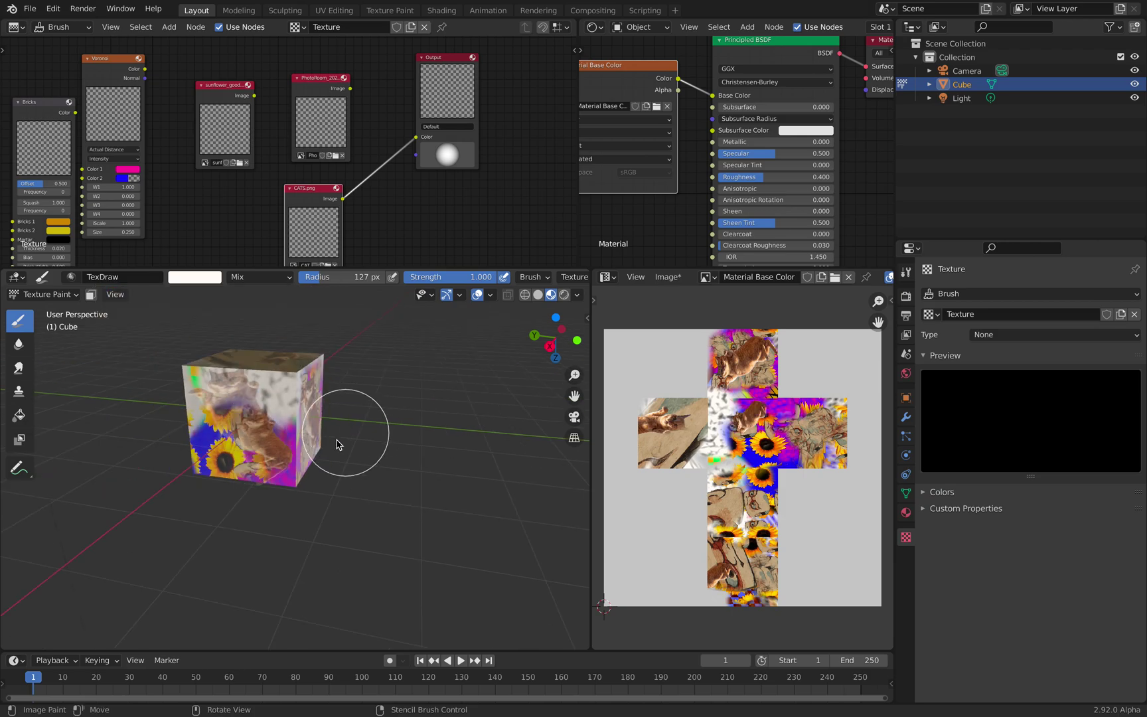
# Paint more cats on the white and blue sunflower side, with one of them upside down.
pyautogui.moveTo(343, 435)
pyautogui.mouseDown(button='middle')
pyautogui.moveTo(319, 360)
pyautogui.moveTo(325, 422)
pyautogui.moveTo(363, 448)
pyautogui.moveTo(399, 430)
pyautogui.moveTo(316, 445)
pyautogui.moveTo(256, 435)
pyautogui.mouseUp(button='middle')
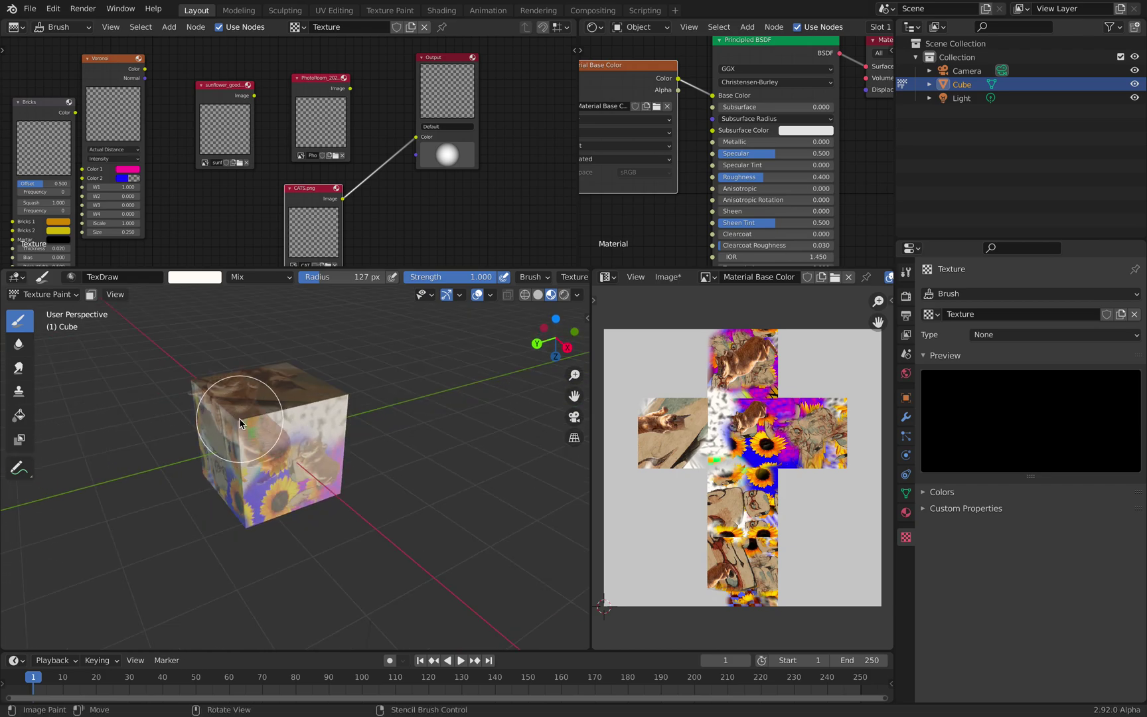
pyautogui.scroll(2, 285, 441)
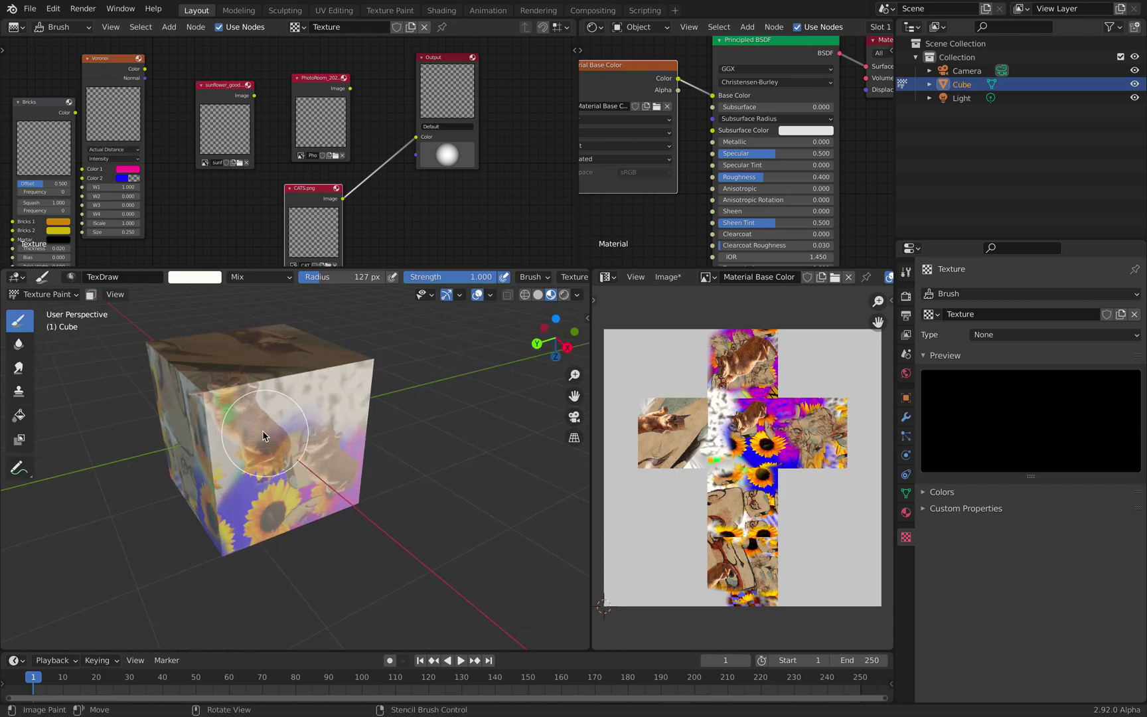
pyautogui.moveTo(262, 429)
pyautogui.mouseDown(button='middle')
pyautogui.moveTo(278, 430)
pyautogui.moveTo(258, 420)
pyautogui.mouseUp(button='middle')
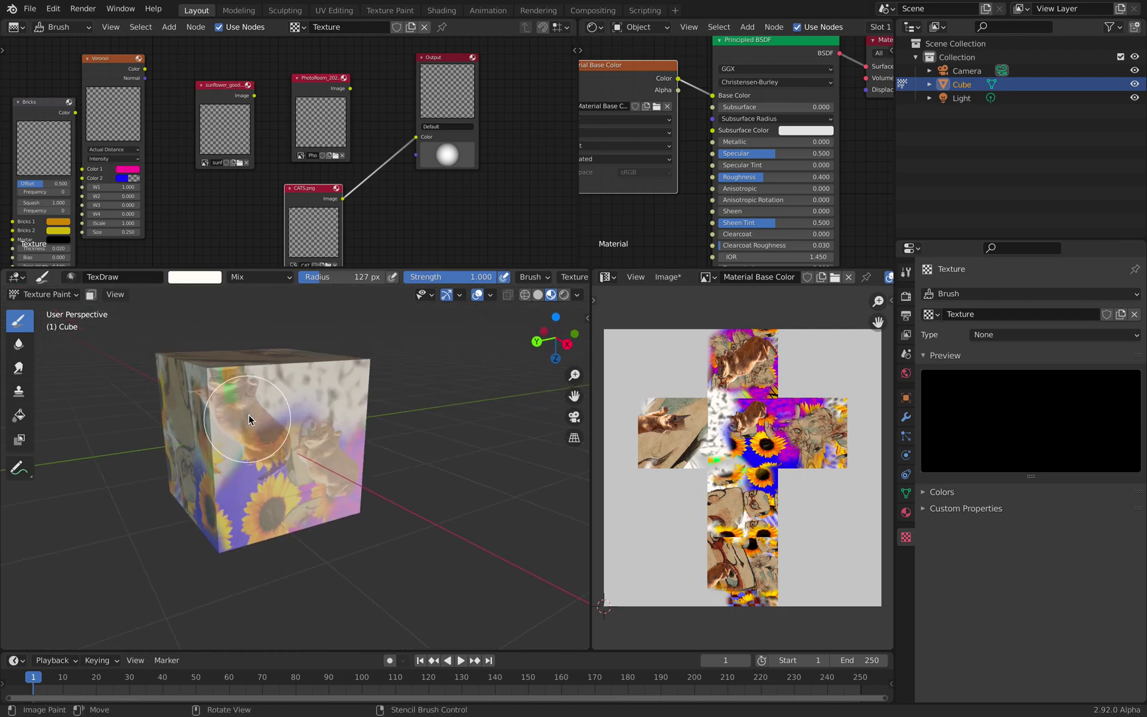
pyautogui.moveTo(249, 417)
pyautogui.mouseDown()
pyautogui.moveTo(264, 415)
pyautogui.moveTo(297, 458)
pyautogui.moveTo(332, 473)
pyautogui.moveTo(258, 428)
pyautogui.mouseUp()
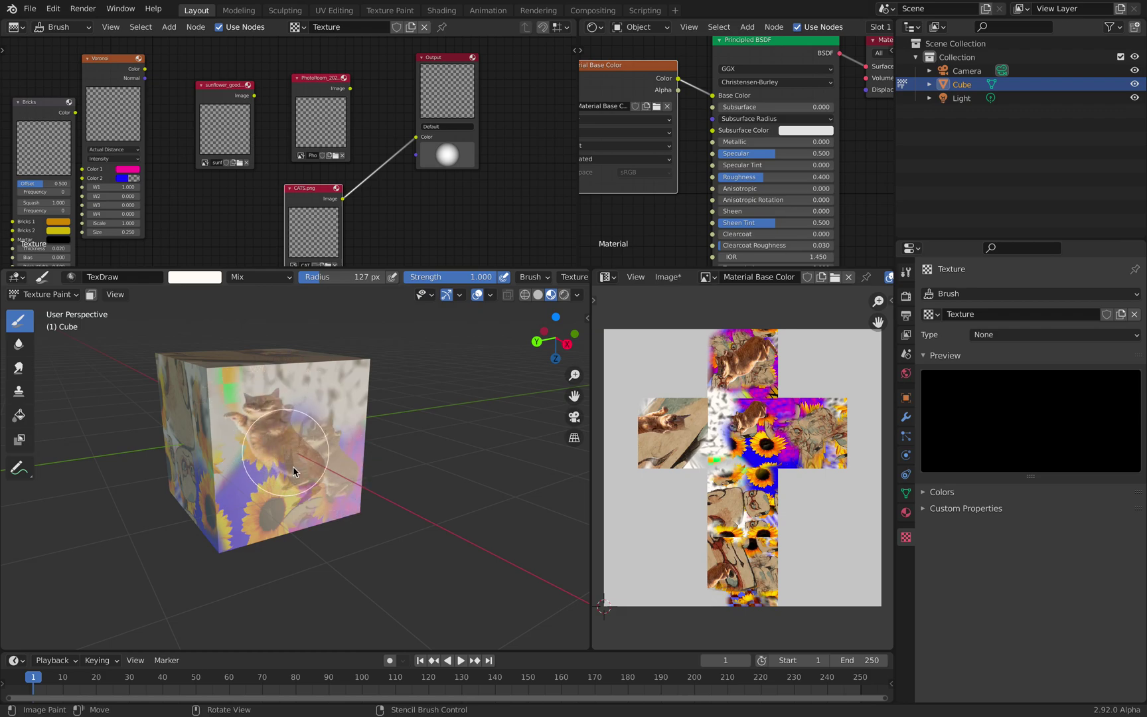
pyautogui.moveTo(307, 464)
pyautogui.mouseDown()
pyautogui.moveTo(291, 423)
pyautogui.moveTo(278, 432)
pyautogui.moveTo(303, 447)
pyautogui.moveTo(276, 441)
pyautogui.moveTo(312, 454)
pyautogui.moveTo(302, 432)
pyautogui.moveTo(315, 419)
pyautogui.mouseUp()
pyautogui.moveTo(315, 417); pyautogui.dragTo(291, 421, button='middle')
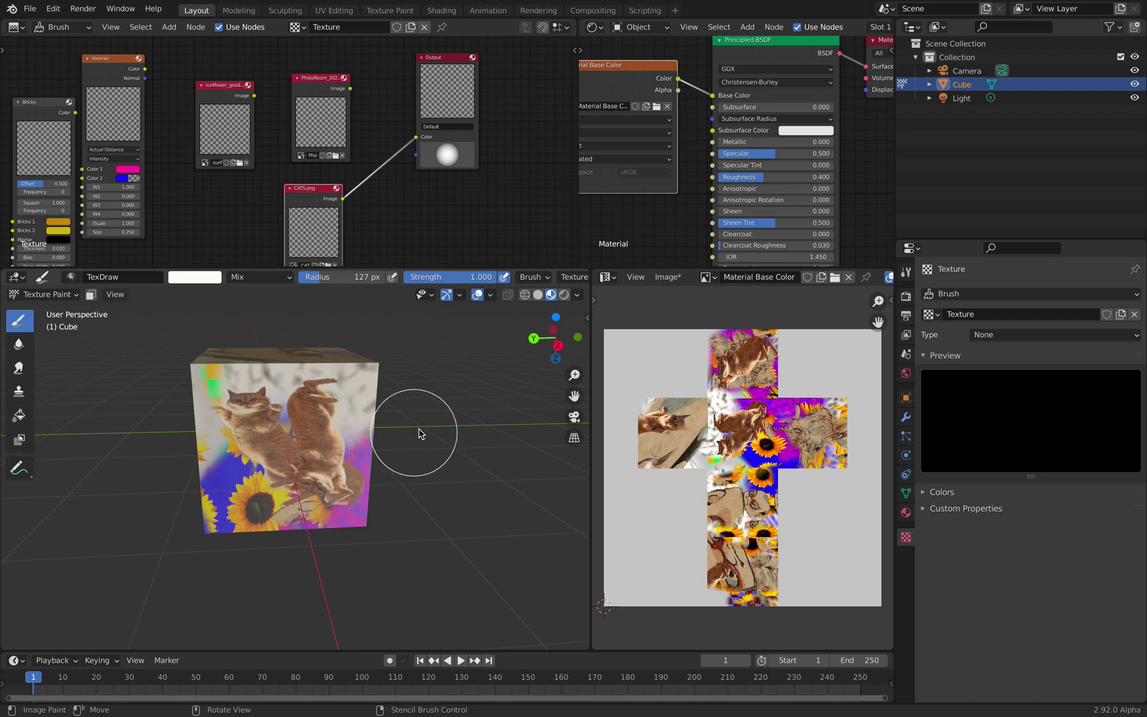
pyautogui.moveTo(420, 430); pyautogui.dragTo(377, 407, button='middle')
pyautogui.scroll(2, 375, 407)
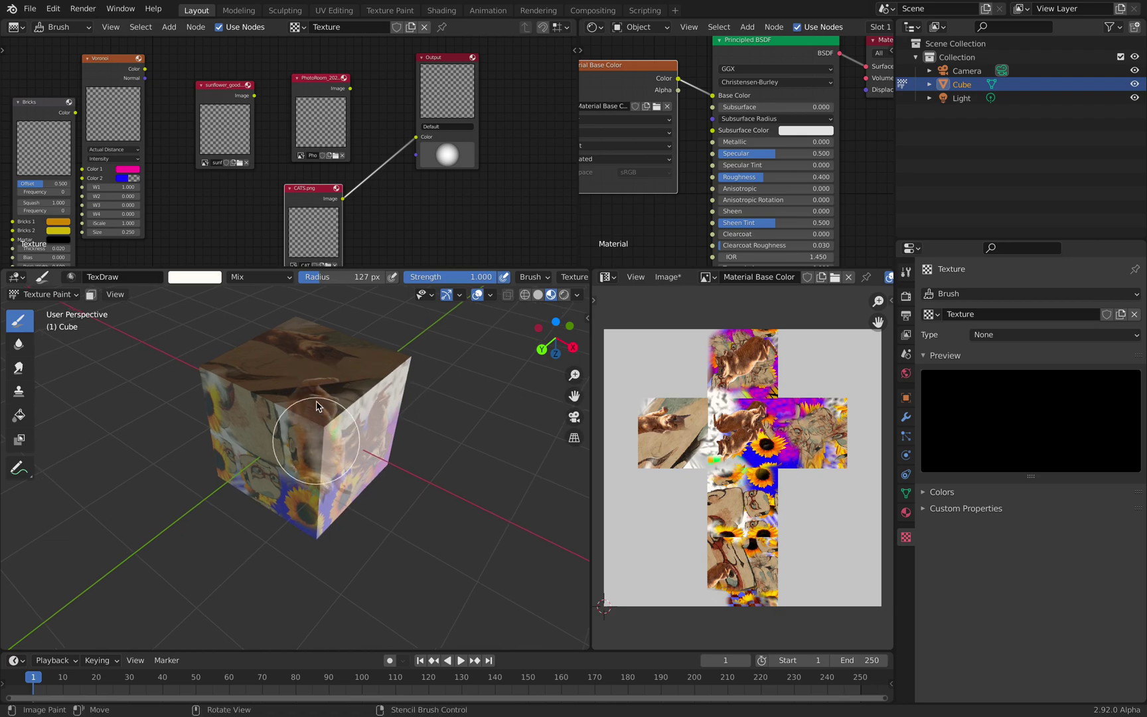
# Set the paint brush color to red.
pyautogui.moveTo(401, 472); pyautogui.dragTo(263, 397, button='middle')
pyautogui.click(200, 277)
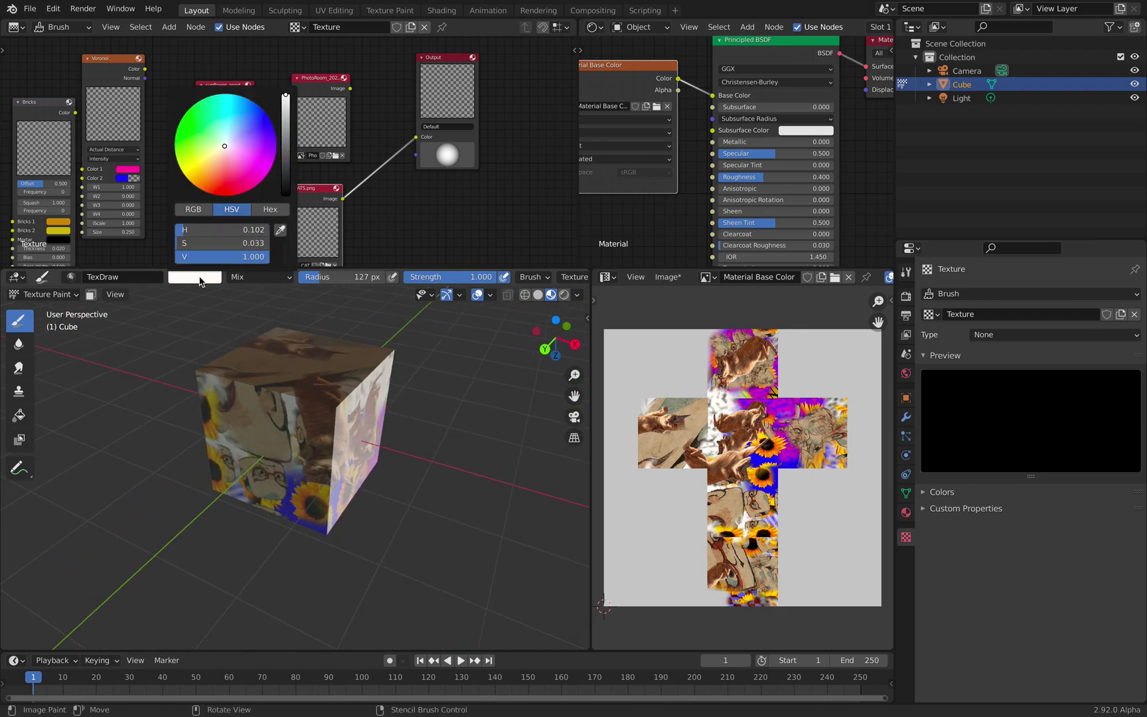
pyautogui.moveTo(225, 146)
pyautogui.mouseDown()
pyautogui.moveTo(190, 137)
pyautogui.moveTo(224, 195)
pyautogui.mouseUp()
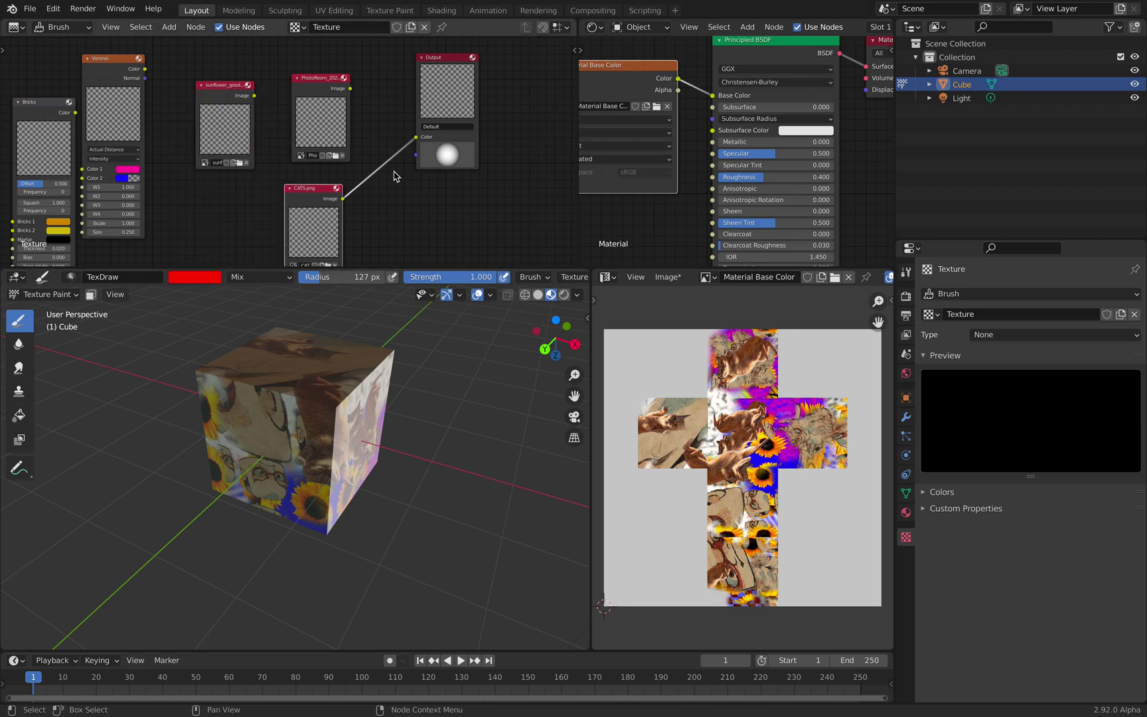
# Rearrange the Output, PhotoRoom and CATS.png nodes closer together in the brush texture node tree.
pyautogui.scroll(3, 418, 154)
pyautogui.moveTo(450, 133); pyautogui.dragTo(422, 155, button='middle')
pyautogui.moveTo(439, 60); pyautogui.dragTo(408, 95)
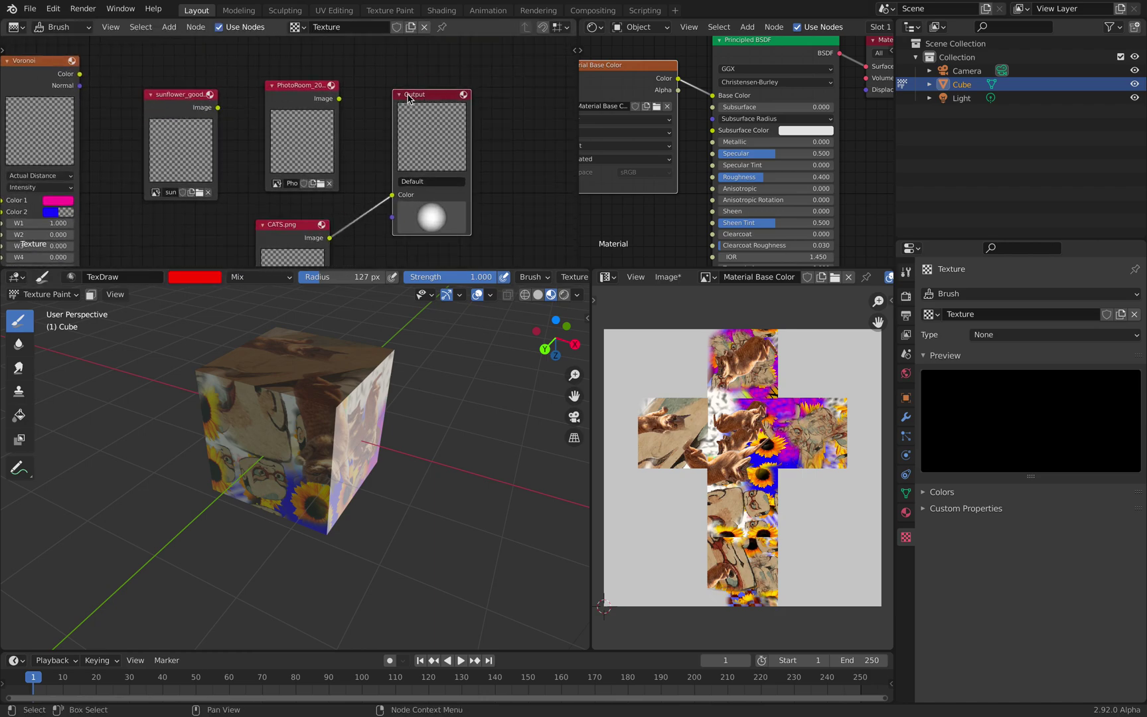
pyautogui.moveTo(320, 91); pyautogui.dragTo(312, 68)
pyautogui.moveTo(292, 224); pyautogui.dragTo(292, 196)
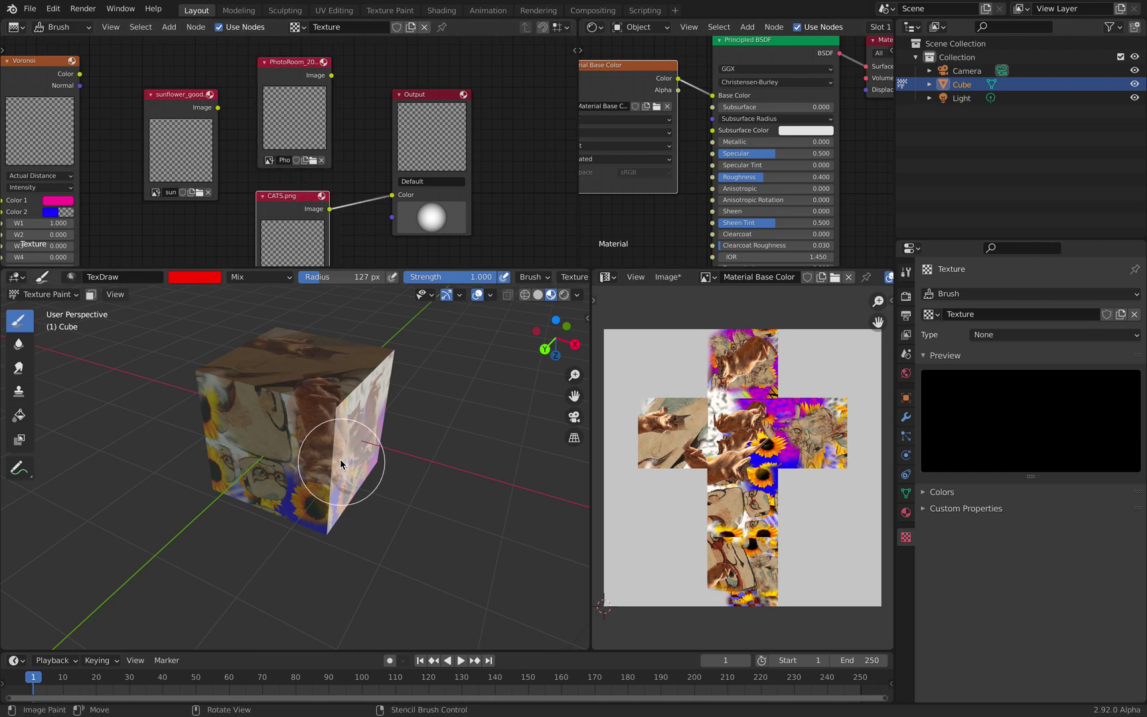
# Change the brush texture mapping from Stencil to View Plane.
pyautogui.moveTo(340, 458)
pyautogui.mouseDown(button='middle')
pyautogui.moveTo(373, 413)
pyautogui.moveTo(395, 440)
pyautogui.mouseUp(button='middle')
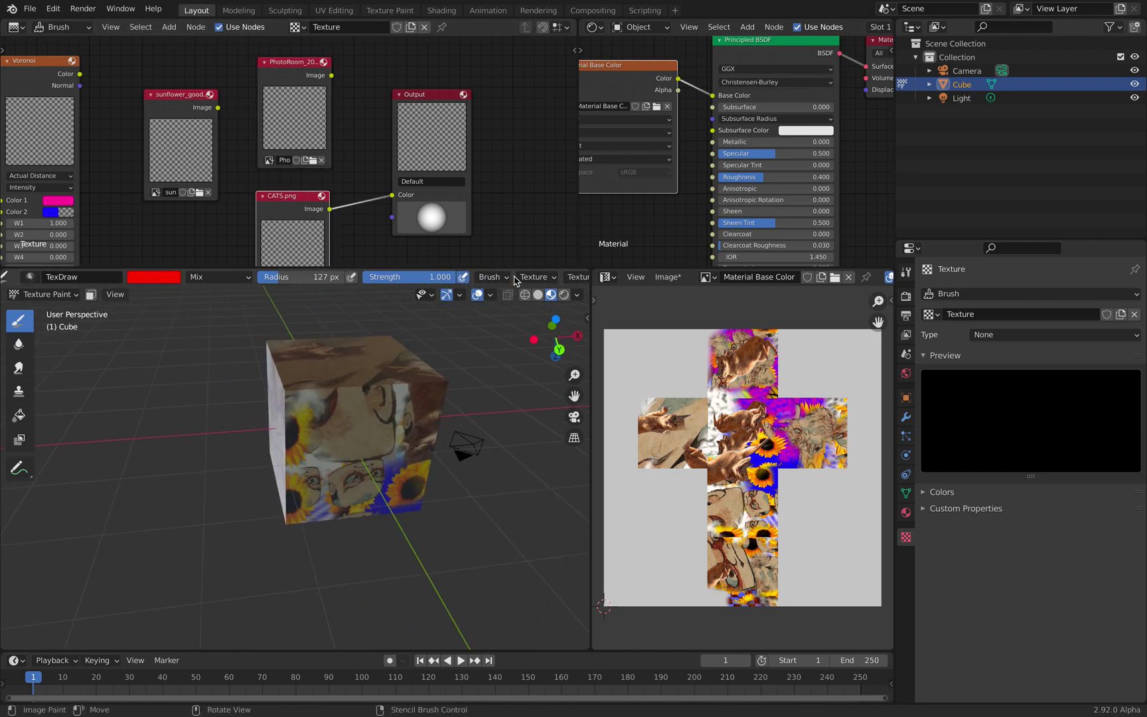
pyautogui.scroll(-3, 433, 283)
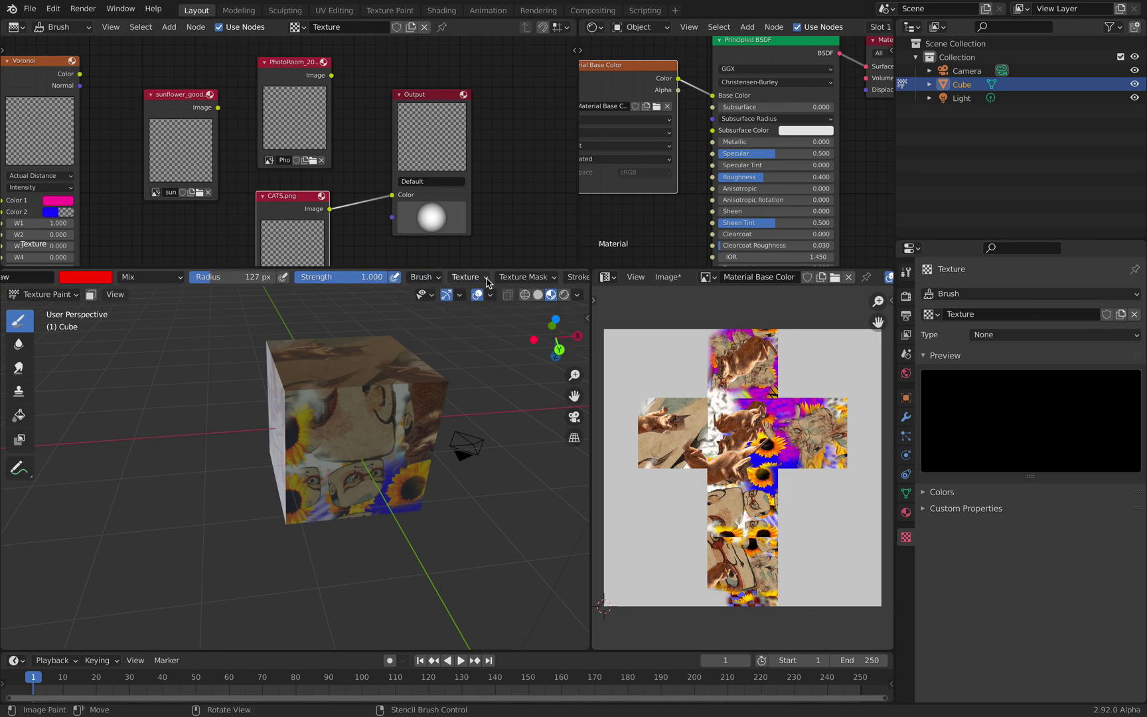
pyautogui.click(486, 282)
pyautogui.click(482, 319)
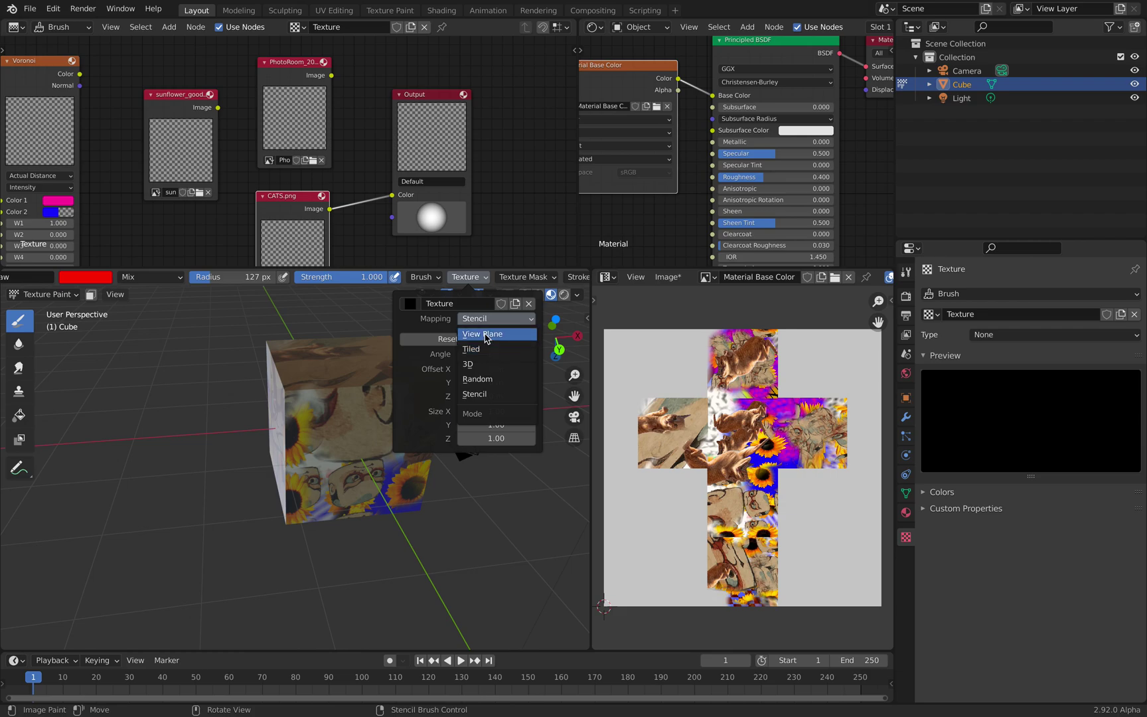
pyautogui.click(485, 335)
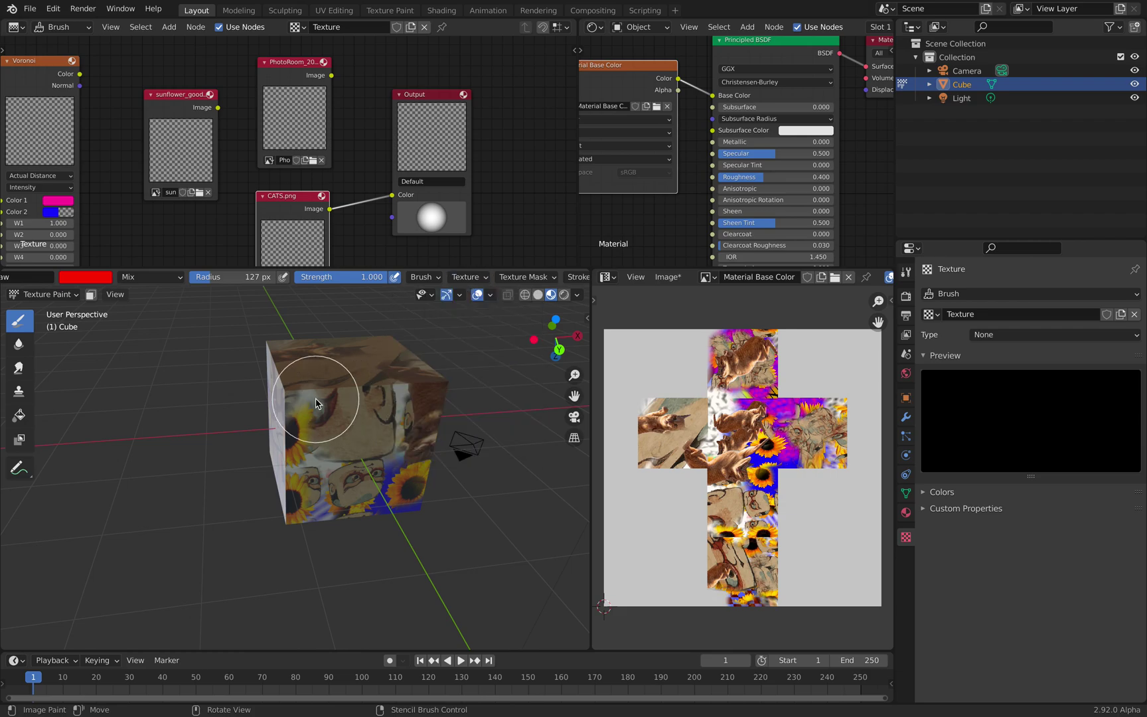
# Paint red-tinted cat strokes on the sunflower-and-eyes side and the neighbouring side of the cube.
pyautogui.moveTo(325, 390)
pyautogui.mouseDown()
pyautogui.moveTo(335, 401)
pyautogui.moveTo(306, 422)
pyautogui.mouseUp()
pyautogui.moveTo(307, 419); pyautogui.dragTo(369, 411, button='middle')
pyautogui.moveTo(266, 410)
pyautogui.mouseDown()
pyautogui.moveTo(264, 436)
pyautogui.moveTo(290, 425)
pyautogui.moveTo(294, 440)
pyautogui.mouseUp()
# Set the brush color to bright yellow-green and paint curved cat-texture strokes over the red areas around the cube's edge.
pyautogui.click(99, 279)
pyautogui.click(114, 170)
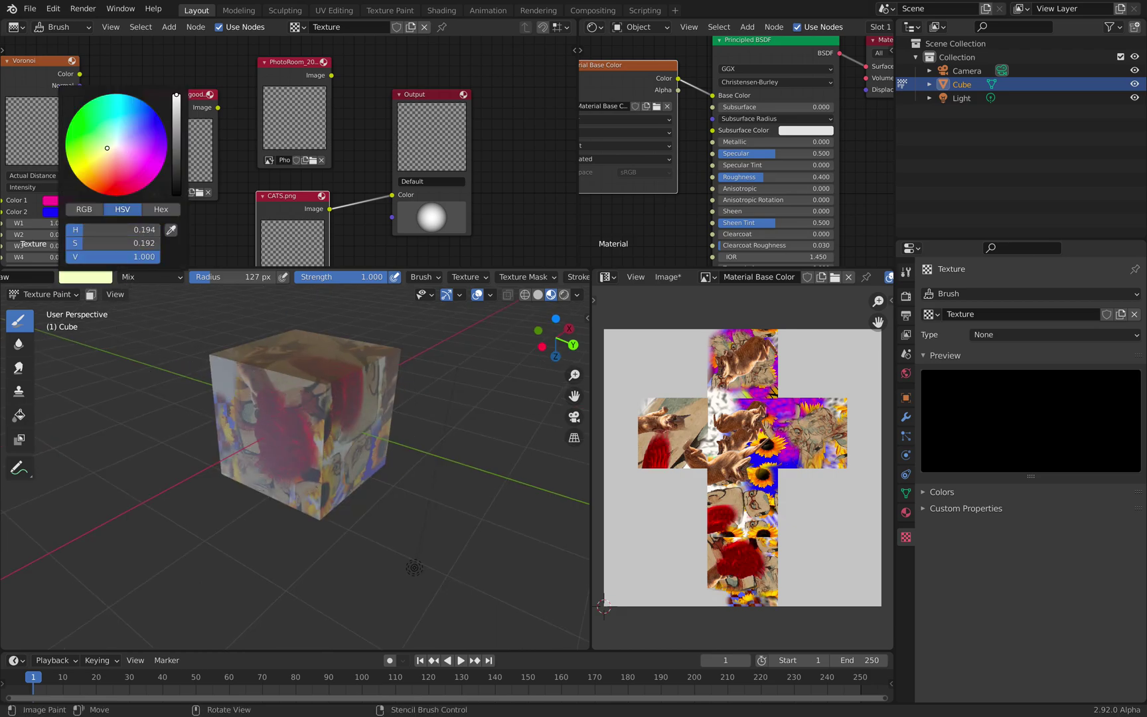
pyautogui.moveTo(338, 402); pyautogui.dragTo(341, 396)
pyautogui.moveTo(359, 399)
pyautogui.mouseDown(button='middle')
pyautogui.moveTo(288, 392)
pyautogui.moveTo(358, 385)
pyautogui.mouseUp(button='middle')
pyautogui.moveTo(358, 423)
pyautogui.mouseDown()
pyautogui.moveTo(362, 451)
pyautogui.moveTo(322, 410)
pyautogui.moveTo(315, 421)
pyautogui.mouseUp()
pyautogui.moveTo(316, 422); pyautogui.dragTo(356, 441, button='middle')
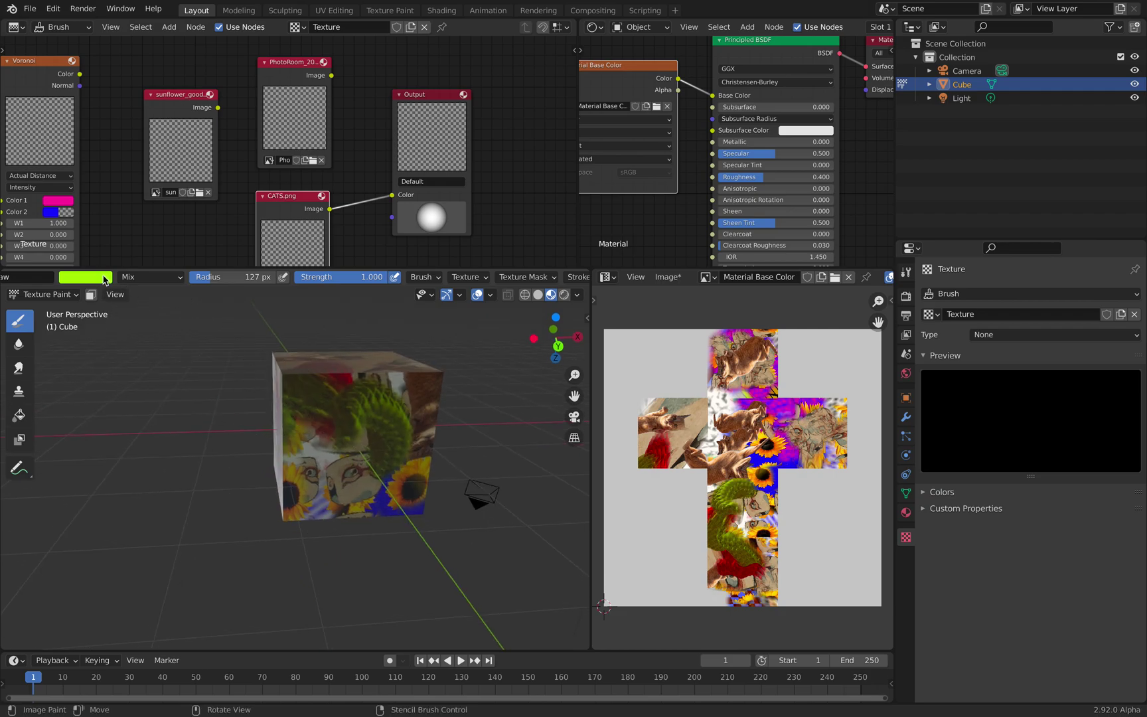
# Set the brush color back to white and show its values as RGB.
pyautogui.click(97, 279)
pyautogui.click(114, 145)
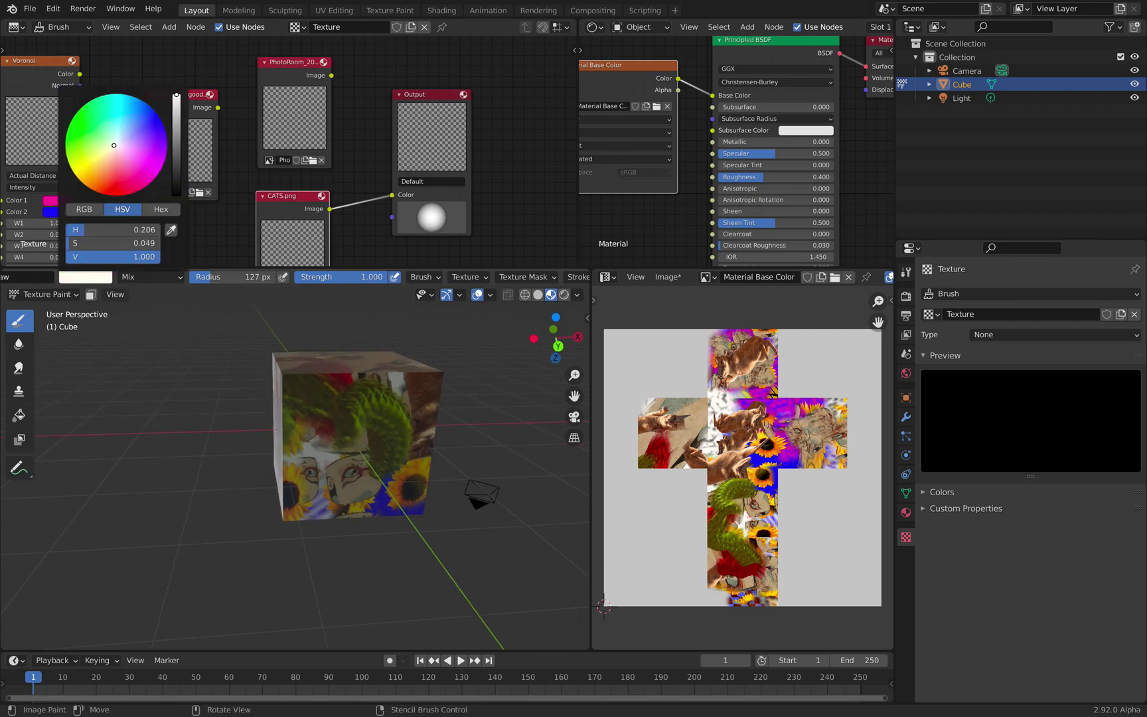
pyautogui.click(97, 213)
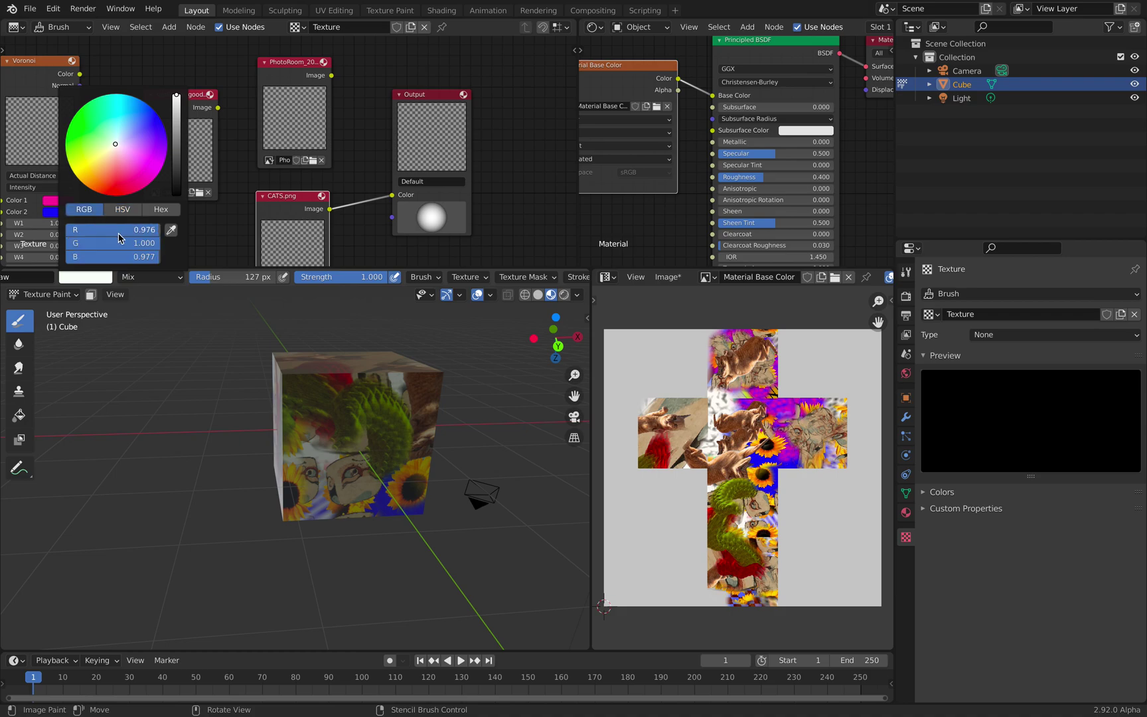
pyautogui.press('Return')
# Paint swirling, untinted cat-texture strokes over the red-painted side of the cube.
pyautogui.moveTo(428, 441); pyautogui.dragTo(441, 454, button='middle')
pyautogui.moveTo(287, 409); pyautogui.dragTo(324, 412, button='middle')
pyautogui.scroll(2, 324, 412)
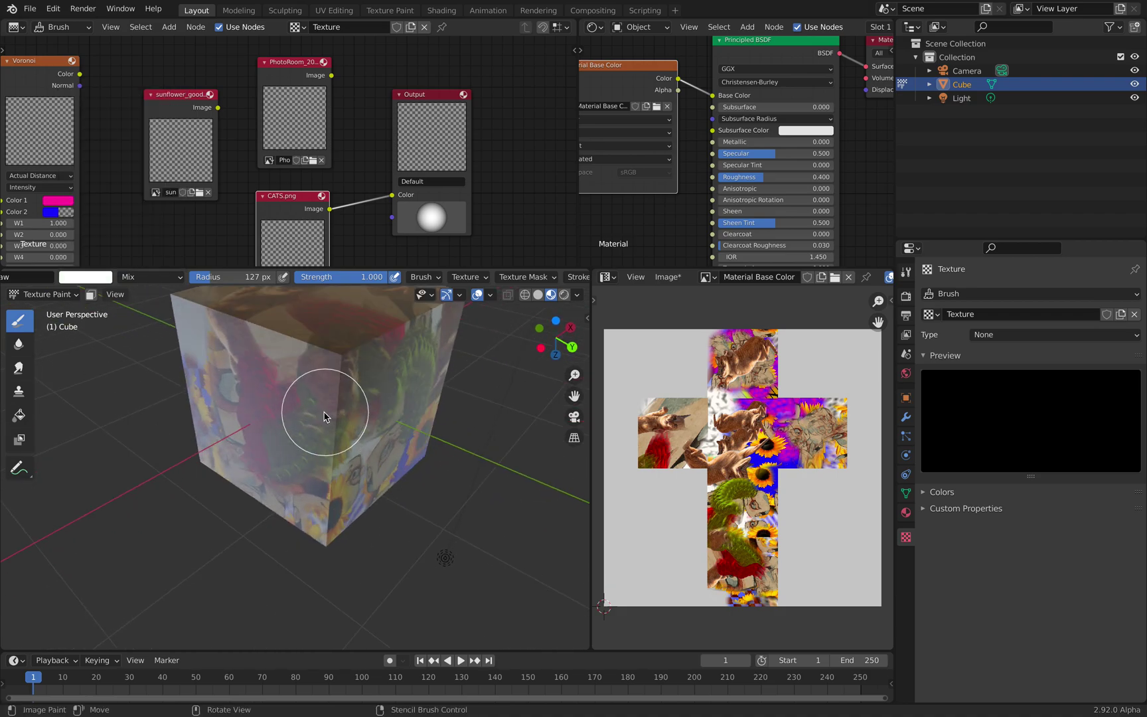
pyautogui.moveTo(324, 412)
pyautogui.mouseDown()
pyautogui.moveTo(251, 413)
pyautogui.moveTo(302, 434)
pyautogui.mouseUp()
pyautogui.moveTo(302, 434)
pyautogui.mouseDown(button='middle')
pyautogui.moveTo(346, 404)
pyautogui.moveTo(330, 402)
pyautogui.mouseUp(button='middle')
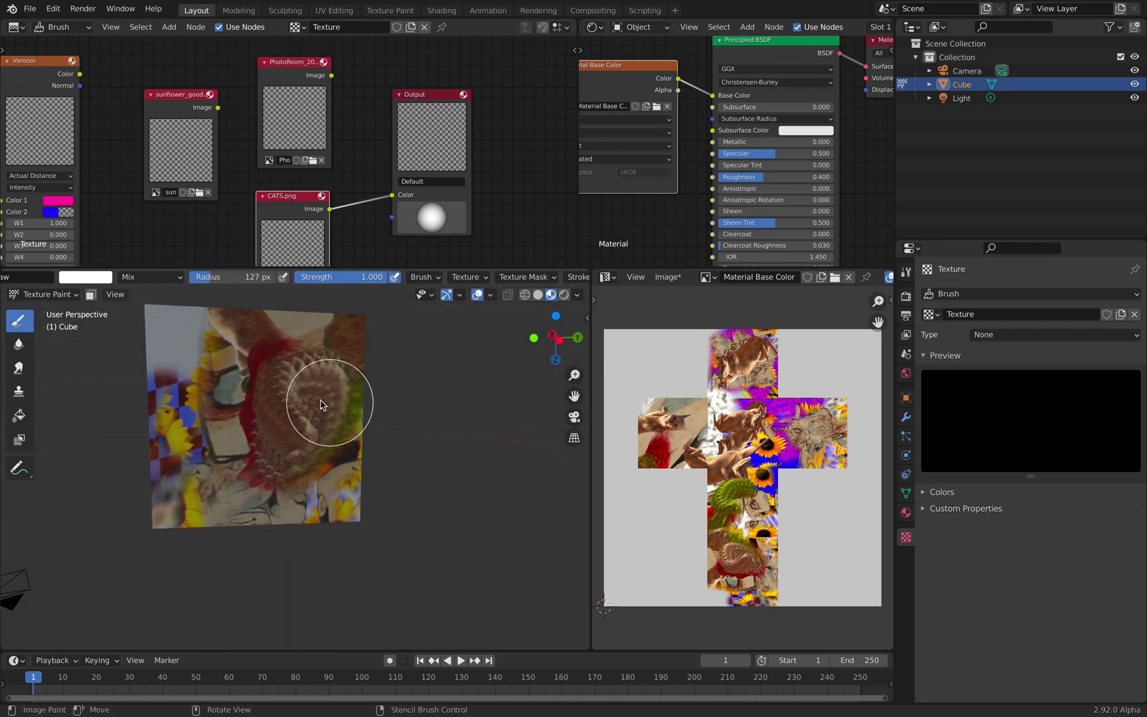
pyautogui.moveTo(321, 405); pyautogui.dragTo(488, 341)
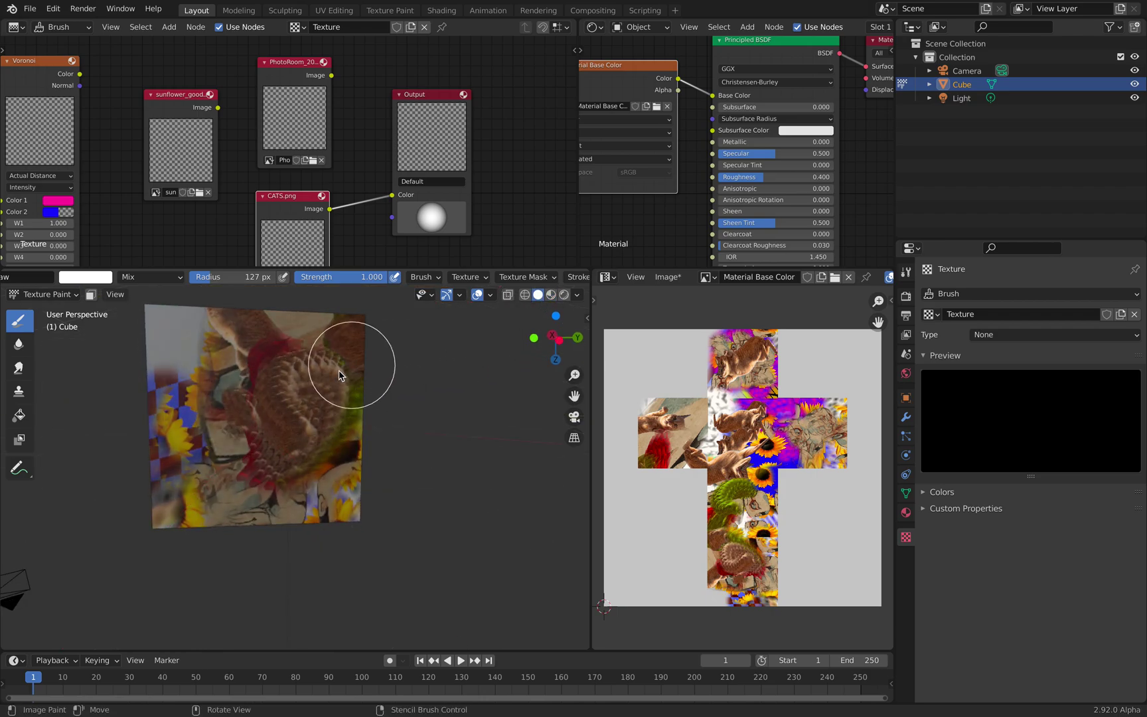
# View the cube in Solid shading with Texture color and brush more cat texture over the adjoining faces.
pyautogui.moveTo(339, 372); pyautogui.dragTo(548, 310, button='middle')
pyautogui.click(577, 295)
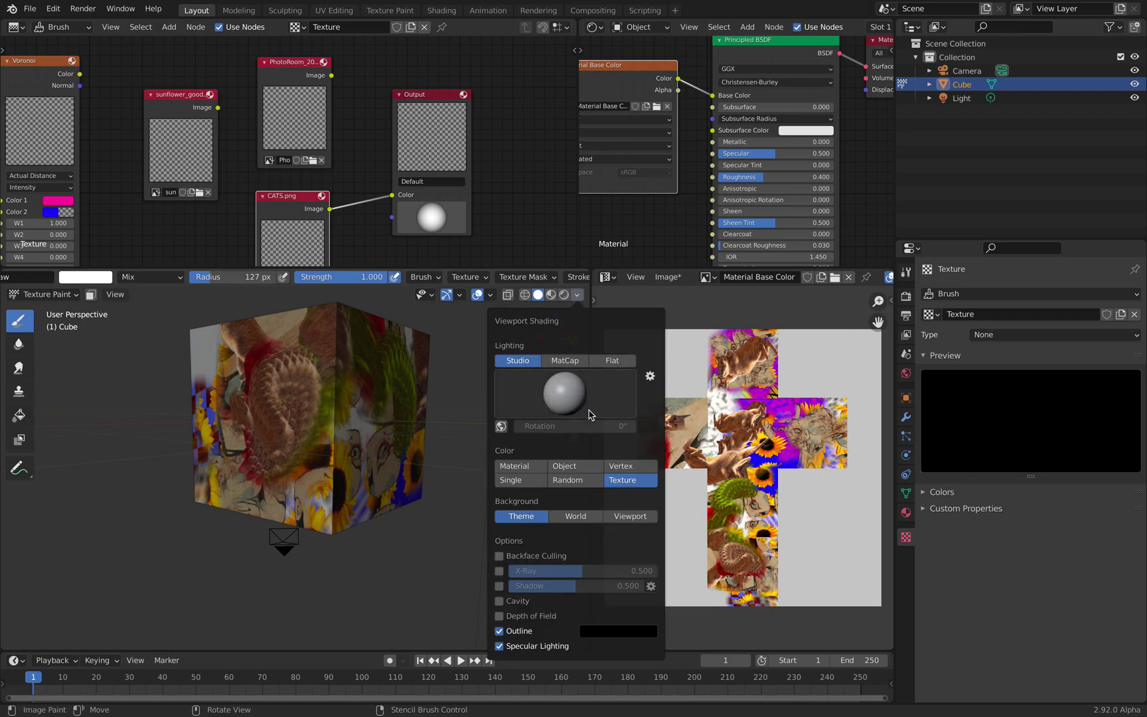
pyautogui.moveTo(425, 398)
pyautogui.mouseDown(button='middle')
pyautogui.moveTo(346, 461)
pyautogui.moveTo(320, 422)
pyautogui.moveTo(310, 430)
pyautogui.mouseUp(button='middle')
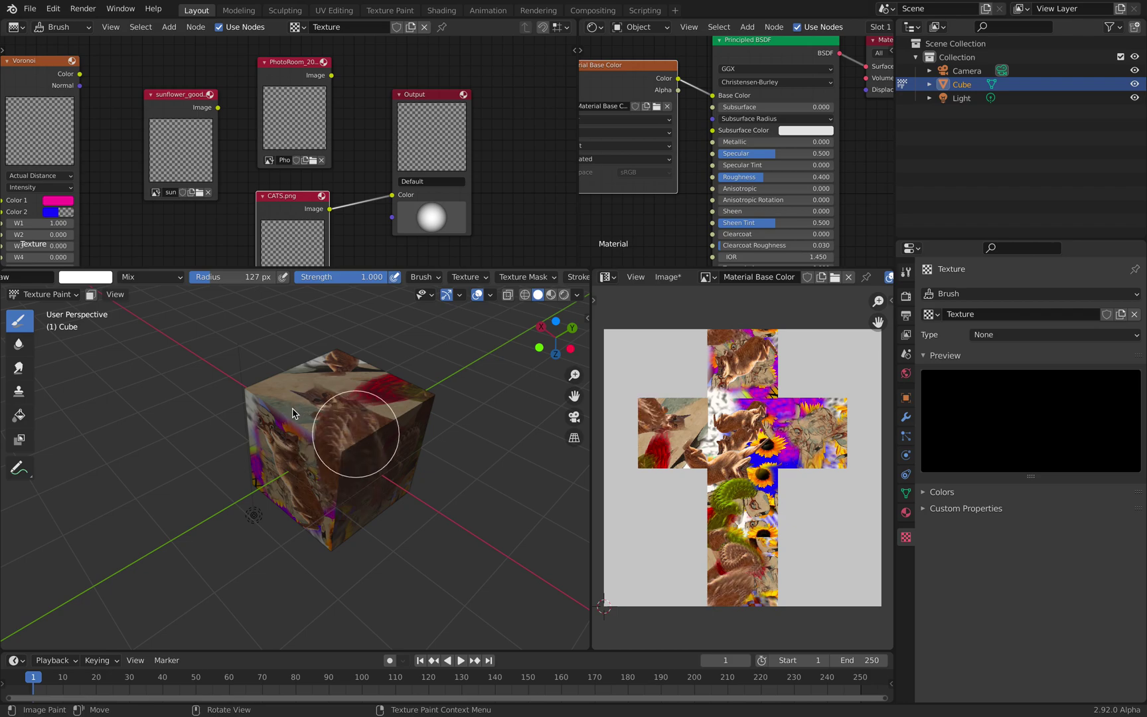
pyautogui.moveTo(371, 463); pyautogui.dragTo(411, 414, button='middle')
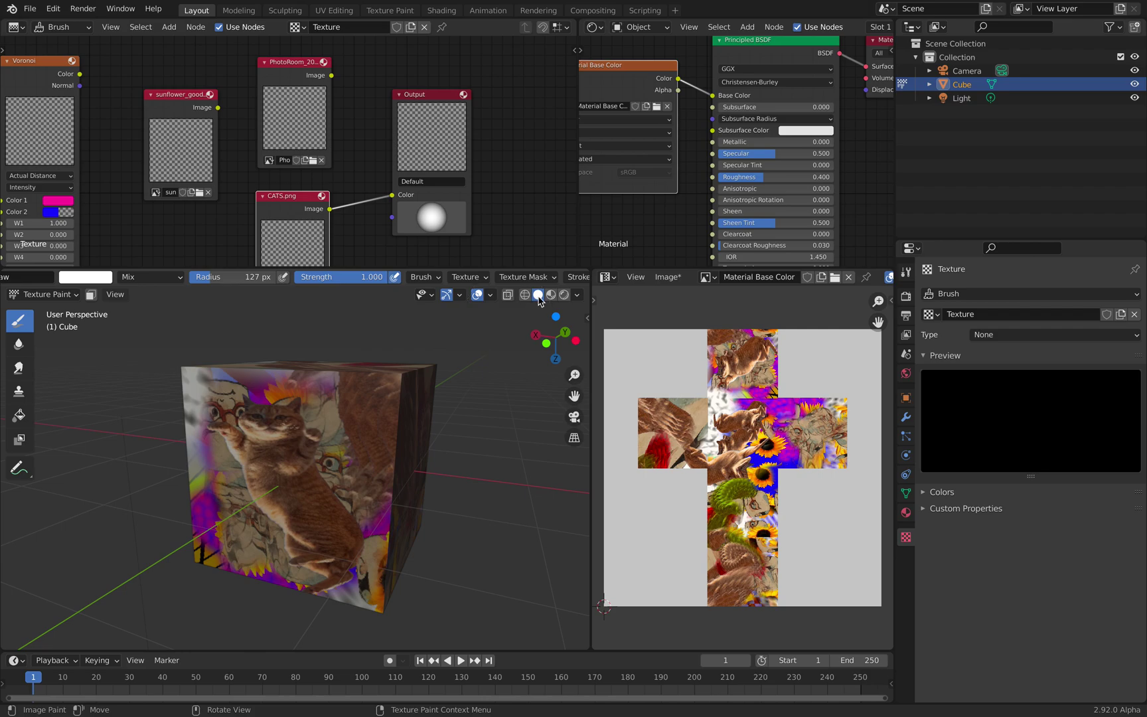
pyautogui.click(577, 294)
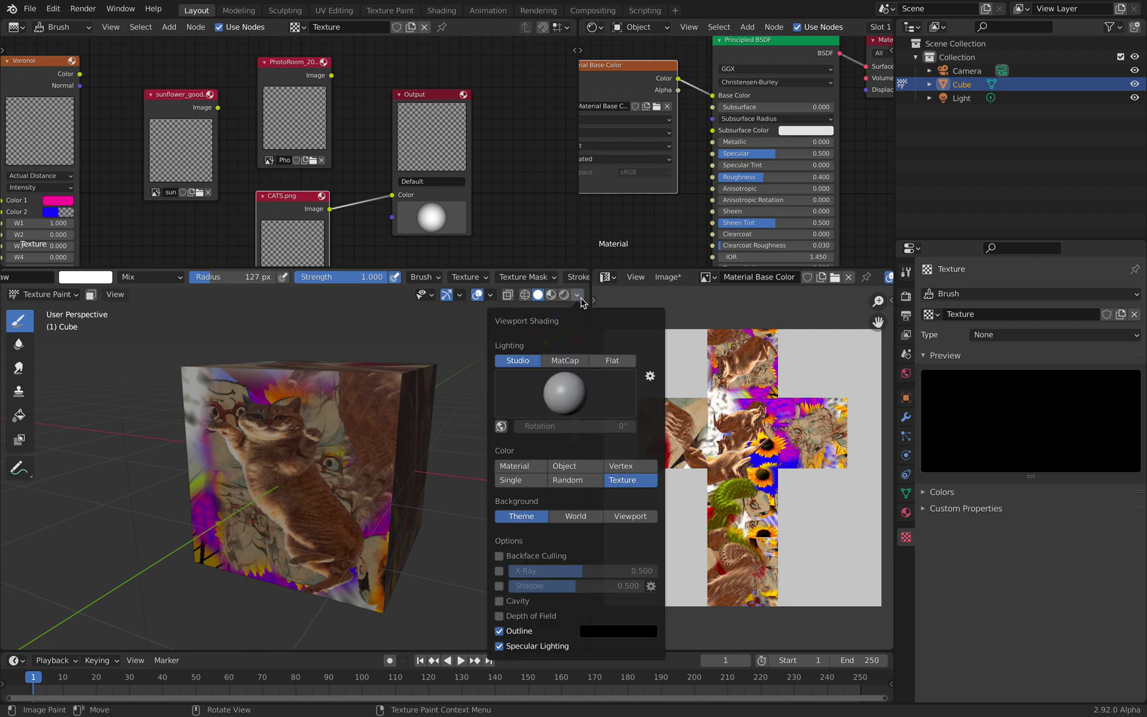
pyautogui.moveTo(371, 465)
pyautogui.mouseDown(button='middle')
pyautogui.moveTo(389, 448)
pyautogui.moveTo(392, 349)
pyautogui.mouseUp(button='middle')
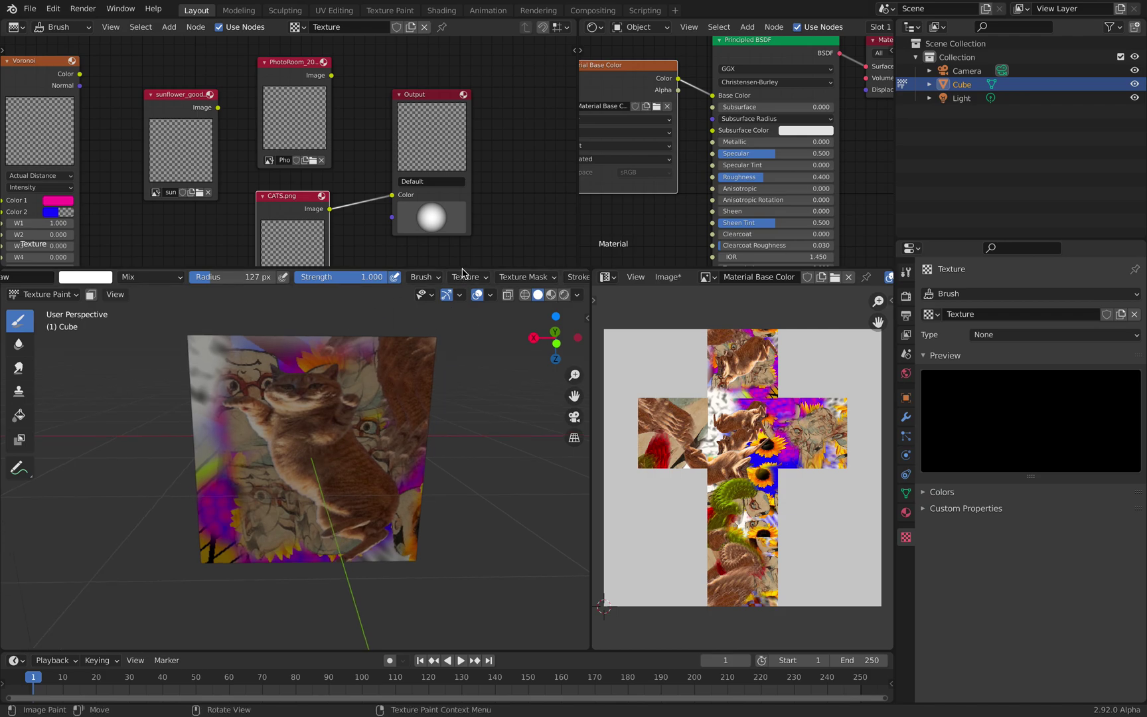
# Set the brush texture mapping to Random and enable the Rake and Random angle options.
pyautogui.moveTo(463, 273); pyautogui.dragTo(471, 210)
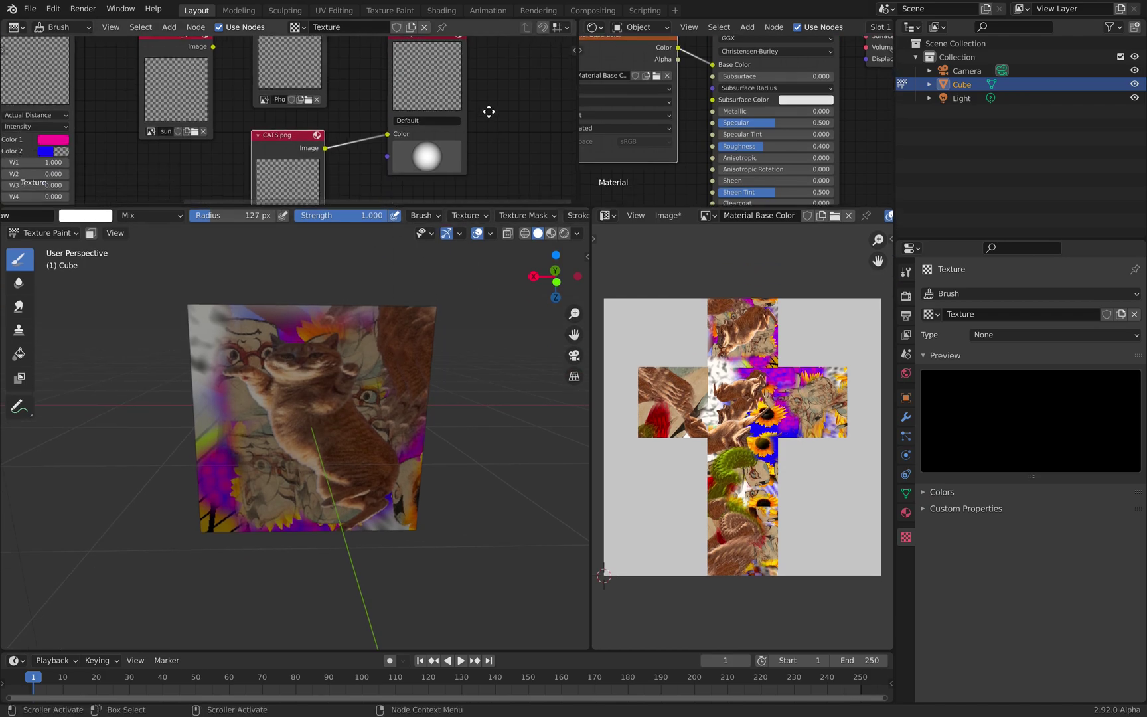
pyautogui.click(473, 213)
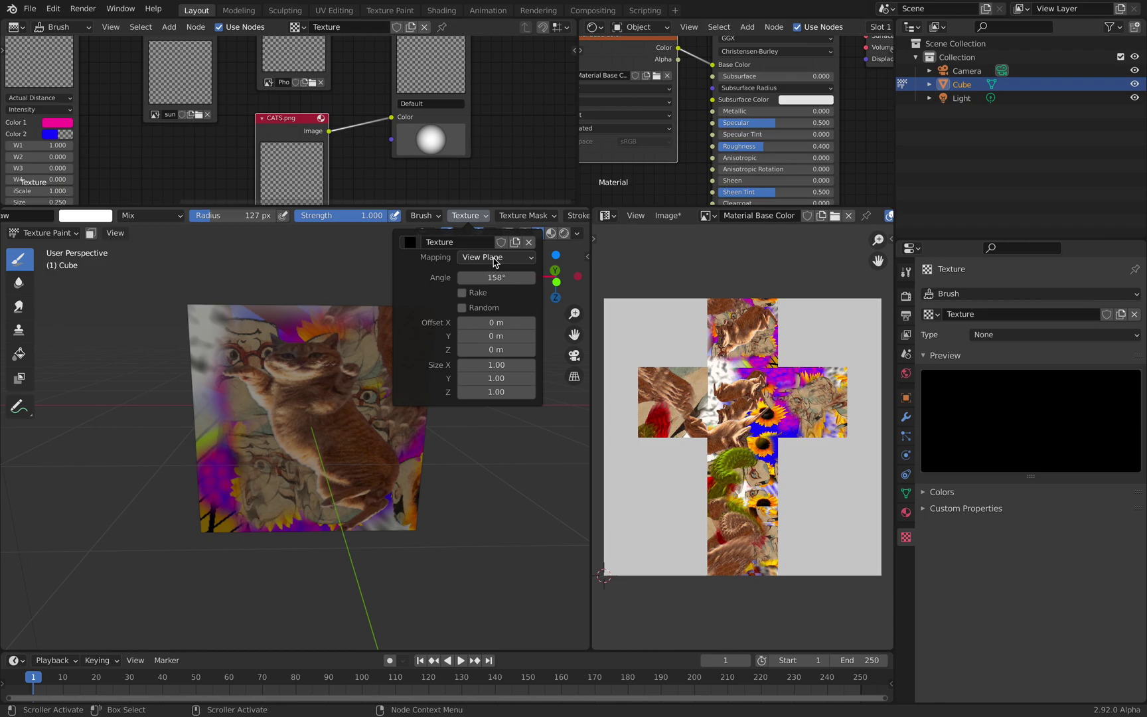
pyautogui.click(485, 257)
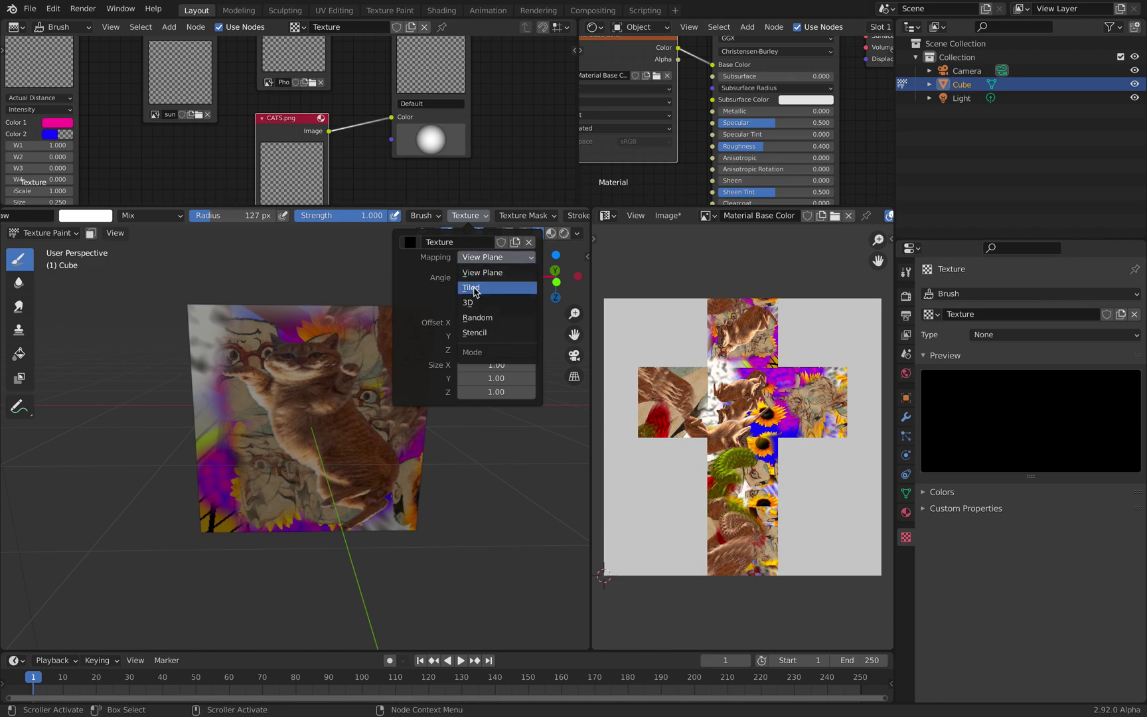
pyautogui.click(475, 318)
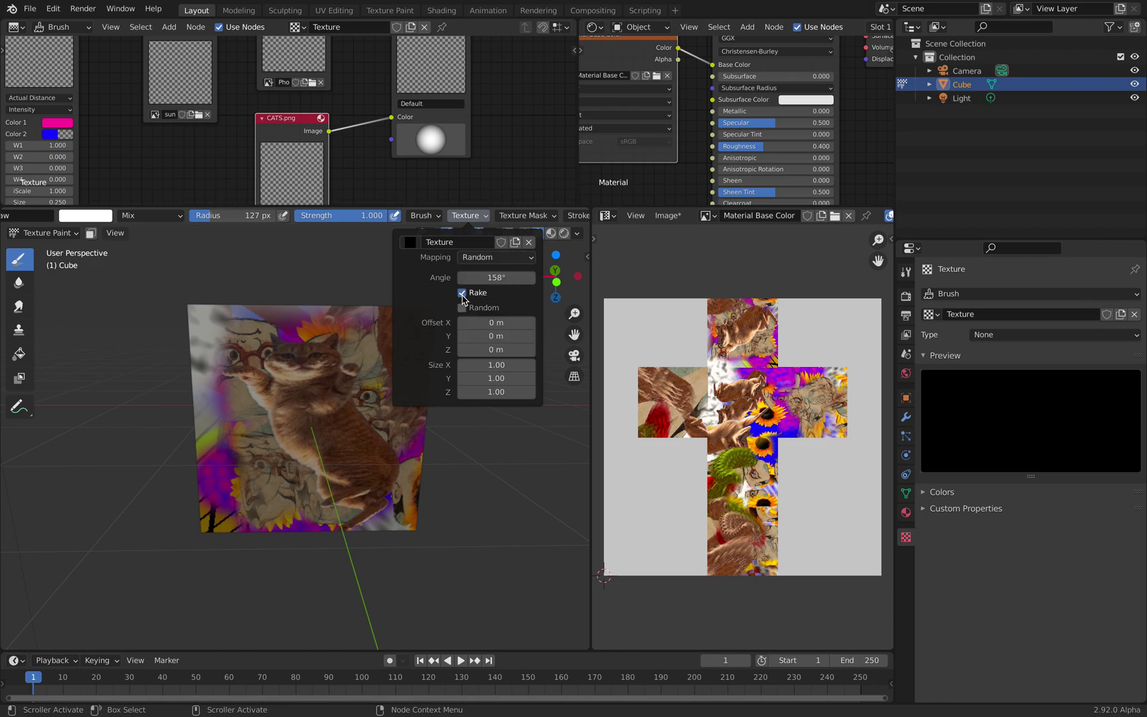
pyautogui.click(463, 308)
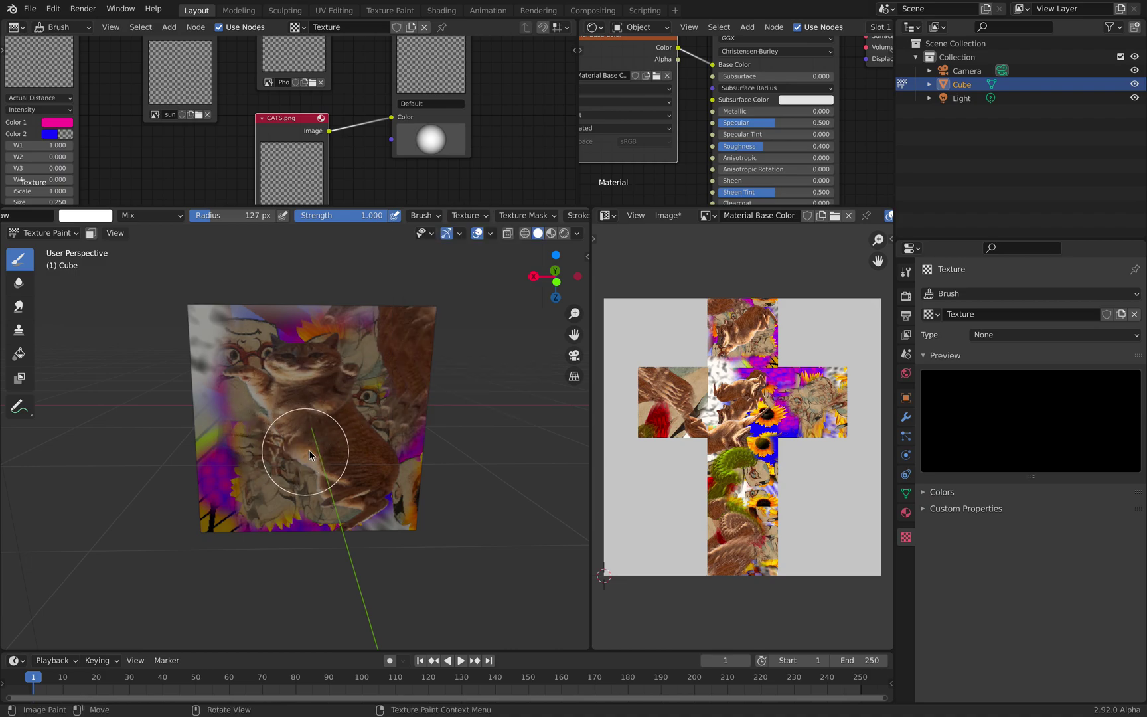
# Paint randomly scattered cats over the large upright cat's face and the adjoining faces of the cube.
pyautogui.moveTo(309, 456)
pyautogui.mouseDown()
pyautogui.moveTo(332, 397)
pyautogui.moveTo(371, 358)
pyautogui.moveTo(379, 422)
pyautogui.moveTo(234, 462)
pyautogui.mouseUp()
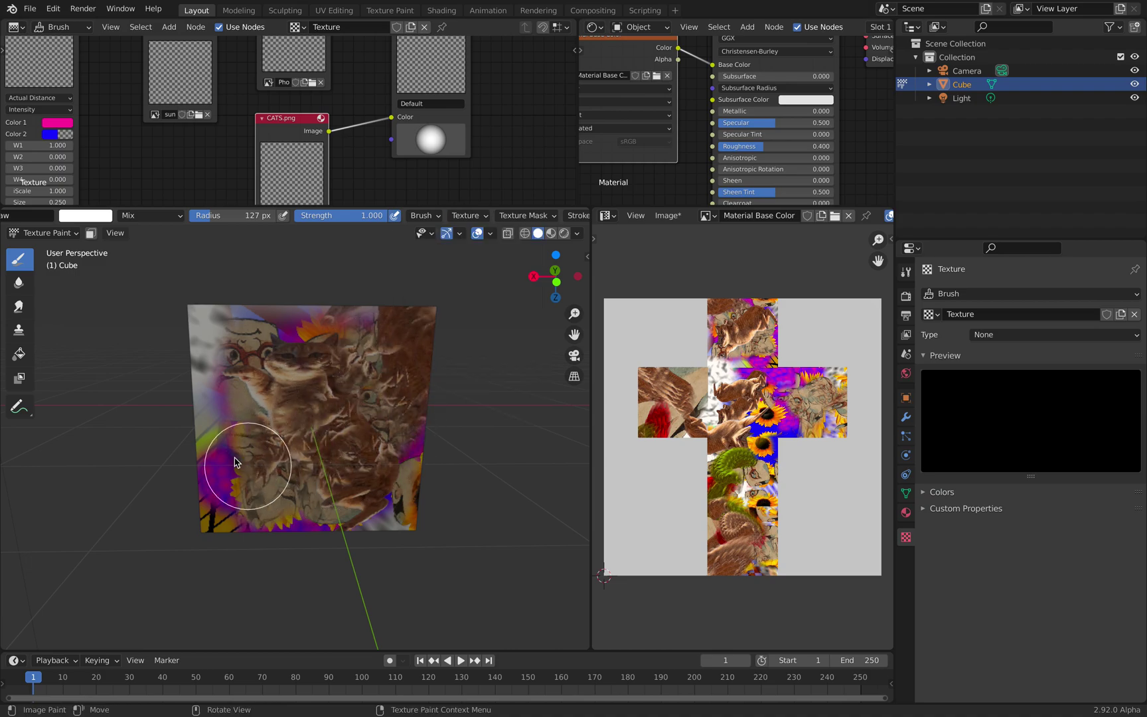
pyautogui.moveTo(257, 397)
pyautogui.mouseDown(button='middle')
pyautogui.moveTo(308, 430)
pyautogui.moveTo(239, 425)
pyautogui.moveTo(237, 445)
pyautogui.moveTo(199, 481)
pyautogui.mouseUp(button='middle')
pyautogui.moveTo(231, 398); pyautogui.dragTo(257, 342)
pyautogui.moveTo(253, 353)
pyautogui.keyDown('shift'); pyautogui.mouseDown(button='middle')
pyautogui.moveTo(348, 412)
pyautogui.moveTo(269, 371)
pyautogui.mouseUp(button='middle'); pyautogui.keyUp('shift')
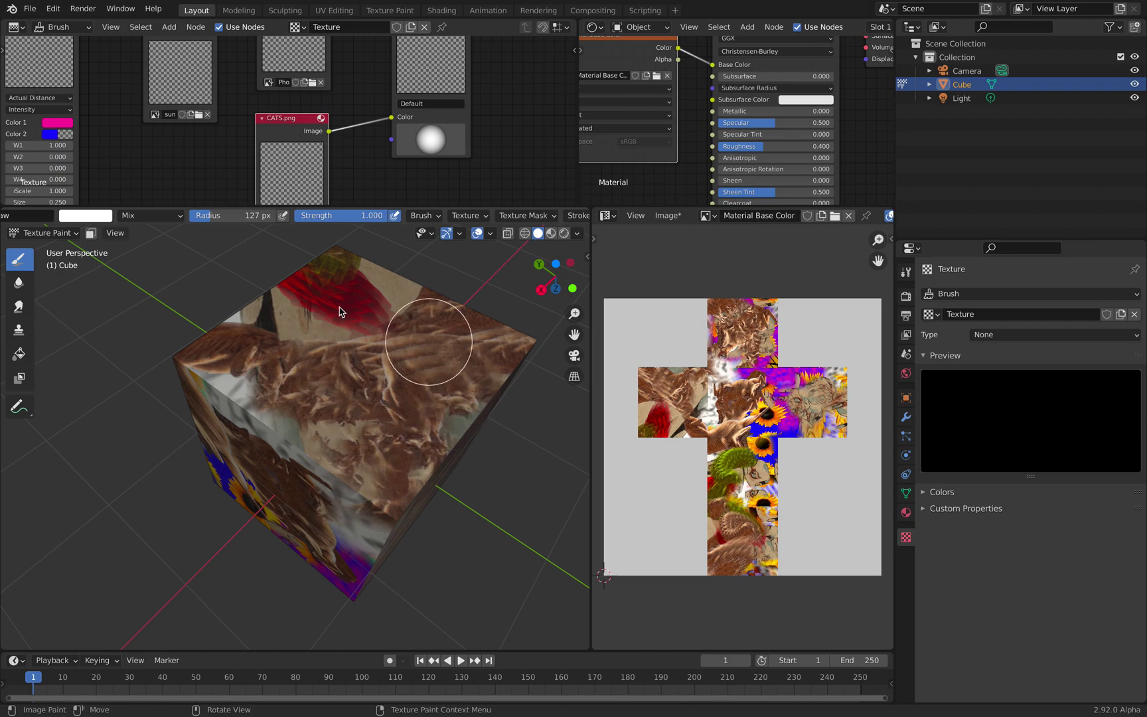
pyautogui.moveTo(280, 322); pyautogui.dragTo(327, 401)
pyautogui.moveTo(299, 467)
pyautogui.mouseDown(button='middle')
pyautogui.moveTo(315, 425)
pyautogui.moveTo(302, 455)
pyautogui.mouseUp(button='middle')
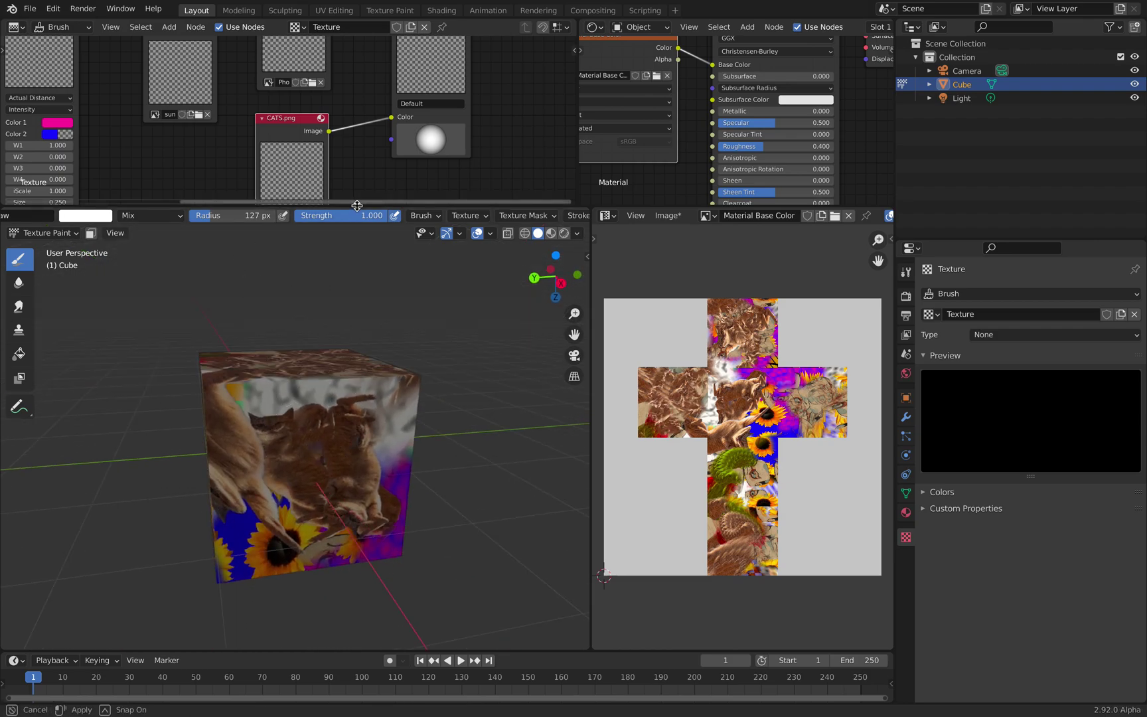
# Enlarge the node editors and connect the sunflower image node to the Output node's Color input.
pyautogui.moveTo(358, 207); pyautogui.dragTo(358, 376)
pyautogui.moveTo(219, 203); pyautogui.dragTo(239, 213, button='middle')
pyautogui.moveTo(237, 125); pyautogui.dragTo(411, 212)
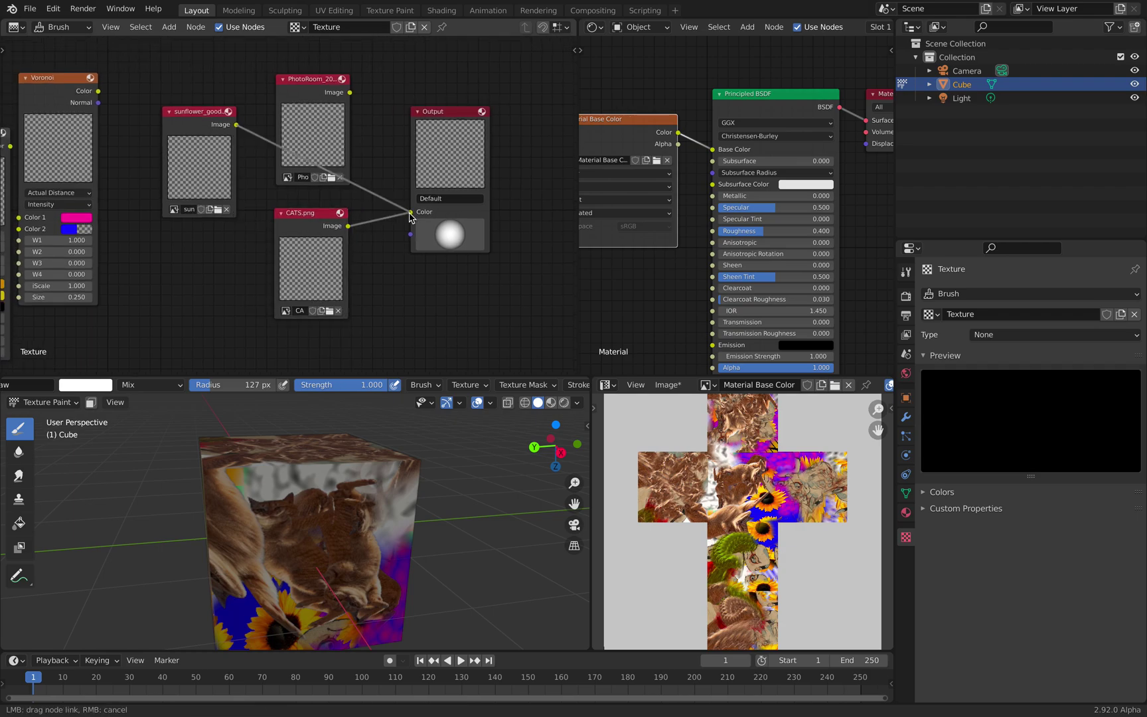
# Paint randomly placed sunflowers over the cat-covered faces of the cube.
pyautogui.moveTo(384, 548); pyautogui.dragTo(369, 487, button='middle')
pyautogui.moveTo(338, 555); pyautogui.dragTo(403, 498)
pyautogui.moveTo(405, 477); pyautogui.dragTo(373, 494, button='middle')
pyautogui.moveTo(365, 470); pyautogui.dragTo(376, 459)
pyautogui.scroll(-5, 376, 463)
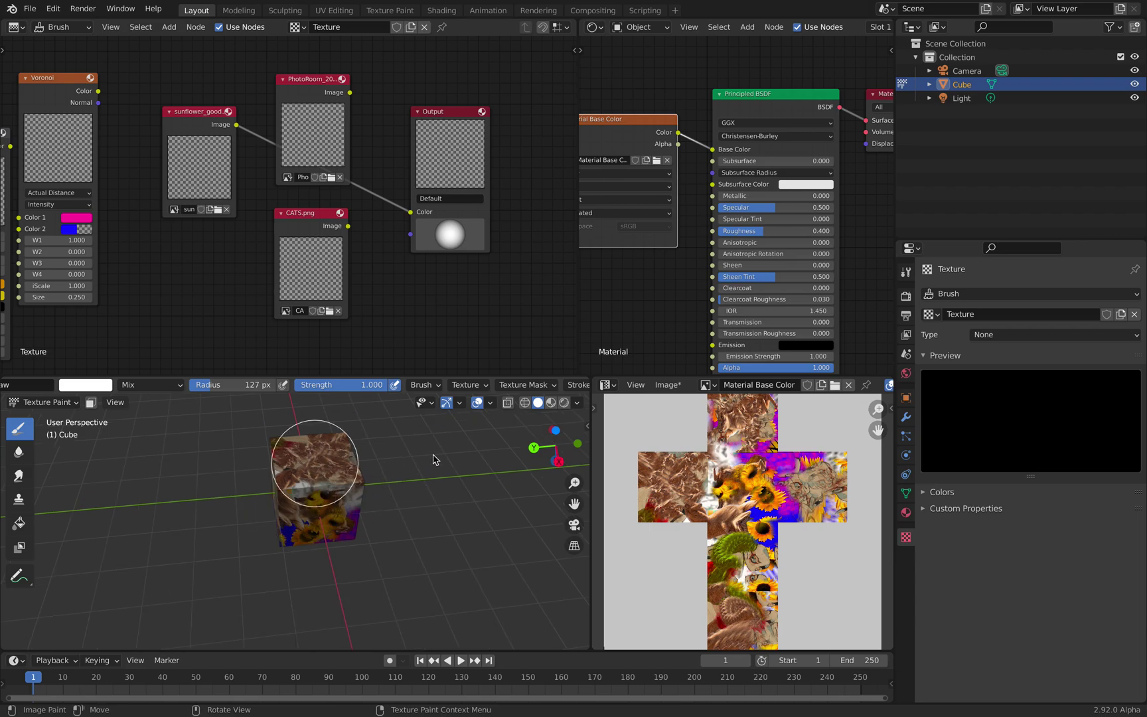
pyautogui.moveTo(314, 463); pyautogui.dragTo(339, 501)
pyautogui.moveTo(426, 496); pyautogui.dragTo(407, 463, button='middle')
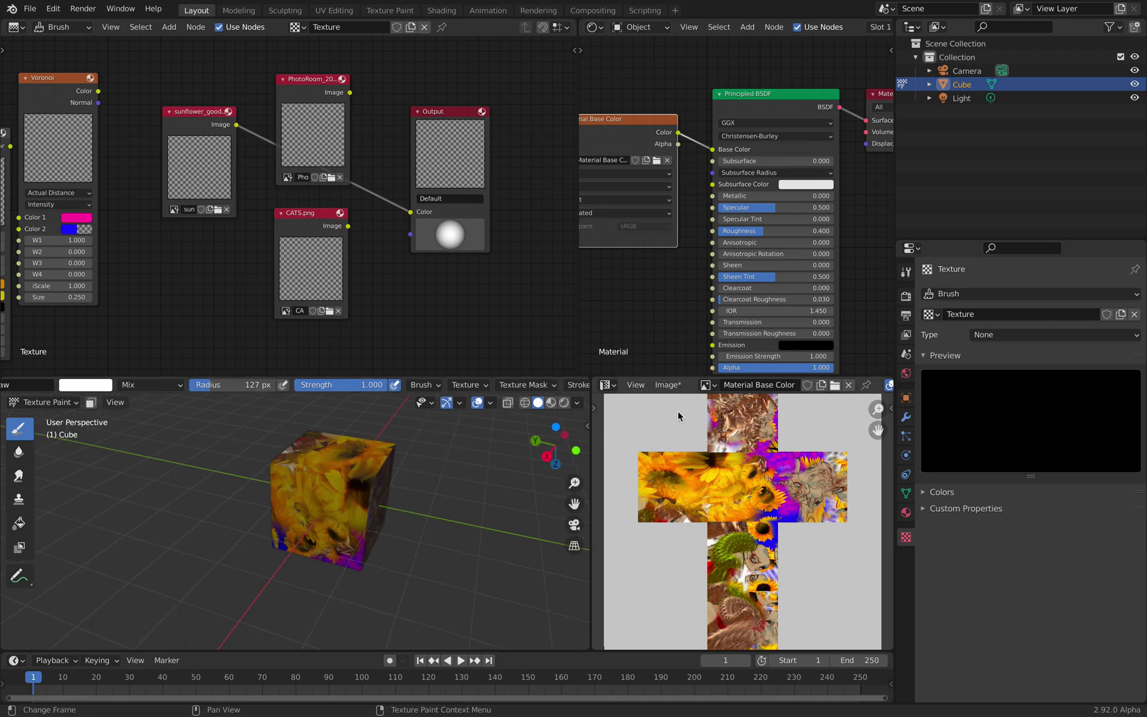
# Close the image editor and material node editor areas and enlarge the 3D viewport.
pyautogui.moveTo(589, 376); pyautogui.dragTo(684, 392)
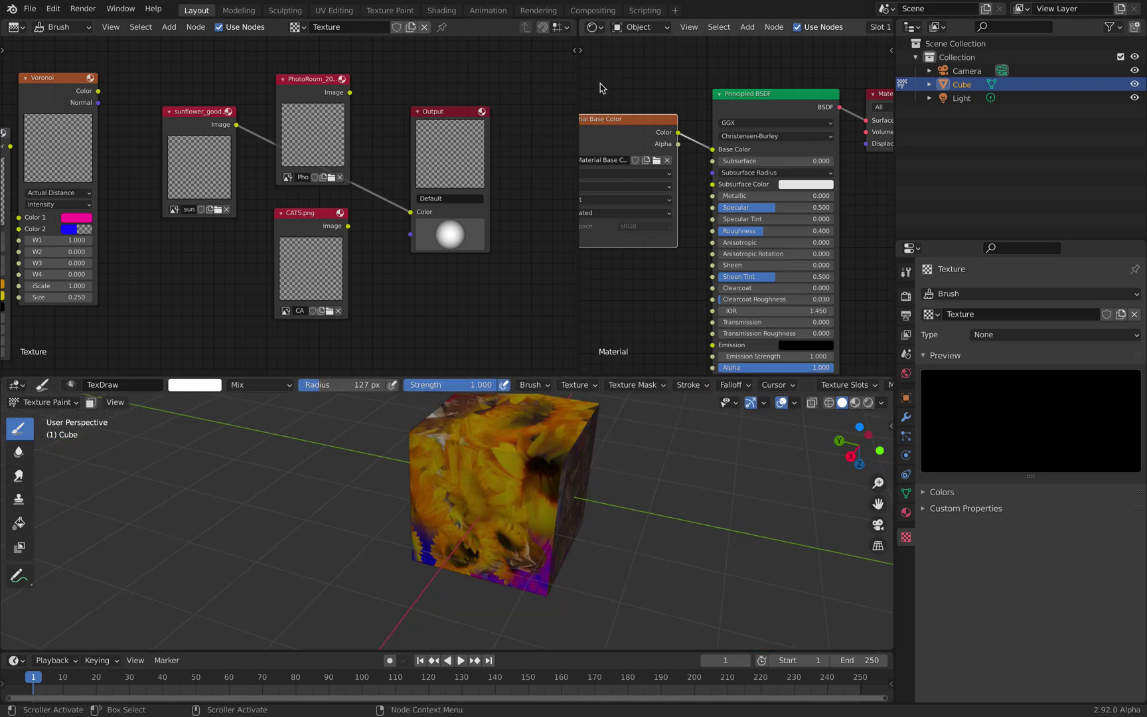
pyautogui.moveTo(578, 21); pyautogui.dragTo(742, 42)
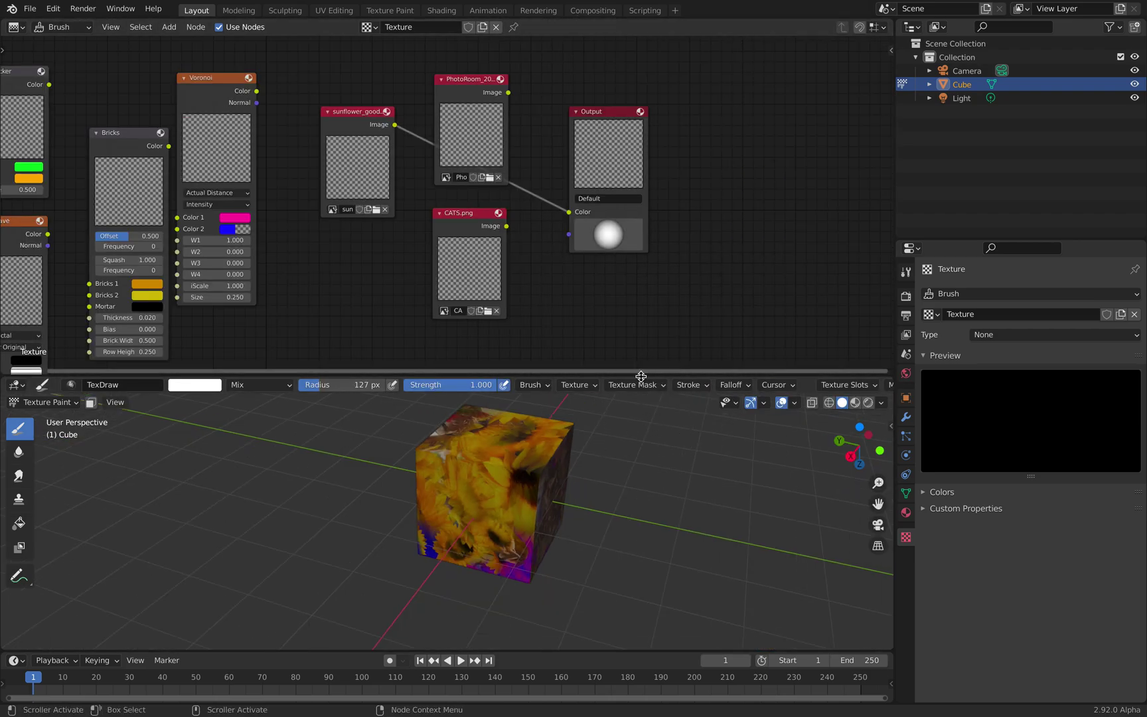
pyautogui.moveTo(642, 376); pyautogui.dragTo(643, 260)
# Turn off the viewport overlays and view the painted cube from another side.
pyautogui.moveTo(564, 430); pyautogui.dragTo(523, 384, button='middle')
pyautogui.scroll(3, 521, 383)
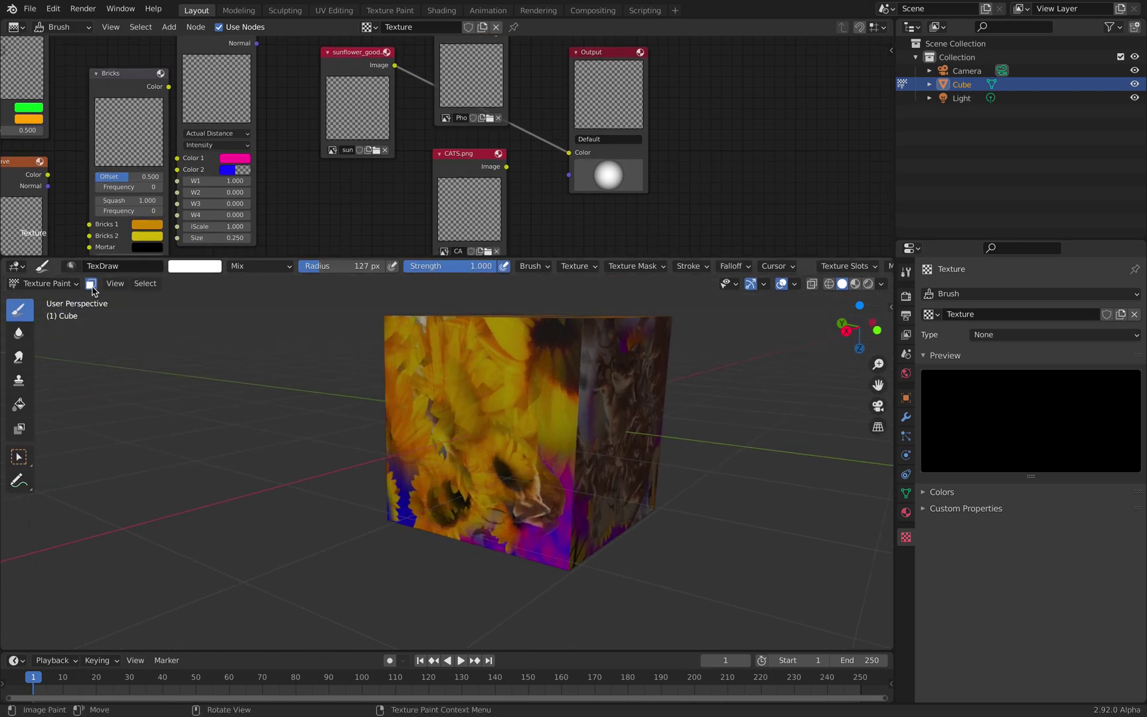
pyautogui.moveTo(345, 399)
pyautogui.mouseDown(button='middle')
pyautogui.moveTo(507, 425)
pyautogui.moveTo(546, 413)
pyautogui.moveTo(545, 438)
pyautogui.moveTo(571, 425)
pyautogui.mouseUp(button='middle')
pyautogui.click(784, 286)
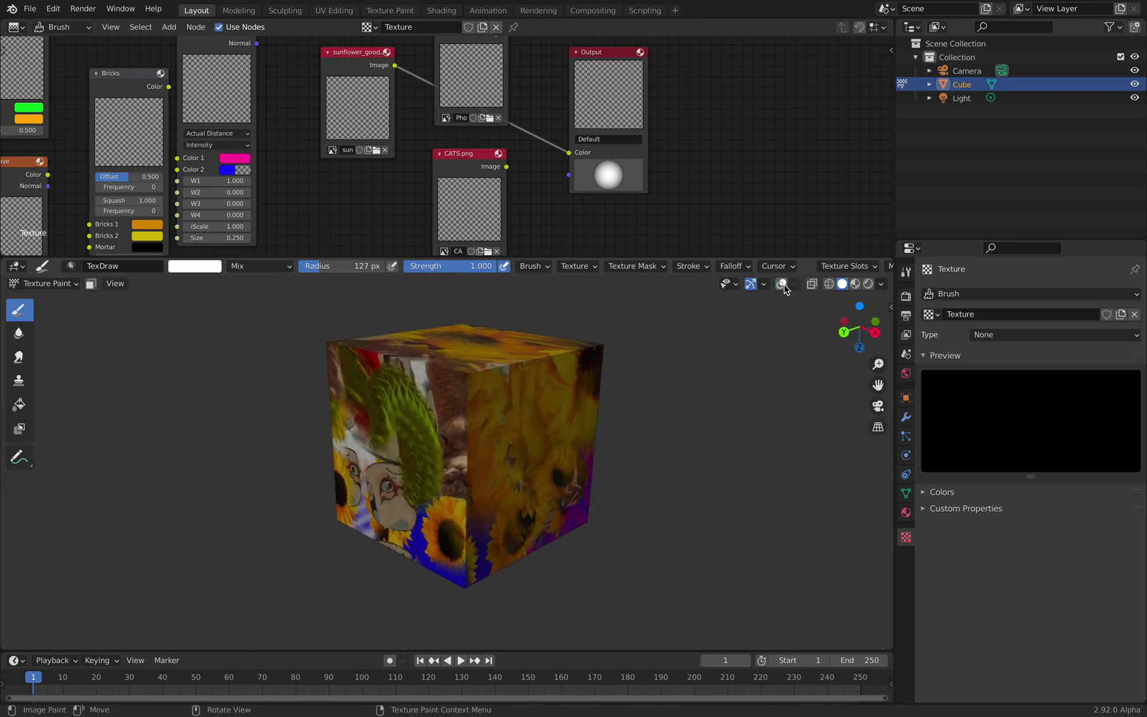
# Turn the viewport overlays back on, heighten the 3D viewport and view the painted cube from below.
pyautogui.click(784, 286)
pyautogui.click(784, 286)
pyautogui.click(783, 285)
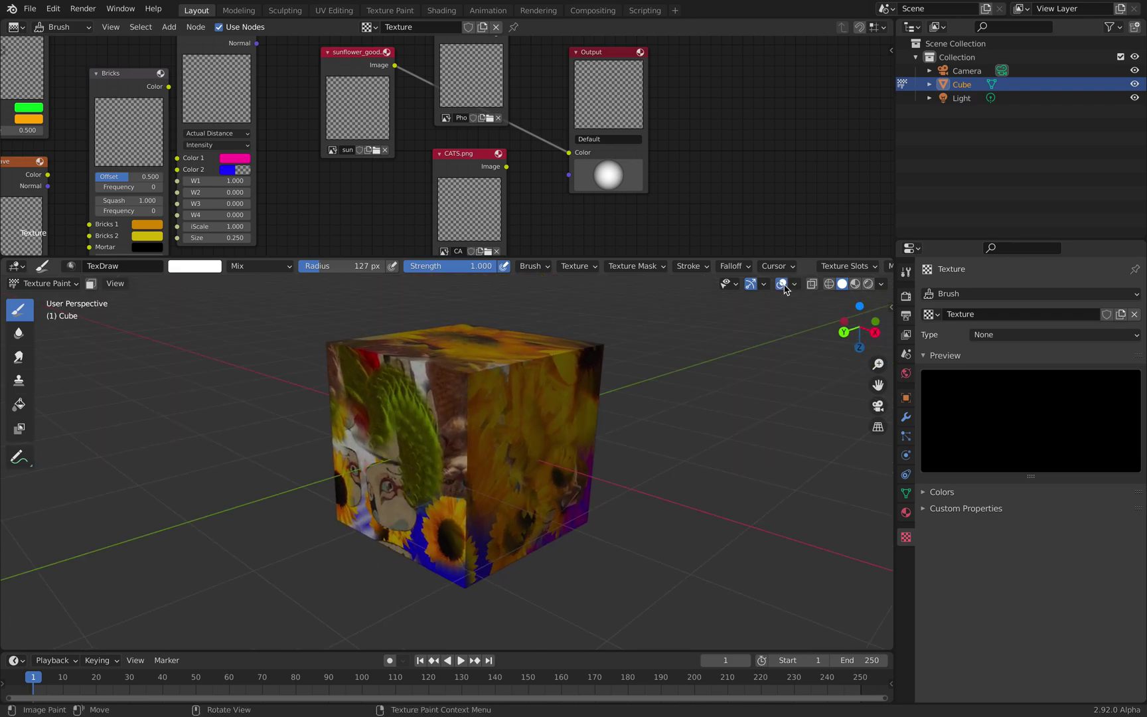
pyautogui.moveTo(736, 257); pyautogui.dragTo(735, 206)
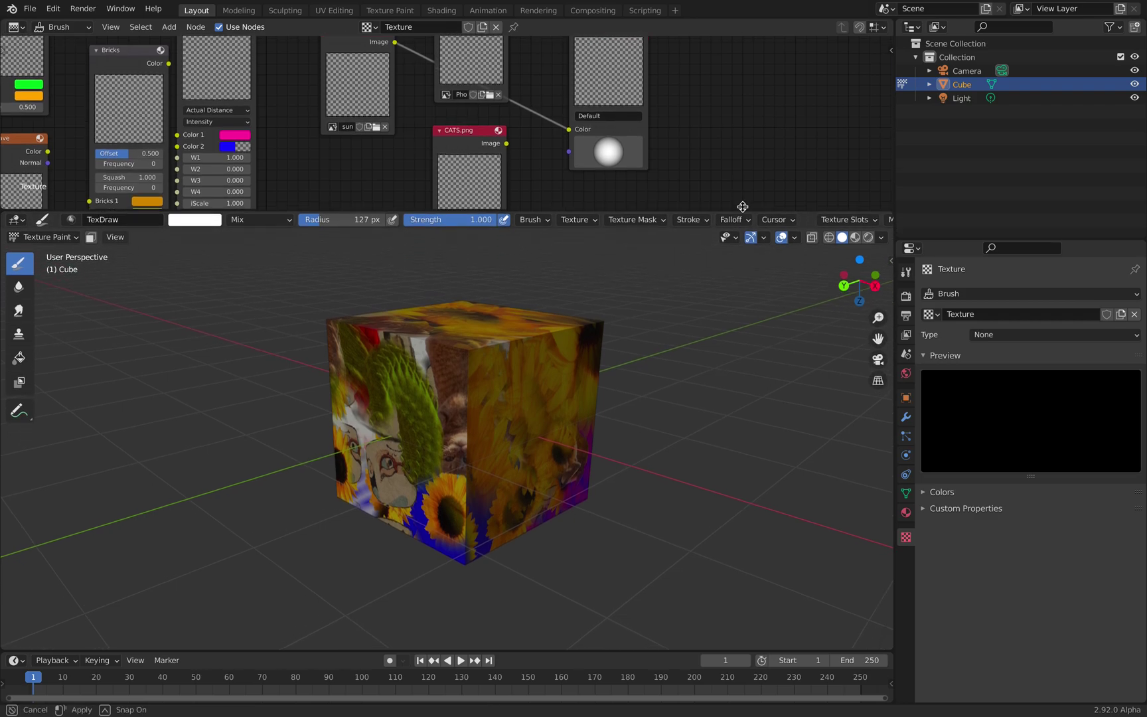
pyautogui.moveTo(638, 358); pyautogui.dragTo(577, 299, button='middle')
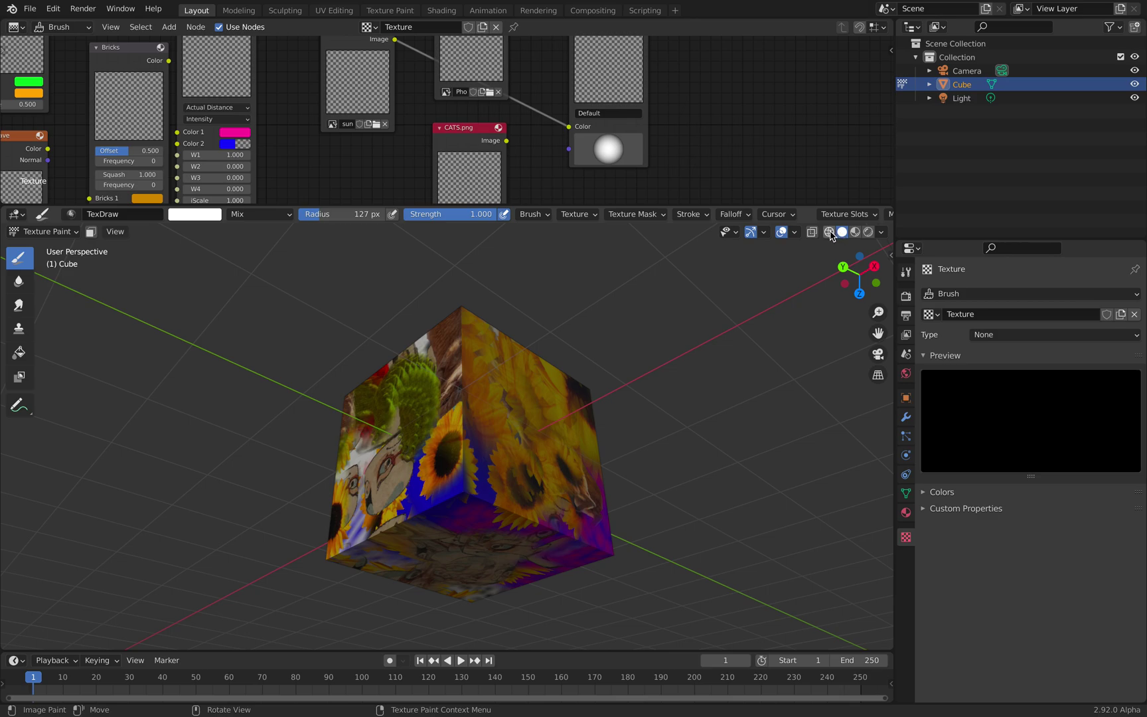
pyautogui.click(884, 232)
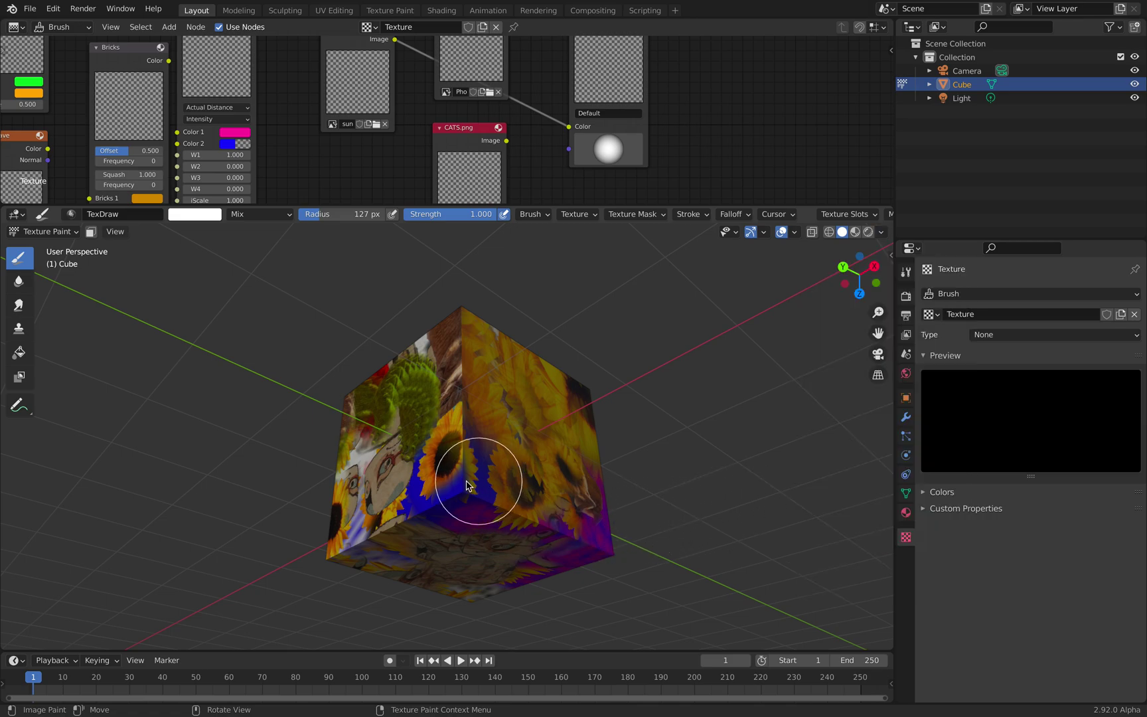
# Paint randomly placed sunflowers over the cactus-and-face picture side of the cube.
pyautogui.moveTo(464, 478)
pyautogui.mouseDown(button='middle')
pyautogui.moveTo(428, 482)
pyautogui.moveTo(397, 502)
pyautogui.mouseUp(button='middle')
pyautogui.moveTo(397, 503)
pyautogui.mouseDown()
pyautogui.moveTo(348, 490)
pyautogui.moveTo(360, 418)
pyautogui.moveTo(409, 398)
pyautogui.moveTo(364, 491)
pyautogui.mouseUp()
pyautogui.moveTo(364, 491); pyautogui.dragTo(404, 436, button='middle')
pyautogui.moveTo(404, 435)
pyautogui.mouseDown()
pyautogui.moveTo(367, 359)
pyautogui.moveTo(379, 409)
pyautogui.moveTo(437, 415)
pyautogui.mouseUp()
pyautogui.moveTo(438, 415); pyautogui.dragTo(325, 419, button='middle')
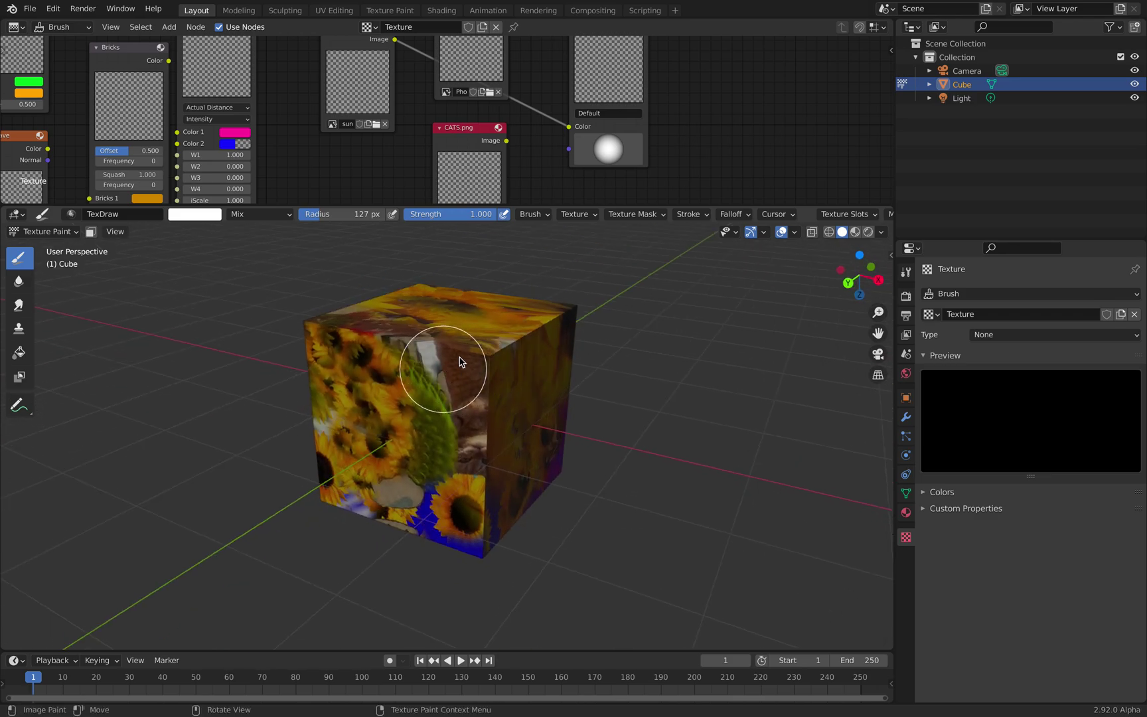
pyautogui.click(459, 358)
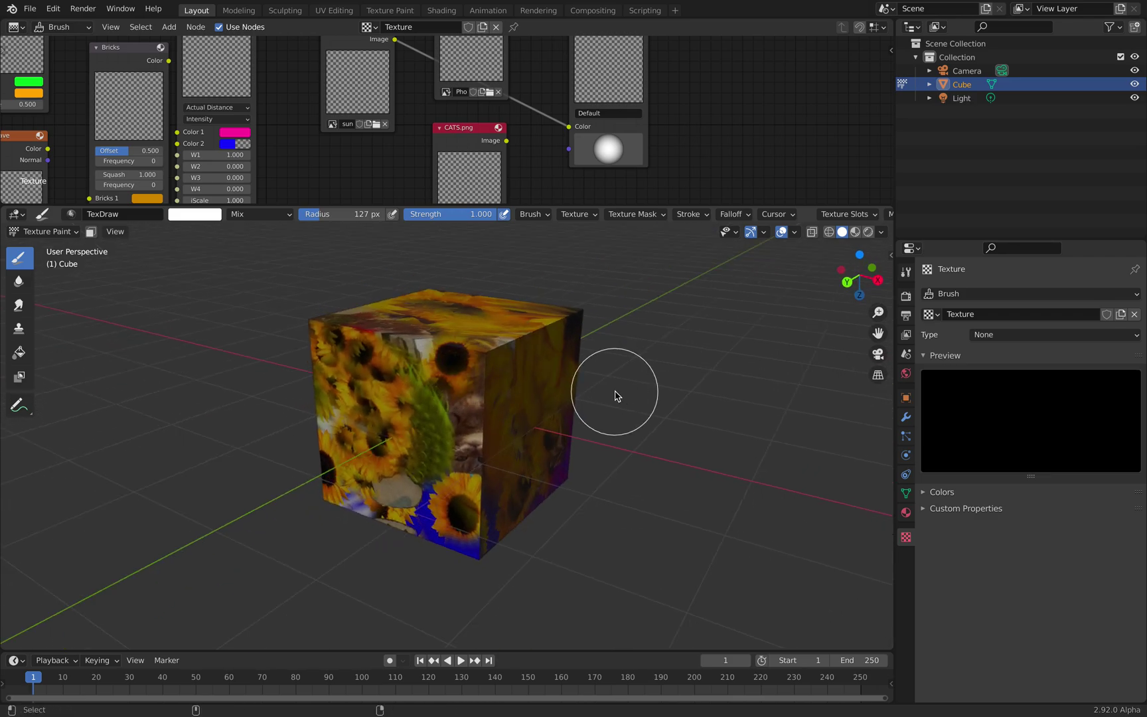
# Show the 3D viewport full screen and paint more sunflowers over the cube's other sides, including the cat-covered one.
pyautogui.hotkey('ctrl', 'alt', 'space')
pyautogui.moveTo(615, 397)
pyautogui.mouseDown(button='middle')
pyautogui.moveTo(606, 346)
pyautogui.moveTo(586, 350)
pyautogui.moveTo(578, 321)
pyautogui.mouseUp(button='middle')
pyautogui.moveTo(589, 333); pyautogui.dragTo(576, 347)
pyautogui.scroll(-2, 576, 346)
pyautogui.moveTo(576, 346)
pyautogui.mouseDown(button='middle')
pyautogui.moveTo(609, 347)
pyautogui.moveTo(604, 389)
pyautogui.moveTo(517, 438)
pyautogui.mouseUp(button='middle')
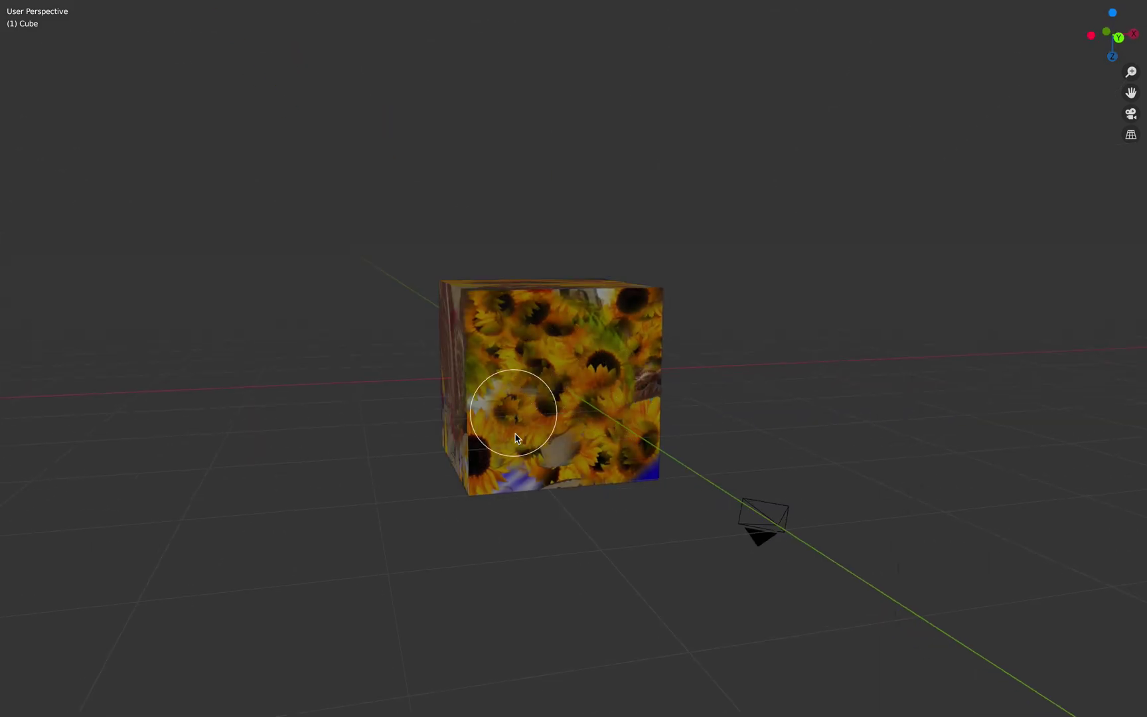
pyautogui.moveTo(559, 476); pyautogui.dragTo(619, 410, button='middle')
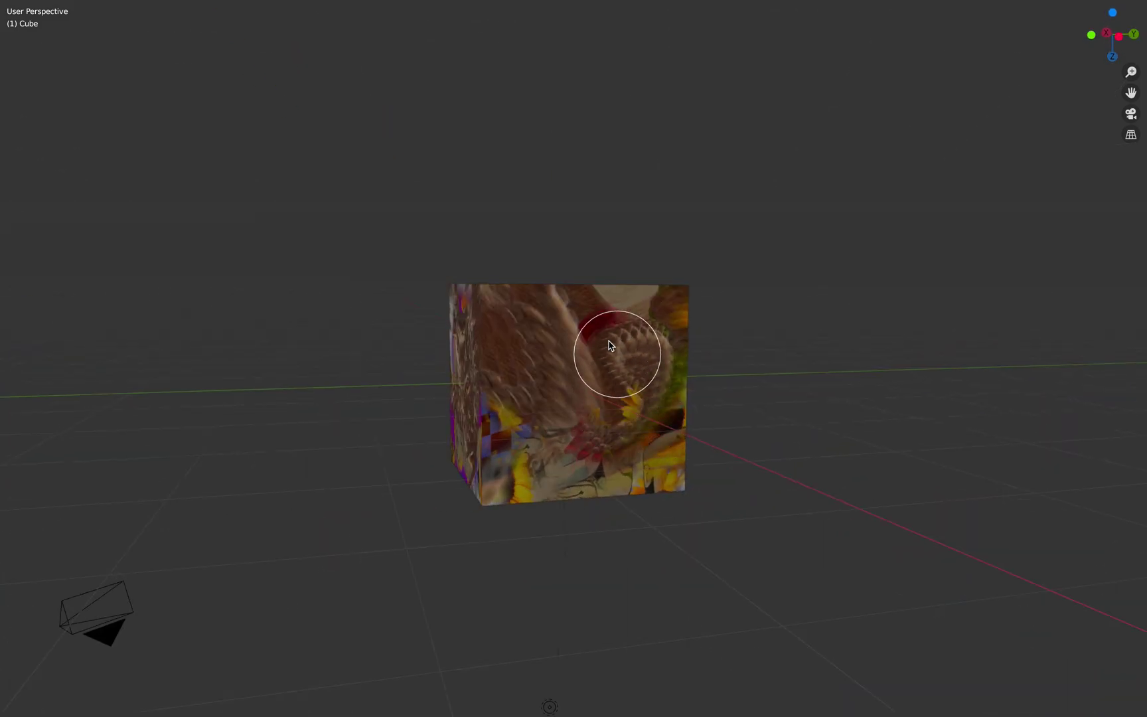
pyautogui.moveTo(609, 340)
pyautogui.mouseDown()
pyautogui.moveTo(559, 320)
pyautogui.moveTo(619, 320)
pyautogui.moveTo(540, 294)
pyautogui.moveTo(699, 321)
pyautogui.mouseUp()
pyautogui.moveTo(699, 321)
pyautogui.mouseDown(button='middle')
pyautogui.moveTo(664, 472)
pyautogui.moveTo(614, 448)
pyautogui.mouseUp(button='middle')
pyautogui.moveTo(550, 409)
pyautogui.mouseDown(button='middle')
pyautogui.moveTo(589, 430)
pyautogui.moveTo(590, 396)
pyautogui.mouseUp(button='middle')
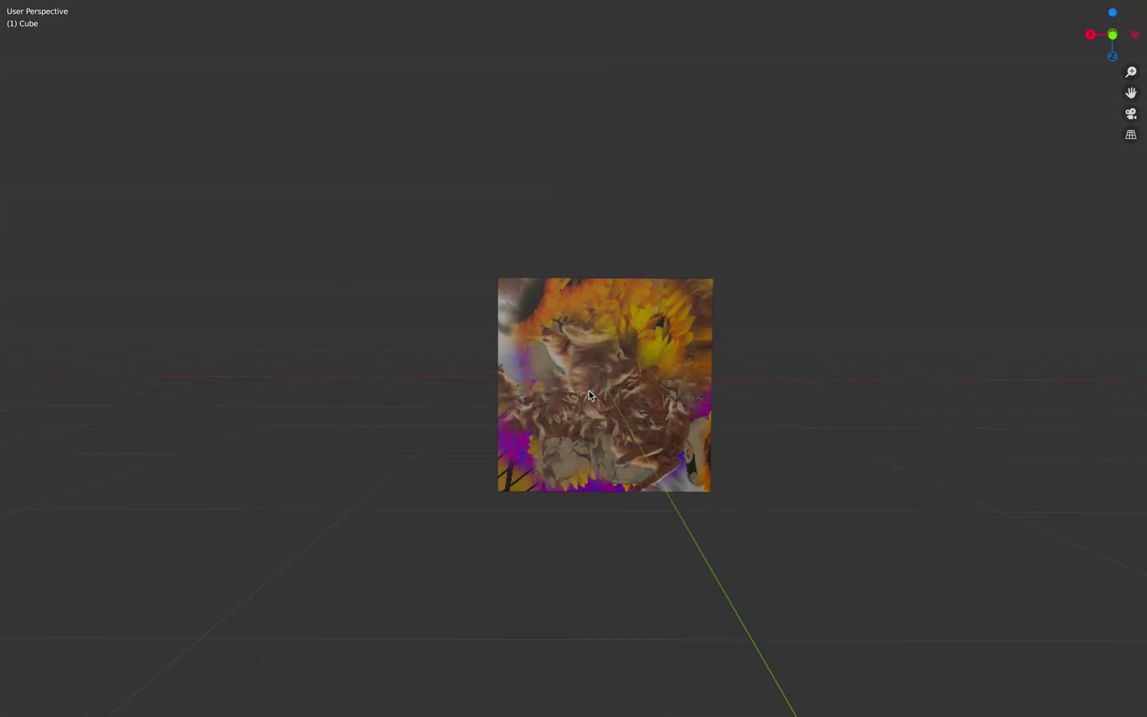
pyautogui.moveTo(590, 396)
pyautogui.mouseDown()
pyautogui.moveTo(568, 364)
pyautogui.moveTo(594, 384)
pyautogui.mouseUp()
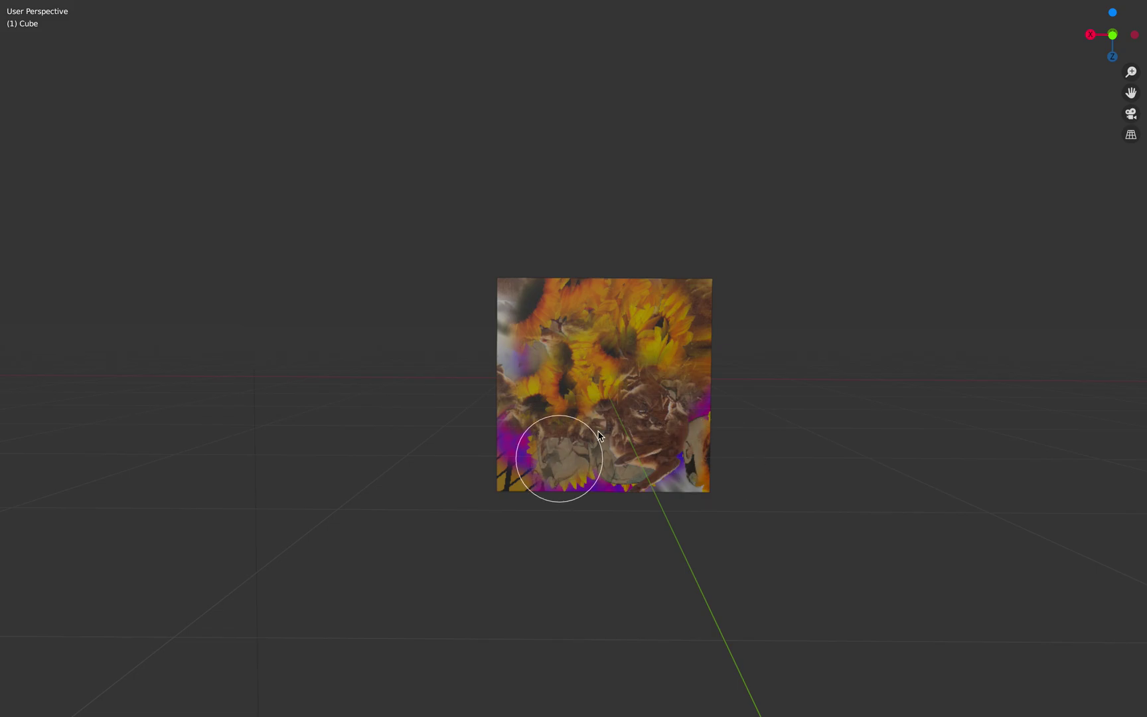
pyautogui.moveTo(599, 436); pyautogui.dragTo(558, 332, button='middle')
# Leave the full-screen viewport and switch the cube from Texture Paint to Object Mode.
pyautogui.press('Tab')
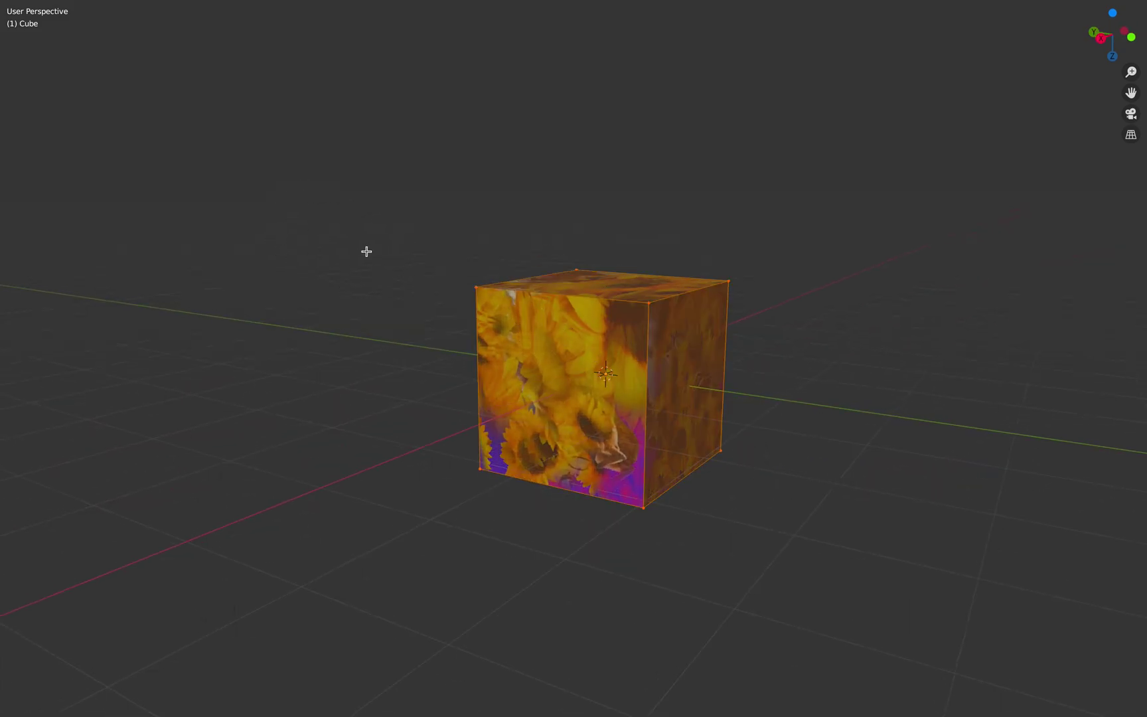
pyautogui.press('Tab')
pyautogui.moveTo(430, 277); pyautogui.dragTo(417, 287, button='middle')
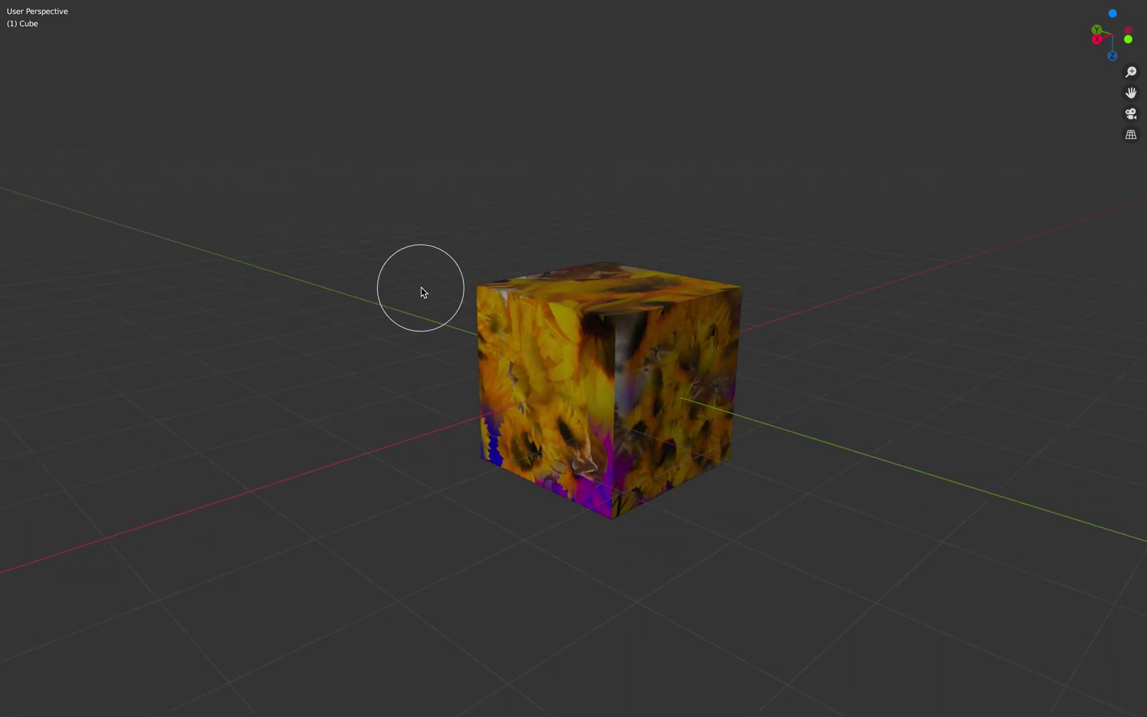
pyautogui.hotkey('ctrl', 'alt', 'space')
pyautogui.click(54, 234)
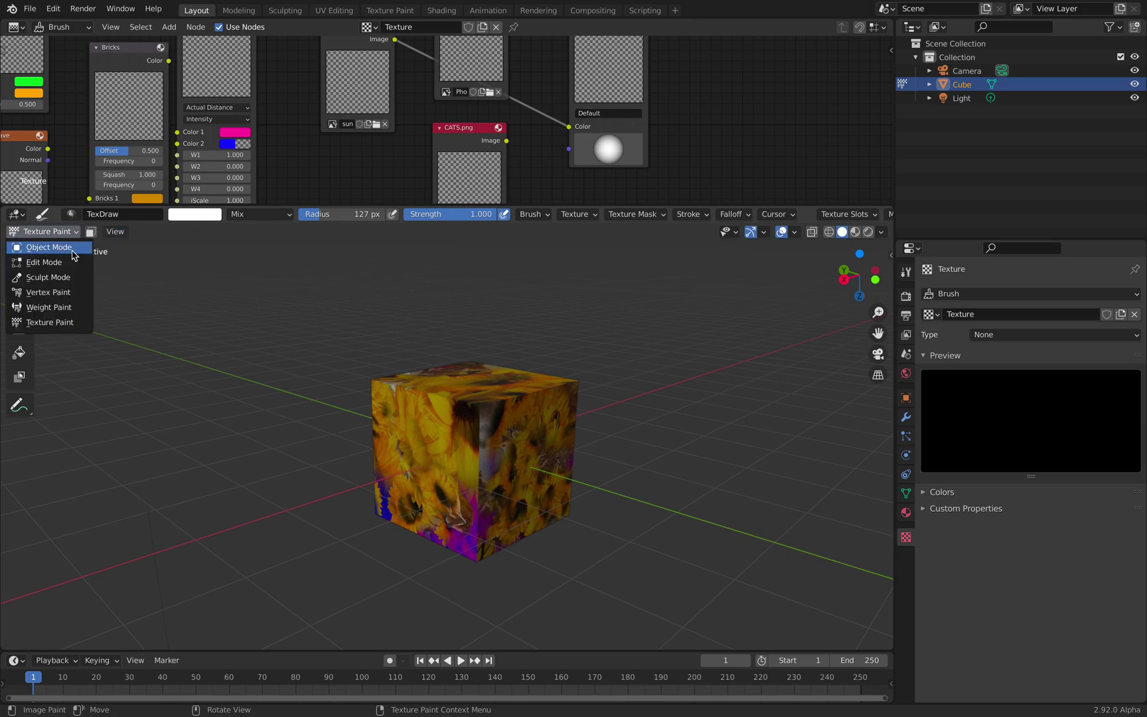
pyautogui.click(73, 252)
pyautogui.keyDown('shift'); pyautogui.moveTo(543, 414); pyautogui.dragTo(422, 363, button='middle'); pyautogui.keyUp('shift')
pyautogui.moveTo(565, 366); pyautogui.dragTo(406, 389, button='middle')
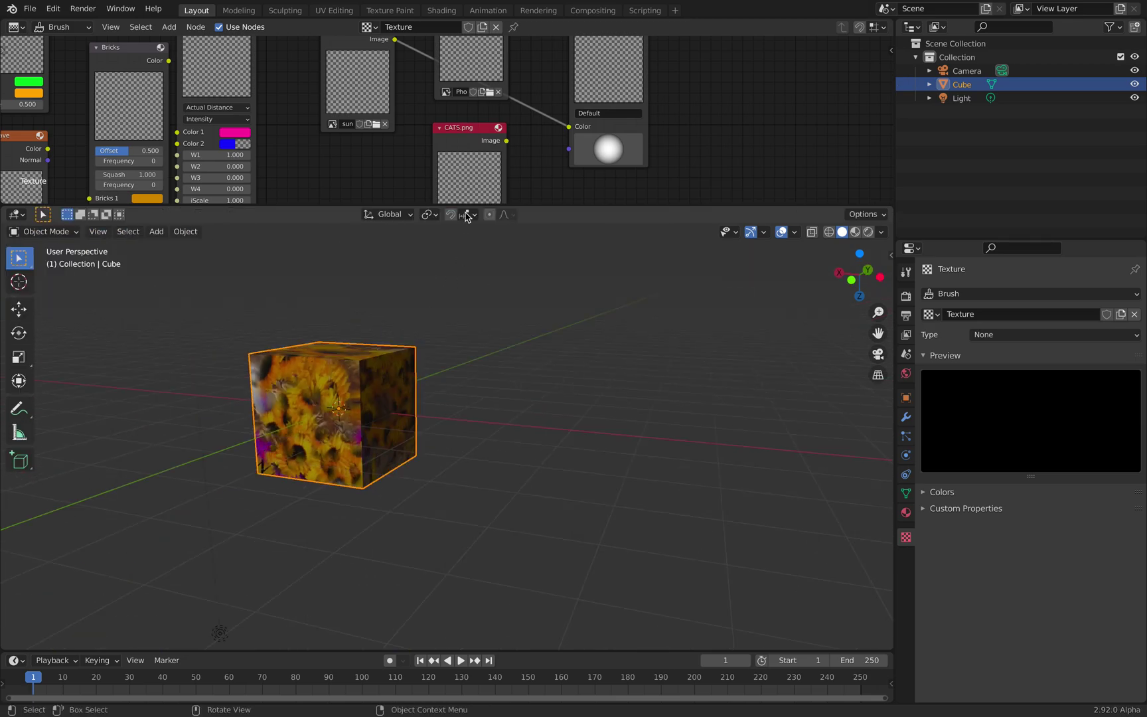
# Enlarge the texture node editor and move the Voronoi node to the outer side of the Checker and Musgrave nodes.
pyautogui.scroll(-2, 508, 166)
pyautogui.moveTo(541, 205); pyautogui.dragTo(555, 301)
pyautogui.scroll(-3, 572, 191)
pyautogui.moveTo(573, 191); pyautogui.dragTo(642, 191, button='middle')
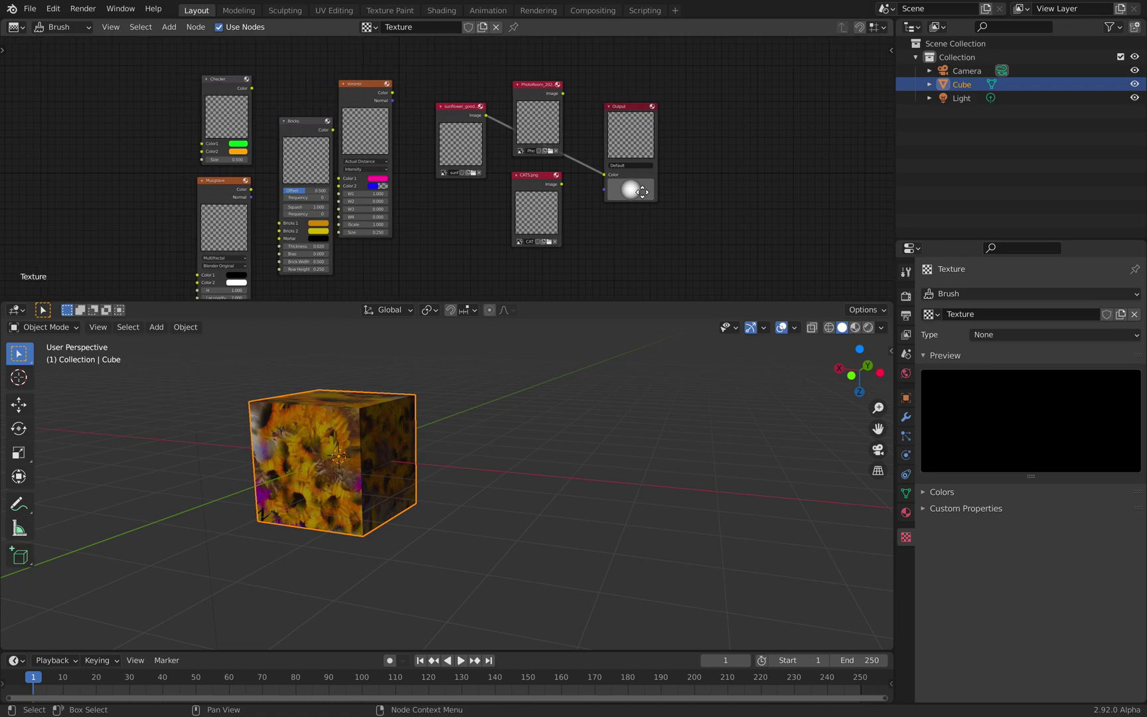
pyautogui.scroll(2, 345, 199)
pyautogui.moveTo(369, 67); pyautogui.dragTo(80, 98)
# Keep the area as the Texture Node Editor, move the sunflower node aside and connect CATS.png to the Output node's Color.
pyautogui.click(17, 26)
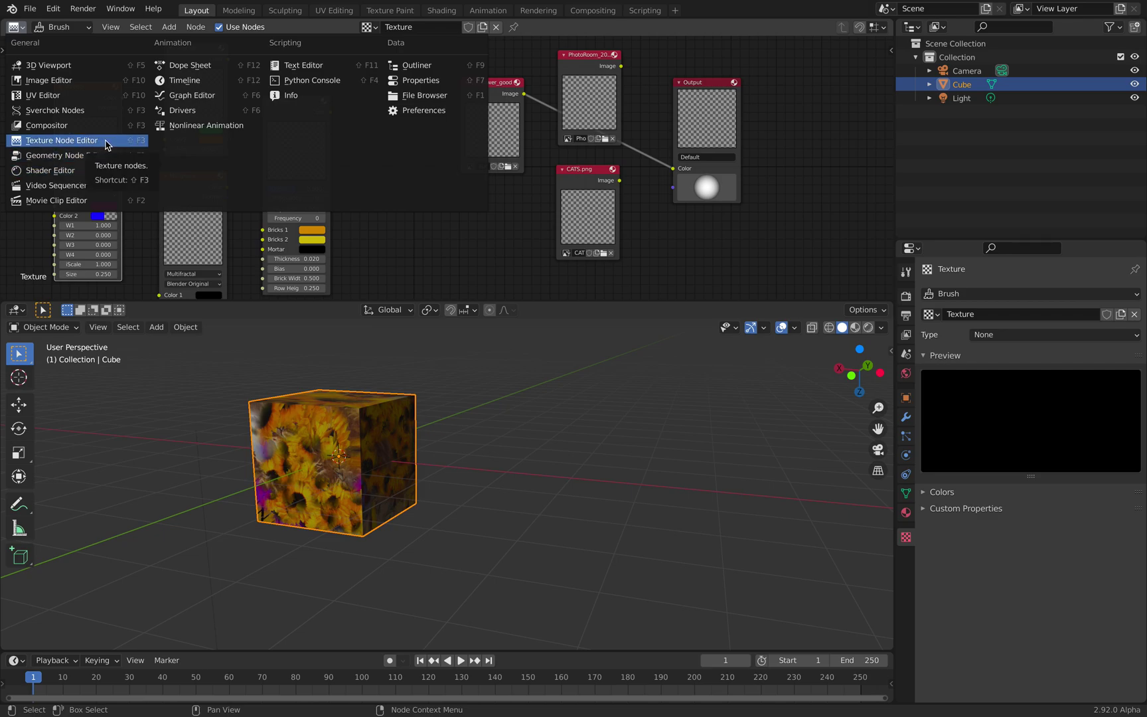
pyautogui.click(104, 142)
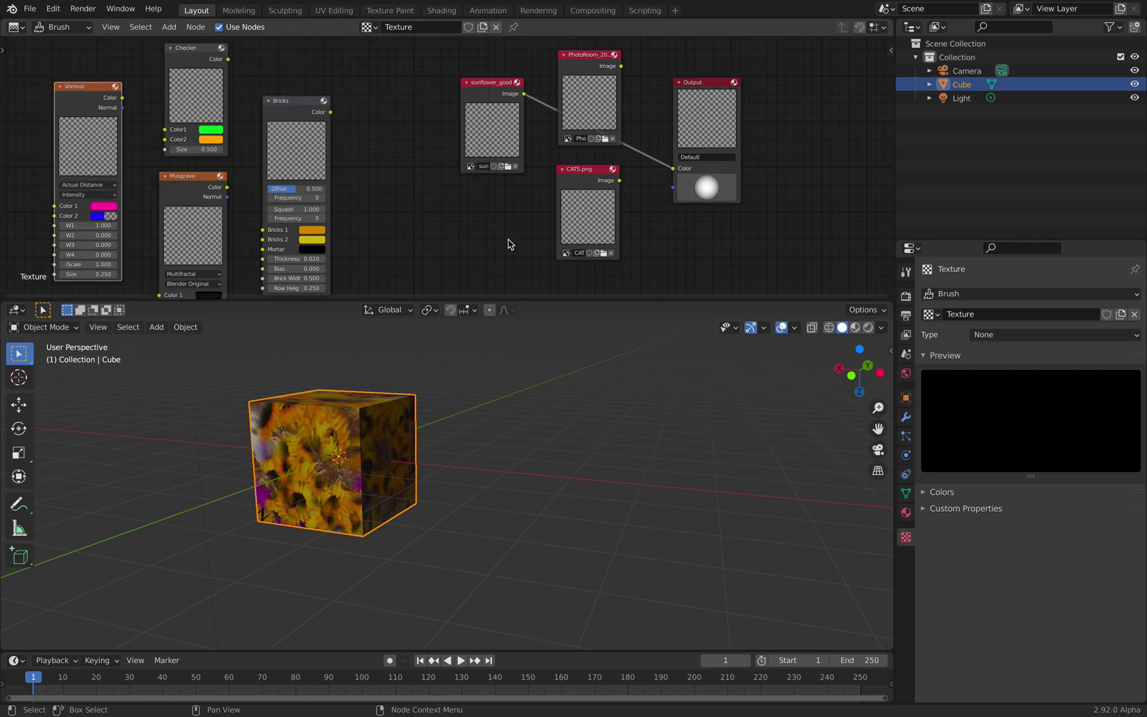
pyautogui.moveTo(410, 166); pyautogui.dragTo(417, 167, button='middle')
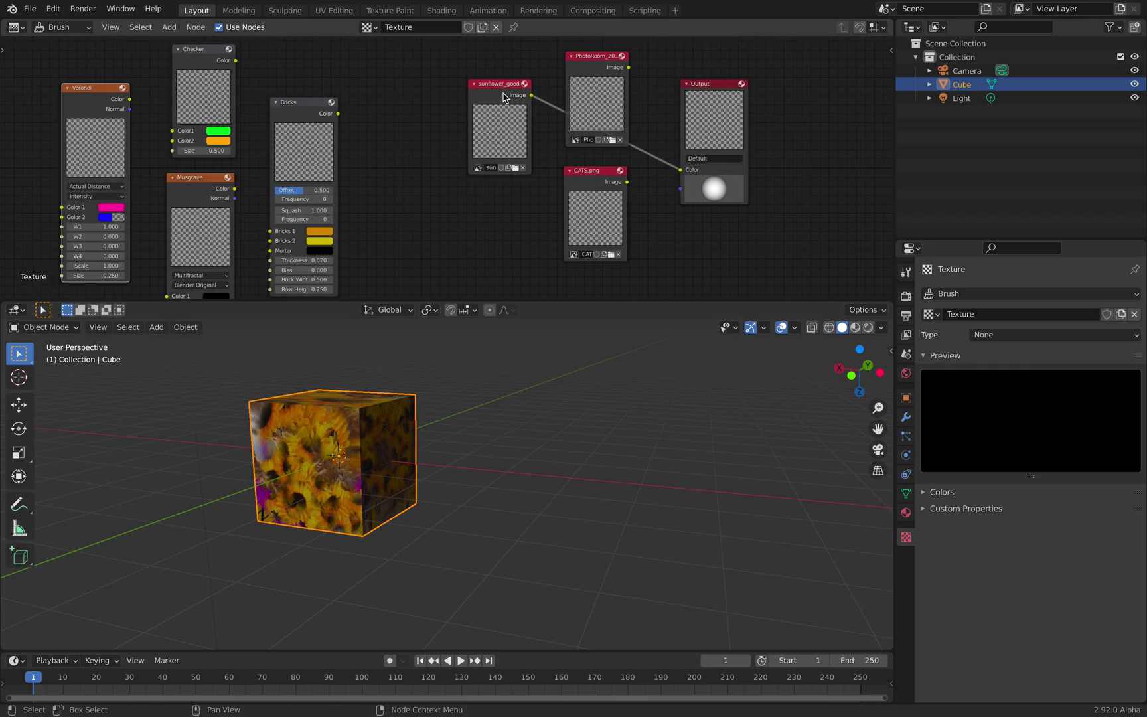
pyautogui.moveTo(504, 96); pyautogui.dragTo(470, 112)
pyautogui.moveTo(626, 182); pyautogui.dragTo(680, 172)
# Bring the cube up close in the viewport and switch it back to Texture Paint mode.
pyautogui.keyDown('shift'); pyautogui.moveTo(455, 496); pyautogui.dragTo(548, 499, button='middle'); pyautogui.keyUp('shift')
pyautogui.scroll(2, 547, 494)
pyautogui.keyDown('shift'); pyautogui.moveTo(536, 446); pyautogui.dragTo(571, 461, button='middle'); pyautogui.keyUp('shift')
pyautogui.moveTo(501, 438); pyautogui.dragTo(471, 372, button='middle')
pyautogui.click(62, 329)
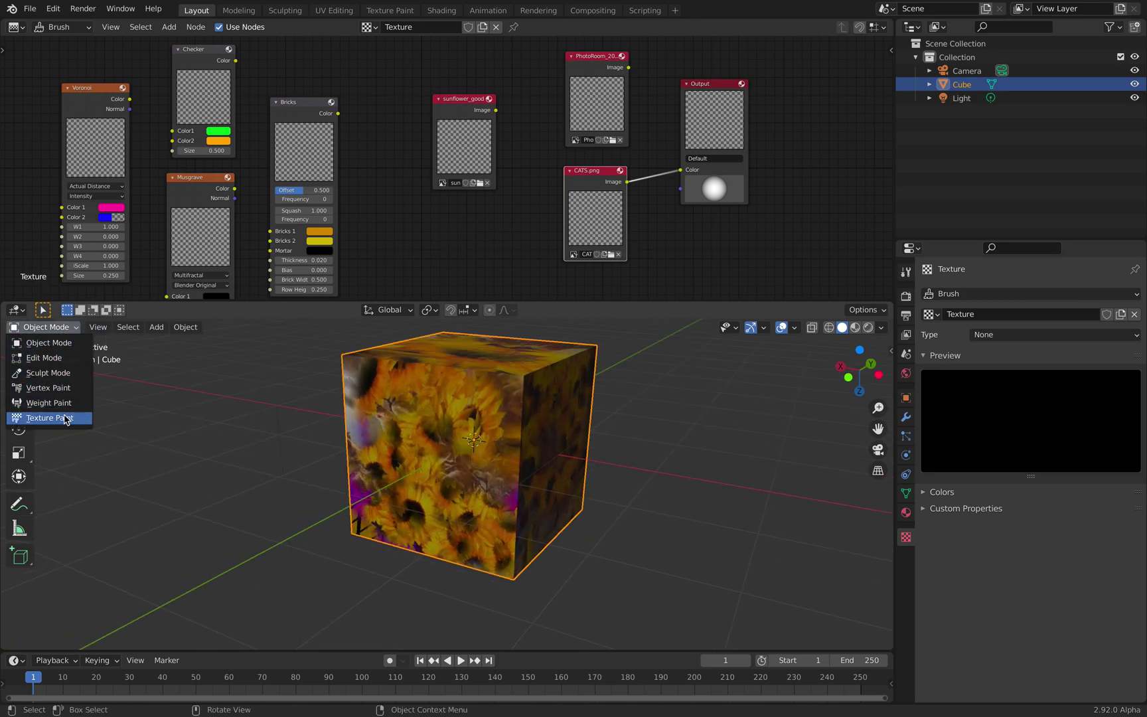
pyautogui.click(78, 418)
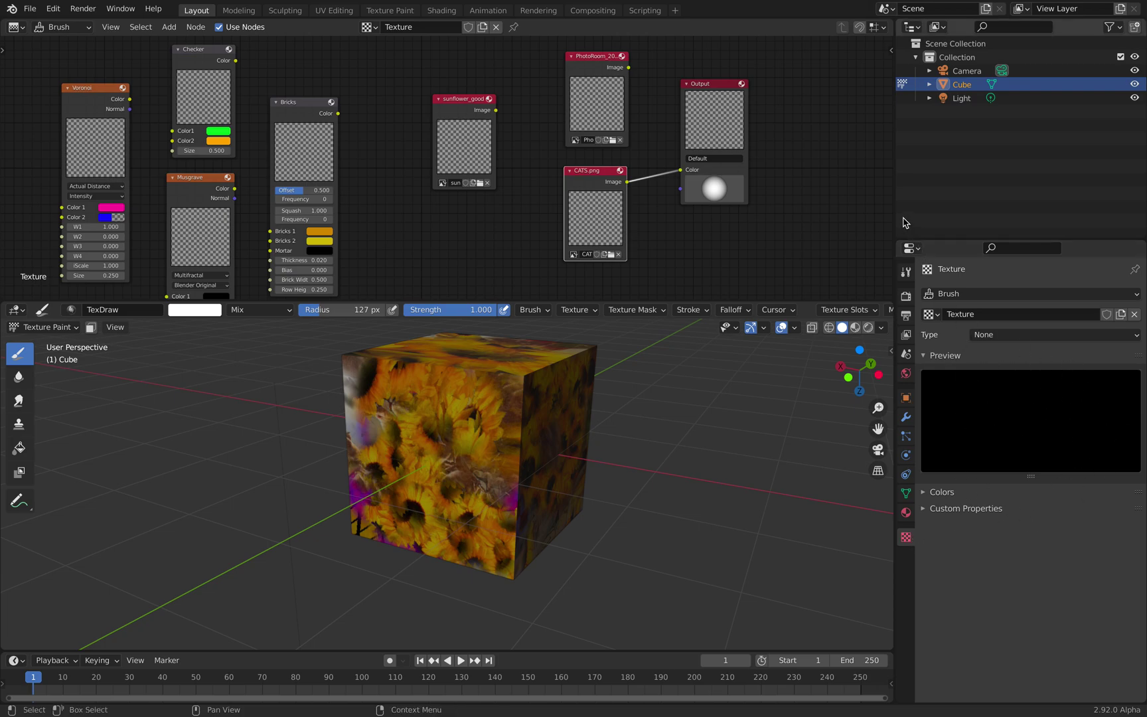
# Widen and heighten the 3D viewport so more of the brush settings header fits.
pyautogui.moveTo(898, 220); pyautogui.dragTo(934, 221)
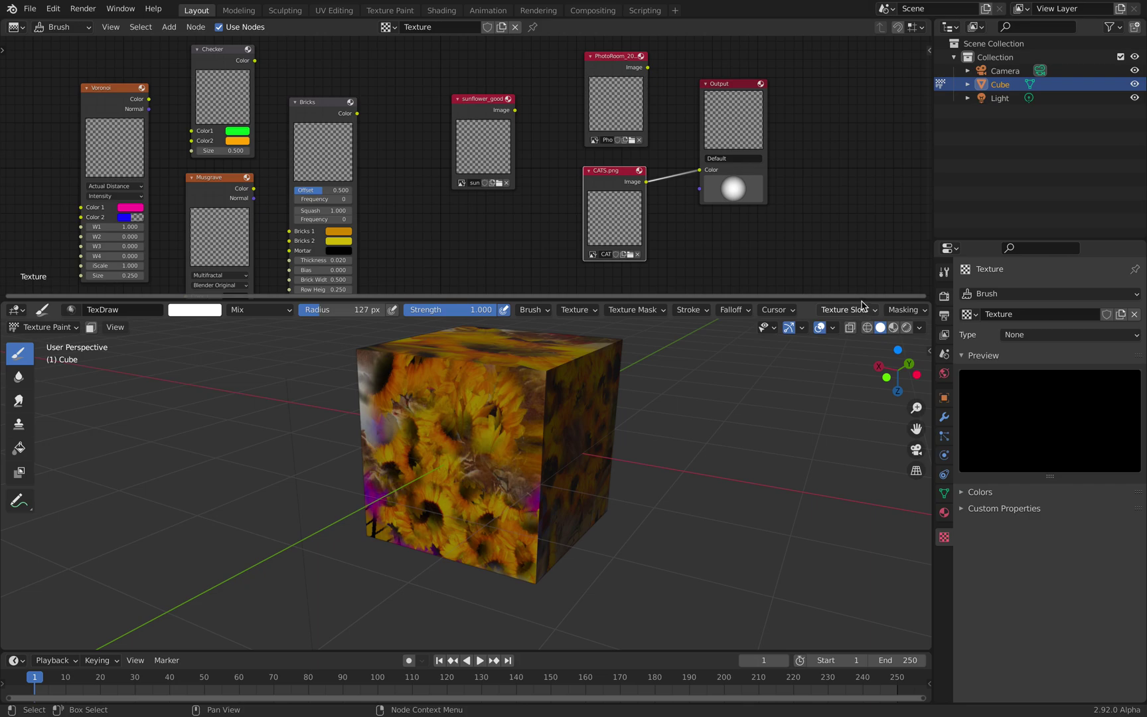
pyautogui.moveTo(866, 301); pyautogui.dragTo(859, 214)
pyautogui.scroll(-2, 734, 249)
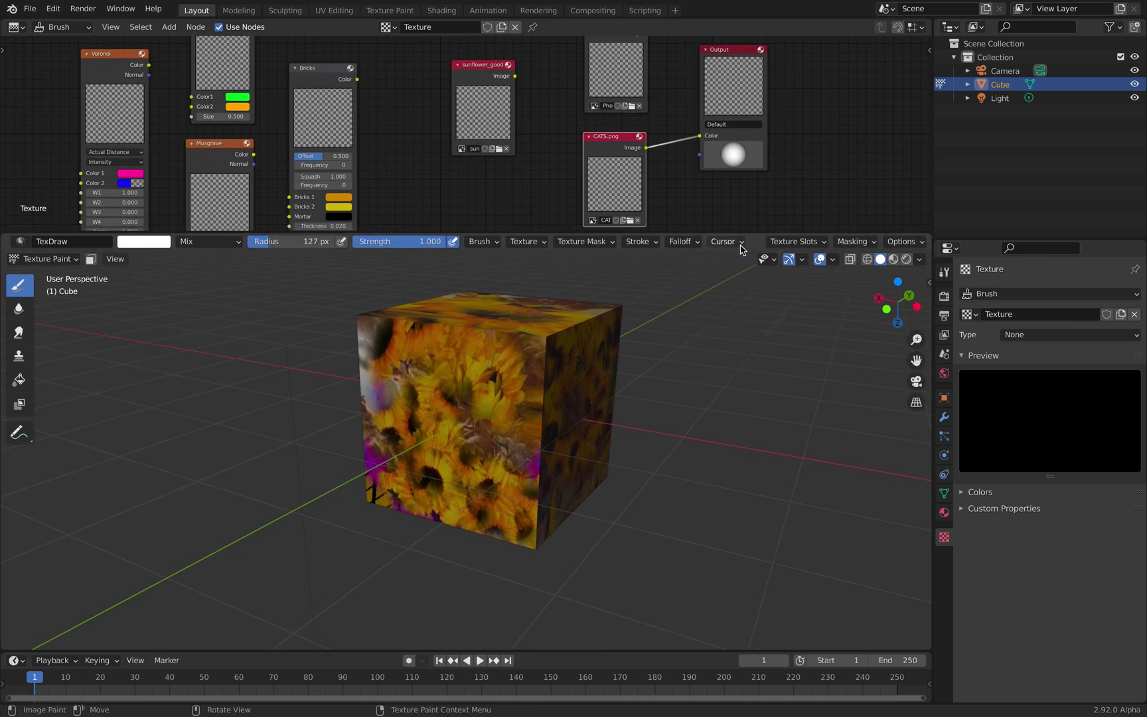
pyautogui.scroll(2, 740, 248)
pyautogui.click(722, 242)
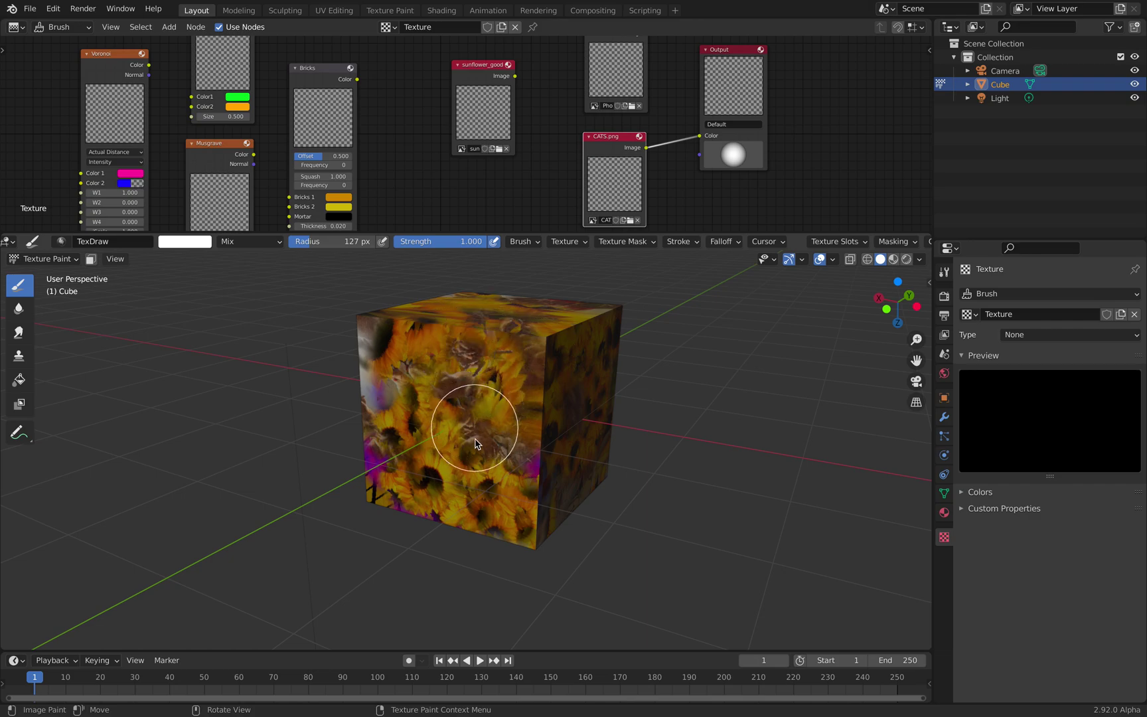
# Paint randomly placed cats over the sunflowers on the front face of the cube.
pyautogui.moveTo(474, 435)
pyautogui.mouseDown()
pyautogui.moveTo(485, 490)
pyautogui.moveTo(425, 452)
pyautogui.mouseUp()
pyautogui.moveTo(409, 410); pyautogui.dragTo(541, 428, button='middle')
pyautogui.scroll(-3, 405, 429)
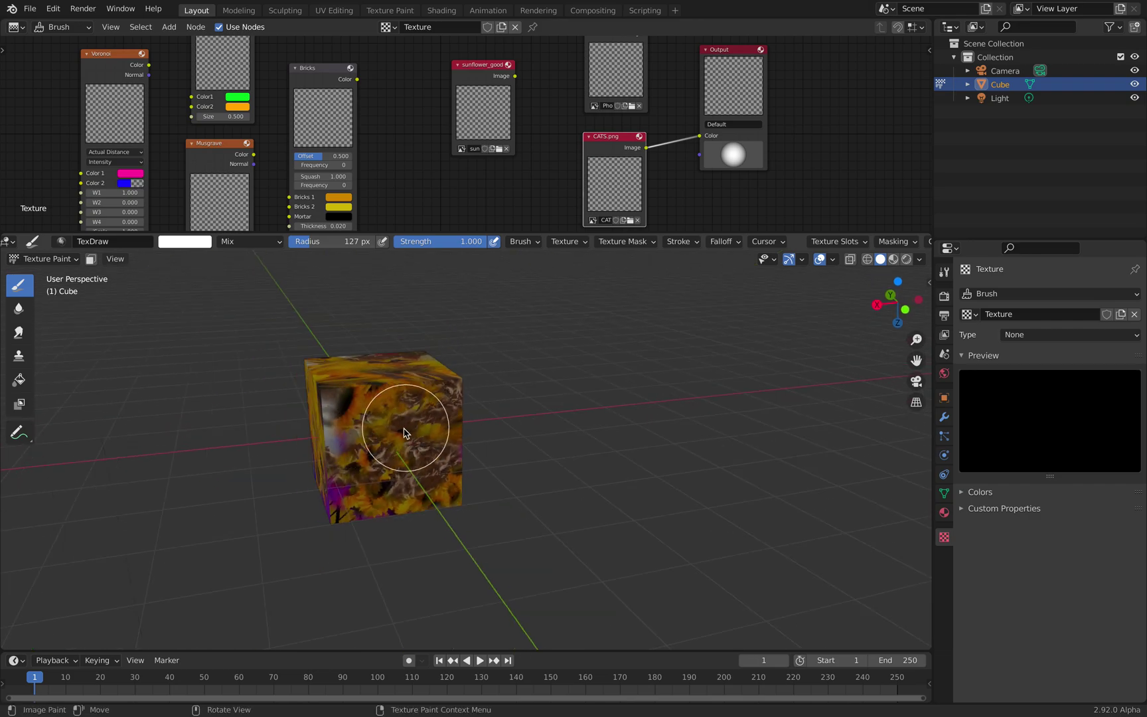
pyautogui.moveTo(404, 430); pyautogui.dragTo(397, 417, button='middle')
pyautogui.scroll(2, 397, 418)
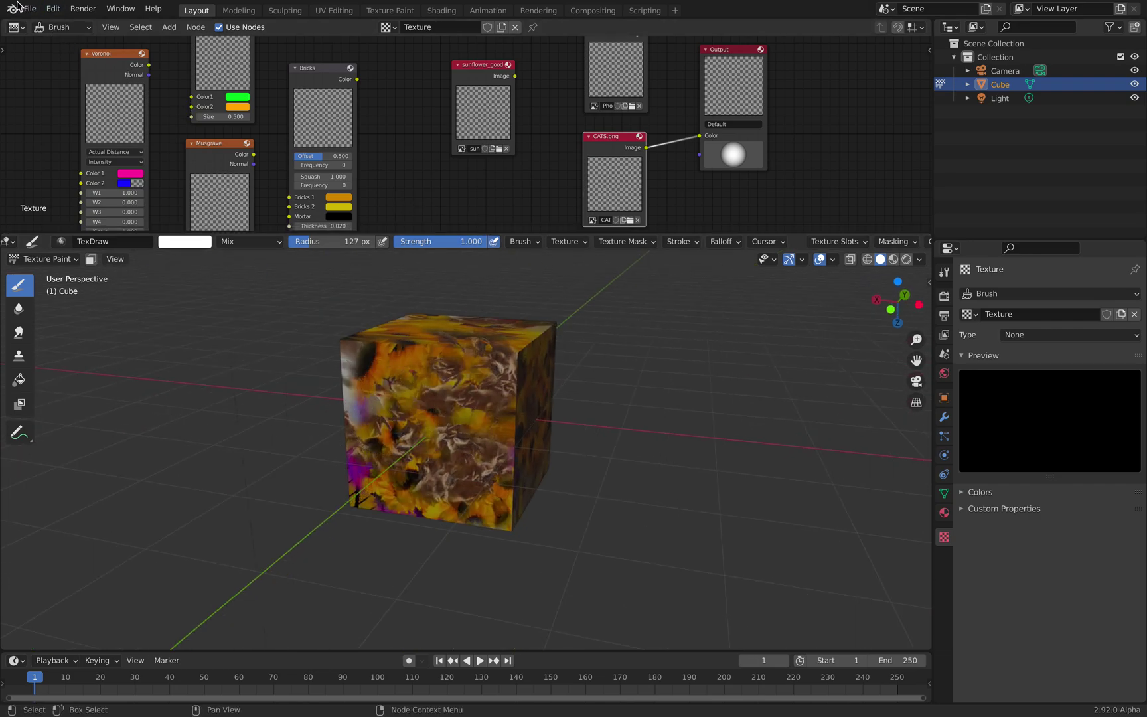
# Open the splash screen to check the Blender version.
pyautogui.click(16, 6)
pyautogui.click(28, 25)
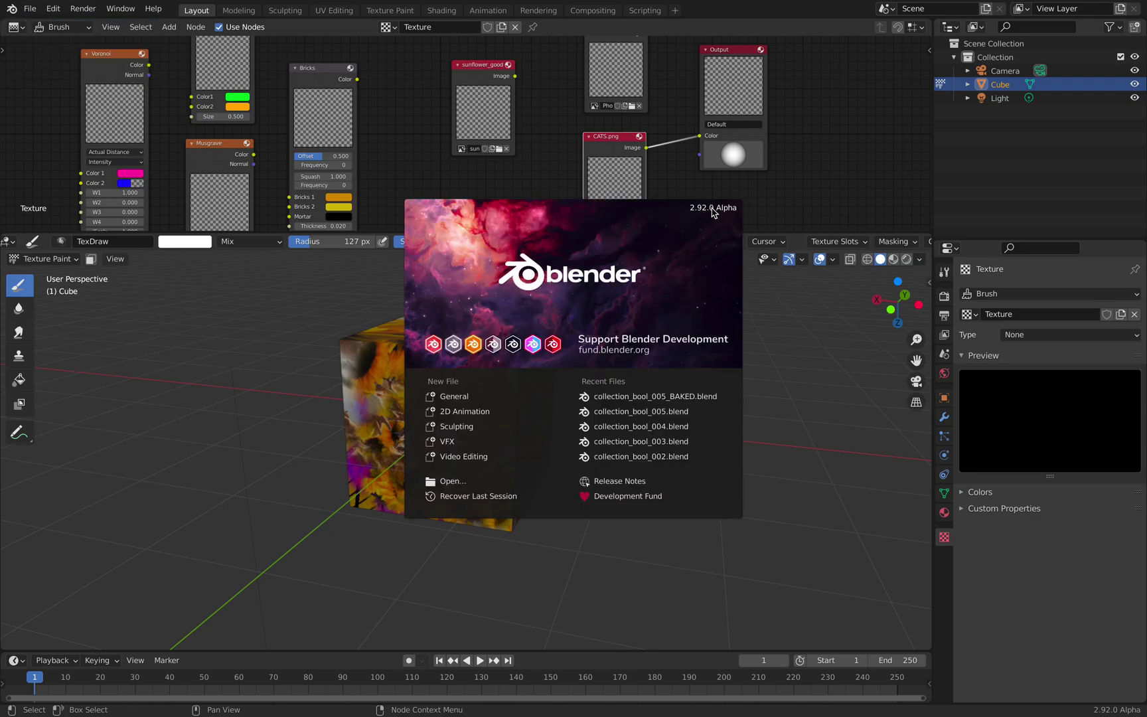
pyautogui.click(786, 234)
# Enlarge the node editor, review the available node categories and add a Curve Time node beside the Output node.
pyautogui.moveTo(786, 233); pyautogui.dragTo(786, 282)
pyautogui.moveTo(469, 176); pyautogui.dragTo(494, 236, button='middle')
pyautogui.scroll(3, 541, 177)
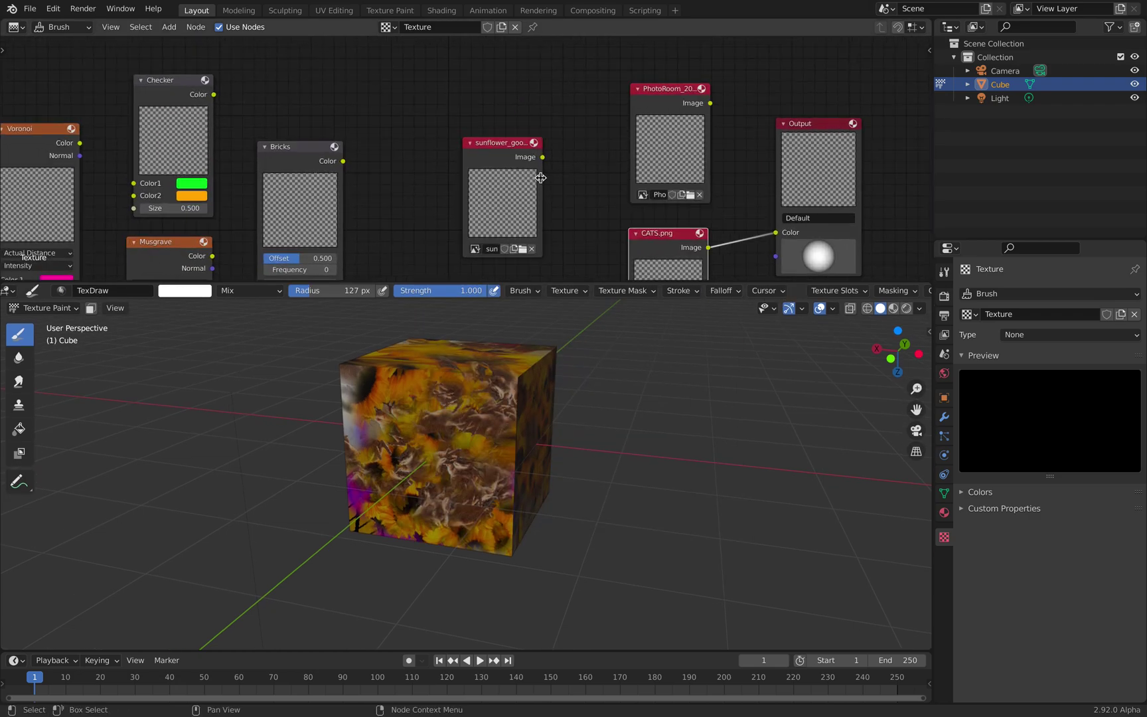
pyautogui.moveTo(541, 178); pyautogui.dragTo(213, 137, button='middle')
pyautogui.scroll(-3, 645, 138)
pyautogui.hotkey('shift', 'a')
pyautogui.moveTo(646, 134)
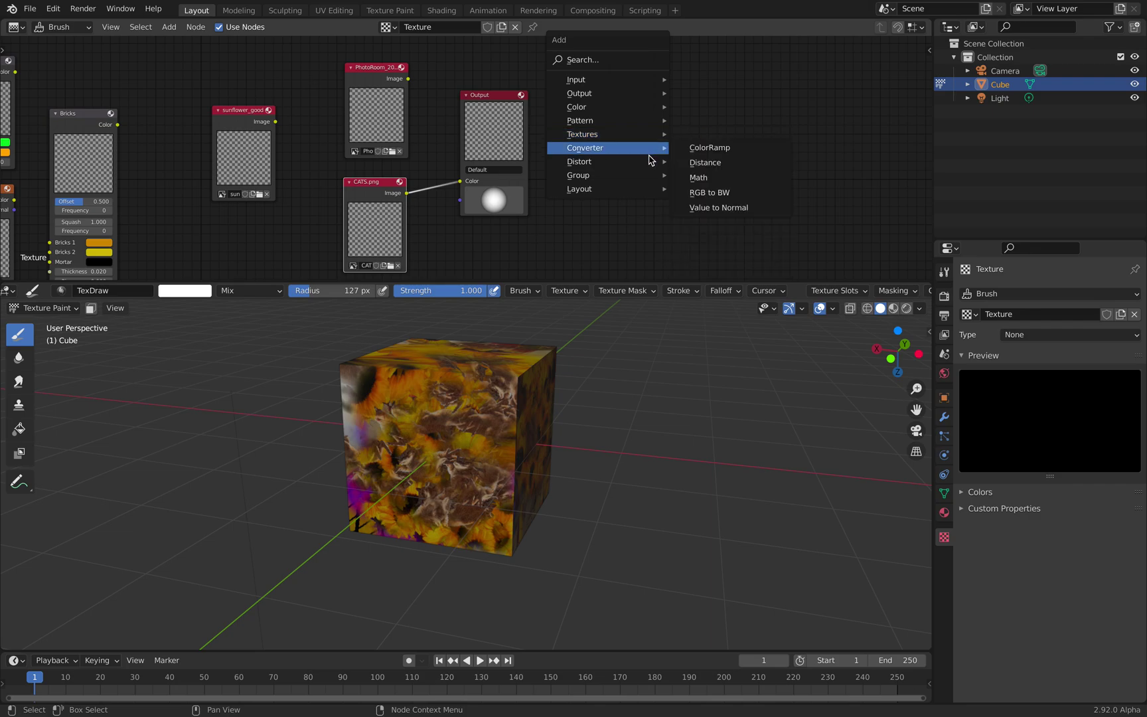
pyautogui.moveTo(645, 111)
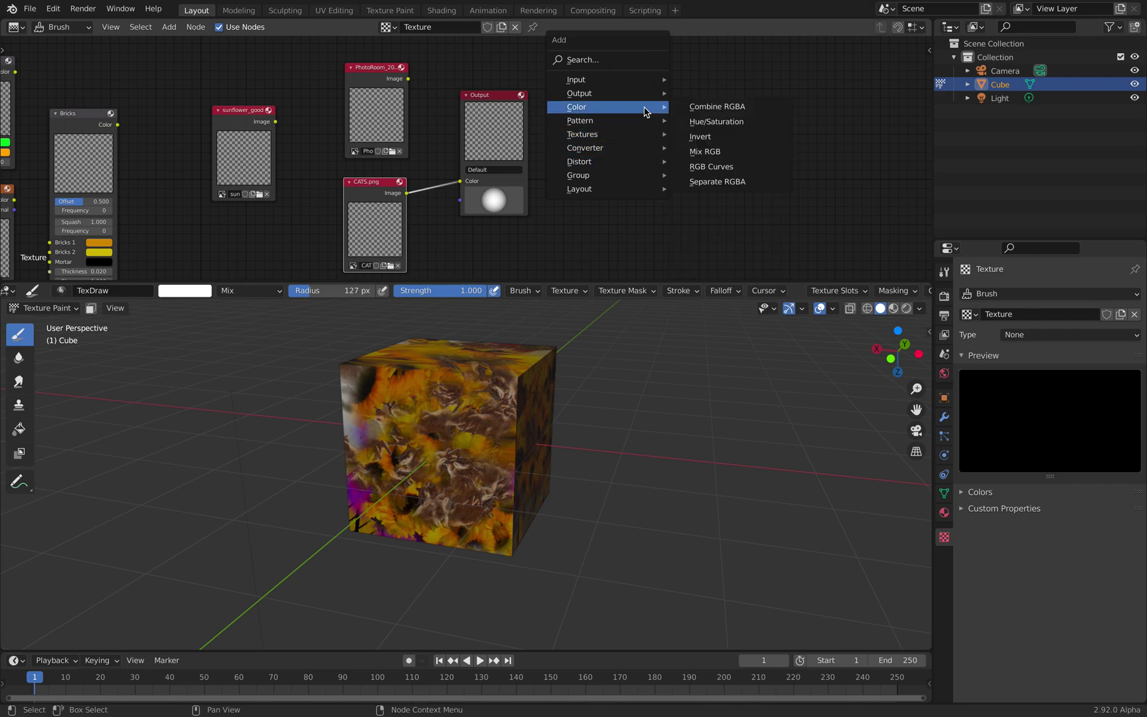
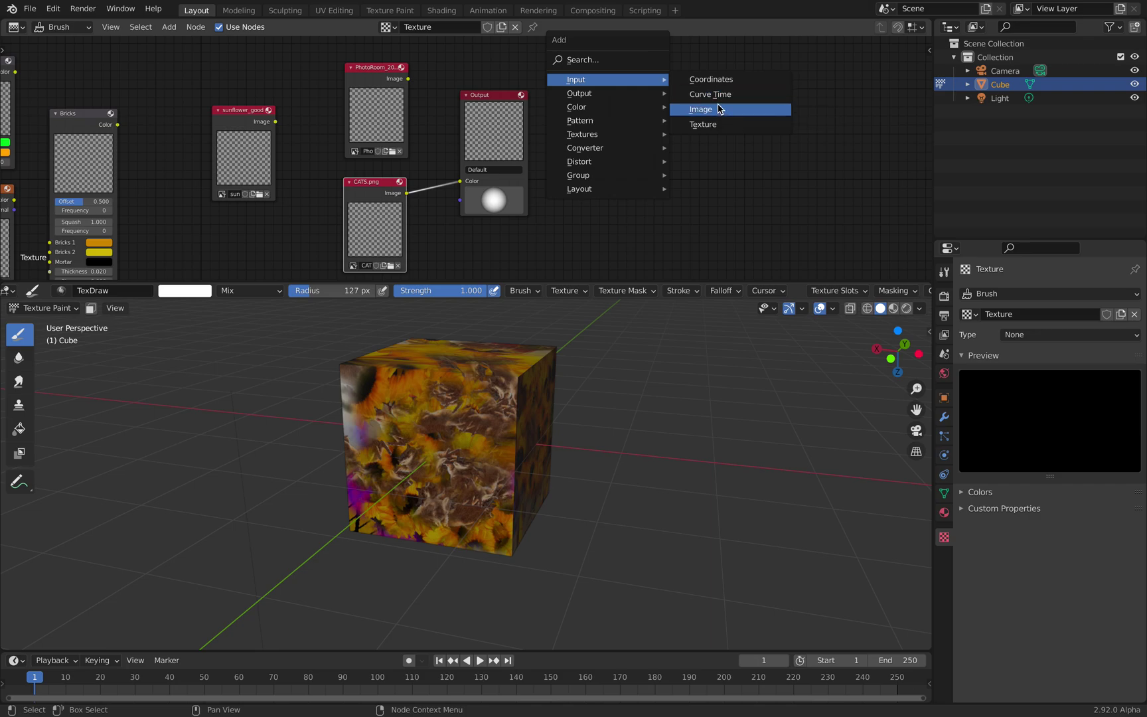
pyautogui.click(723, 96)
pyautogui.click(595, 111)
pyautogui.moveTo(633, 115); pyautogui.dragTo(624, 129)
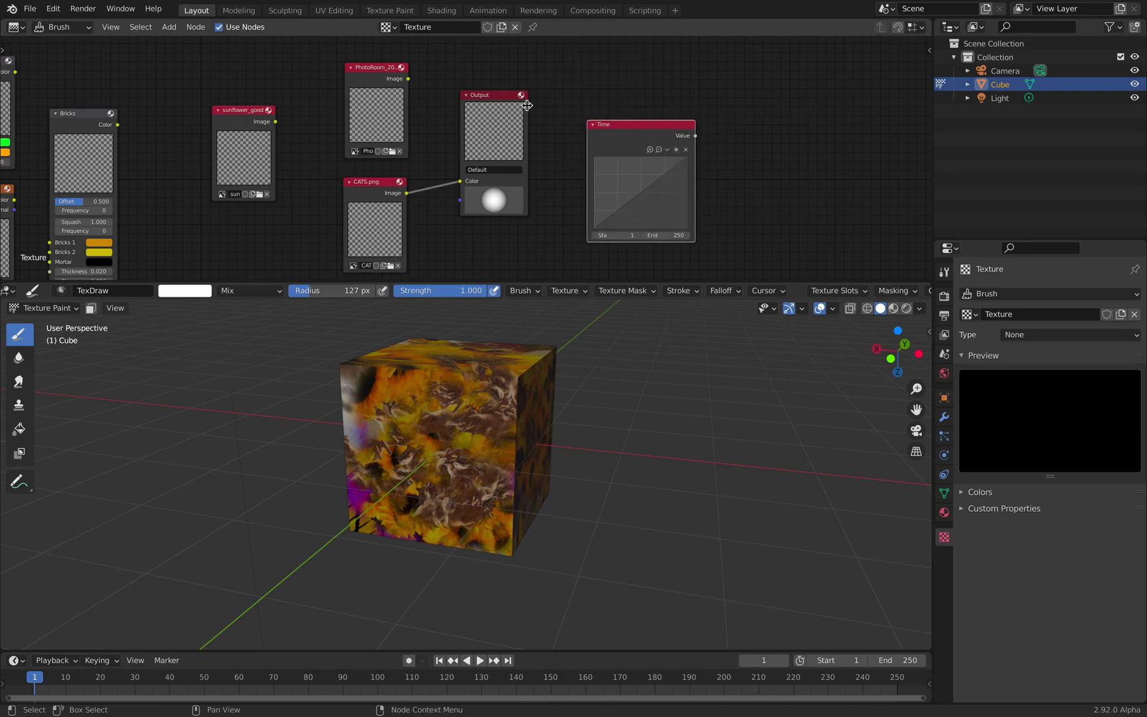
# Rearrange the nodes so the Output node is farther away, CATS.png sits beside it and the Time node precedes both.
pyautogui.moveTo(510, 96); pyautogui.dragTo(731, 91)
pyautogui.moveTo(628, 145); pyautogui.dragTo(517, 219)
pyautogui.moveTo(536, 182); pyautogui.dragTo(549, 101, button='middle')
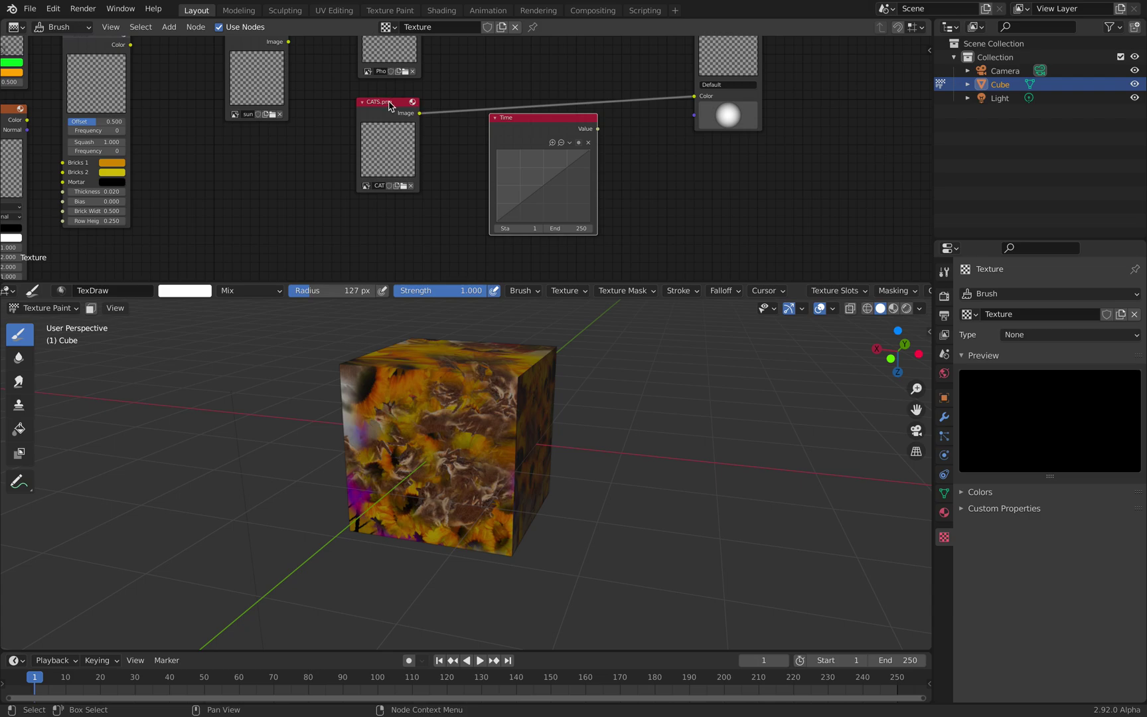
pyautogui.moveTo(390, 104); pyautogui.dragTo(579, 56)
pyautogui.moveTo(536, 121); pyautogui.dragTo(436, 120)
pyautogui.scroll(1, 433, 147)
pyautogui.moveTo(434, 148); pyautogui.dragTo(390, 196, button='middle')
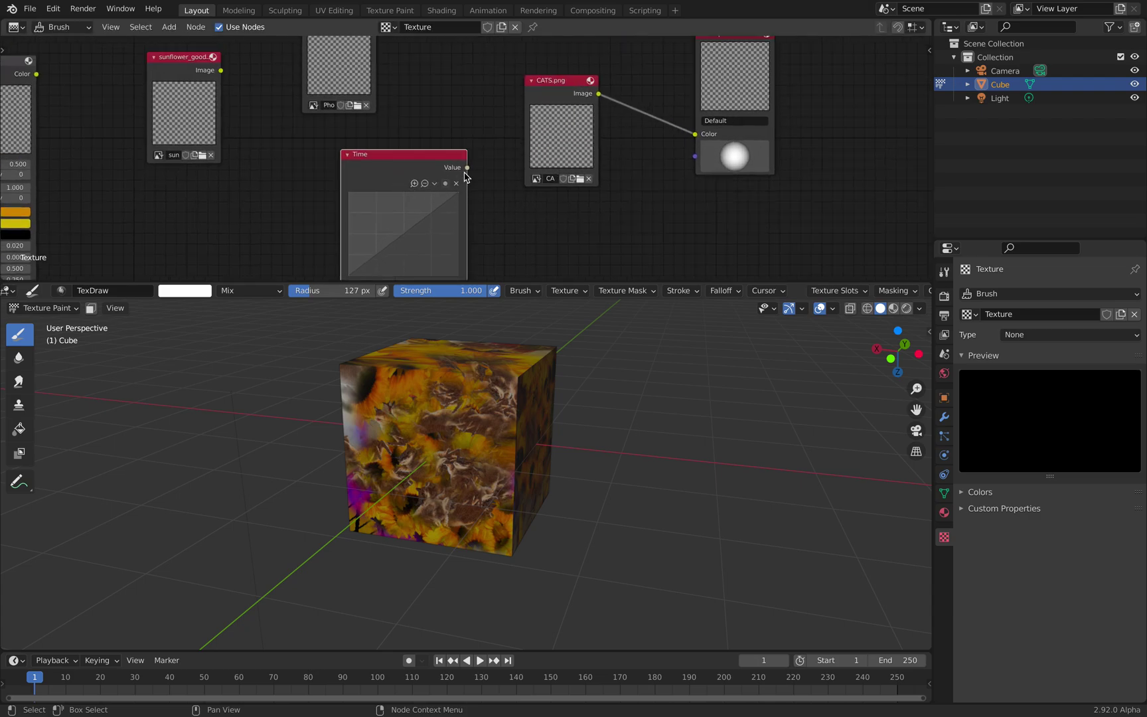
# Connect the Time node's Value to the Output node's Color and paint a stroke across the cube's front face.
pyautogui.moveTo(467, 167); pyautogui.dragTo(567, 138)
pyautogui.moveTo(690, 136); pyautogui.dragTo(694, 134)
pyautogui.moveTo(545, 345)
pyautogui.mouseDown()
pyautogui.moveTo(461, 384)
pyautogui.moveTo(440, 473)
pyautogui.moveTo(458, 505)
pyautogui.mouseUp()
# Add a point to the Time node's curve, bend it strongly upward and paint another stroke on the front face.
pyautogui.click(389, 226)
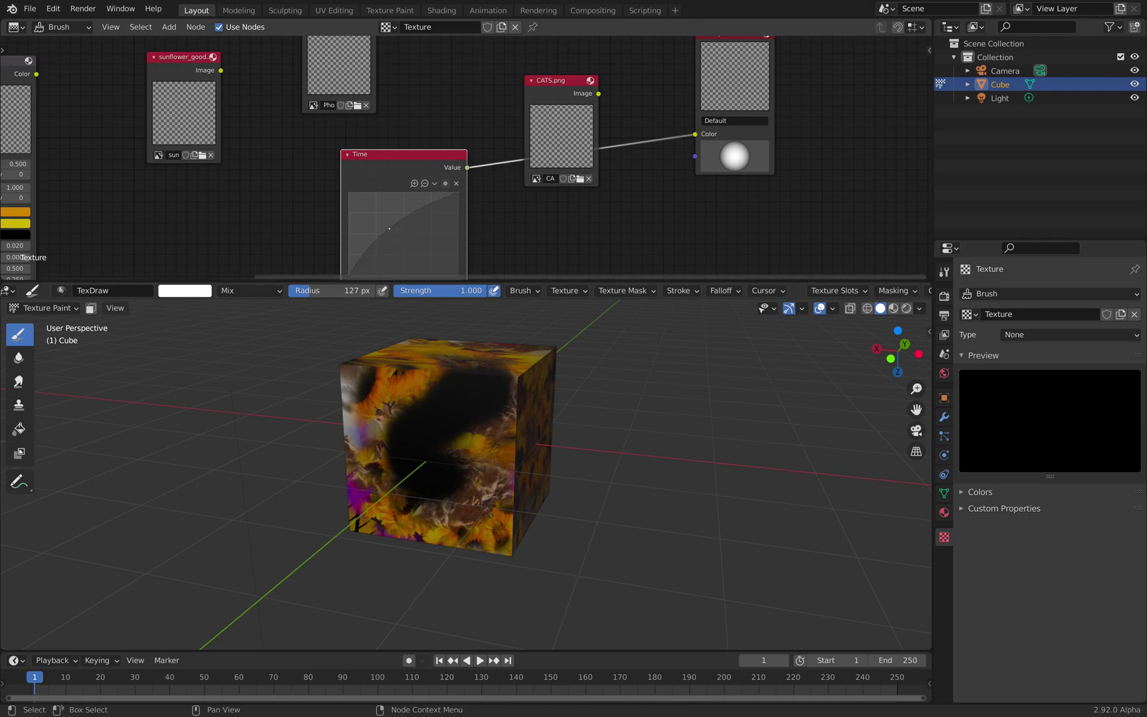
pyautogui.moveTo(456, 425); pyautogui.dragTo(378, 369)
pyautogui.moveTo(389, 226); pyautogui.dragTo(372, 208)
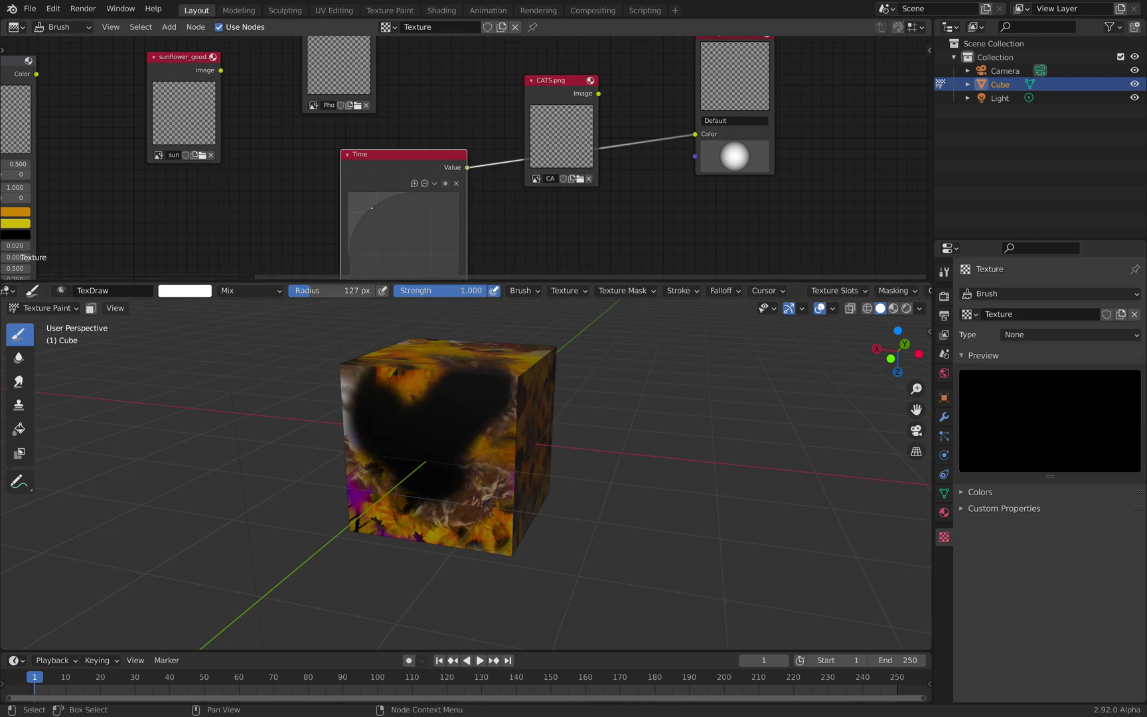
# Paint over the front face, bend the Time node's curve strongly downward and paint another stroke on the adjacent side face.
pyautogui.moveTo(435, 355)
pyautogui.mouseDown()
pyautogui.moveTo(428, 439)
pyautogui.moveTo(494, 448)
pyautogui.mouseUp()
pyautogui.moveTo(494, 448); pyautogui.dragTo(472, 448, button='middle')
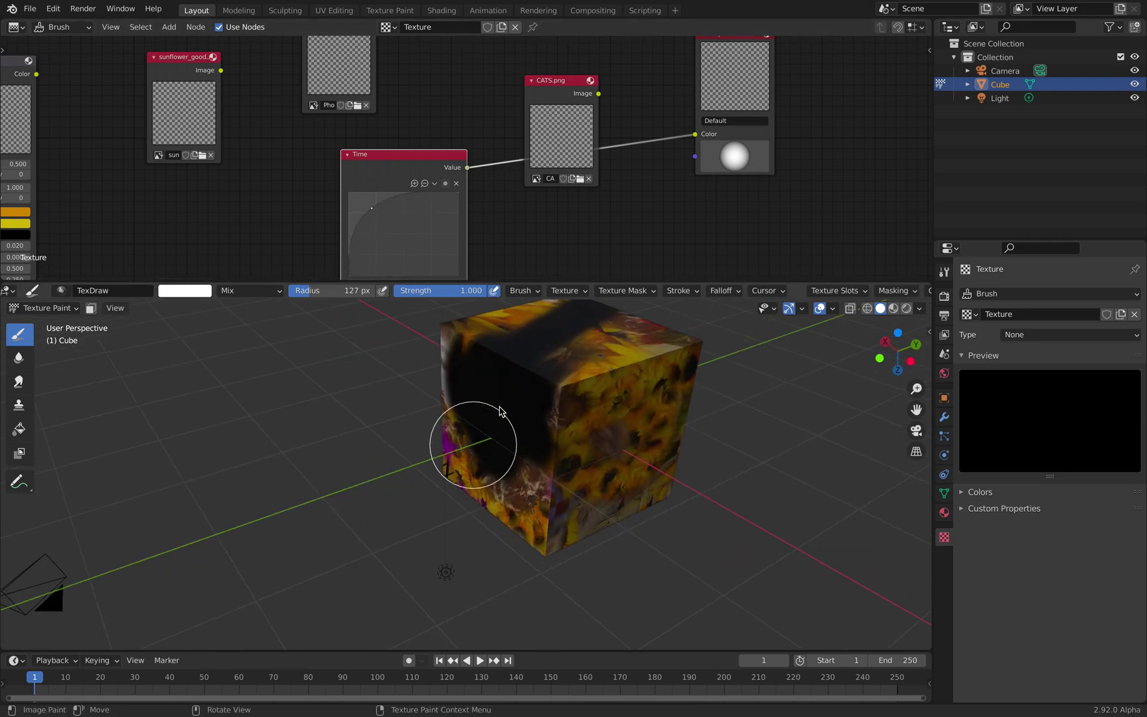
pyautogui.moveTo(373, 207); pyautogui.dragTo(419, 272)
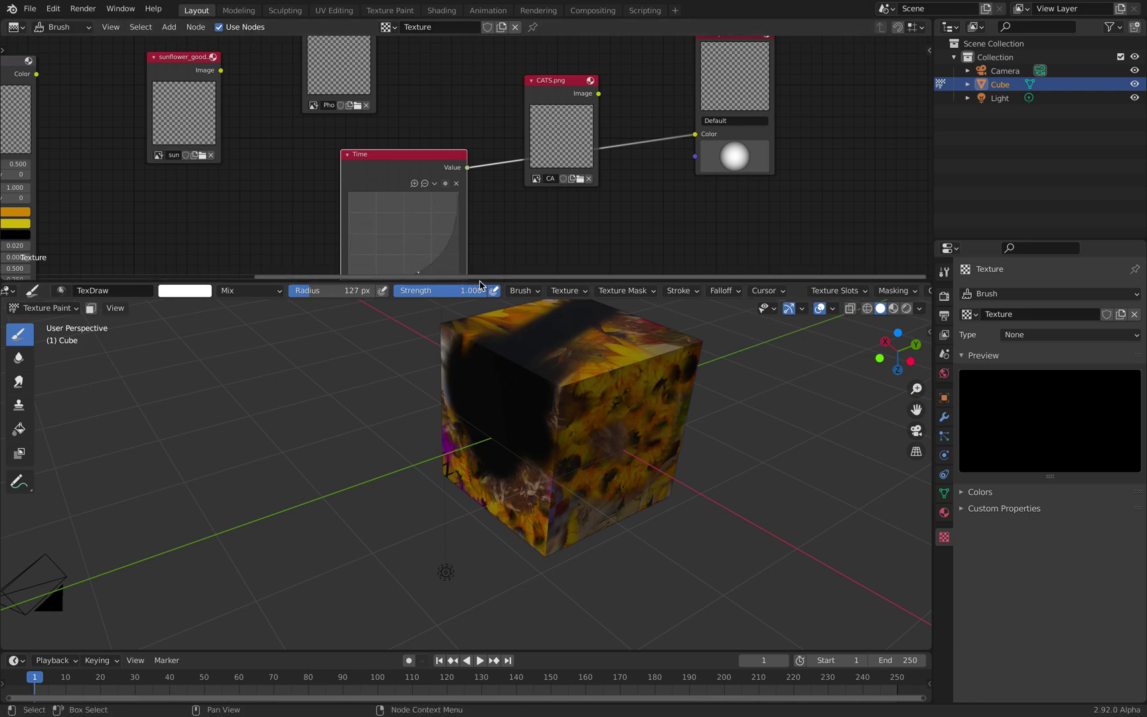
pyautogui.moveTo(602, 411); pyautogui.dragTo(587, 385)
pyautogui.moveTo(442, 153); pyautogui.dragTo(464, 132)
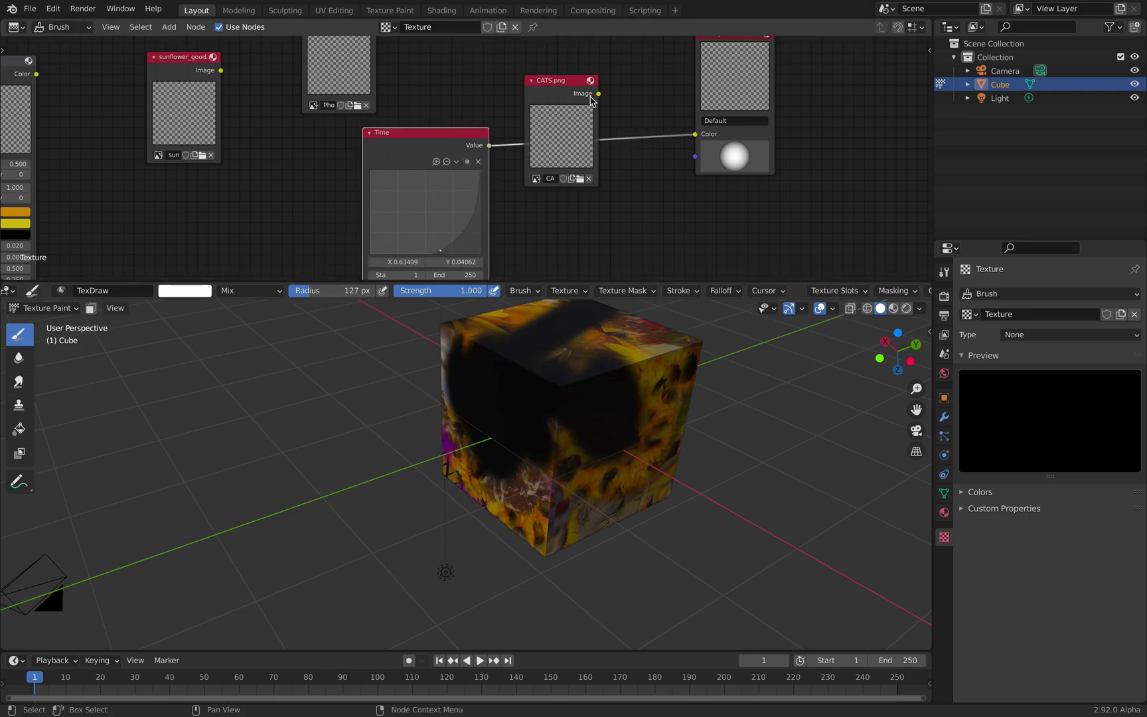
# Connect the CATS.png node's Image to the Output node's Color and paint strokes over the black areas.
pyautogui.moveTo(598, 94); pyautogui.dragTo(695, 135)
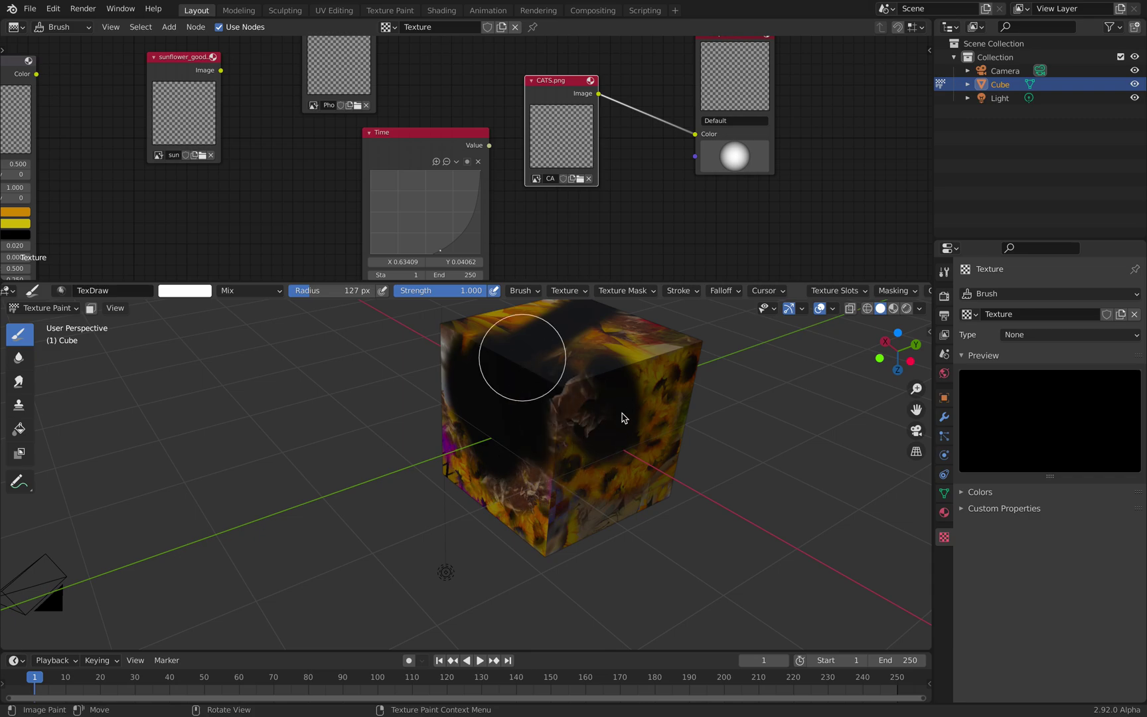
pyautogui.moveTo(622, 413); pyautogui.dragTo(643, 401)
pyautogui.moveTo(644, 400); pyautogui.dragTo(484, 443, button='middle')
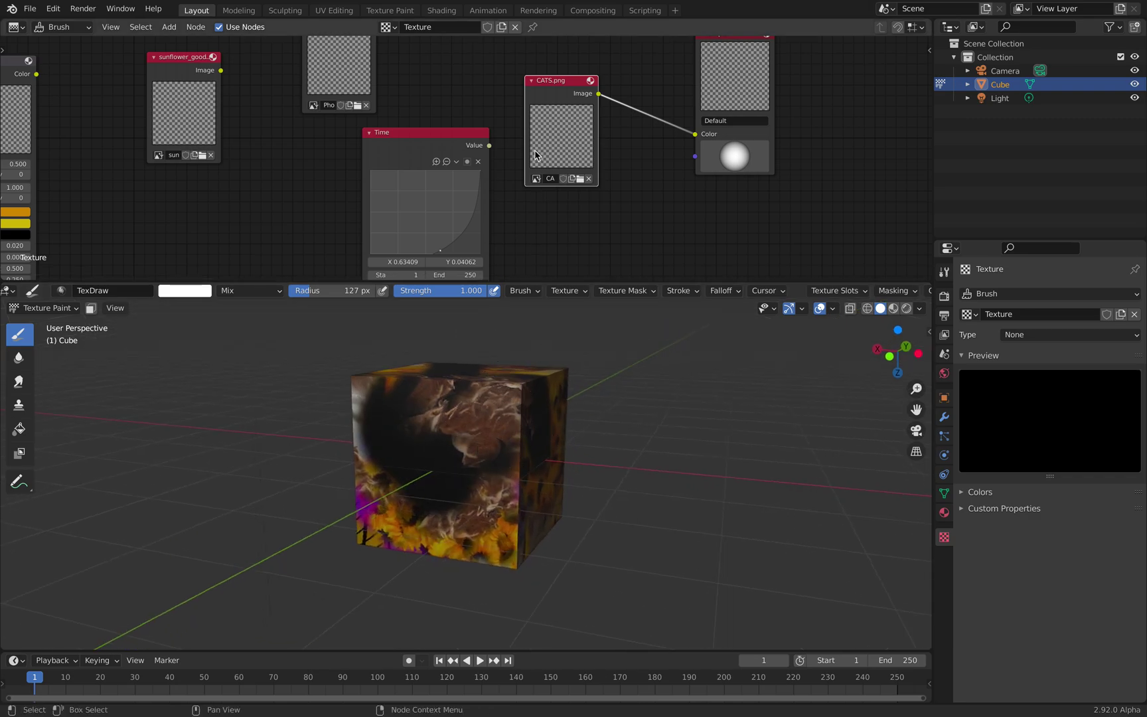
# Connect the Bricks node's Color to the Output node's Color and paint bricks over the front face and another side.
pyautogui.scroll(-8, 535, 152)
pyautogui.moveTo(520, 155); pyautogui.dragTo(568, 131, button='middle')
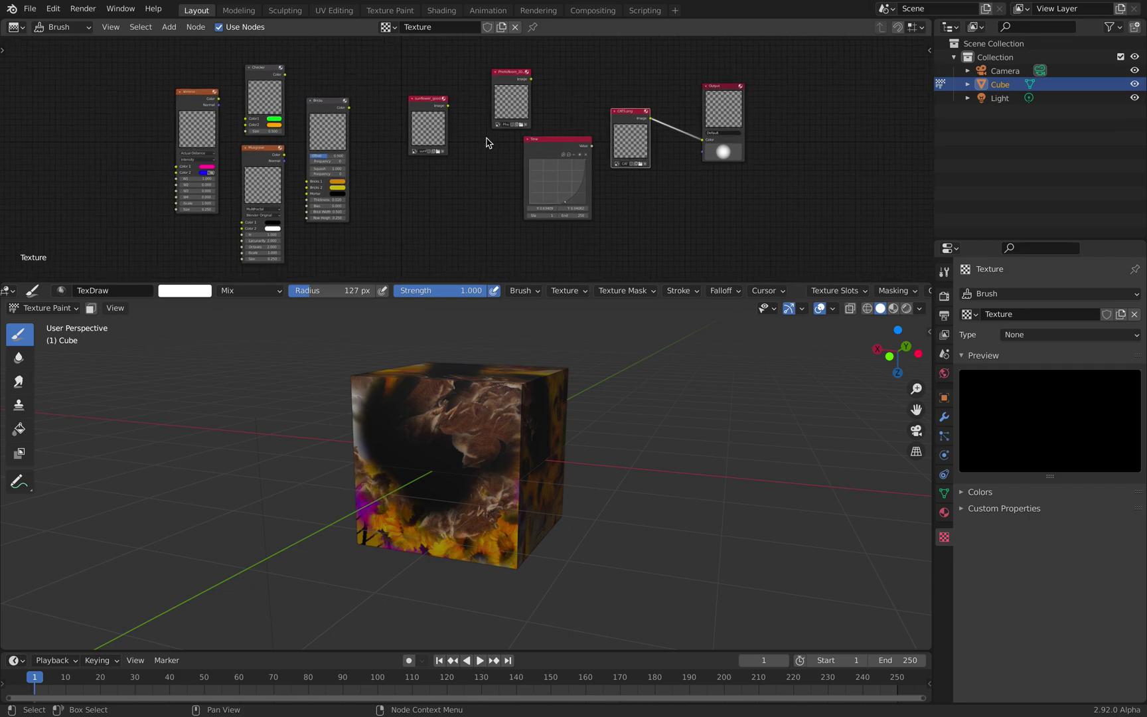
pyautogui.moveTo(349, 107); pyautogui.dragTo(704, 140)
pyautogui.moveTo(496, 408)
pyautogui.mouseDown()
pyautogui.moveTo(468, 432)
pyautogui.moveTo(385, 448)
pyautogui.moveTo(409, 493)
pyautogui.moveTo(369, 387)
pyautogui.mouseUp()
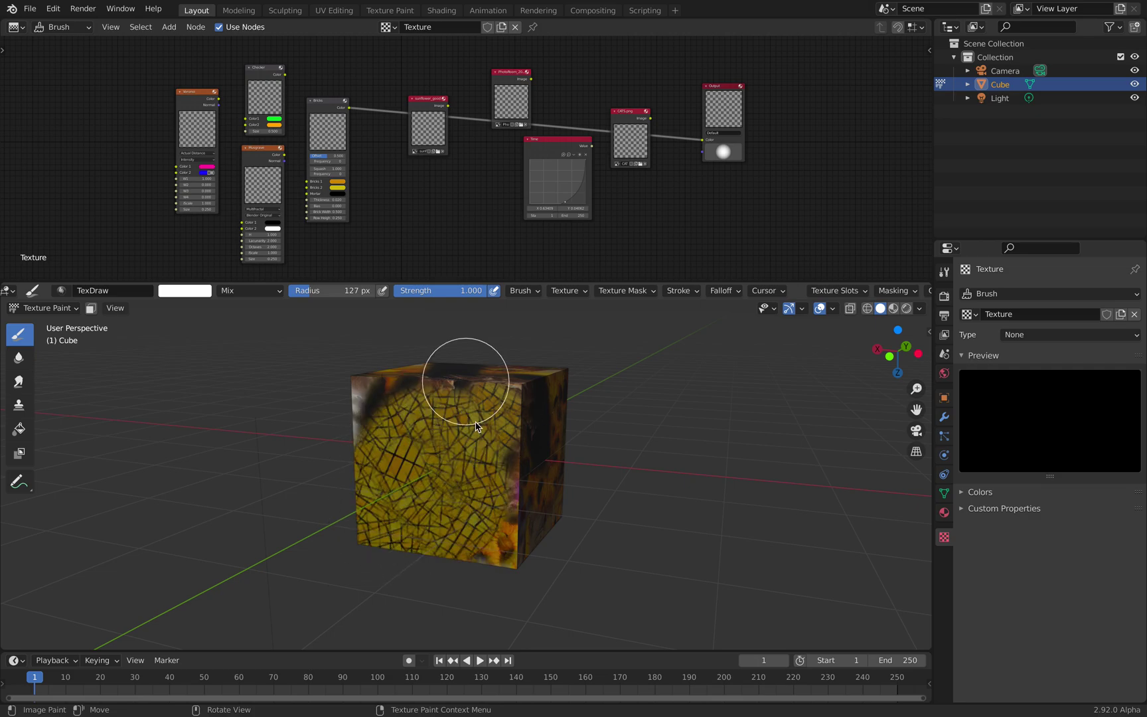
pyautogui.moveTo(367, 383); pyautogui.dragTo(505, 440, button='middle')
pyautogui.moveTo(504, 440)
pyautogui.mouseDown()
pyautogui.moveTo(798, 481)
pyautogui.moveTo(704, 575)
pyautogui.moveTo(686, 505)
pyautogui.moveTo(691, 410)
pyautogui.moveTo(660, 384)
pyautogui.moveTo(664, 367)
pyautogui.mouseUp()
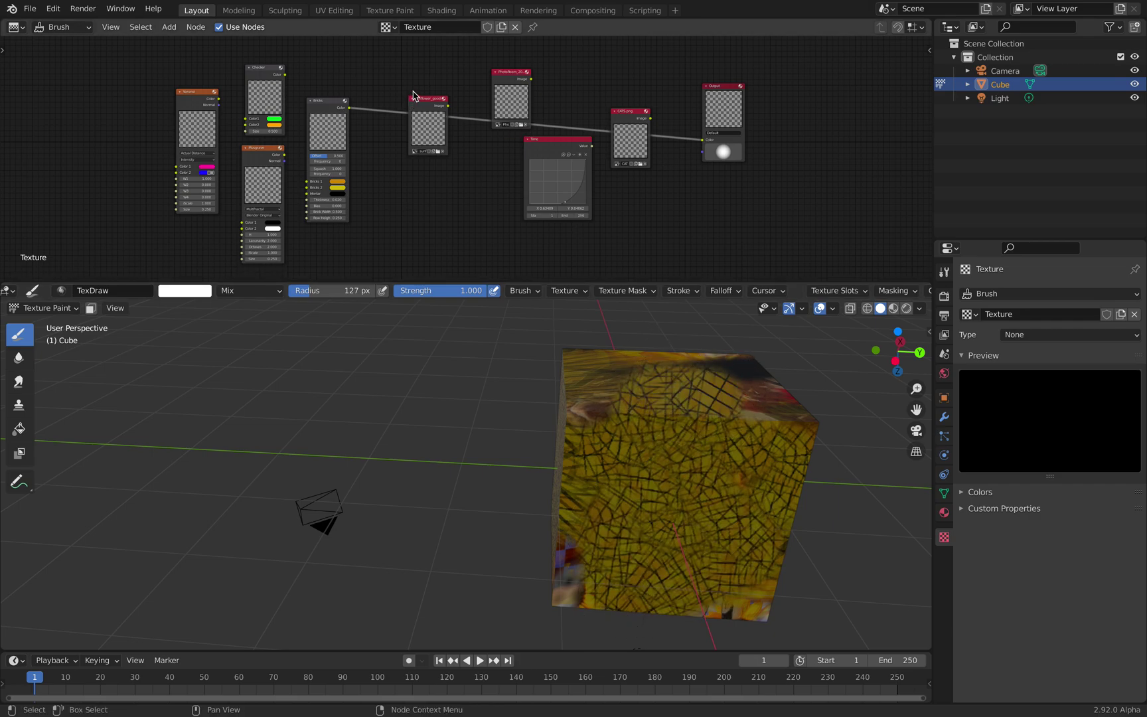
# Extend the brick texture over the upper and lower edges of the neighbouring side faces.
pyautogui.scroll(2, 664, 107)
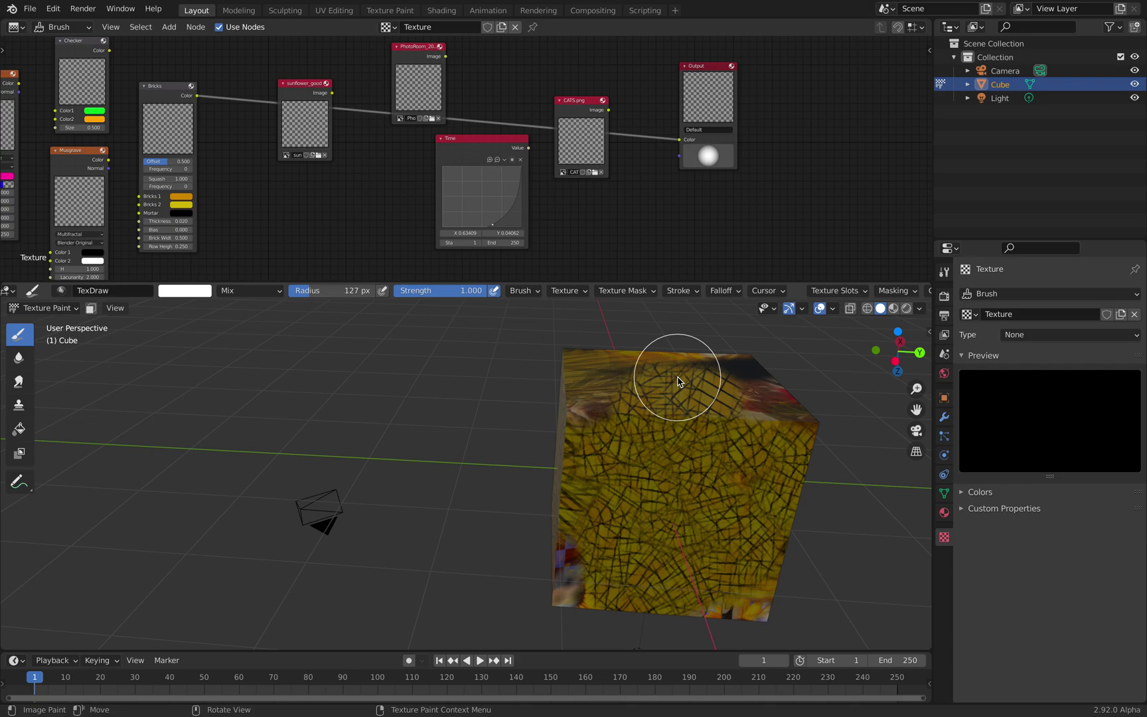
pyautogui.moveTo(782, 412)
pyautogui.mouseDown()
pyautogui.moveTo(764, 375)
pyautogui.moveTo(635, 360)
pyautogui.moveTo(622, 375)
pyautogui.moveTo(593, 558)
pyautogui.mouseUp()
pyautogui.moveTo(583, 594)
pyautogui.mouseDown(button='middle')
pyautogui.moveTo(612, 543)
pyautogui.moveTo(535, 558)
pyautogui.mouseUp(button='middle')
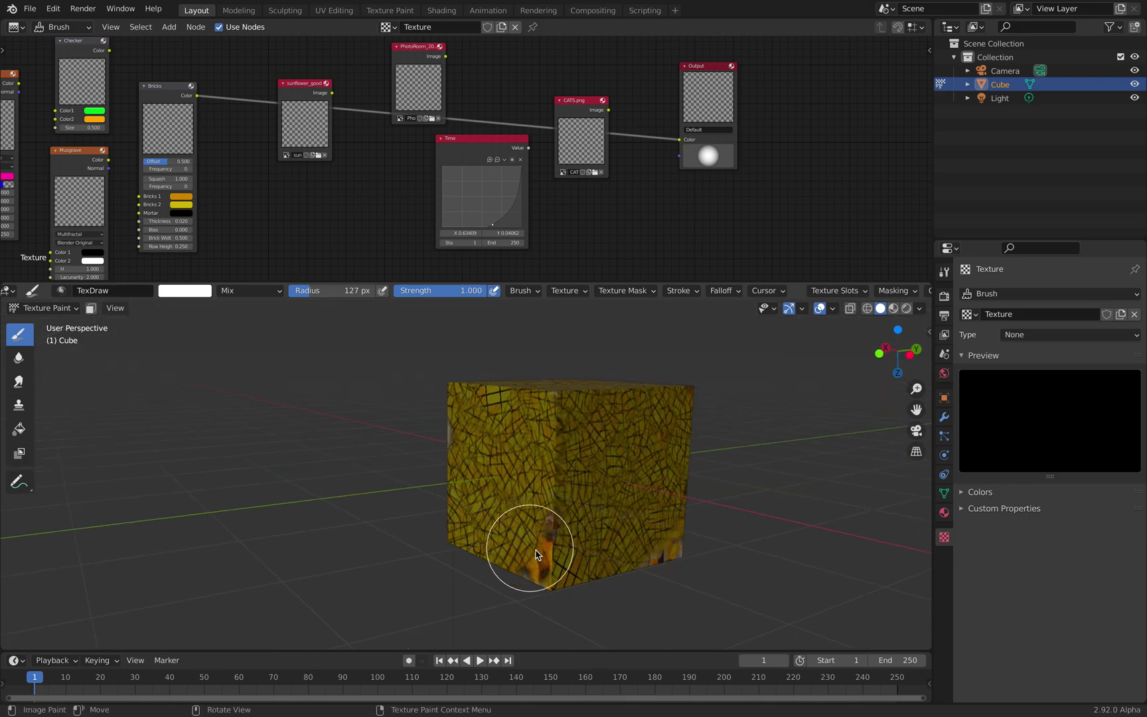
pyautogui.moveTo(651, 554); pyautogui.dragTo(690, 542)
pyautogui.moveTo(594, 511); pyautogui.dragTo(495, 496, button='middle')
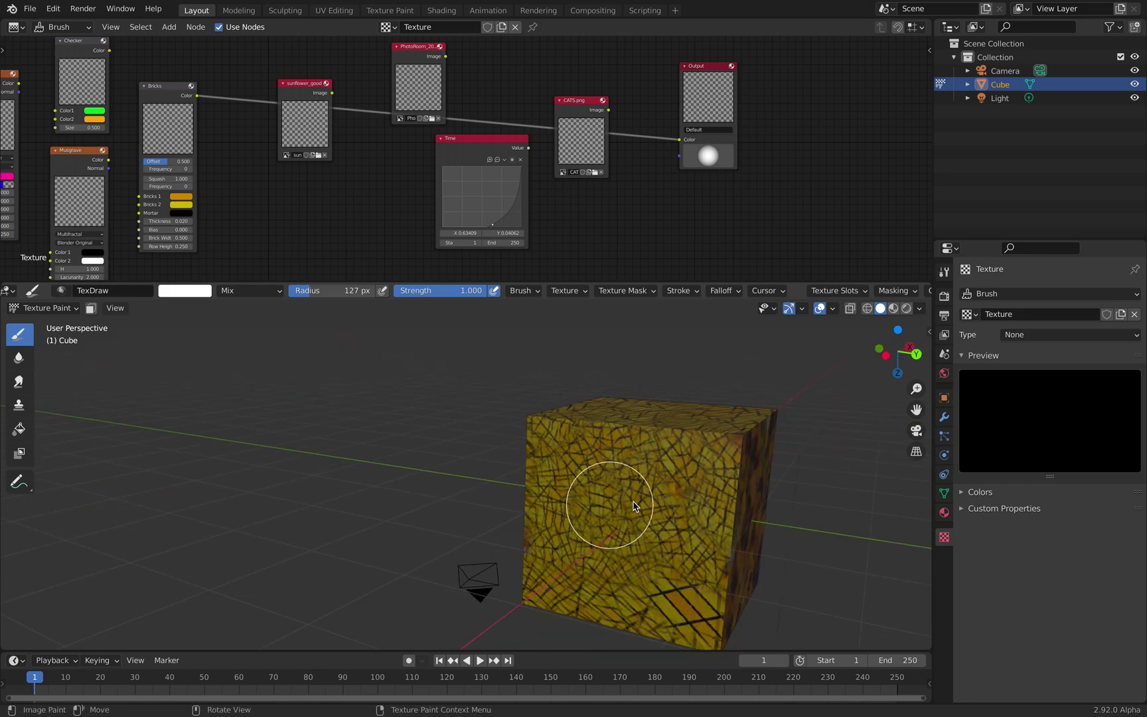
# Work around the cube, painting brick strokes over the remaining unpainted areas of its sides and front face.
pyautogui.moveTo(635, 505); pyautogui.dragTo(537, 479, button='middle')
pyautogui.moveTo(530, 409)
pyautogui.mouseDown(button='middle')
pyautogui.moveTo(596, 450)
pyautogui.moveTo(463, 448)
pyautogui.moveTo(436, 384)
pyautogui.mouseUp(button='middle')
pyautogui.moveTo(435, 385)
pyautogui.mouseDown()
pyautogui.moveTo(469, 525)
pyautogui.moveTo(436, 546)
pyautogui.moveTo(468, 410)
pyautogui.moveTo(525, 432)
pyautogui.mouseUp()
pyautogui.moveTo(529, 437); pyautogui.dragTo(413, 462, button='middle')
pyautogui.moveTo(392, 425)
pyautogui.mouseDown()
pyautogui.moveTo(488, 469)
pyautogui.moveTo(378, 541)
pyautogui.moveTo(374, 476)
pyautogui.moveTo(493, 440)
pyautogui.moveTo(431, 543)
pyautogui.moveTo(383, 504)
pyautogui.mouseUp()
pyautogui.moveTo(383, 501); pyautogui.dragTo(272, 485, button='middle')
pyautogui.moveTo(395, 466)
pyautogui.mouseDown()
pyautogui.moveTo(497, 430)
pyautogui.moveTo(421, 518)
pyautogui.mouseUp()
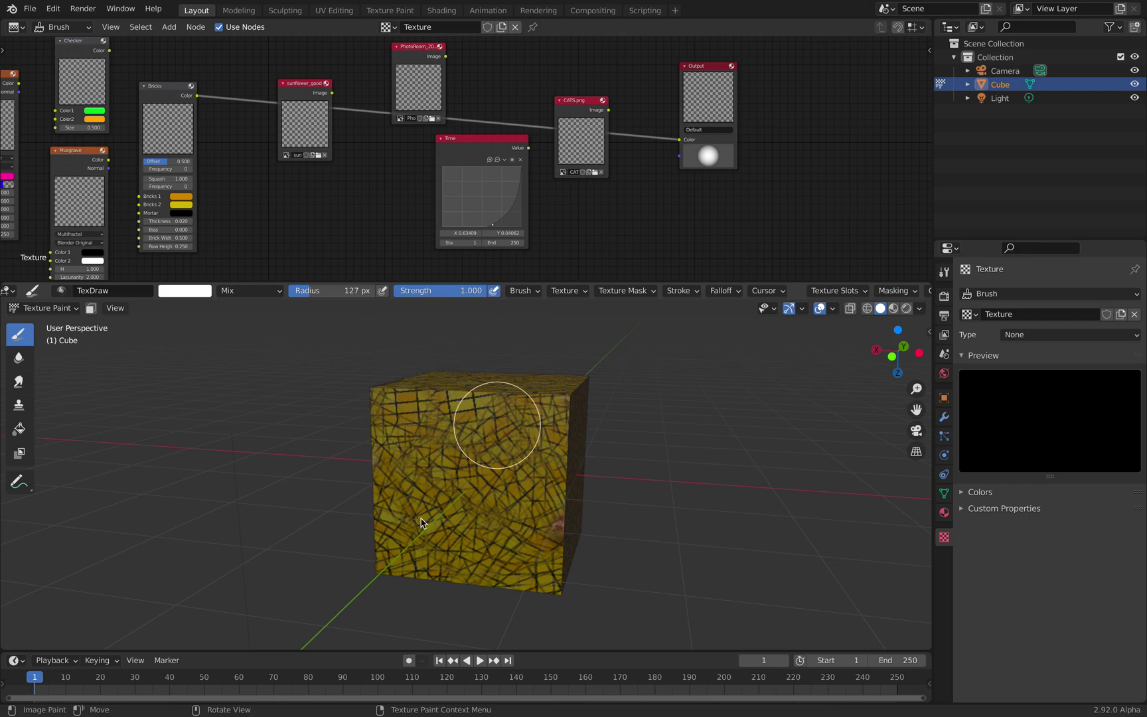
pyautogui.moveTo(529, 563); pyautogui.dragTo(507, 507)
# Cover the last side face with the brick texture and inspect the cube from several angles.
pyautogui.moveTo(507, 507); pyautogui.dragTo(398, 410, button='middle')
pyautogui.moveTo(406, 468)
pyautogui.mouseDown()
pyautogui.moveTo(448, 573)
pyautogui.moveTo(508, 519)
pyautogui.moveTo(533, 543)
pyautogui.moveTo(371, 460)
pyautogui.mouseUp()
pyautogui.moveTo(371, 460)
pyautogui.mouseDown(button='middle')
pyautogui.moveTo(505, 402)
pyautogui.moveTo(472, 549)
pyautogui.mouseUp(button='middle')
pyautogui.moveTo(525, 376)
pyautogui.mouseDown(button='middle')
pyautogui.moveTo(487, 491)
pyautogui.moveTo(453, 474)
pyautogui.moveTo(484, 456)
pyautogui.mouseUp(button='middle')
pyautogui.moveTo(538, 594)
pyautogui.mouseDown(button='middle')
pyautogui.moveTo(427, 558)
pyautogui.moveTo(427, 481)
pyautogui.mouseUp(button='middle')
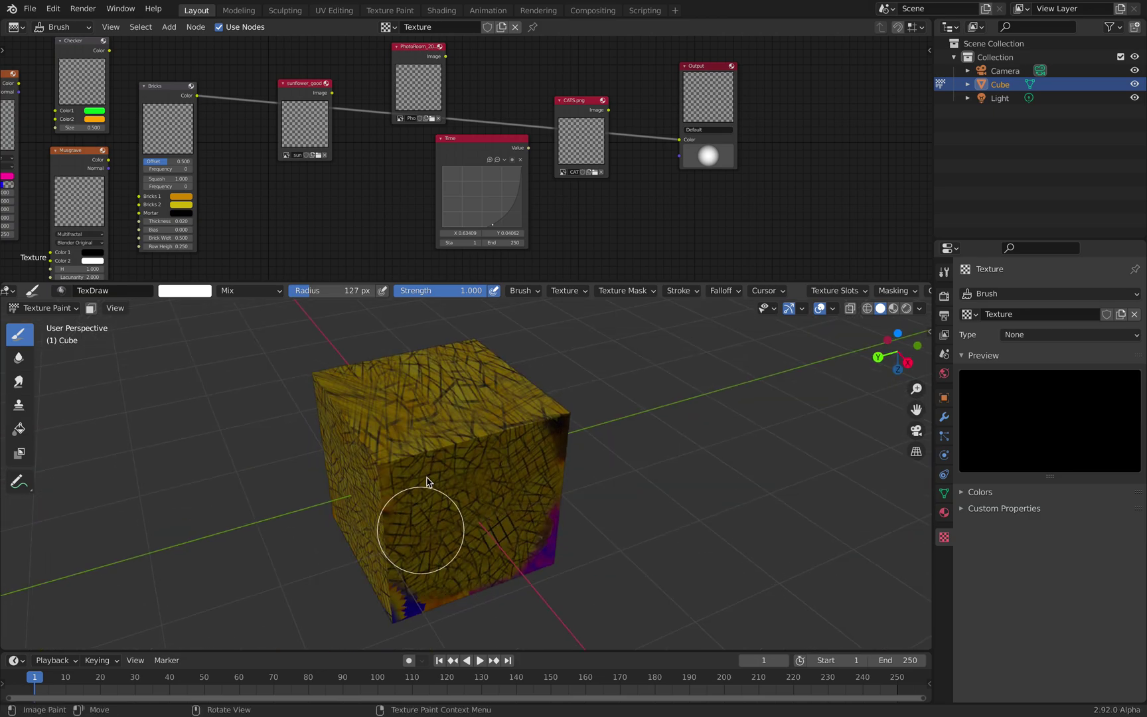
pyautogui.moveTo(435, 558); pyautogui.dragTo(405, 550, button='middle')
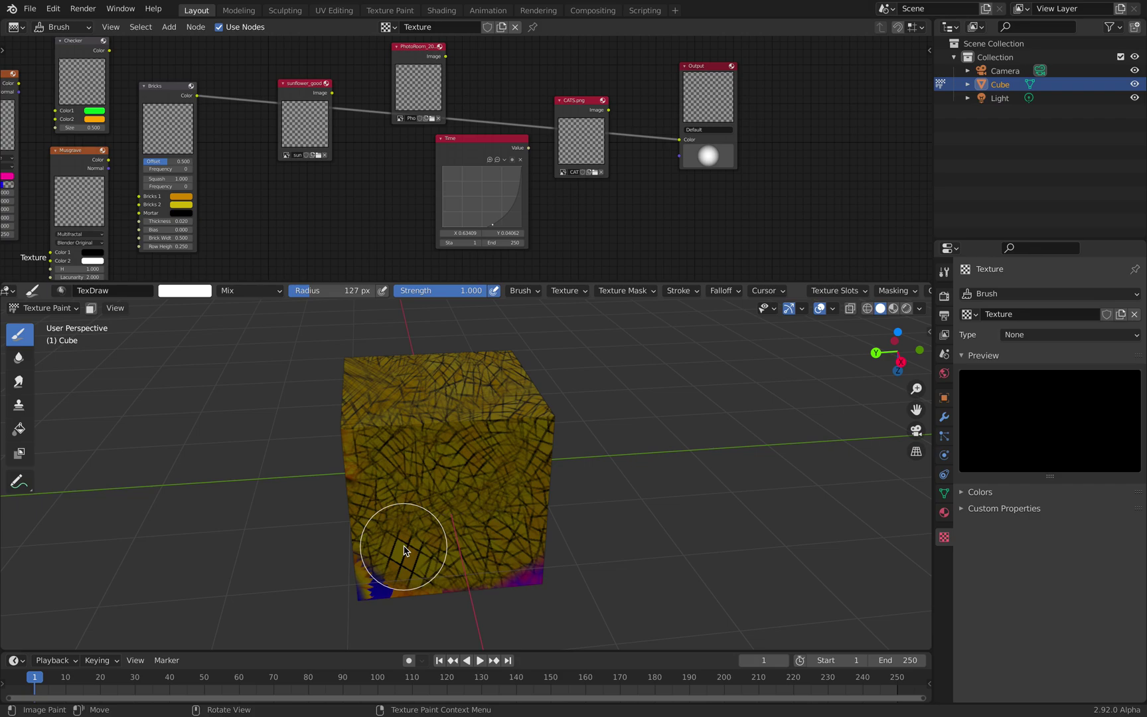
pyautogui.moveTo(520, 499); pyautogui.dragTo(576, 478, button='middle')
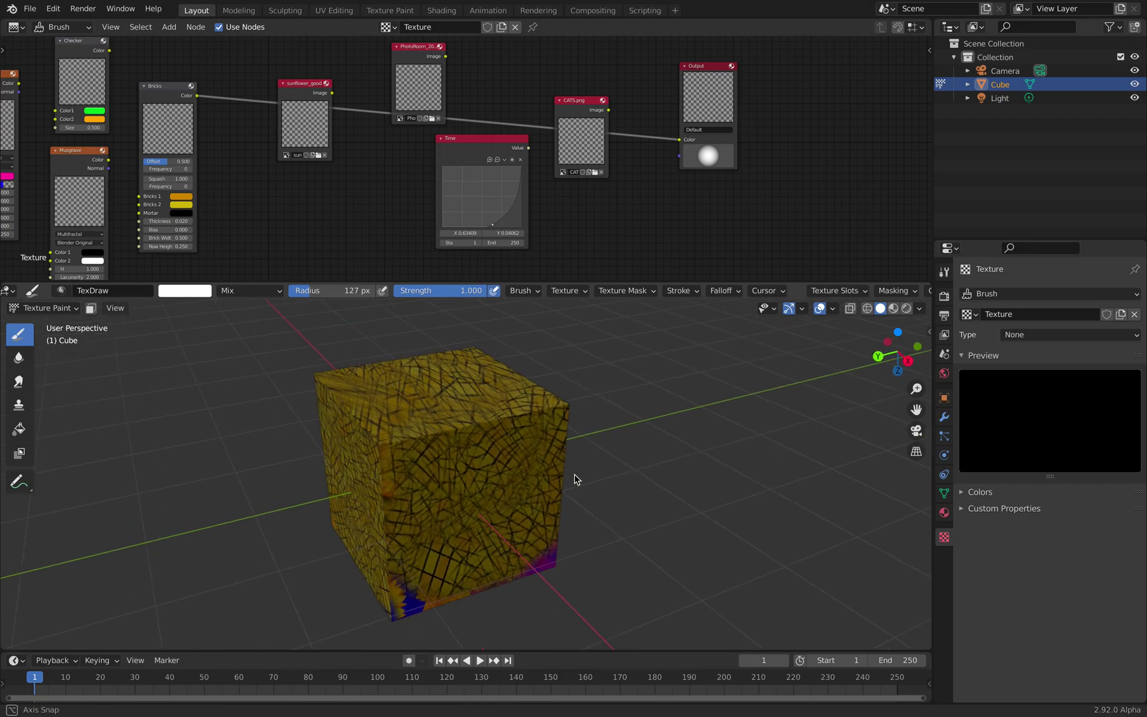
# Switch to ArmorPaint with its default cube and open the material's node editor.
pyautogui.press('Home')
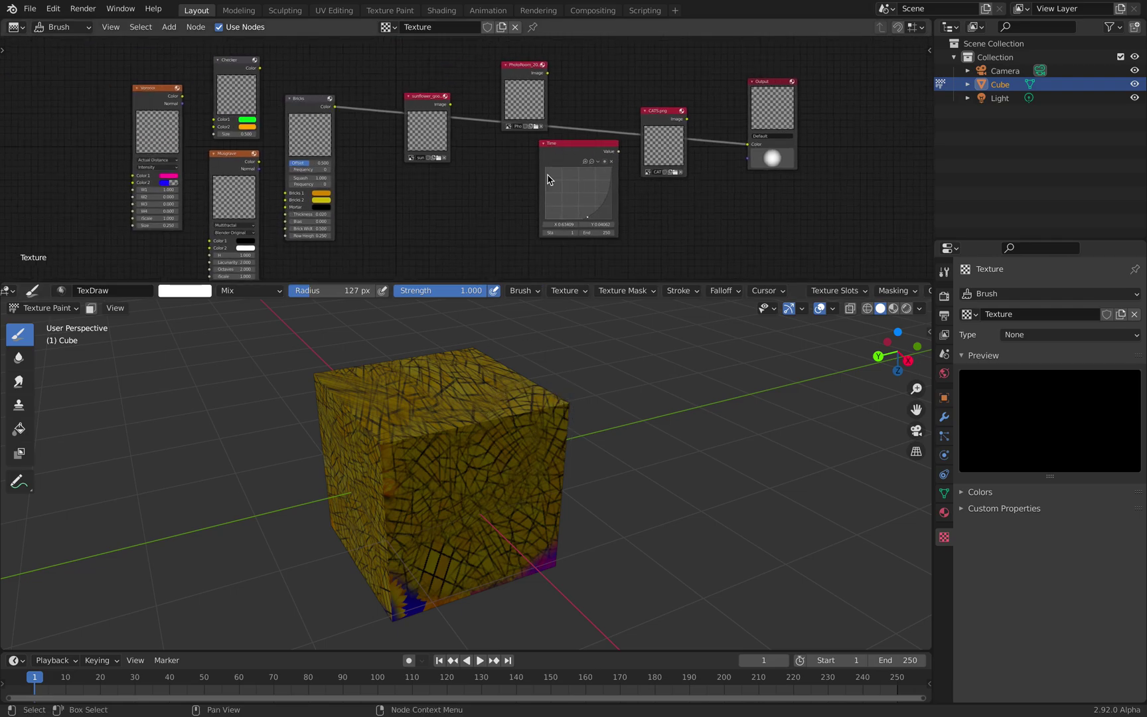
pyautogui.hotkey('ctrl', 'Left')
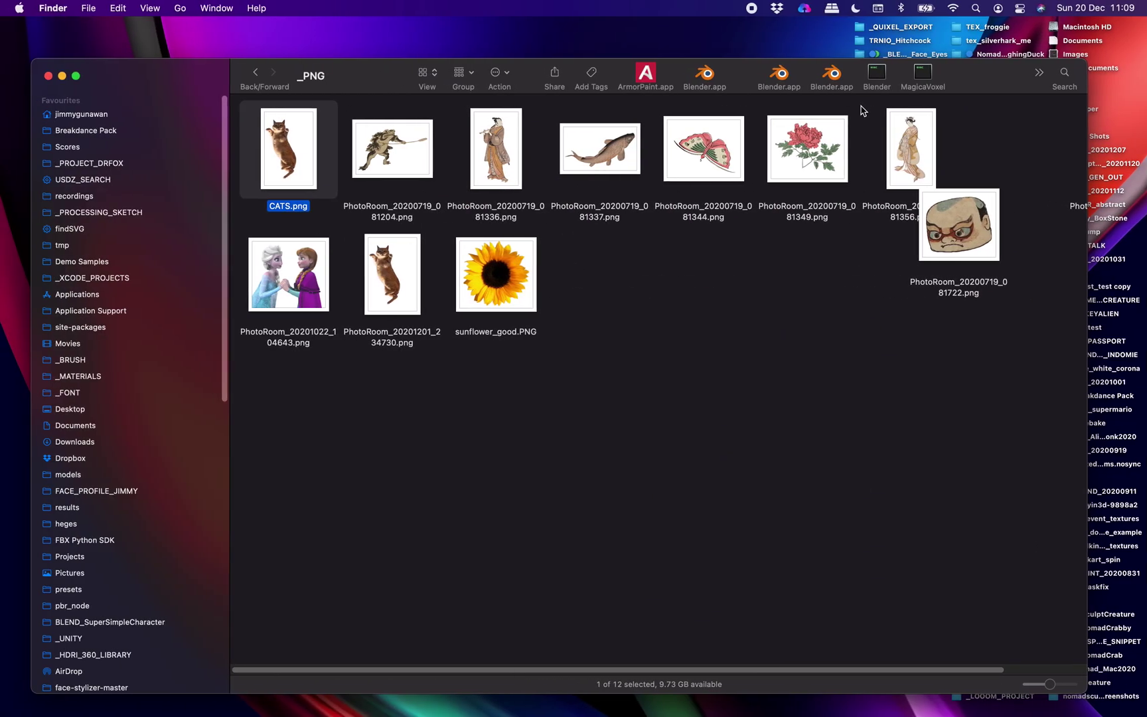
pyautogui.click(646, 74)
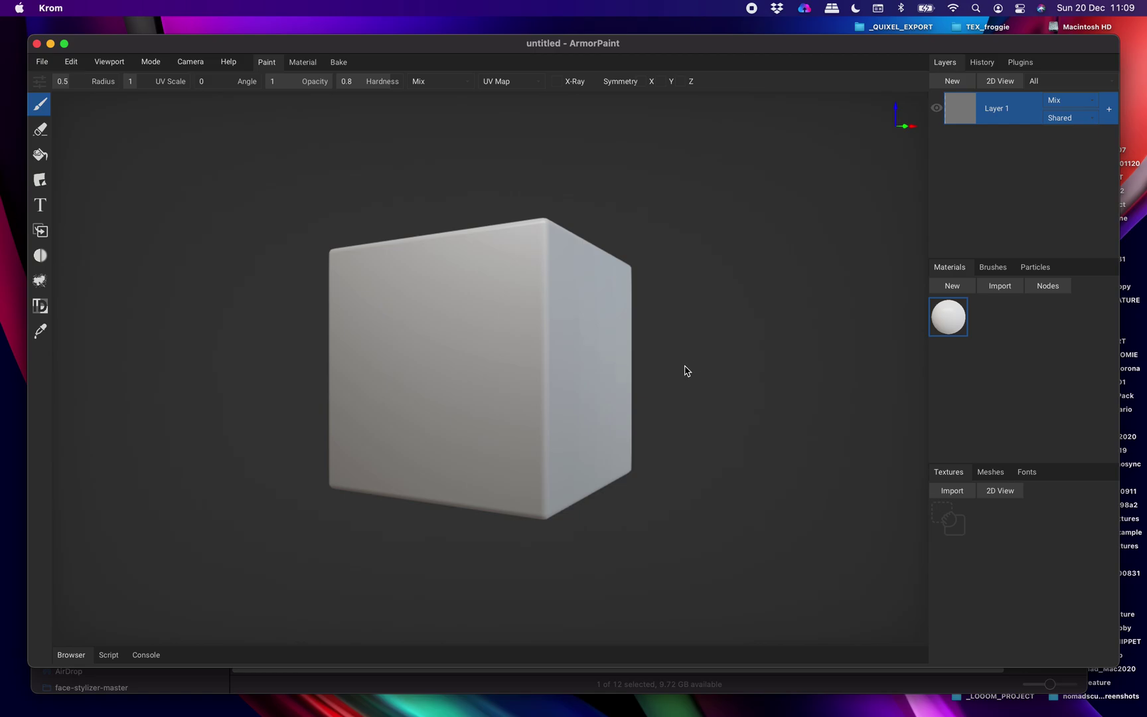
pyautogui.moveTo(687, 370)
pyautogui.mouseDown(button='right')
pyautogui.moveTo(686, 346)
pyautogui.moveTo(657, 371)
pyautogui.moveTo(686, 360)
pyautogui.moveTo(618, 284)
pyautogui.moveTo(597, 297)
pyautogui.moveTo(456, 274)
pyautogui.mouseUp(button='right')
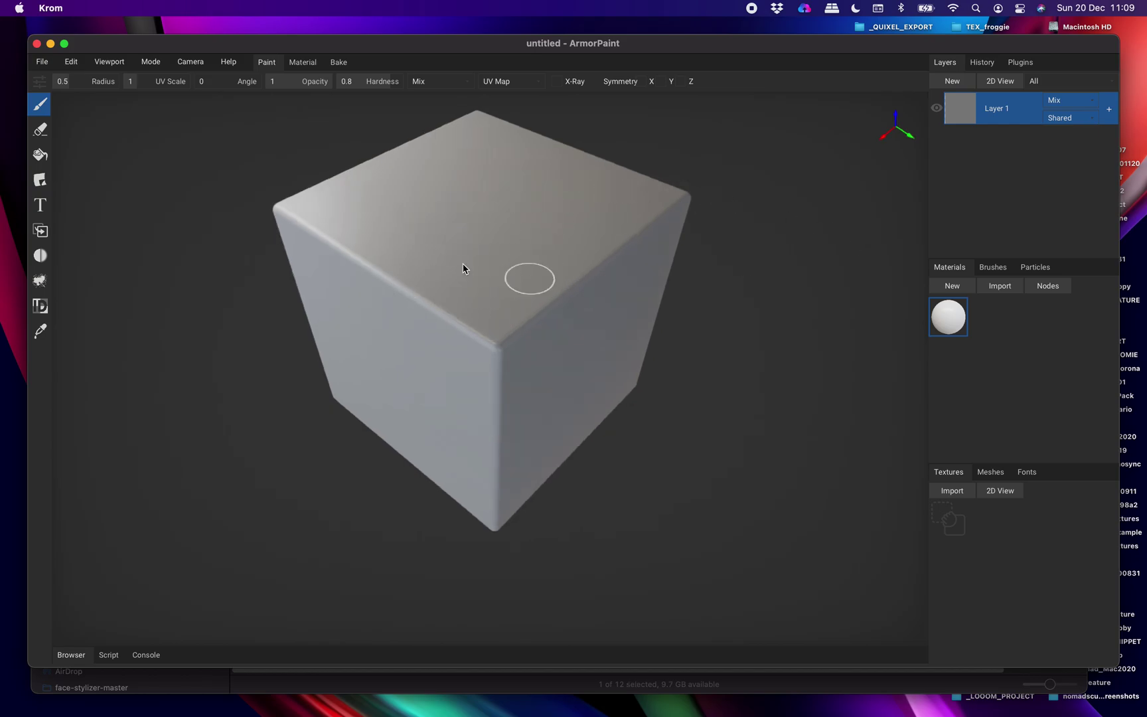
pyautogui.click(1047, 286)
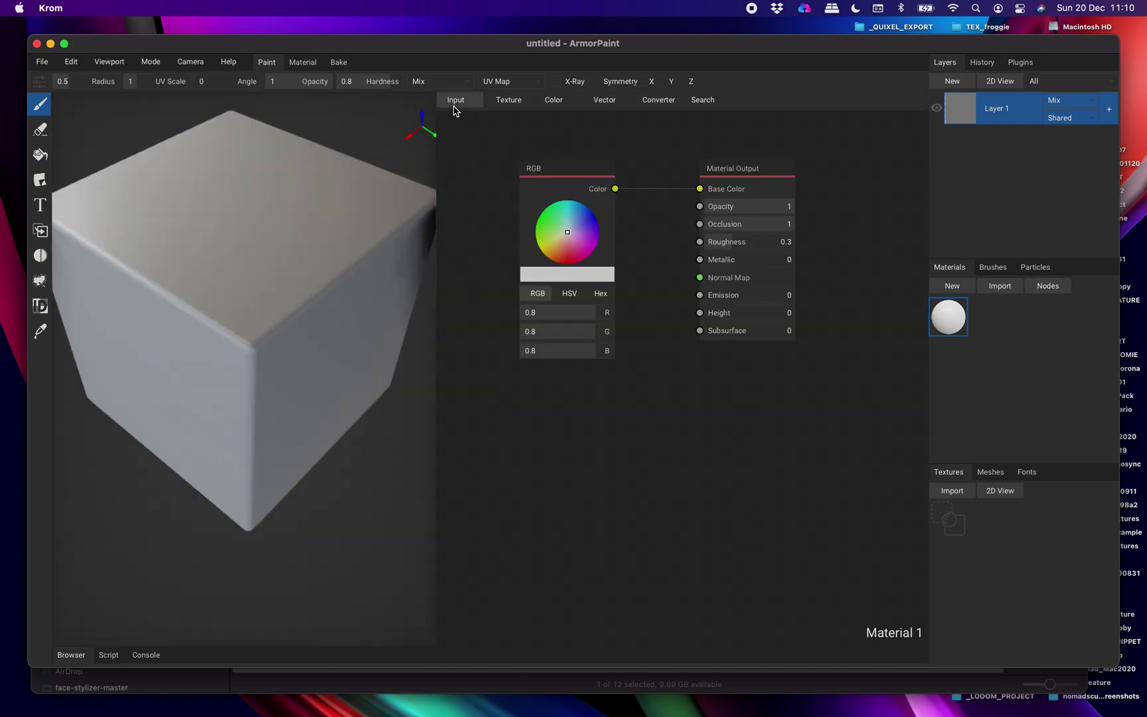
# Bring in the PhotoRoom_20201201_234730.png cat image as an Image Texture node, linking Color to Base Color and Alpha to Opacity.
pyautogui.moveTo(360, 43); pyautogui.dragTo(626, 634)
pyautogui.moveTo(546, 290); pyautogui.dragTo(522, 107)
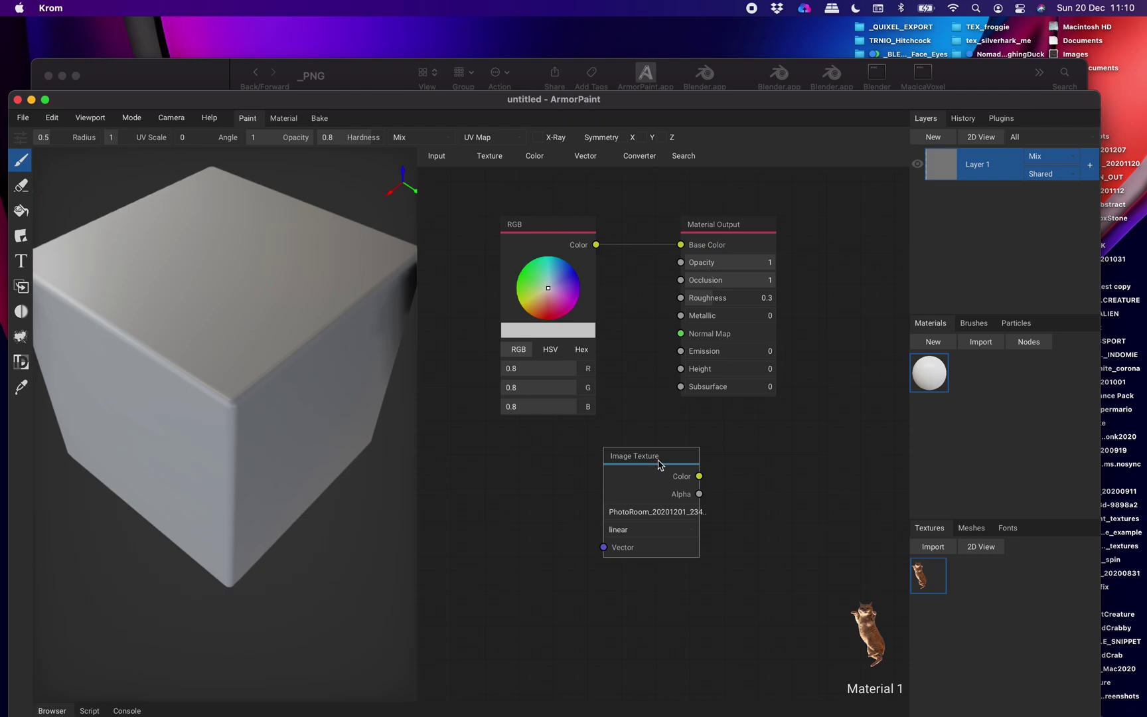
pyautogui.moveTo(660, 463); pyautogui.dragTo(565, 454)
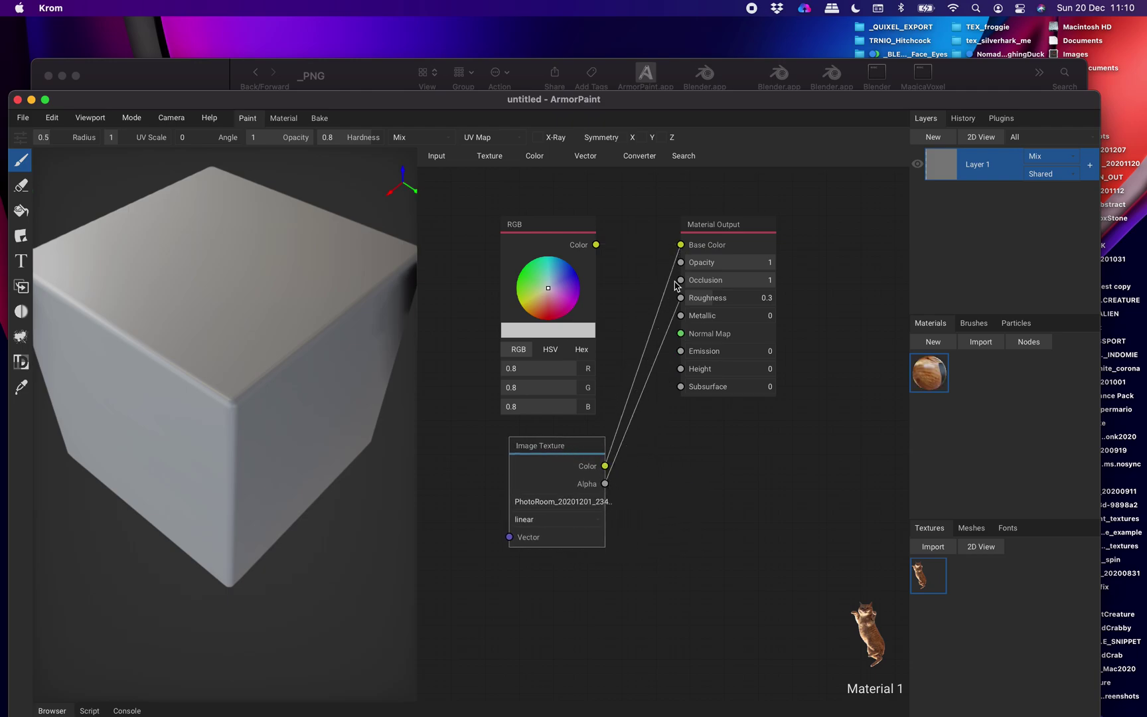
pyautogui.moveTo(680, 266); pyautogui.dragTo(678, 269)
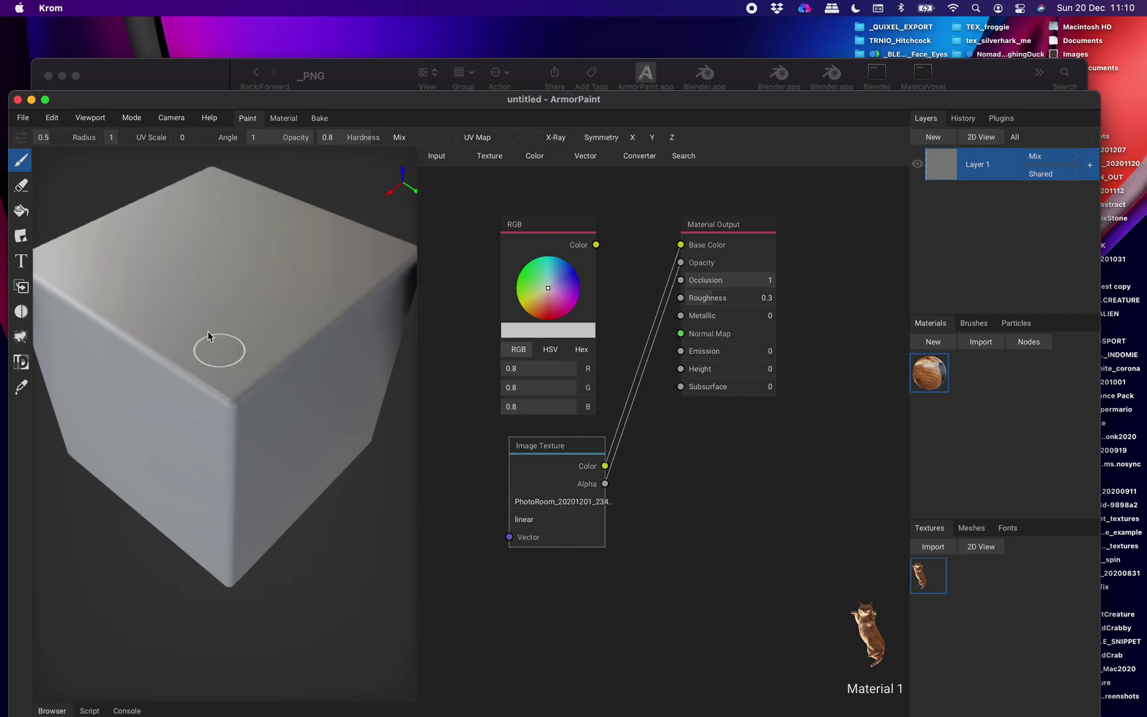
# Paint the cat image across the cube's top face with the Brush and view the result.
pyautogui.moveTo(203, 286)
pyautogui.mouseDown()
pyautogui.moveTo(200, 252)
pyautogui.moveTo(217, 265)
pyautogui.moveTo(247, 377)
pyautogui.moveTo(201, 345)
pyautogui.moveTo(218, 353)
pyautogui.moveTo(301, 260)
pyautogui.mouseUp()
pyautogui.moveTo(156, 302); pyautogui.dragTo(264, 343)
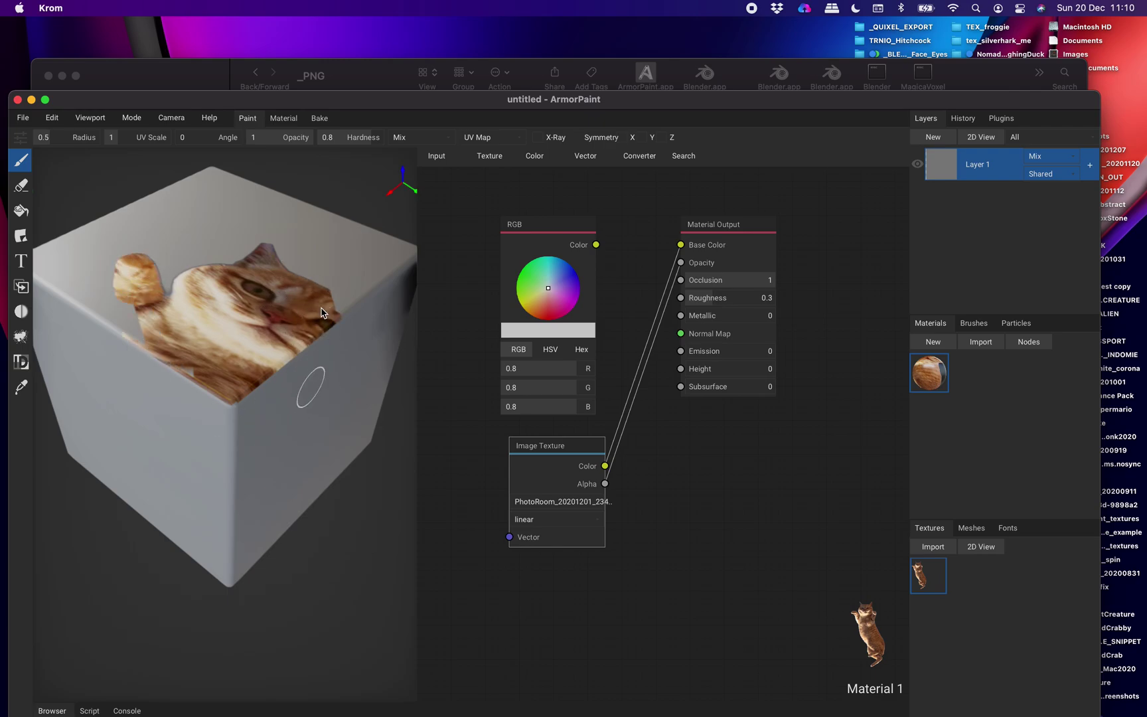
pyautogui.moveTo(250, 390)
pyautogui.mouseDown(button='right')
pyautogui.moveTo(277, 366)
pyautogui.moveTo(179, 348)
pyautogui.mouseUp(button='right')
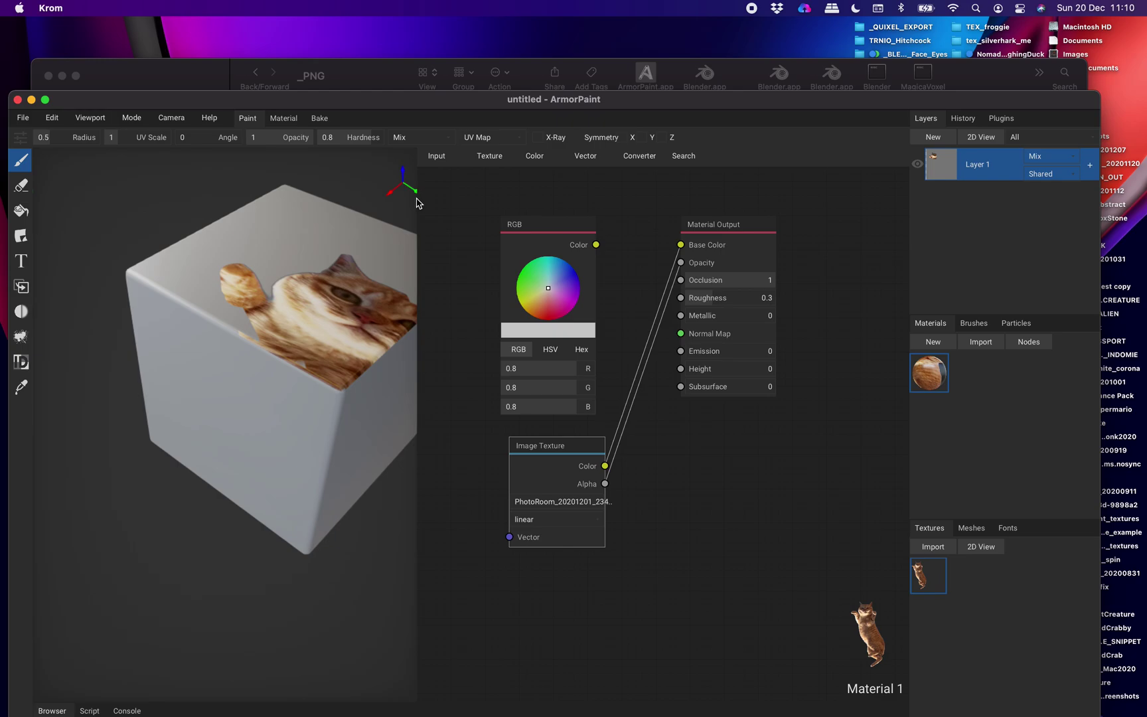
pyautogui.moveTo(258, 300)
pyautogui.mouseDown(button='right')
pyautogui.moveTo(225, 224)
pyautogui.moveTo(178, 304)
pyautogui.mouseUp(button='right')
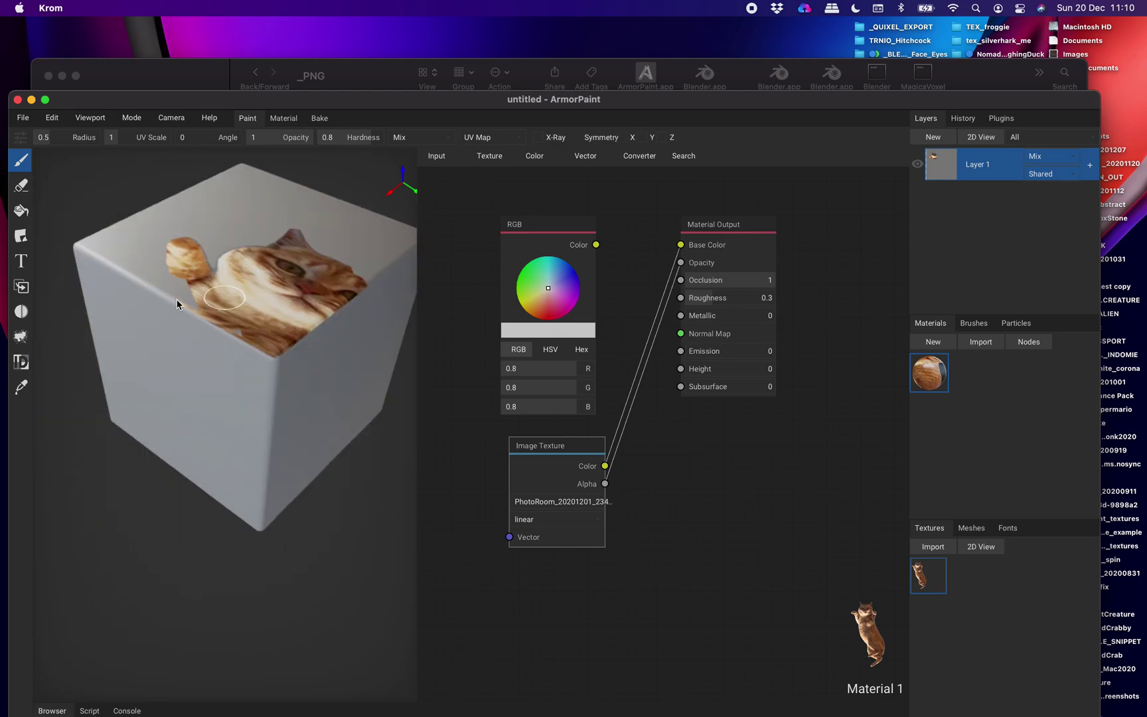
# Use the Decal tool to stamp single cat decals on the cube's two front sides and top face.
pyautogui.click(21, 236)
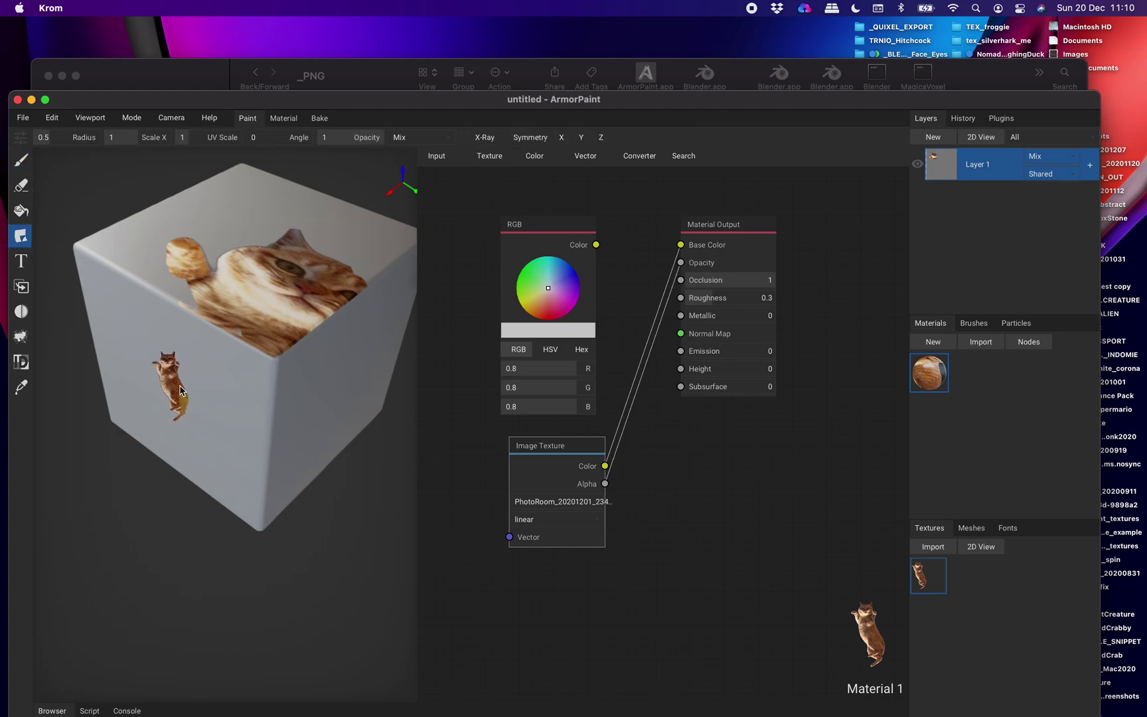
pyautogui.click(172, 387)
pyautogui.click(244, 413)
pyautogui.click(286, 410)
pyautogui.click(325, 375)
pyautogui.click(342, 266)
pyautogui.click(312, 216)
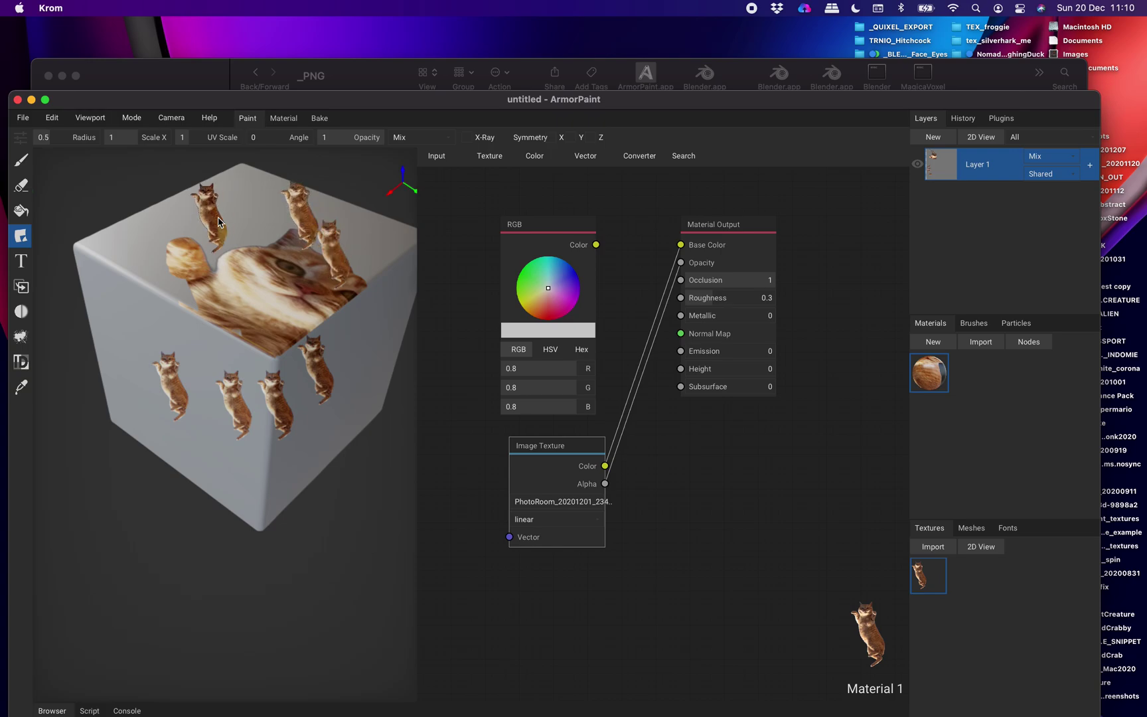
pyautogui.click(217, 221)
pyautogui.click(170, 269)
# Paint continuous trails of cat decals across the cube's two front sides.
pyautogui.moveTo(190, 444); pyautogui.dragTo(328, 399)
pyautogui.moveTo(328, 400); pyautogui.dragTo(280, 393, button='middle')
pyautogui.moveTo(280, 393)
pyautogui.mouseDown()
pyautogui.moveTo(350, 310)
pyautogui.moveTo(282, 289)
pyautogui.mouseUp()
# Search the material nodes for "rand" and "ang" to look for a random or angle node.
pyautogui.moveTo(683, 469)
pyautogui.mouseDown(button='middle')
pyautogui.moveTo(672, 464)
pyautogui.moveTo(697, 441)
pyautogui.mouseUp(button='middle')
pyautogui.click(692, 449)
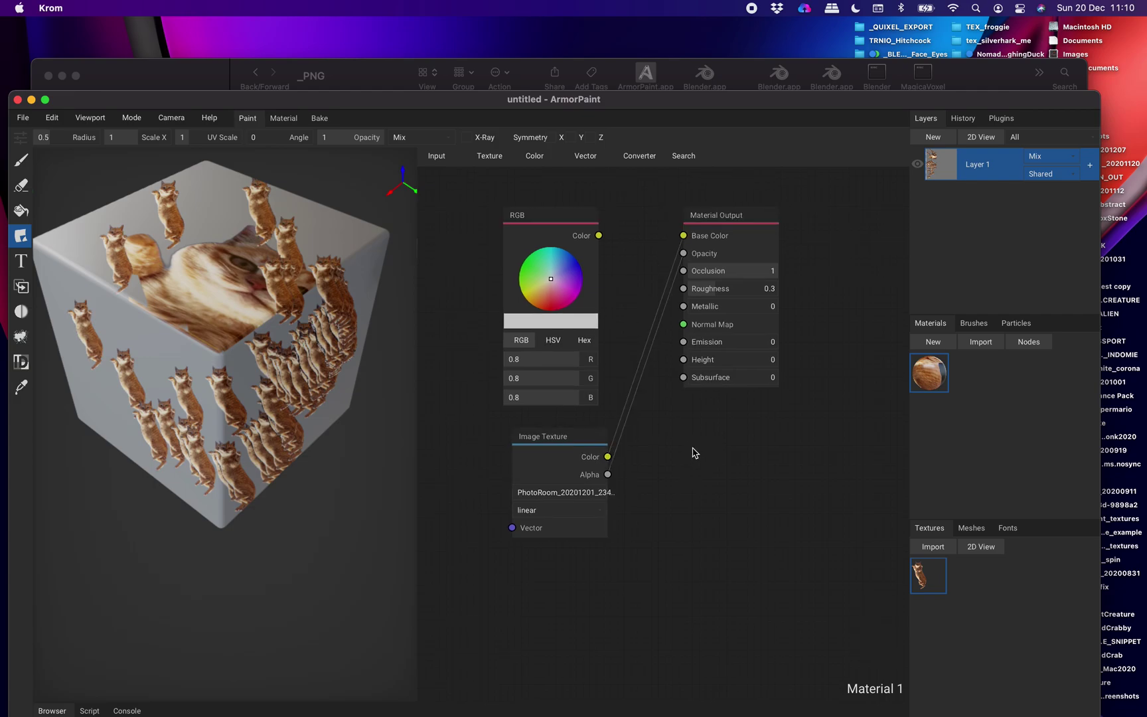
pyautogui.press('space')
pyautogui.click(692, 419)
pyautogui.press('space')
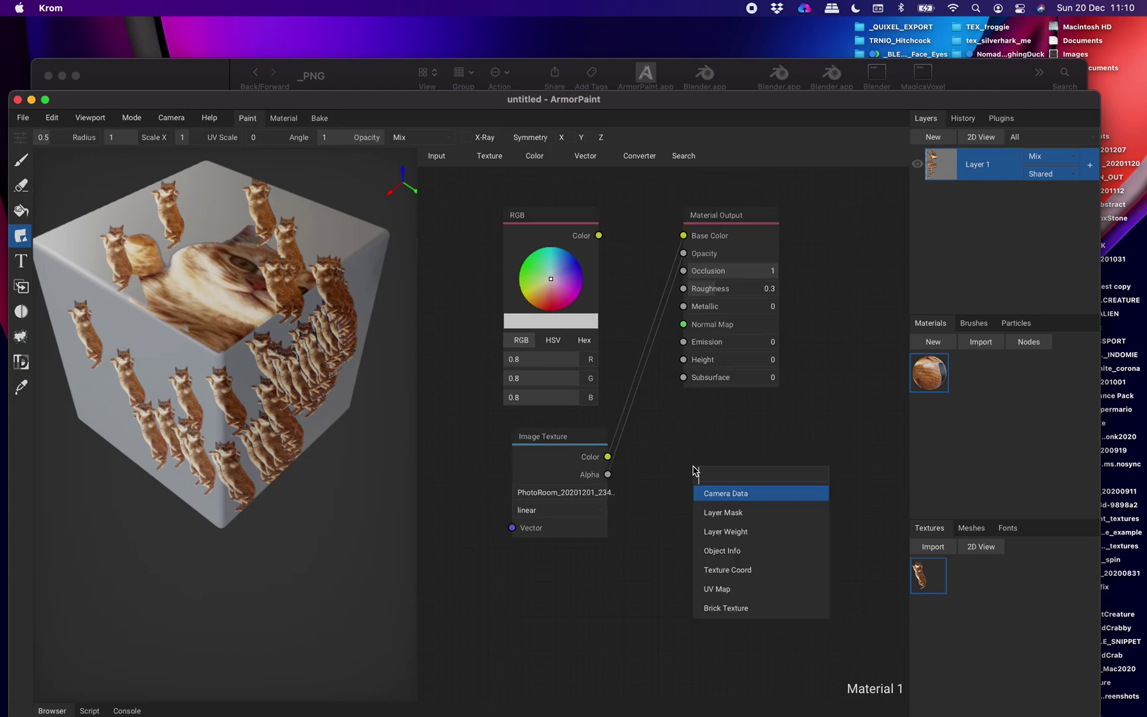
pyautogui.write('rand')
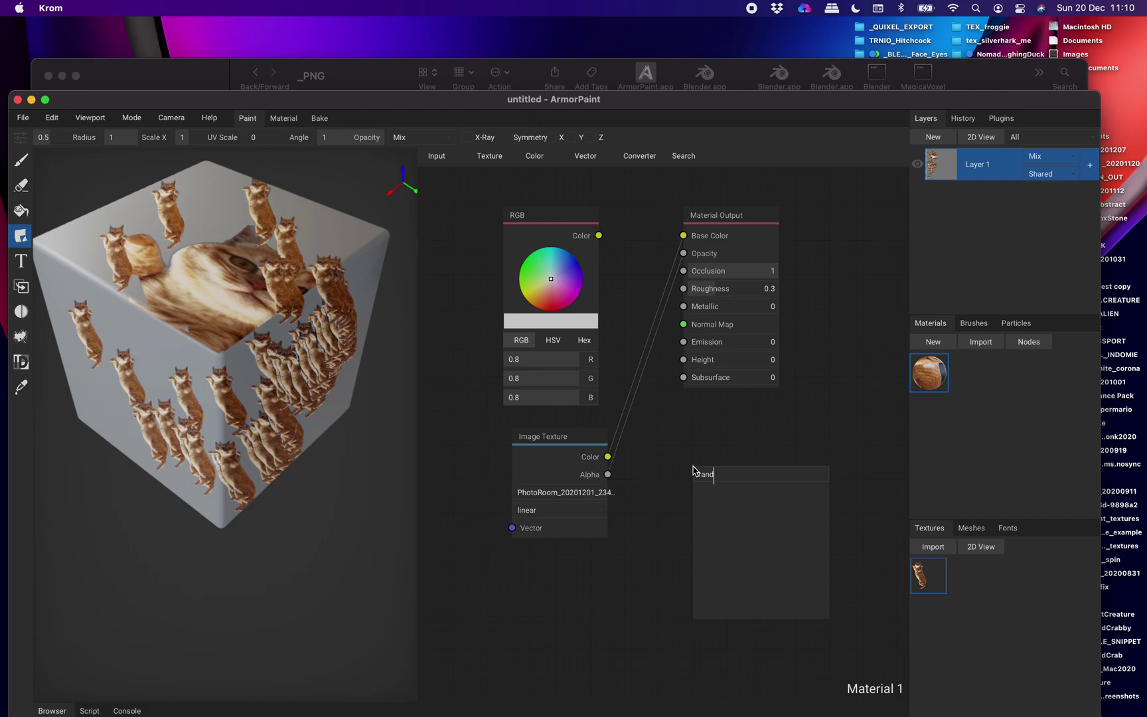
pyautogui.press('BackSpace')
pyautogui.press('BackSpace')
pyautogui.press('BackSpace')
pyautogui.press('BackSpace')
pyautogui.write('ang')
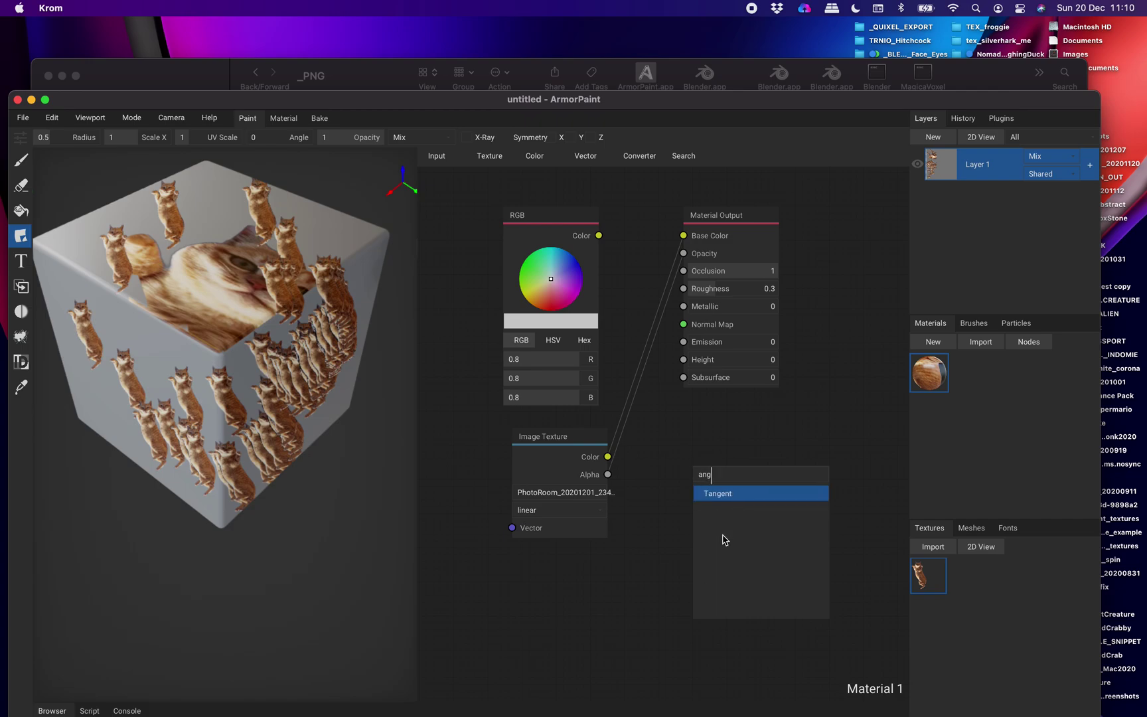
pyautogui.press('BackSpace')
pyautogui.press('BackSpace')
pyautogui.press('BackSpace')
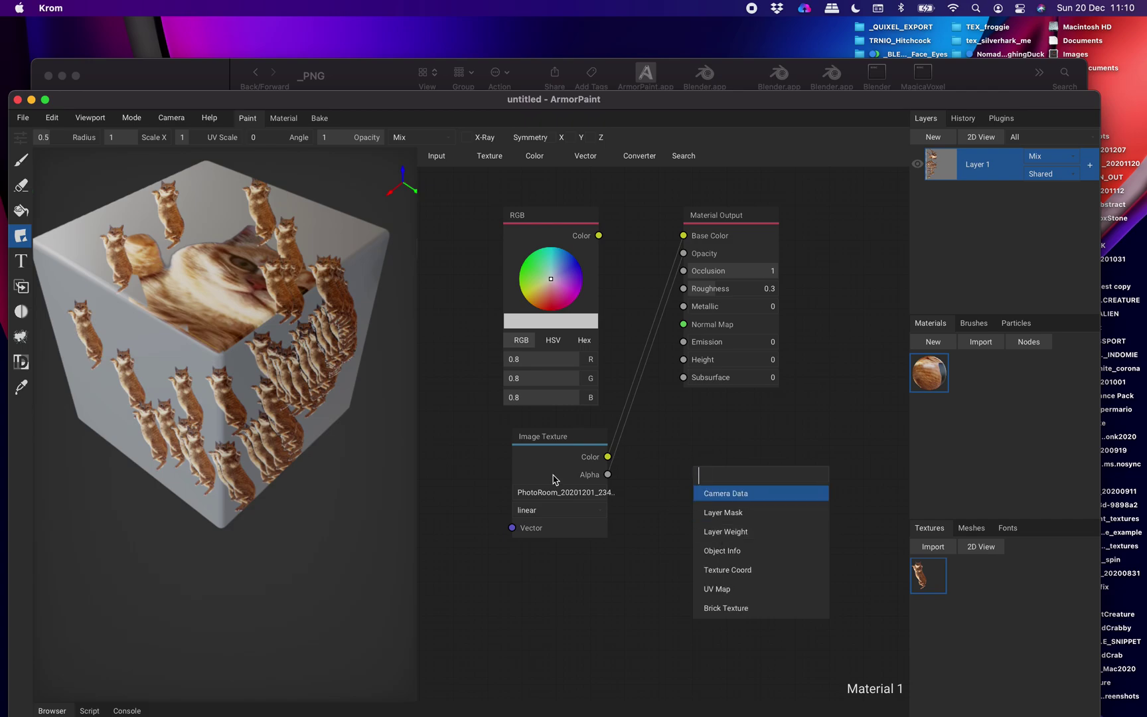
# Stamp a few more cat decals on the cube's left side and set the decal Angle to 305.
pyautogui.click(200, 366)
pyautogui.click(178, 366)
pyautogui.click(161, 363)
pyautogui.click(103, 348)
pyautogui.moveTo(129, 343); pyautogui.dragTo(160, 358, button='middle')
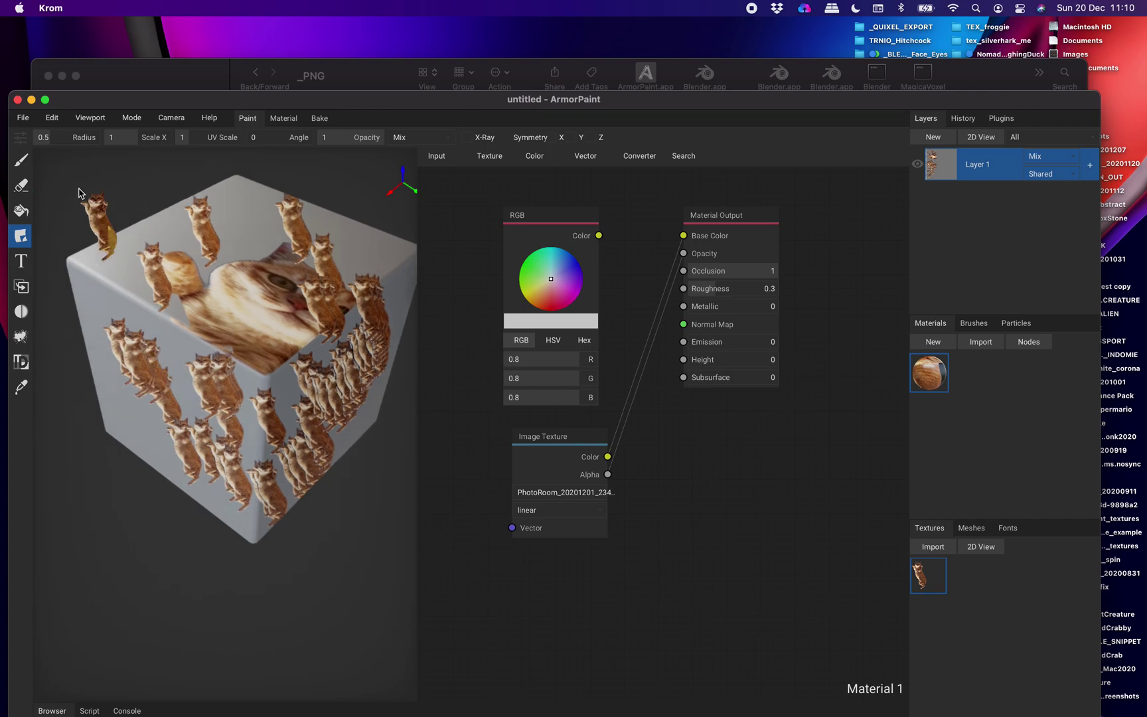
pyautogui.moveTo(280, 141); pyautogui.dragTo(305, 143)
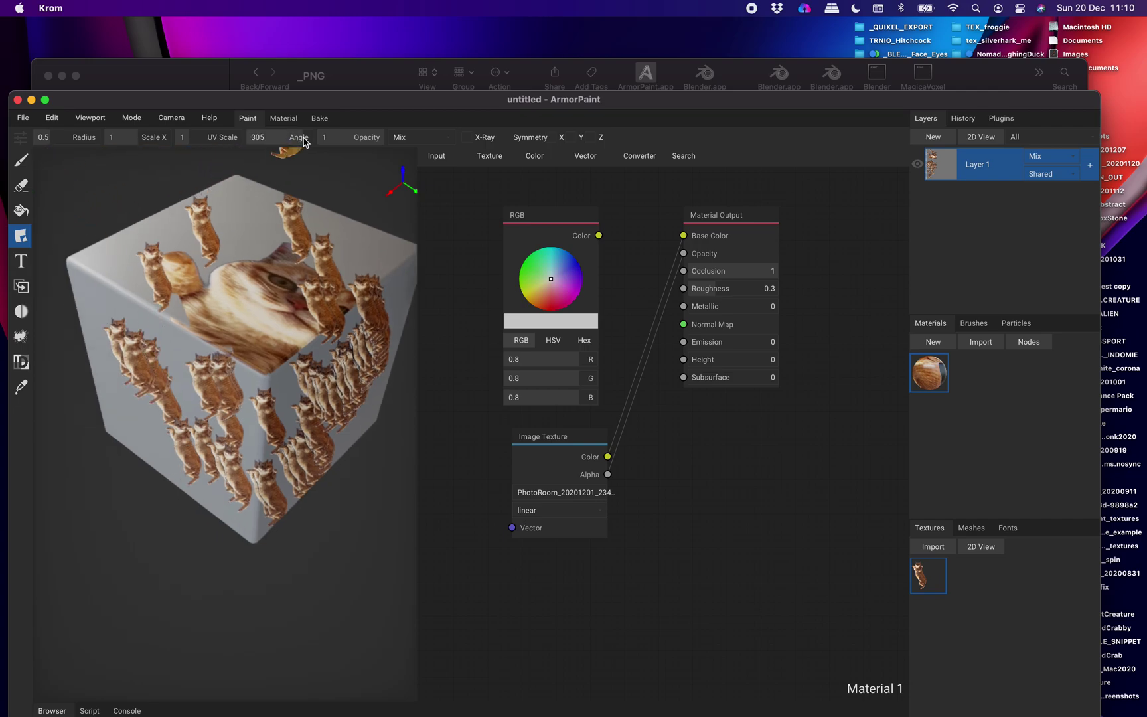
# Paint trails of cat decals across the cube's visible faces, changing the decal Angle to 129 and 73 between strokes.
pyautogui.moveTo(211, 335)
pyautogui.mouseDown()
pyautogui.moveTo(176, 382)
pyautogui.moveTo(121, 376)
pyautogui.mouseUp()
pyautogui.moveTo(282, 141); pyautogui.dragTo(278, 141)
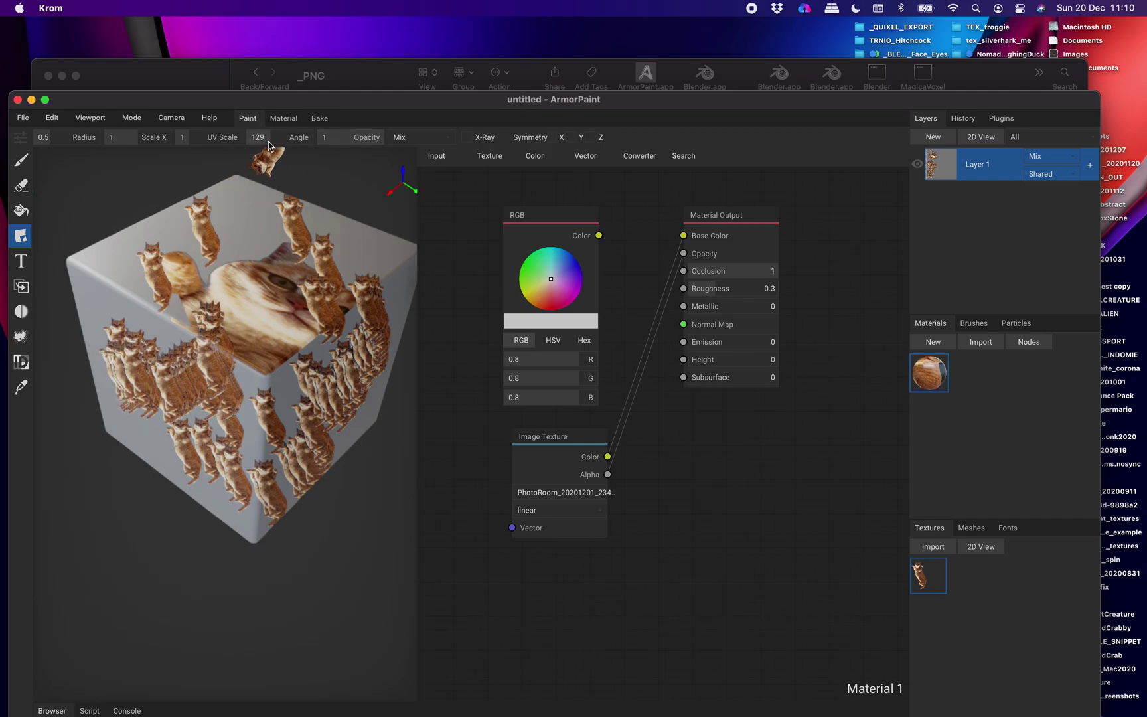
pyautogui.moveTo(242, 235); pyautogui.dragTo(184, 463)
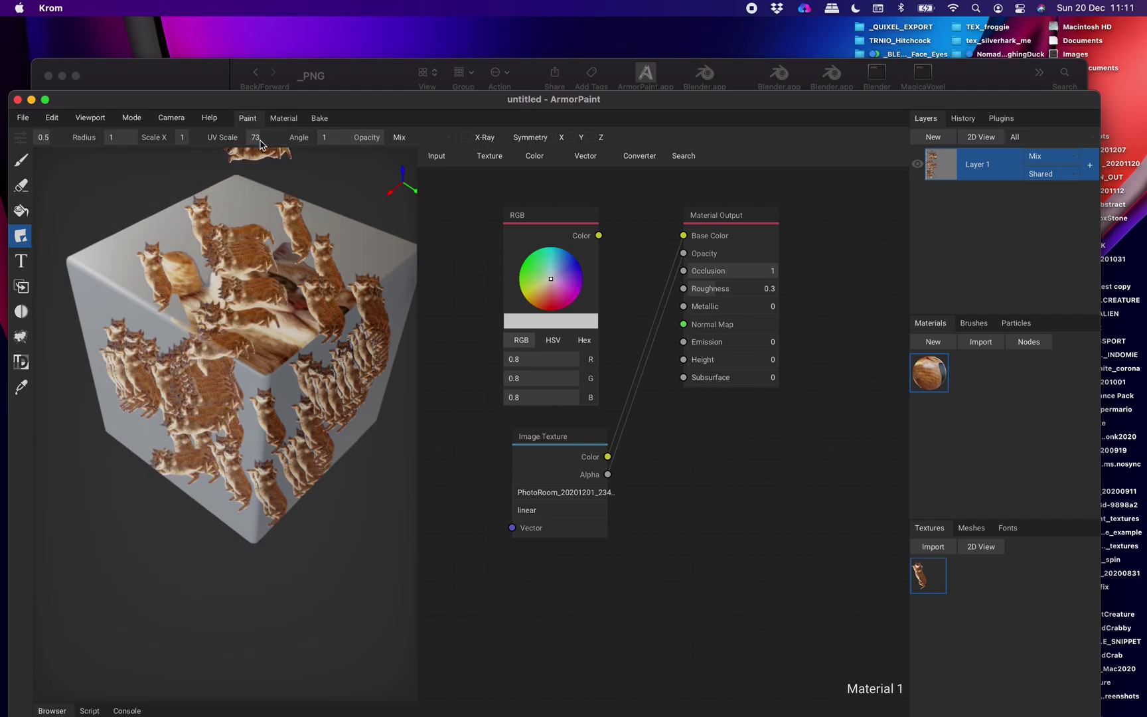
pyautogui.moveTo(297, 281)
pyautogui.mouseDown()
pyautogui.moveTo(365, 340)
pyautogui.moveTo(297, 414)
pyautogui.moveTo(202, 366)
pyautogui.moveTo(159, 392)
pyautogui.mouseUp()
# Paint more cat decals on the cube's remaining sides with the decal Angle at 118.
pyautogui.moveTo(160, 392)
pyautogui.mouseDown(button='right')
pyautogui.moveTo(303, 384)
pyautogui.moveTo(371, 363)
pyautogui.mouseUp(button='right')
pyautogui.moveTo(284, 369); pyautogui.dragTo(255, 319)
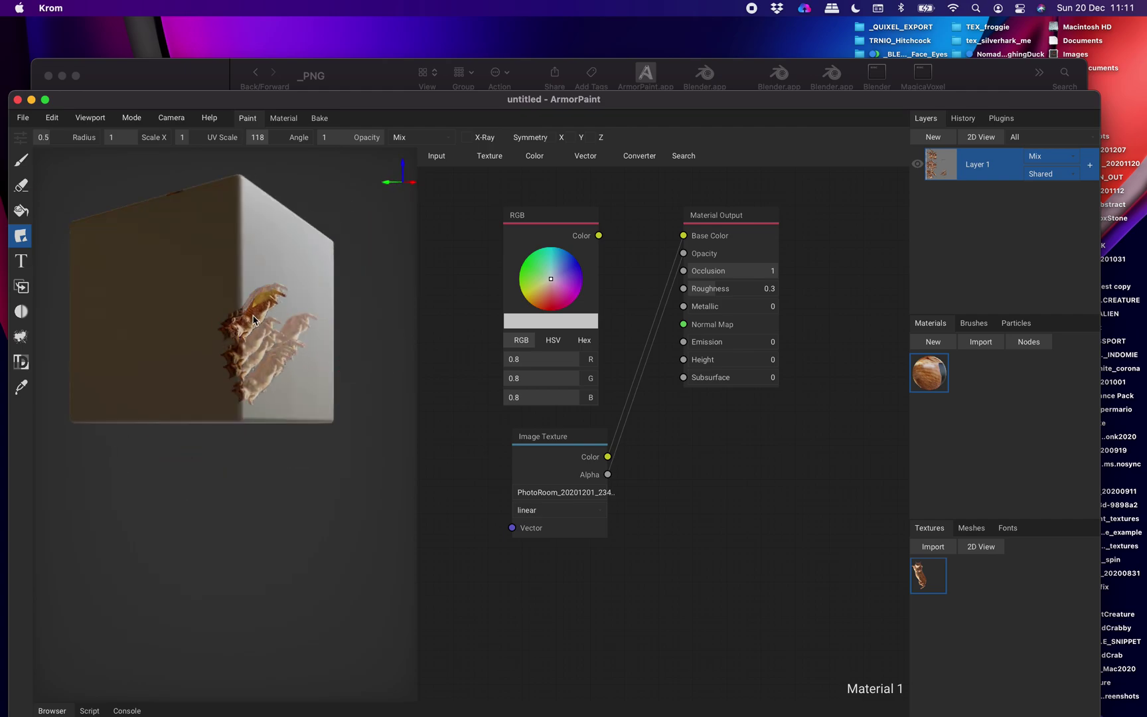
pyautogui.moveTo(255, 319); pyautogui.dragTo(249, 359, button='right')
pyautogui.moveTo(239, 355)
pyautogui.mouseDown()
pyautogui.moveTo(243, 346)
pyautogui.moveTo(260, 363)
pyautogui.moveTo(276, 314)
pyautogui.moveTo(296, 381)
pyautogui.mouseUp()
pyautogui.moveTo(295, 381); pyautogui.dragTo(213, 368, button='right')
pyautogui.moveTo(201, 329); pyautogui.dragTo(222, 428)
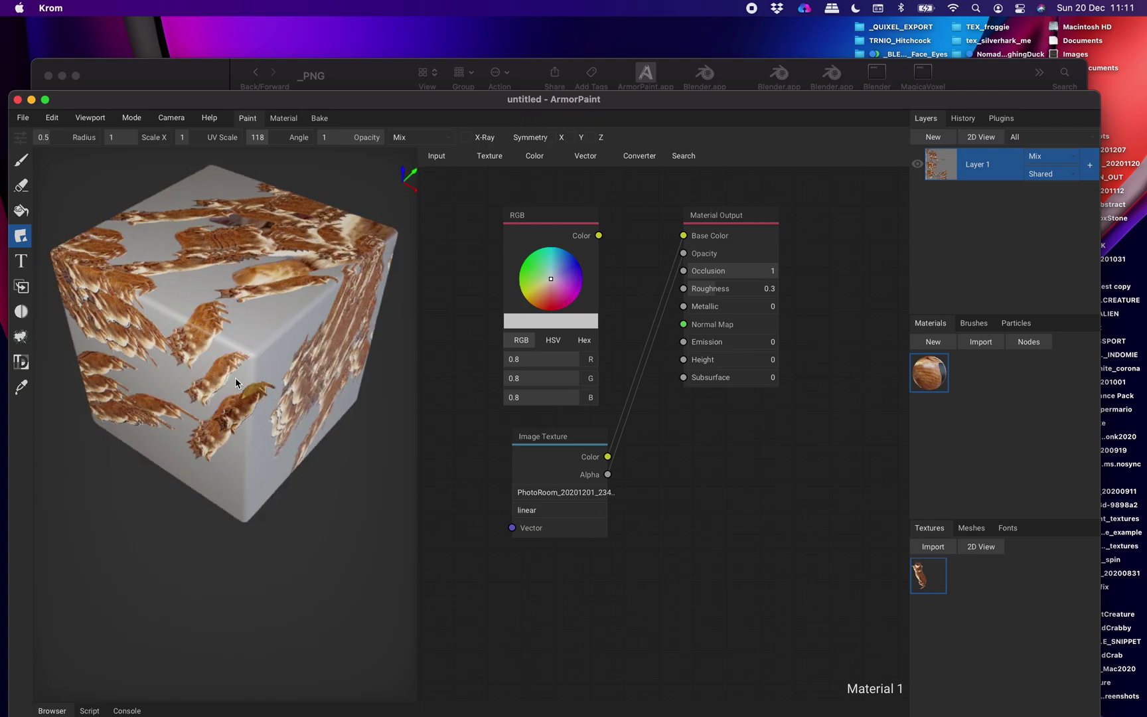
# Set the material's Roughness to 0.14 and Metallic to 0.88, and paint another trail of cat decals on the cube.
pyautogui.moveTo(651, 220); pyautogui.dragTo(681, 251, button='right')
pyautogui.moveTo(569, 104); pyautogui.dragTo(565, 71)
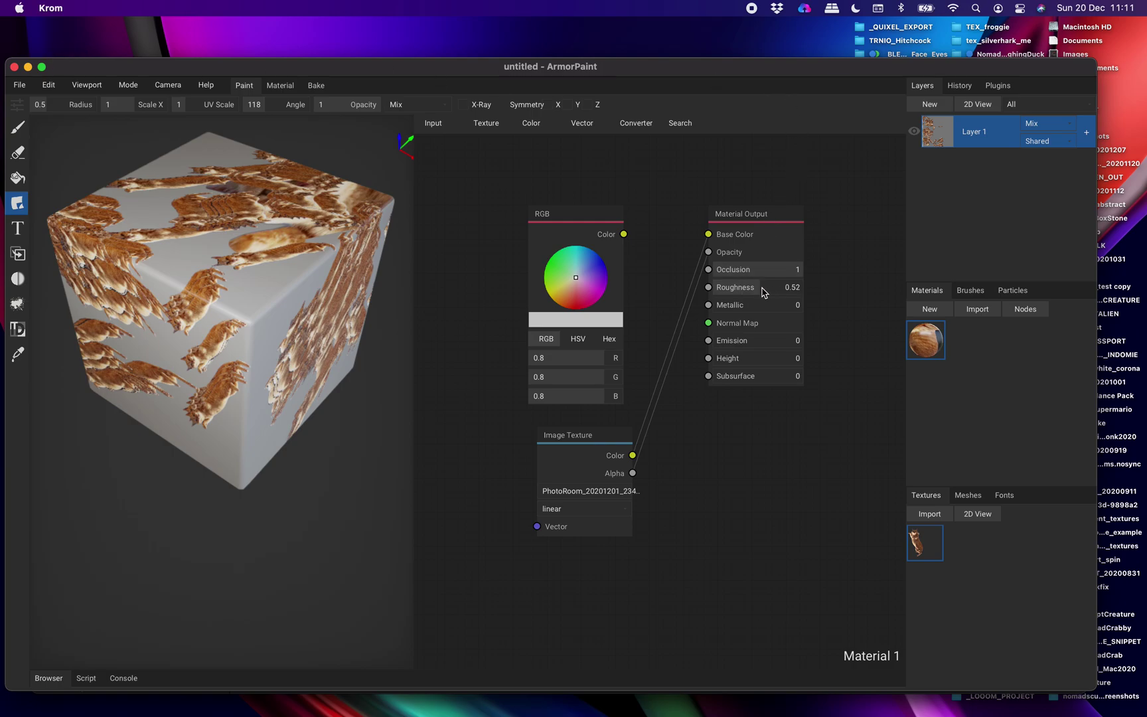
pyautogui.moveTo(767, 307); pyautogui.dragTo(775, 307)
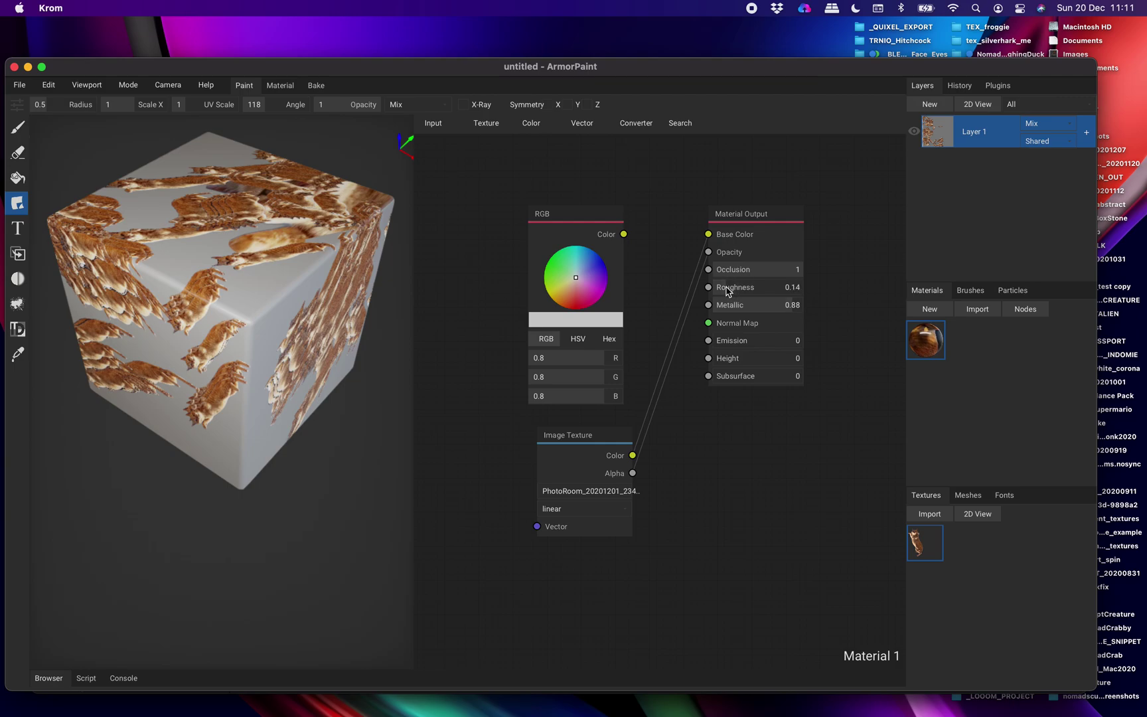
pyautogui.moveTo(328, 388)
pyautogui.mouseDown()
pyautogui.moveTo(166, 398)
pyautogui.moveTo(203, 287)
pyautogui.moveTo(247, 287)
pyautogui.mouseUp()
pyautogui.moveTo(247, 287)
pyautogui.mouseDown(button='right')
pyautogui.moveTo(192, 234)
pyautogui.moveTo(212, 278)
pyautogui.mouseUp(button='right')
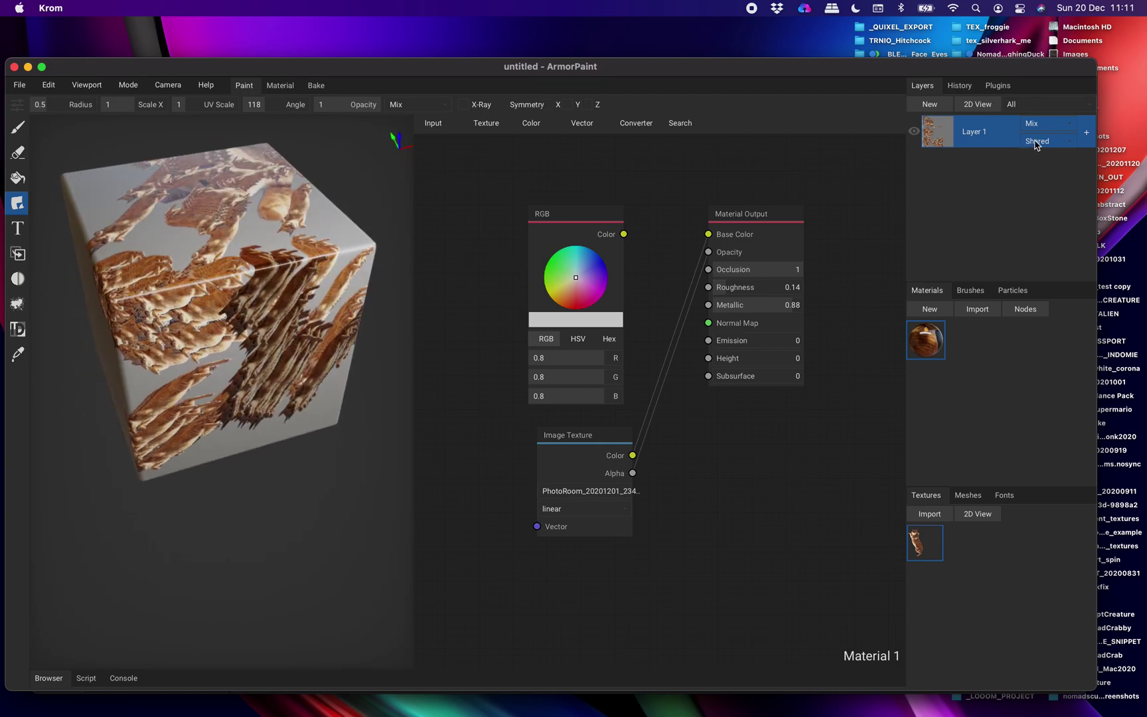
# Import sunflower_good.PNG from the _PNG folder in Finder into ArmorPaint as a texture.
pyautogui.moveTo(377, 76); pyautogui.dragTo(488, 211)
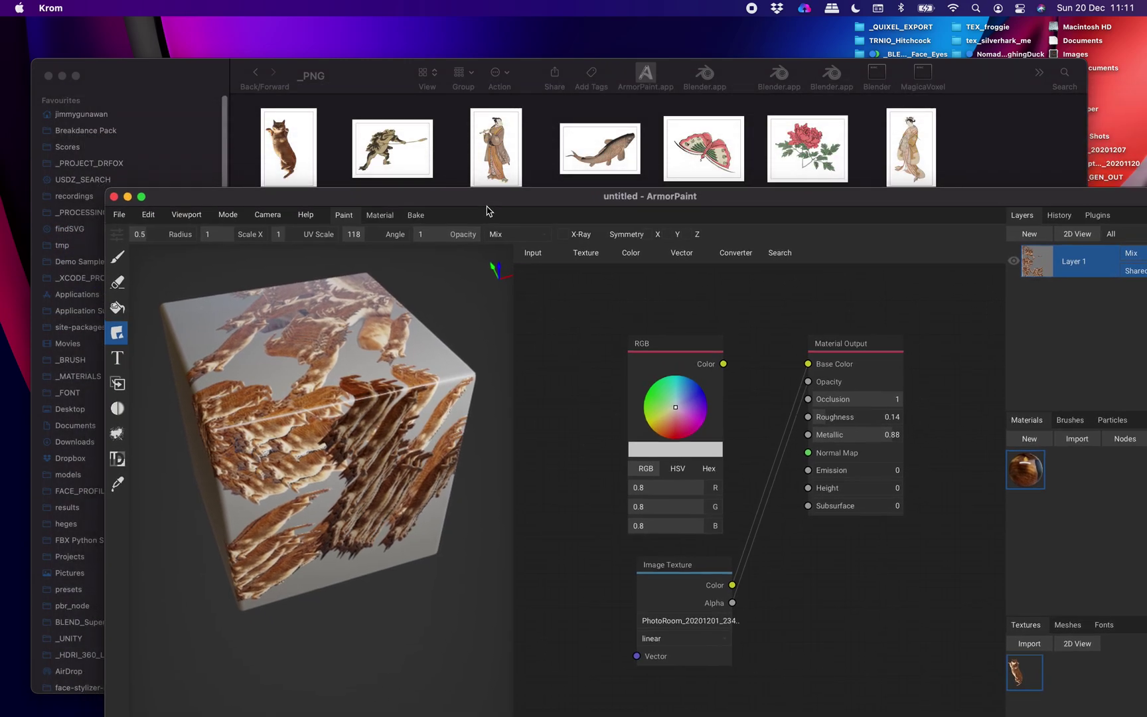
pyautogui.moveTo(669, 200); pyautogui.dragTo(748, 323)
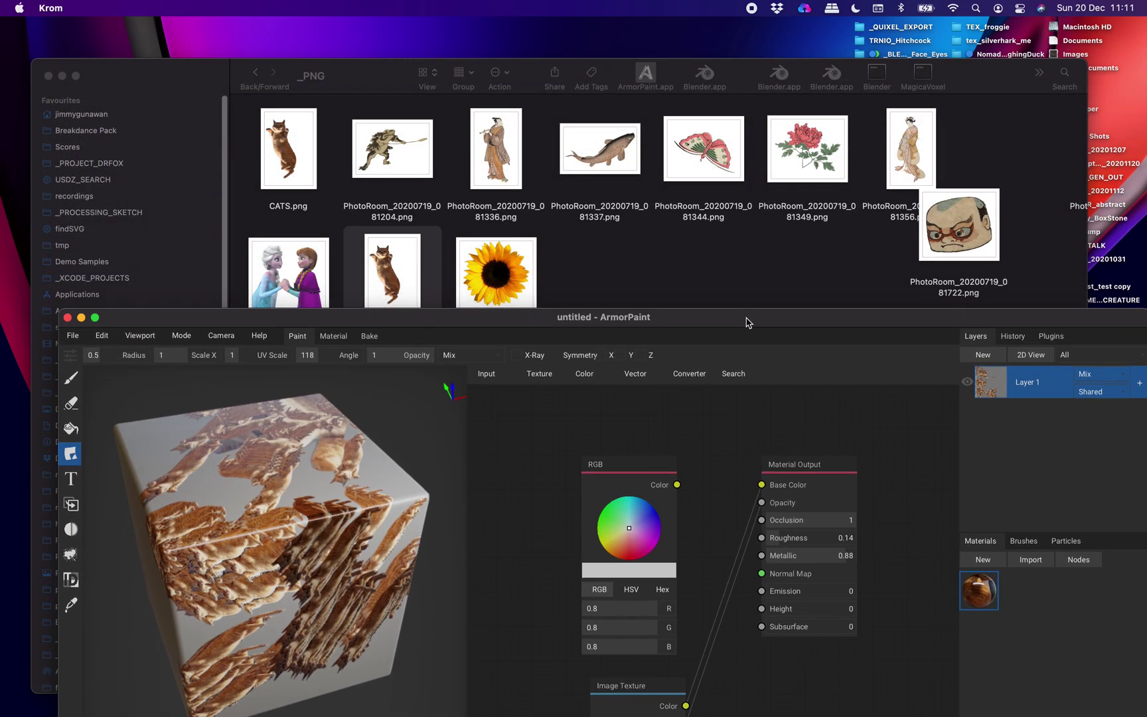
pyautogui.click(357, 76)
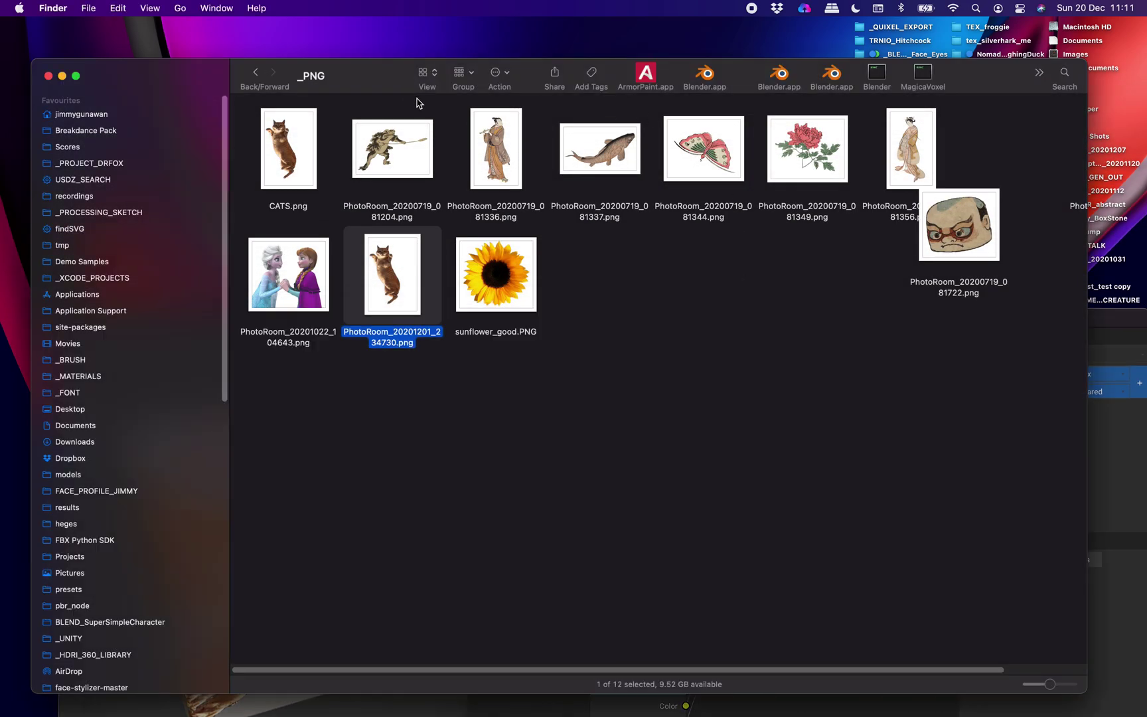
pyautogui.moveTo(35, 62); pyautogui.dragTo(247, 129)
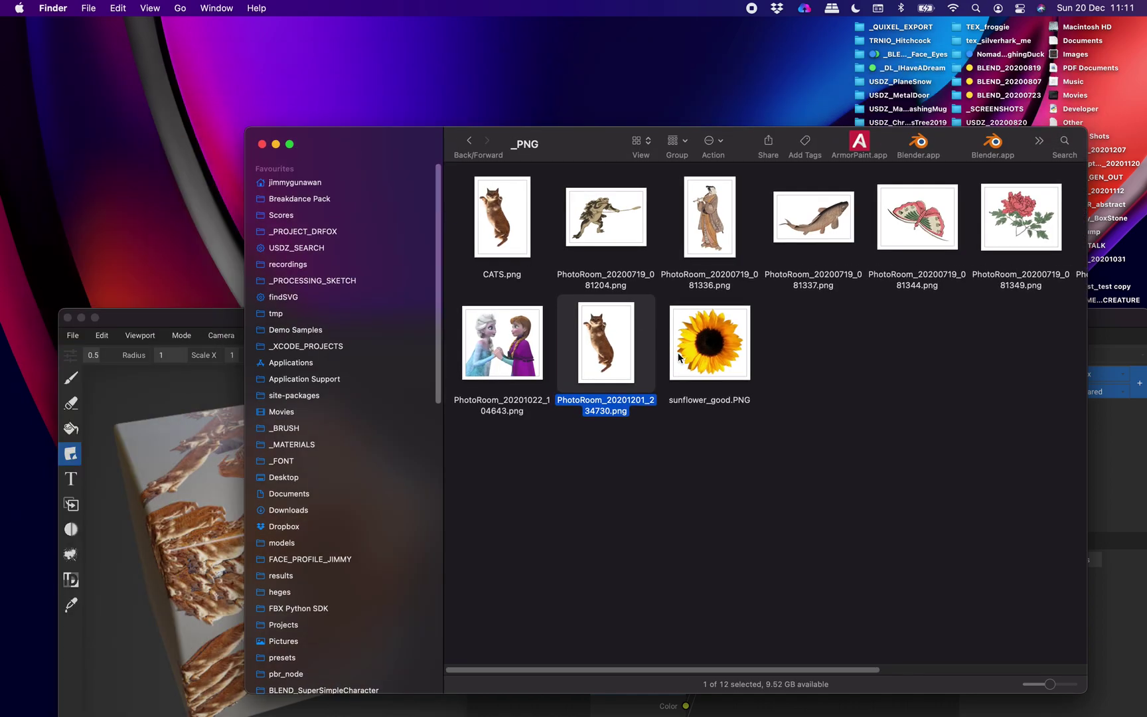
pyautogui.moveTo(226, 317); pyautogui.dragTo(203, 318)
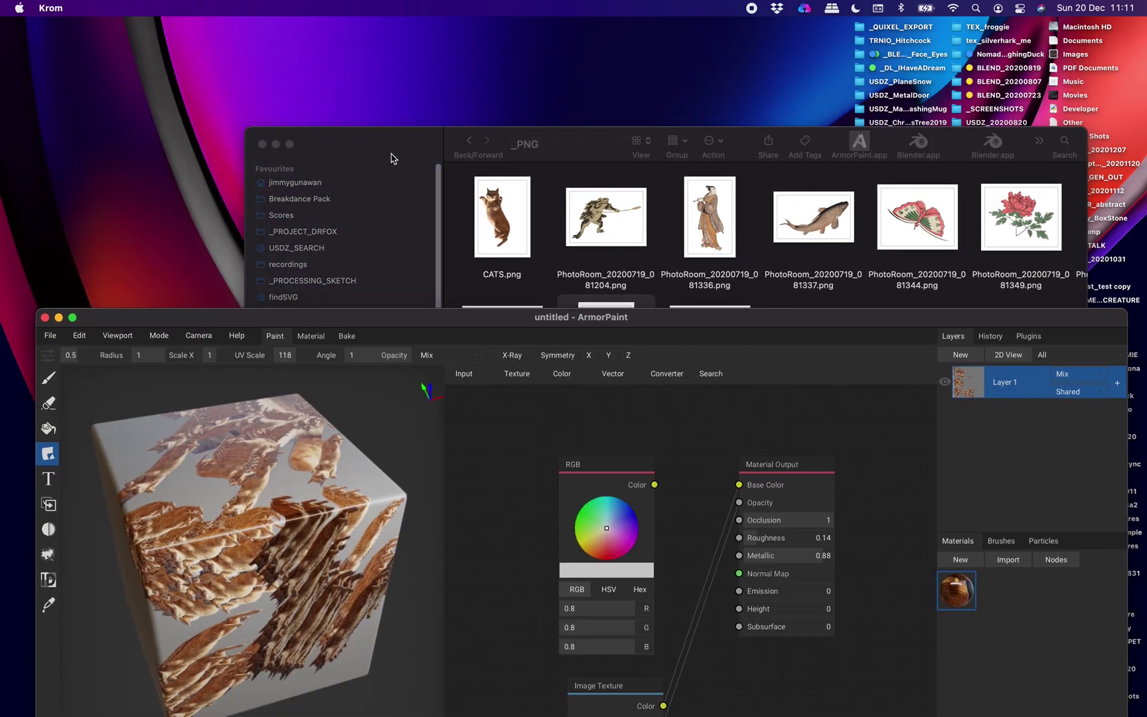
pyautogui.moveTo(395, 158); pyautogui.dragTo(392, 111)
pyautogui.moveTo(727, 302); pyautogui.dragTo(805, 689)
pyautogui.moveTo(223, 334); pyautogui.dragTo(213, 130)
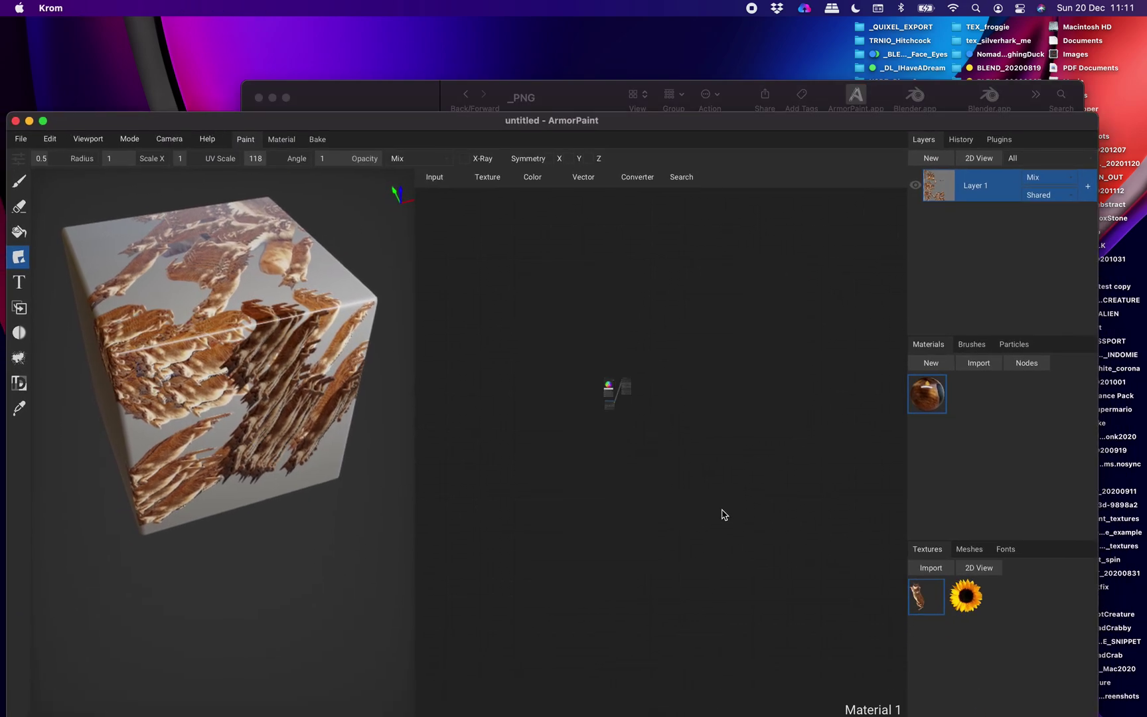
# Add the sunflower texture to the material nodes as an Image Texture node and expand ArmorPaint to full screen.
pyautogui.scroll(5, 723, 514)
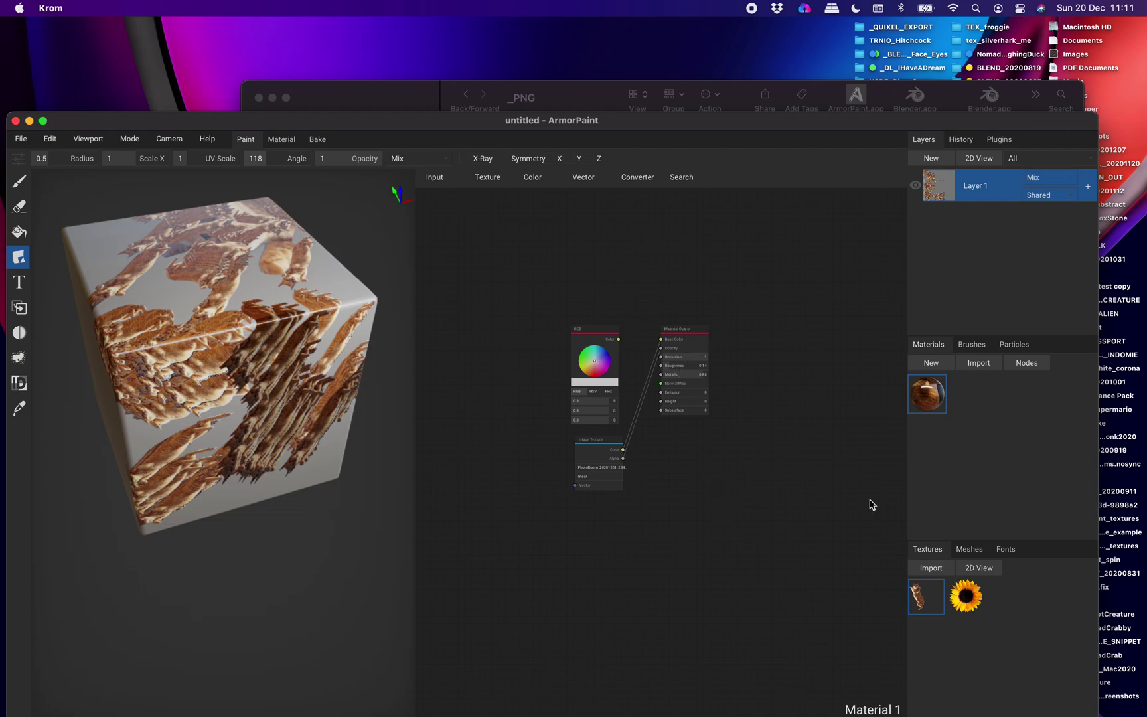
pyautogui.moveTo(964, 601); pyautogui.dragTo(672, 521)
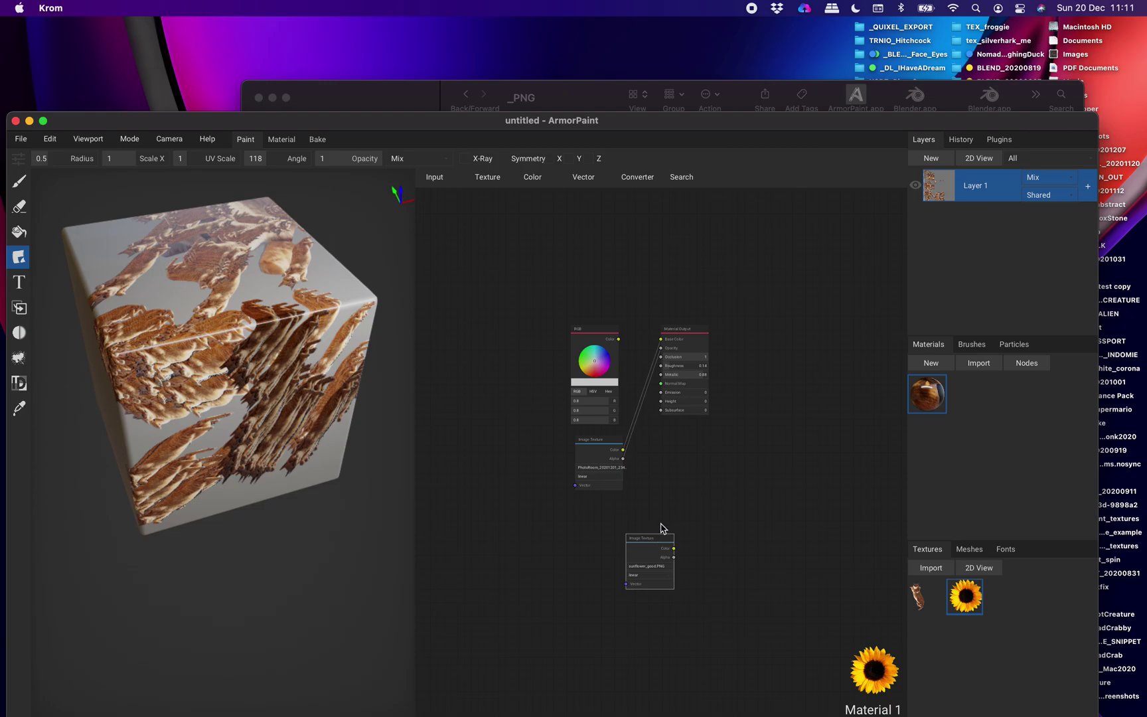
pyautogui.moveTo(739, 122); pyautogui.dragTo(753, 65)
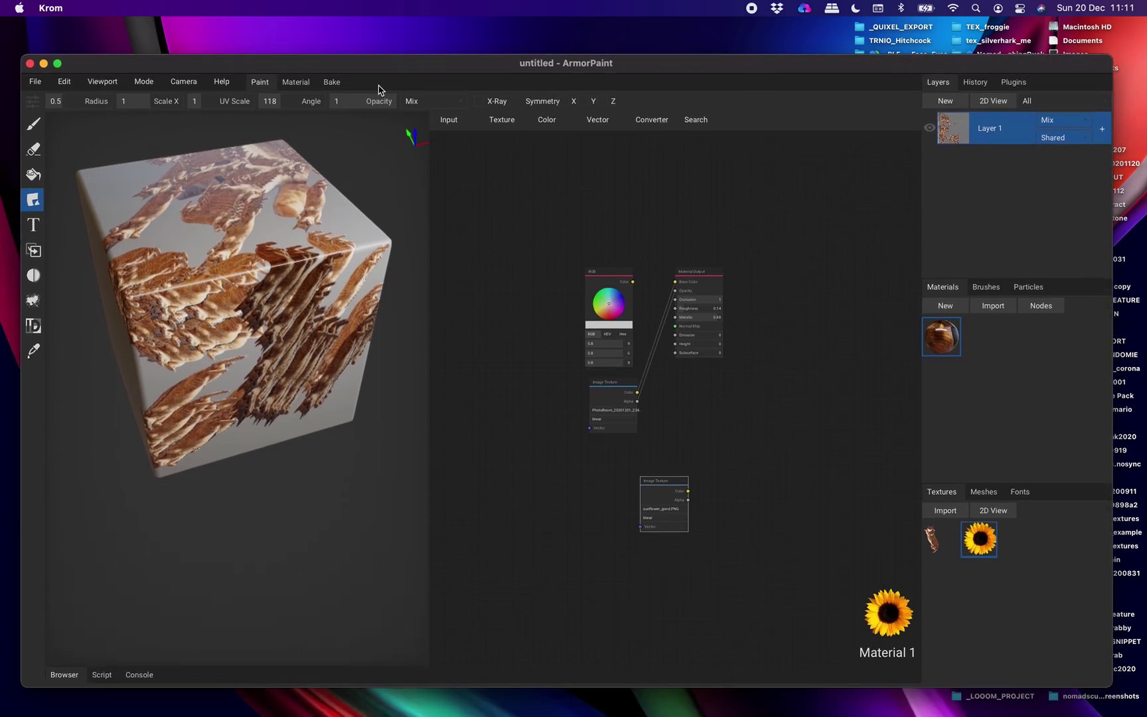
pyautogui.click(58, 64)
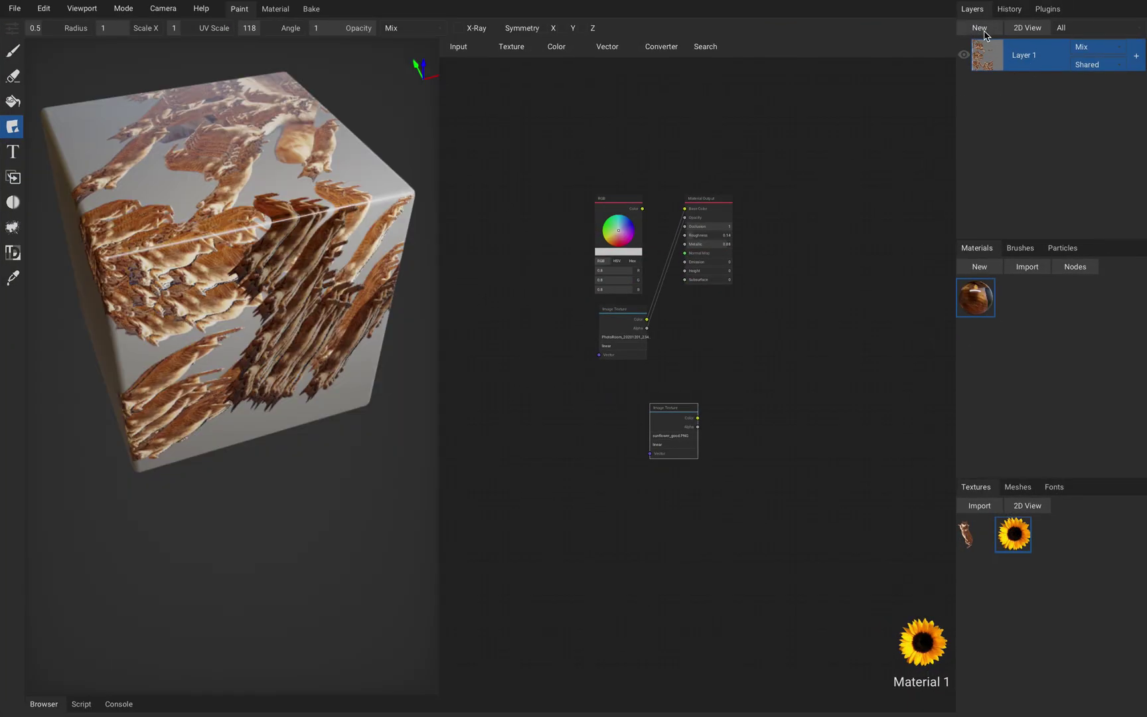
# Add a new layer and link the sunflower texture's Color to Base Color and Alpha to Opacity, with Metallic at 0.
pyautogui.click(981, 29)
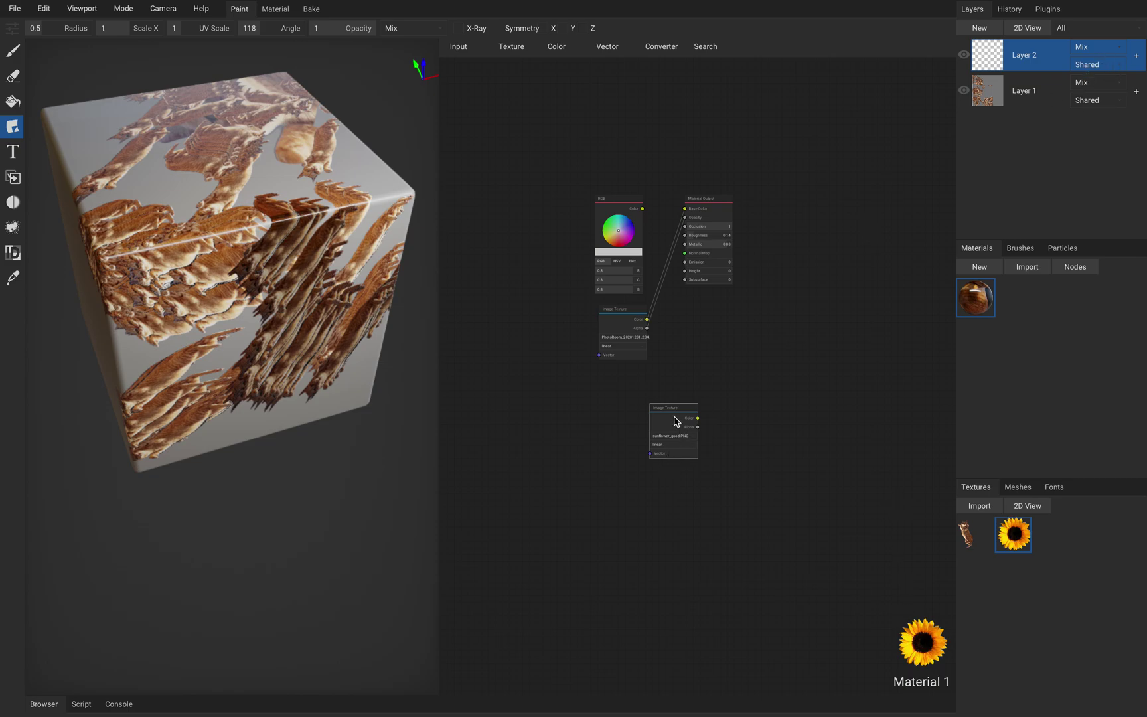
pyautogui.moveTo(668, 413); pyautogui.dragTo(546, 288)
pyautogui.scroll(3, 553, 294)
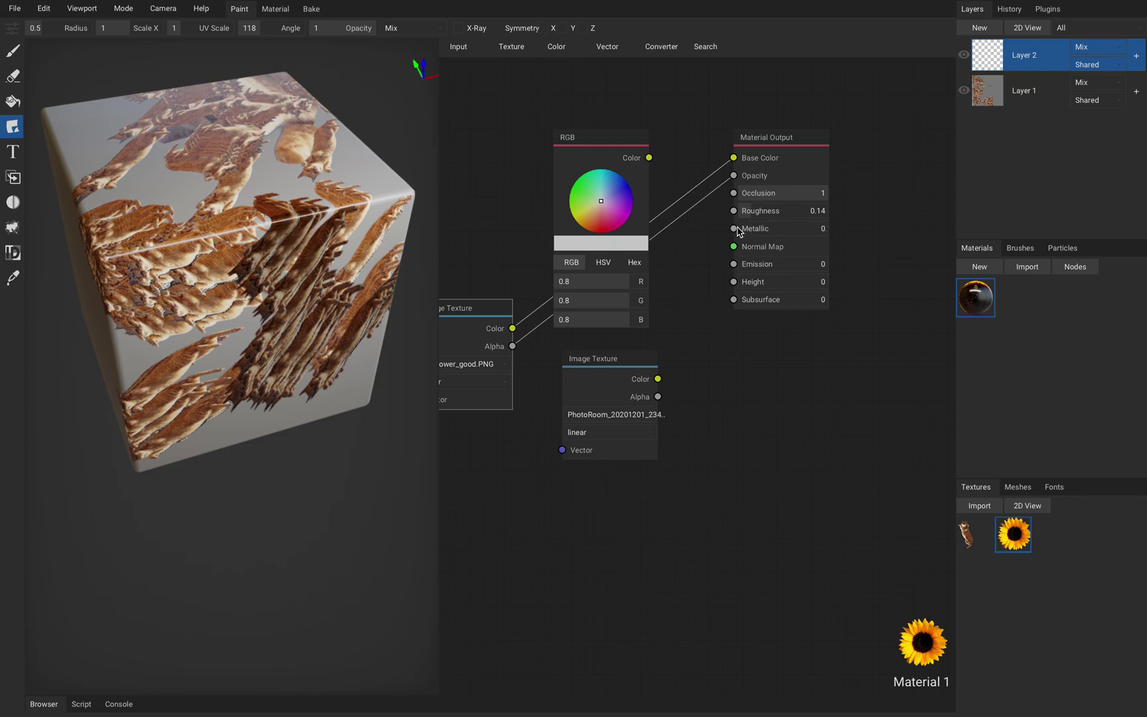
# Paint sunflower decals on the new layer, starting over the cat decals and continuing onto the cube's dark side.
pyautogui.click(218, 340)
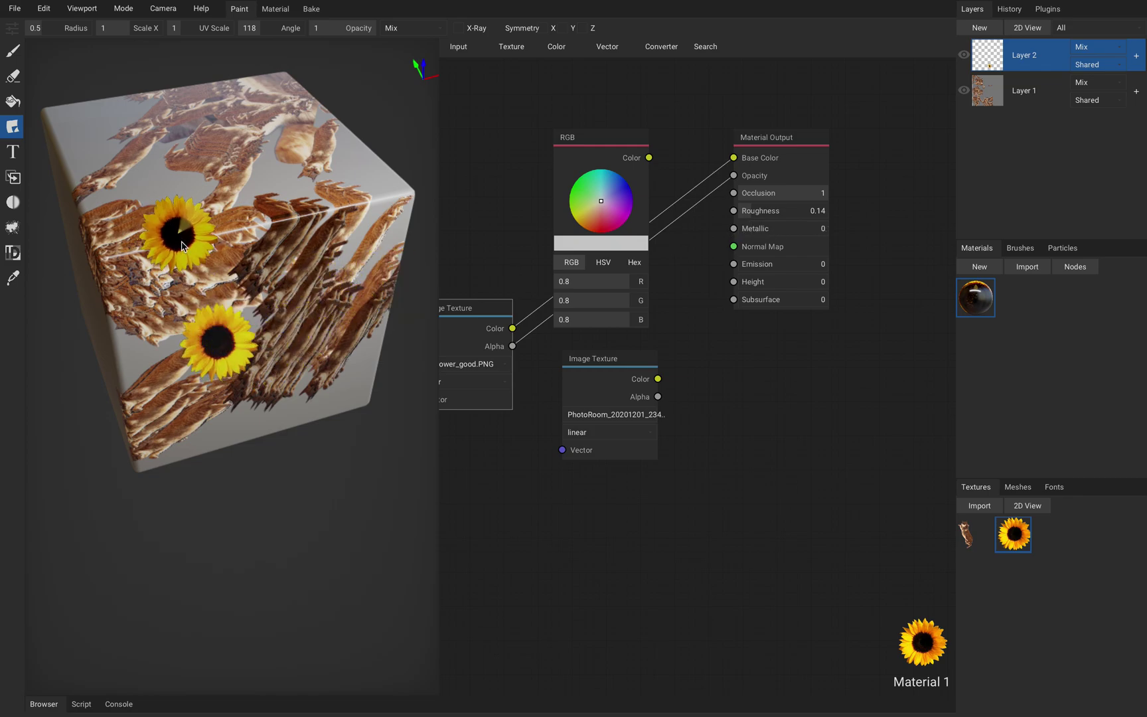
pyautogui.moveTo(190, 248); pyautogui.dragTo(265, 233, button='right')
pyautogui.moveTo(257, 268); pyautogui.dragTo(242, 221)
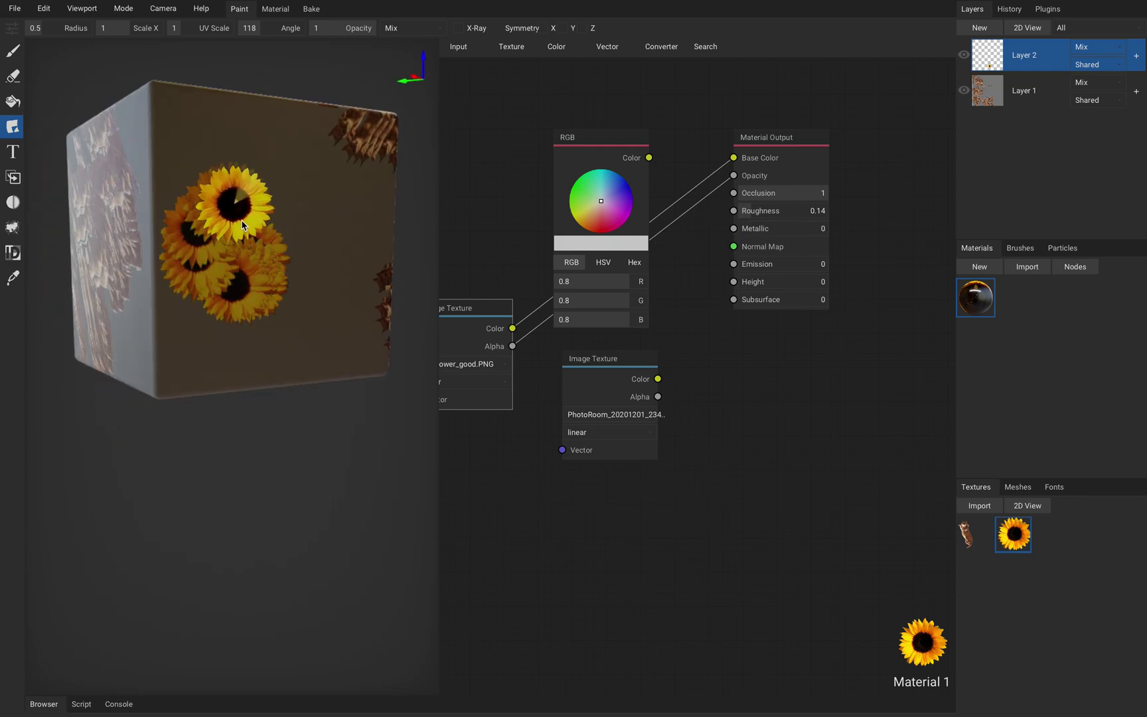
pyautogui.moveTo(256, 249); pyautogui.dragTo(211, 265, button='right')
pyautogui.moveTo(174, 230); pyautogui.dragTo(194, 326)
pyautogui.moveTo(195, 325); pyautogui.dragTo(233, 312, button='right')
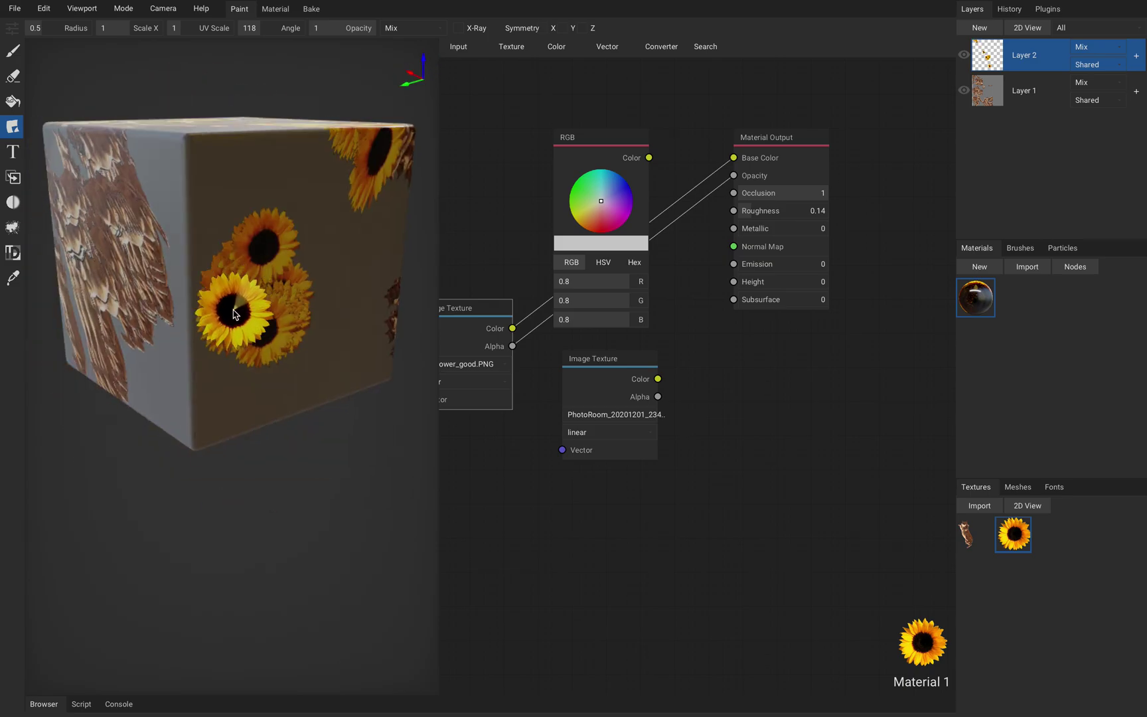
# Paint further trails of sunflower decals around the cube's other sides and across its top face.
pyautogui.moveTo(243, 411); pyautogui.dragTo(156, 300, button='right')
pyautogui.moveTo(153, 300)
pyautogui.mouseDown()
pyautogui.moveTo(213, 299)
pyautogui.moveTo(281, 325)
pyautogui.moveTo(325, 368)
pyautogui.mouseUp()
pyautogui.moveTo(325, 369); pyautogui.dragTo(285, 239, button='right')
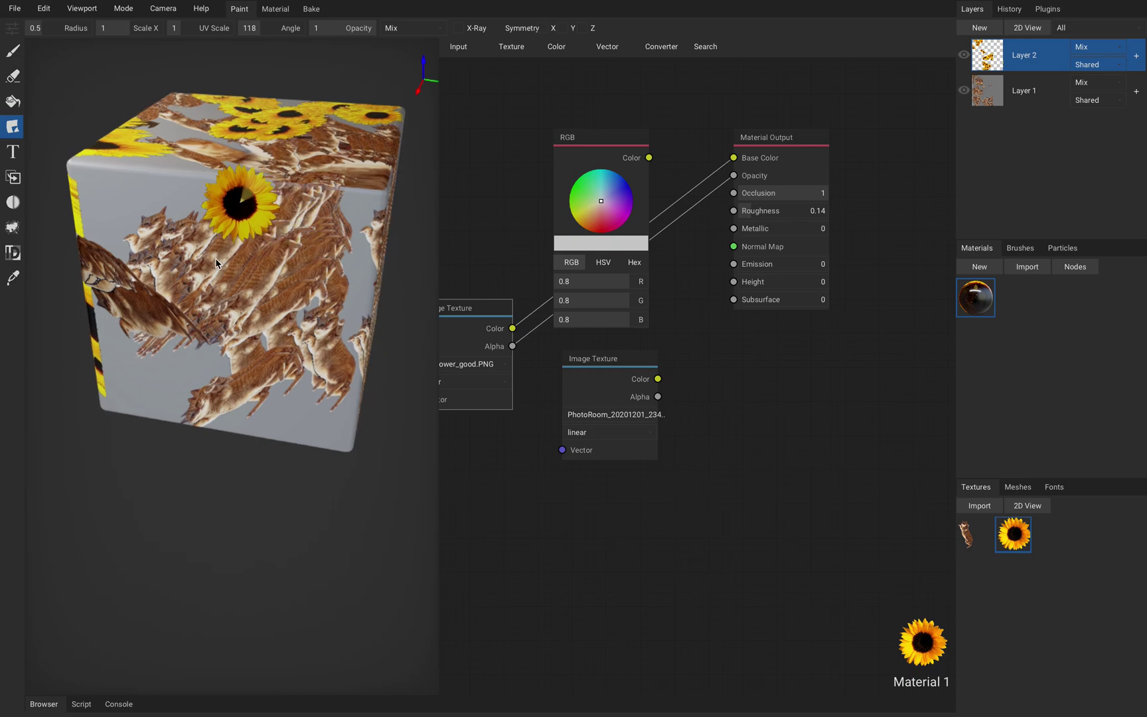
pyautogui.moveTo(219, 261); pyautogui.dragTo(150, 216)
pyautogui.moveTo(390, 139); pyautogui.dragTo(279, 206, button='right')
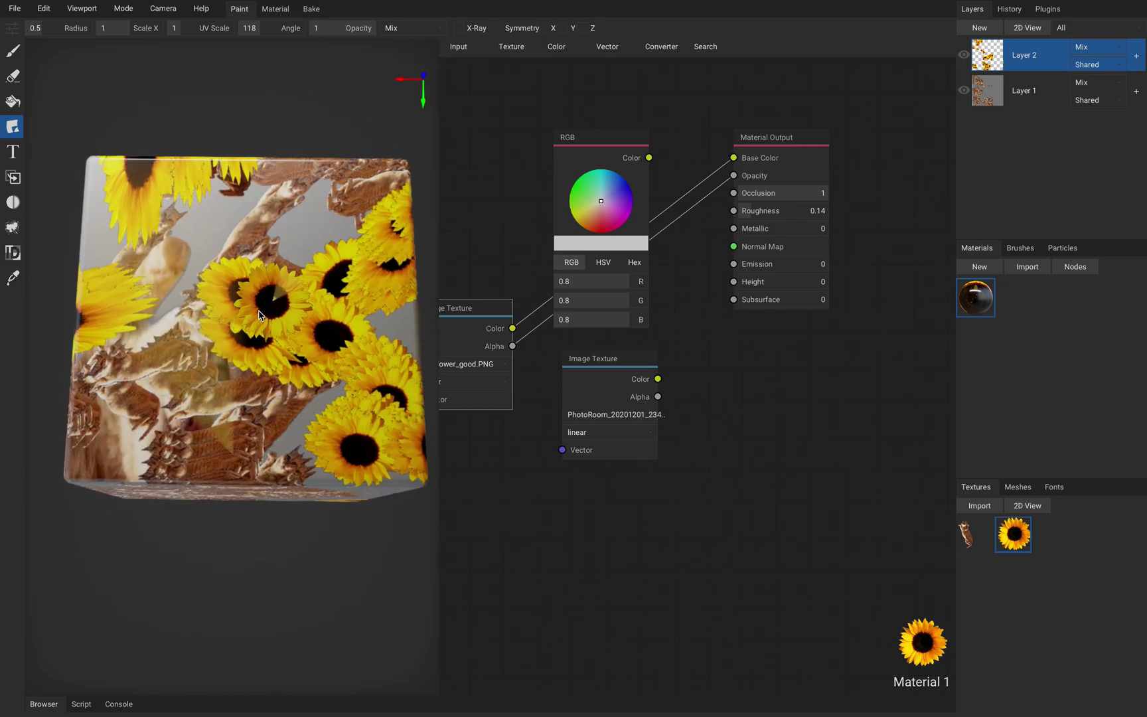
pyautogui.moveTo(200, 225)
pyautogui.mouseDown()
pyautogui.moveTo(227, 309)
pyautogui.moveTo(232, 424)
pyautogui.mouseUp()
# Cover the cube with sunflower decals that are much larger relative to its faces.
pyautogui.scroll(-2, 237, 406)
pyautogui.scroll(-2, 239, 402)
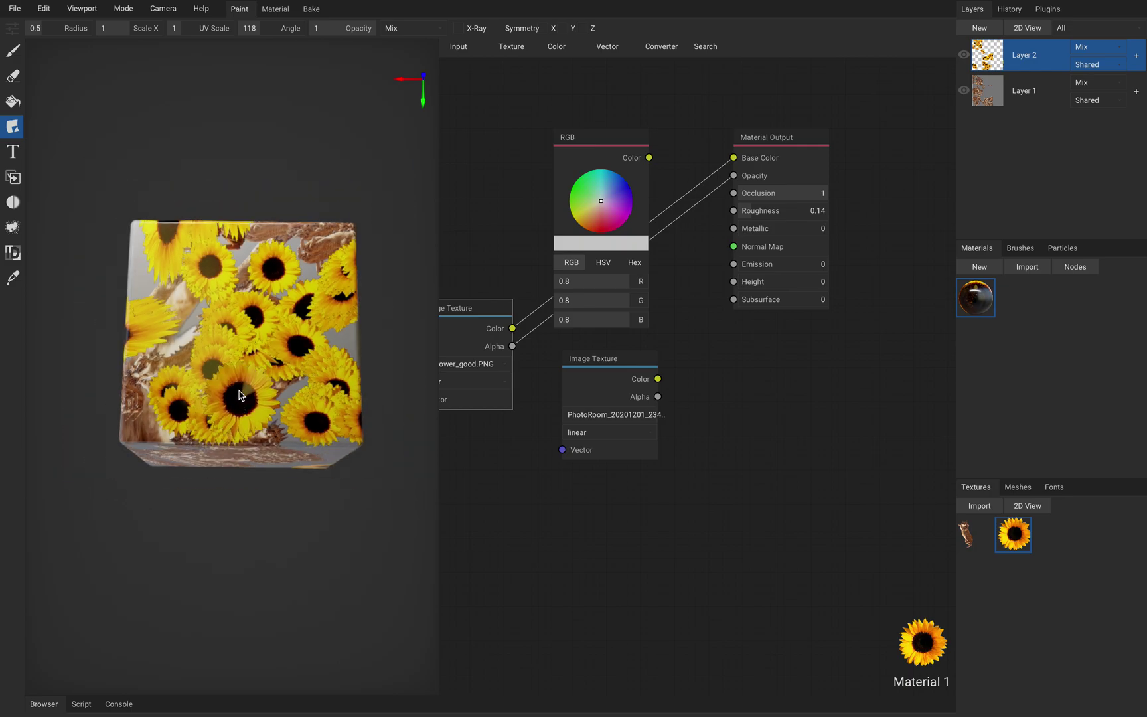
pyautogui.moveTo(241, 394); pyautogui.dragTo(234, 329, button='right')
pyautogui.moveTo(256, 319)
pyautogui.mouseDown()
pyautogui.moveTo(170, 265)
pyautogui.moveTo(248, 341)
pyautogui.moveTo(279, 352)
pyautogui.mouseUp()
pyautogui.scroll(-5, 241, 344)
pyautogui.scroll(-3, 239, 342)
pyautogui.moveTo(282, 355)
pyautogui.mouseDown(button='right')
pyautogui.moveTo(325, 399)
pyautogui.moveTo(359, 385)
pyautogui.mouseUp(button='right')
pyautogui.moveTo(251, 336)
pyautogui.mouseDown(button='right')
pyautogui.moveTo(254, 345)
pyautogui.moveTo(254, 291)
pyautogui.moveTo(238, 369)
pyautogui.moveTo(243, 347)
pyautogui.mouseUp(button='right')
# Paint smaller sunflower decals on top of the large ones on several cube faces.
pyautogui.scroll(8, 243, 347)
pyautogui.moveTo(226, 379); pyautogui.dragTo(303, 302)
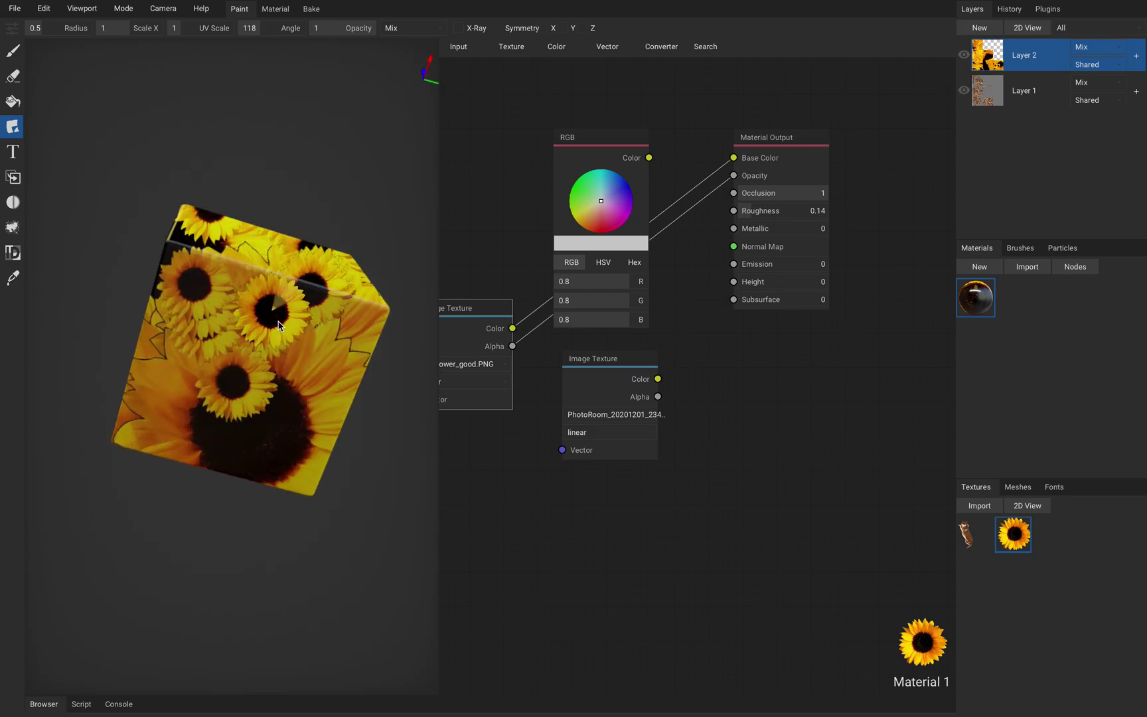
pyautogui.moveTo(323, 305); pyautogui.dragTo(255, 367, button='middle')
pyautogui.moveTo(254, 368); pyautogui.dragTo(258, 390, button='right')
pyautogui.moveTo(163, 408)
pyautogui.mouseDown()
pyautogui.moveTo(181, 448)
pyautogui.moveTo(266, 418)
pyautogui.mouseUp()
pyautogui.moveTo(342, 395); pyautogui.dragTo(301, 383, button='right')
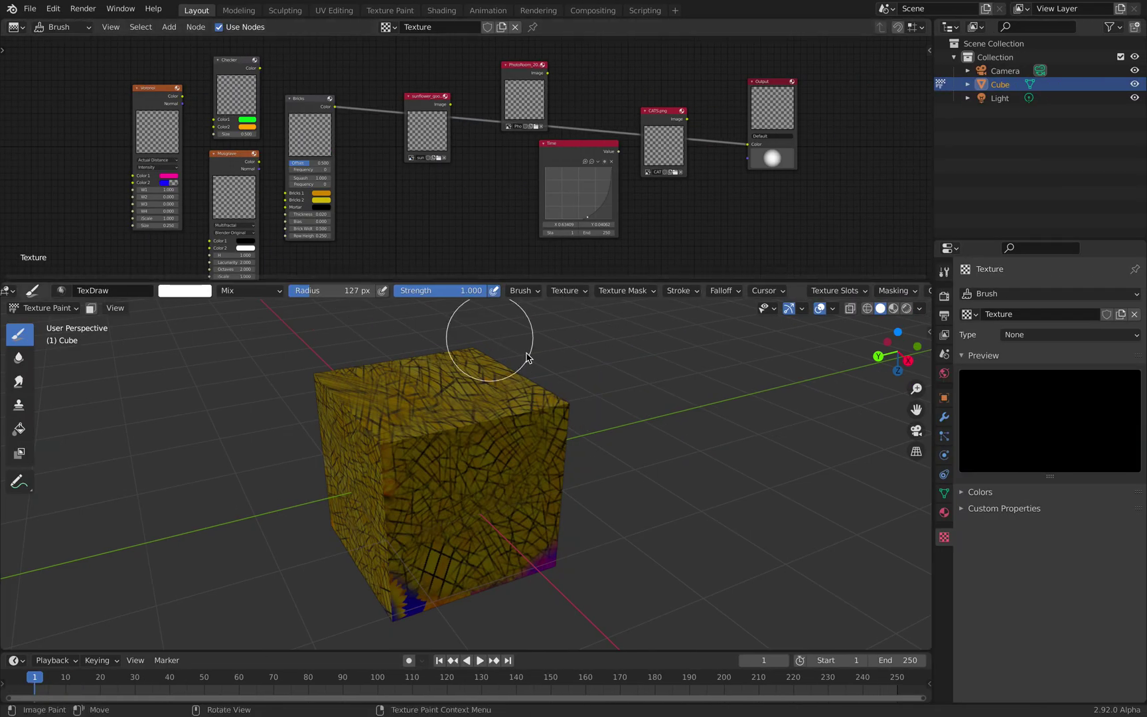
# Switch to Blender, connect the sunflower image node to the Output's Color input, and move the Output node beside it.
pyautogui.scroll(2, 460, 162)
pyautogui.moveTo(473, 168); pyautogui.dragTo(415, 175, button='middle')
pyautogui.scroll(3, 471, 171)
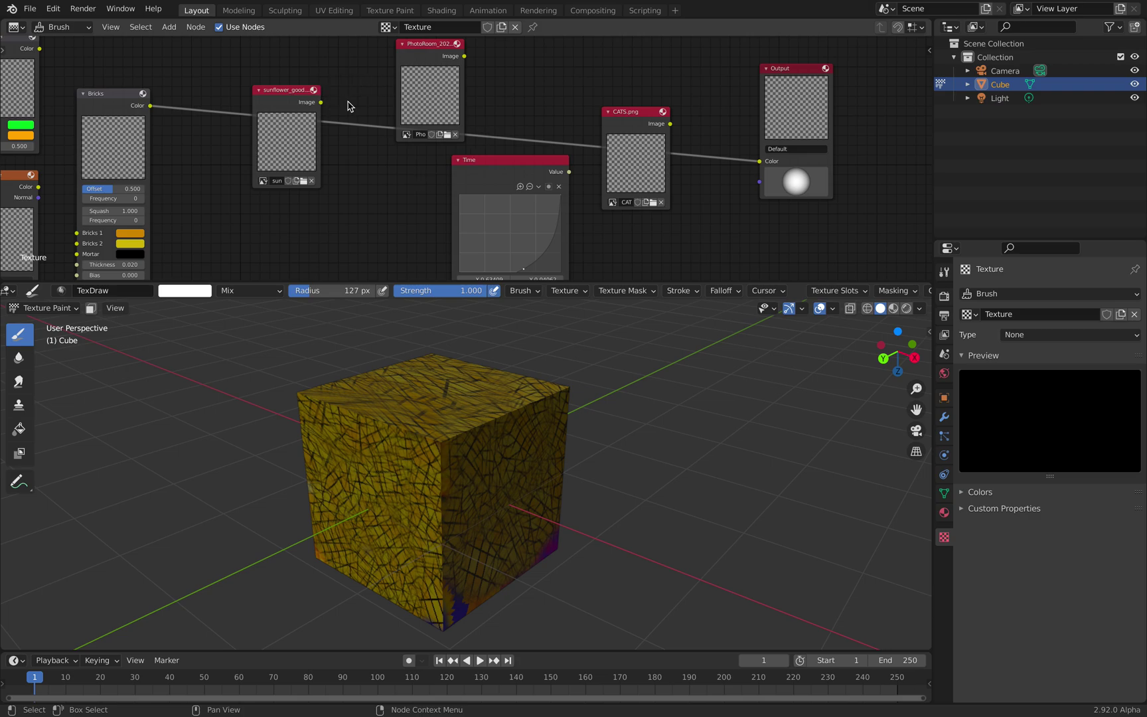
pyautogui.moveTo(321, 103); pyautogui.dragTo(760, 162)
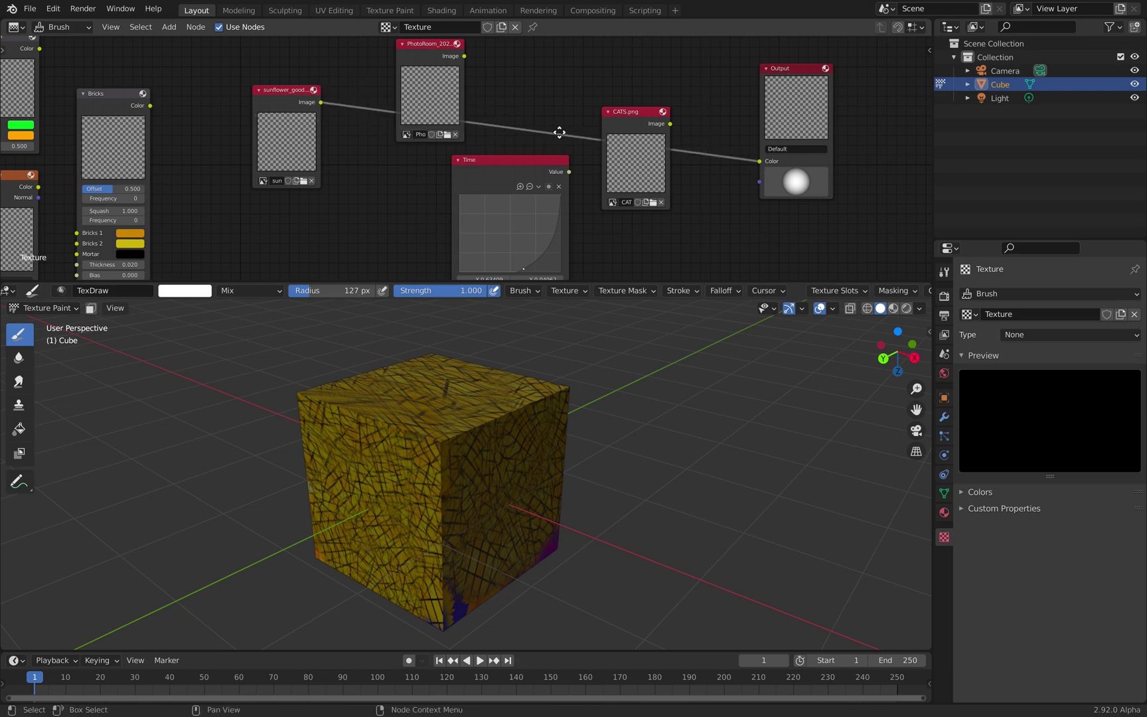
pyautogui.moveTo(781, 71); pyautogui.dragTo(389, 142)
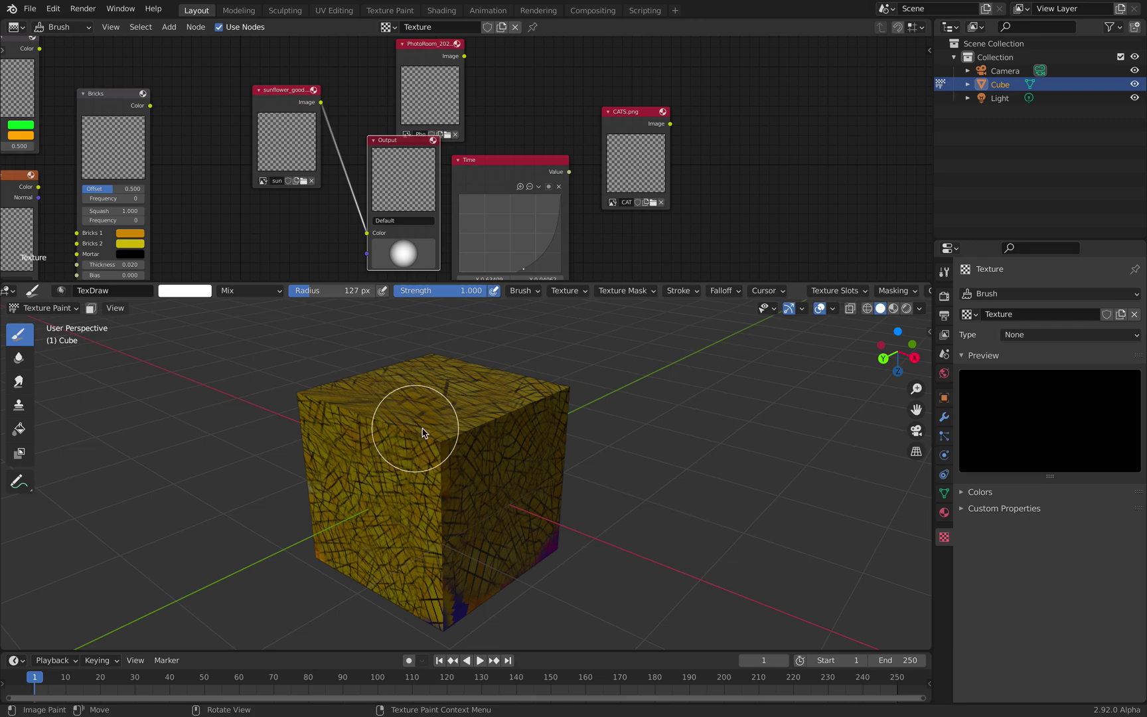
# Paint sunflower brush strokes over the brick pattern on the cube's upper corner and side faces.
pyautogui.moveTo(442, 417); pyautogui.dragTo(506, 468)
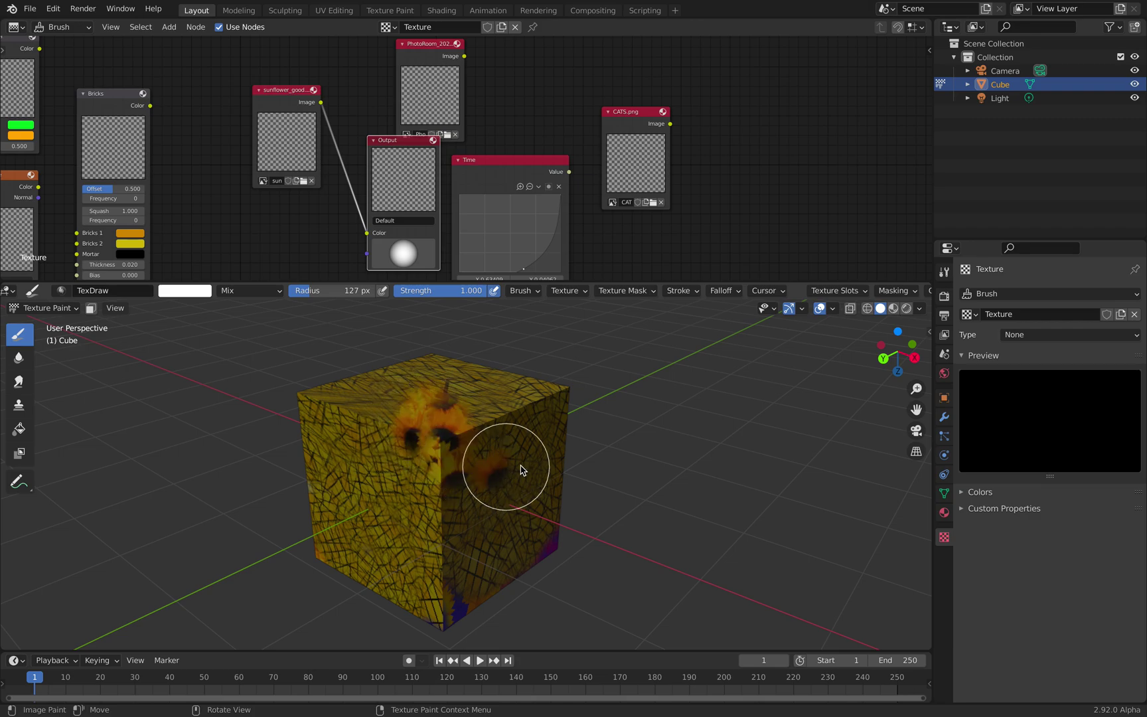
pyautogui.moveTo(533, 467); pyautogui.dragTo(559, 453, button='middle')
pyautogui.moveTo(428, 472)
pyautogui.mouseDown()
pyautogui.moveTo(422, 482)
pyautogui.moveTo(430, 462)
pyautogui.moveTo(363, 487)
pyautogui.mouseUp()
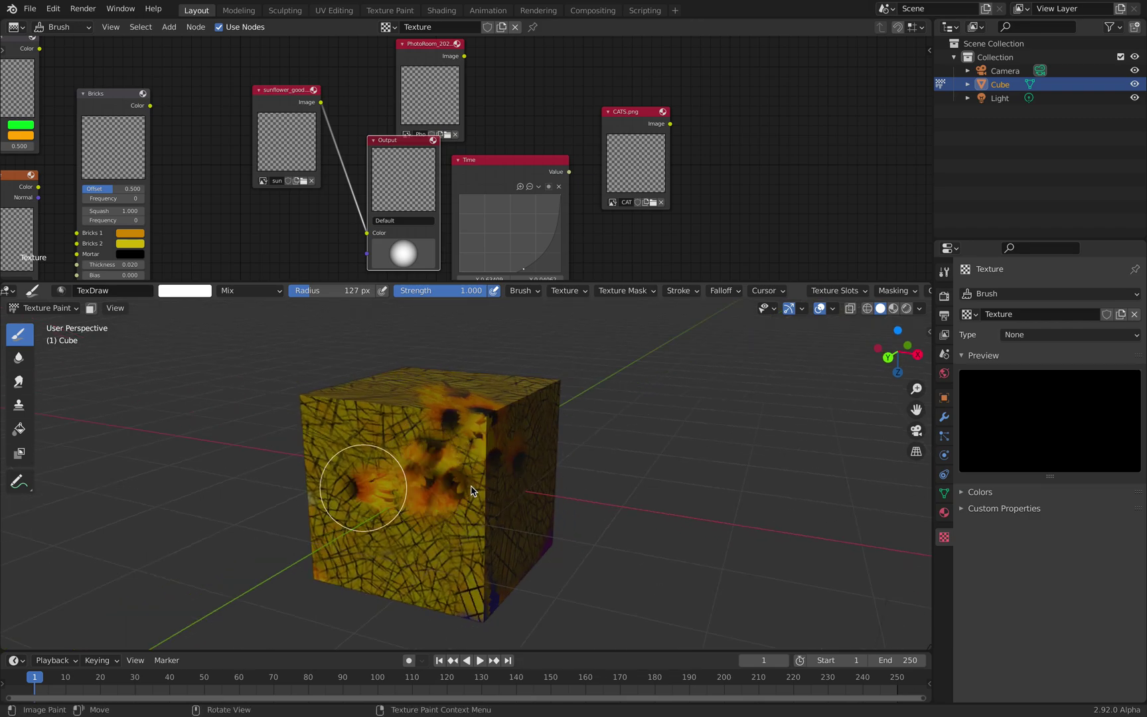
pyautogui.moveTo(367, 486)
pyautogui.mouseDown(button='middle')
pyautogui.moveTo(479, 486)
pyautogui.moveTo(461, 466)
pyautogui.moveTo(474, 469)
pyautogui.mouseUp(button='middle')
pyautogui.moveTo(463, 468); pyautogui.dragTo(466, 475)
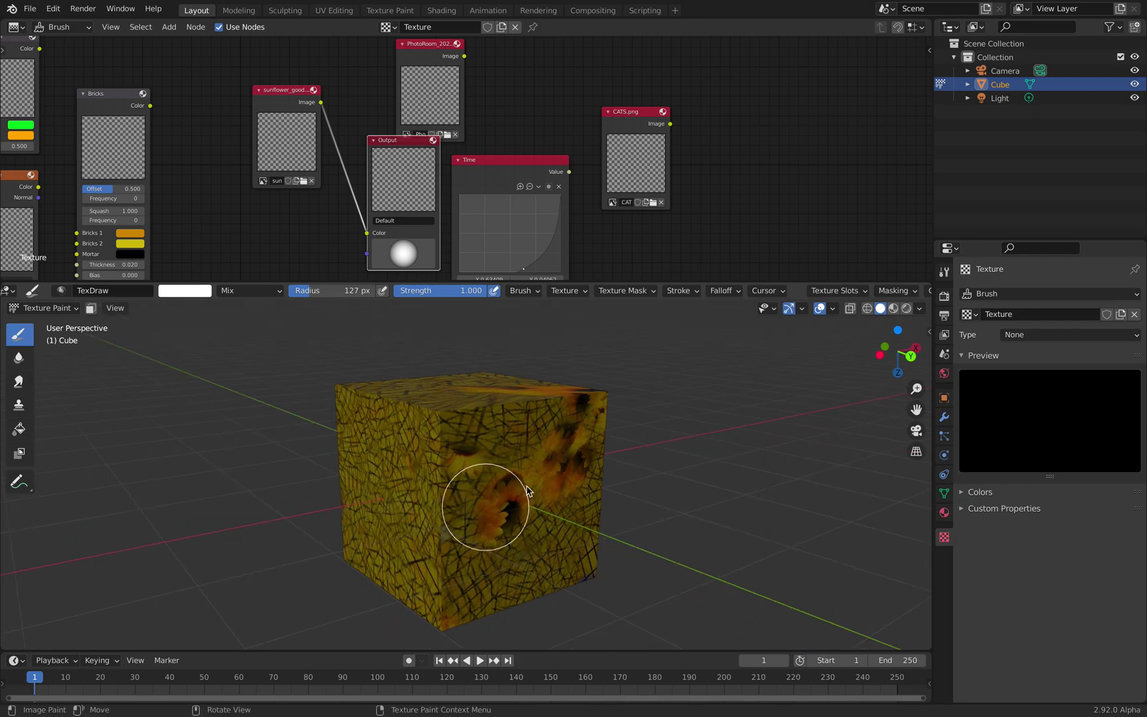
# Set the brush texture's mapping to View Plane and turn off its Random angle option.
pyautogui.click(634, 291)
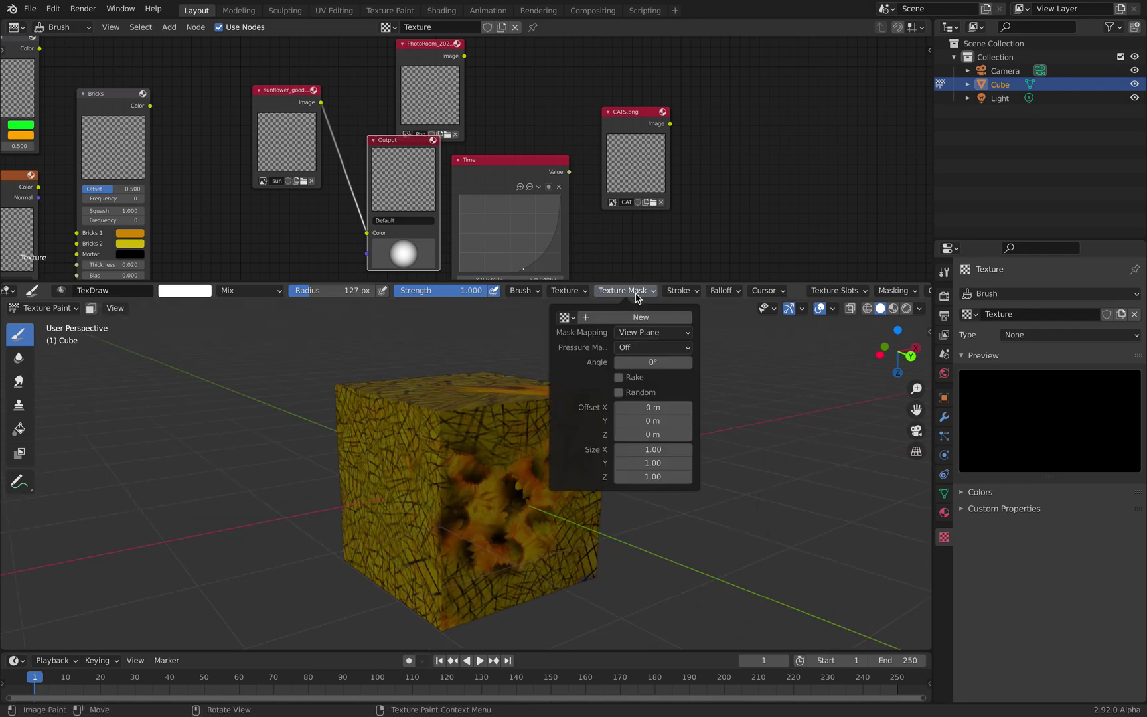
pyautogui.moveTo(575, 292)
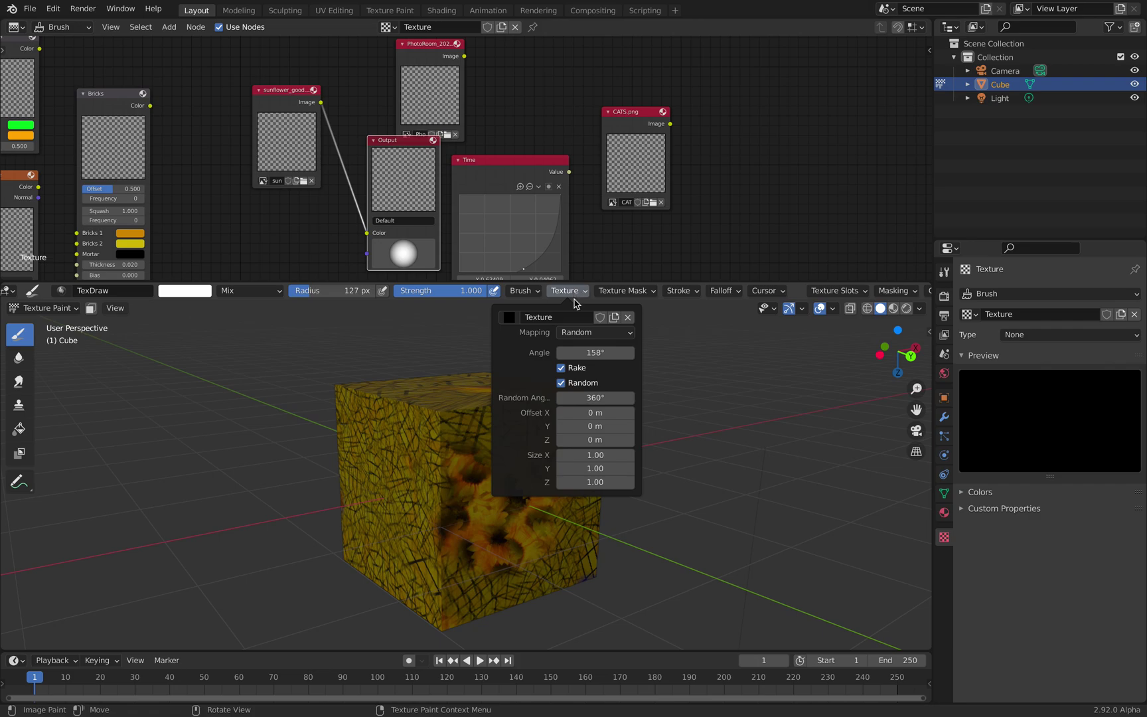
pyautogui.click(581, 333)
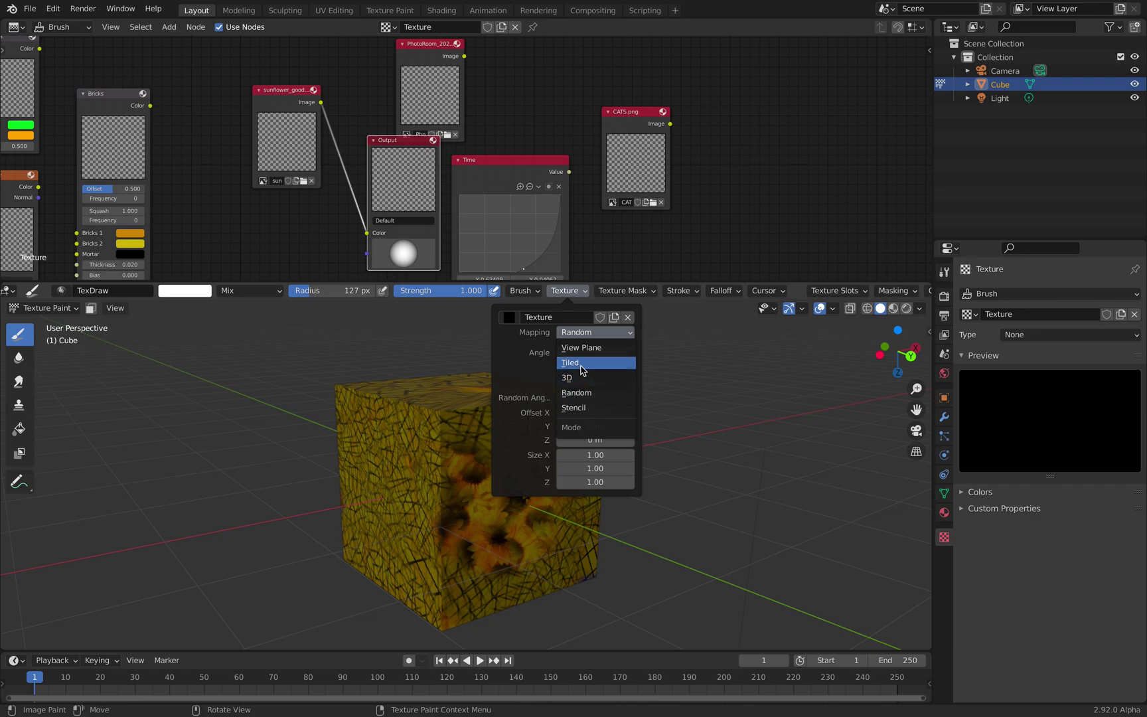
pyautogui.click(582, 348)
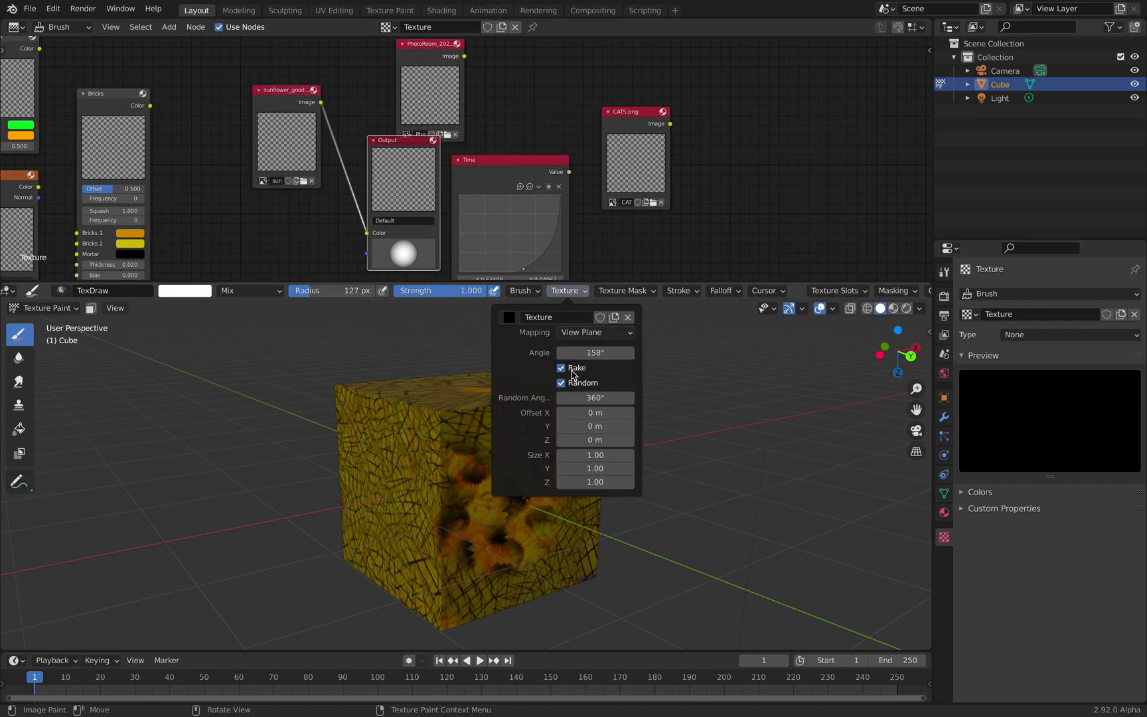
pyautogui.click(561, 383)
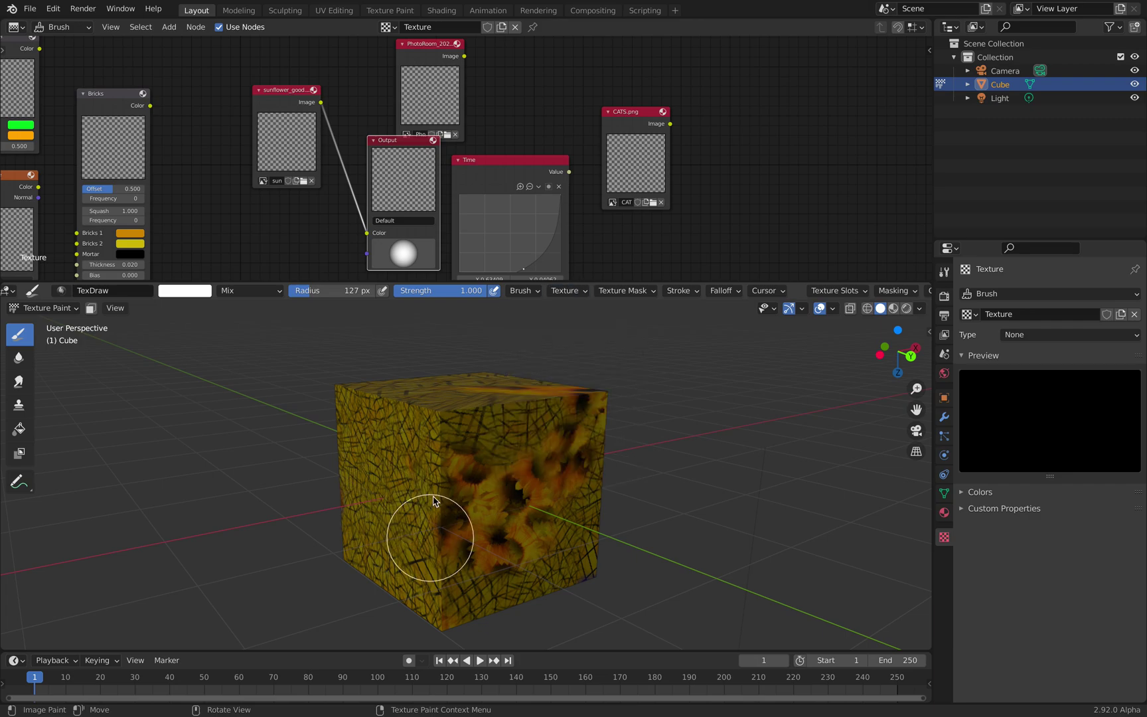
# Paint winding, spiral-shaped sunflower strokes across two of the cube's brick-patterned side faces.
pyautogui.moveTo(430, 536); pyautogui.dragTo(514, 486, button='middle')
pyautogui.scroll(2, 512, 484)
pyautogui.moveTo(486, 508)
pyautogui.mouseDown()
pyautogui.moveTo(445, 444)
pyautogui.moveTo(488, 377)
pyautogui.moveTo(596, 461)
pyautogui.moveTo(518, 485)
pyautogui.moveTo(400, 493)
pyautogui.moveTo(375, 541)
pyautogui.moveTo(469, 573)
pyautogui.moveTo(527, 544)
pyautogui.mouseUp()
pyautogui.scroll(-3, 523, 528)
pyautogui.press('ctrl+KP_1')
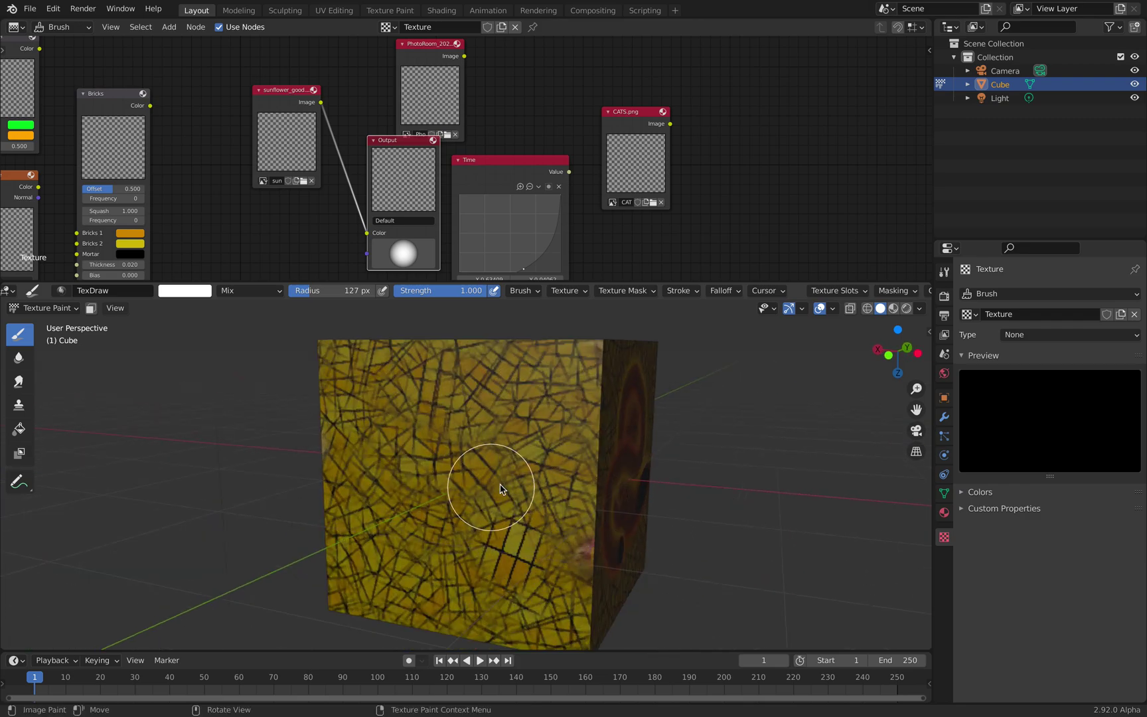
pyautogui.moveTo(430, 410)
pyautogui.mouseDown()
pyautogui.moveTo(467, 458)
pyautogui.moveTo(505, 436)
pyautogui.moveTo(448, 413)
pyautogui.moveTo(424, 472)
pyautogui.moveTo(469, 528)
pyautogui.moveTo(539, 507)
pyautogui.mouseUp()
pyautogui.moveTo(535, 412); pyautogui.dragTo(668, 414)
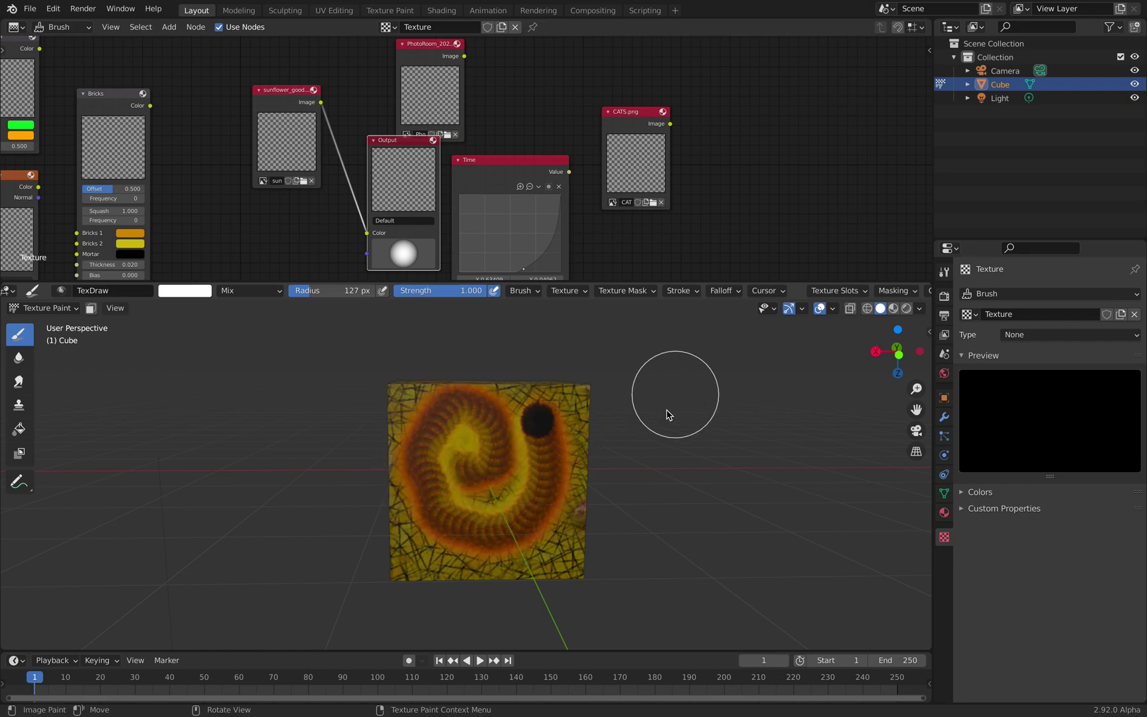
pyautogui.moveTo(669, 415); pyautogui.dragTo(625, 418, button='middle')
# Split the 3D viewport in Object Mode and display the Material Base Color image in an Image Editor beside it.
pyautogui.click(63, 309)
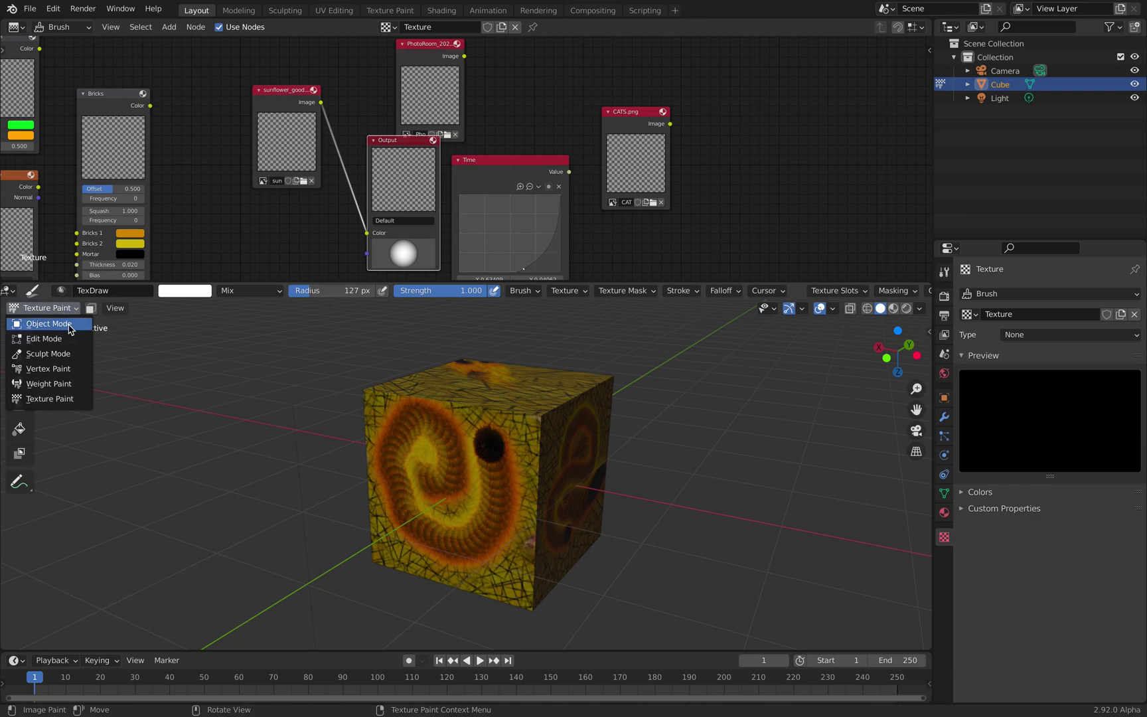
pyautogui.click(70, 324)
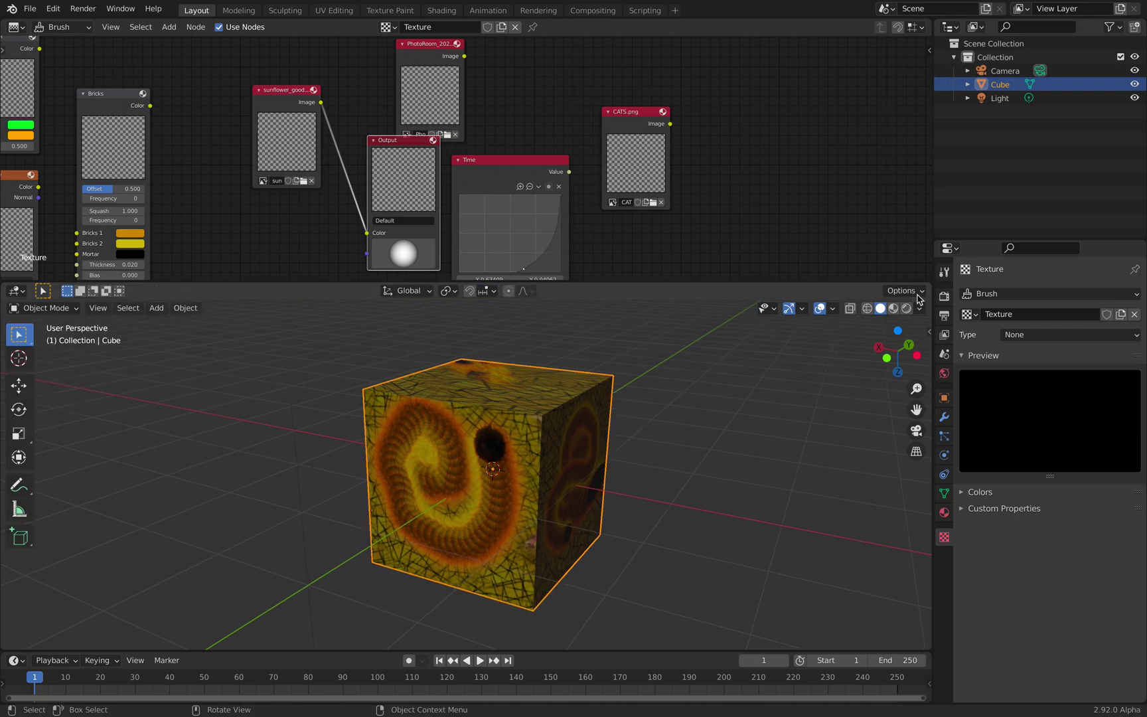
pyautogui.moveTo(926, 288); pyautogui.dragTo(592, 294)
pyautogui.click(608, 296)
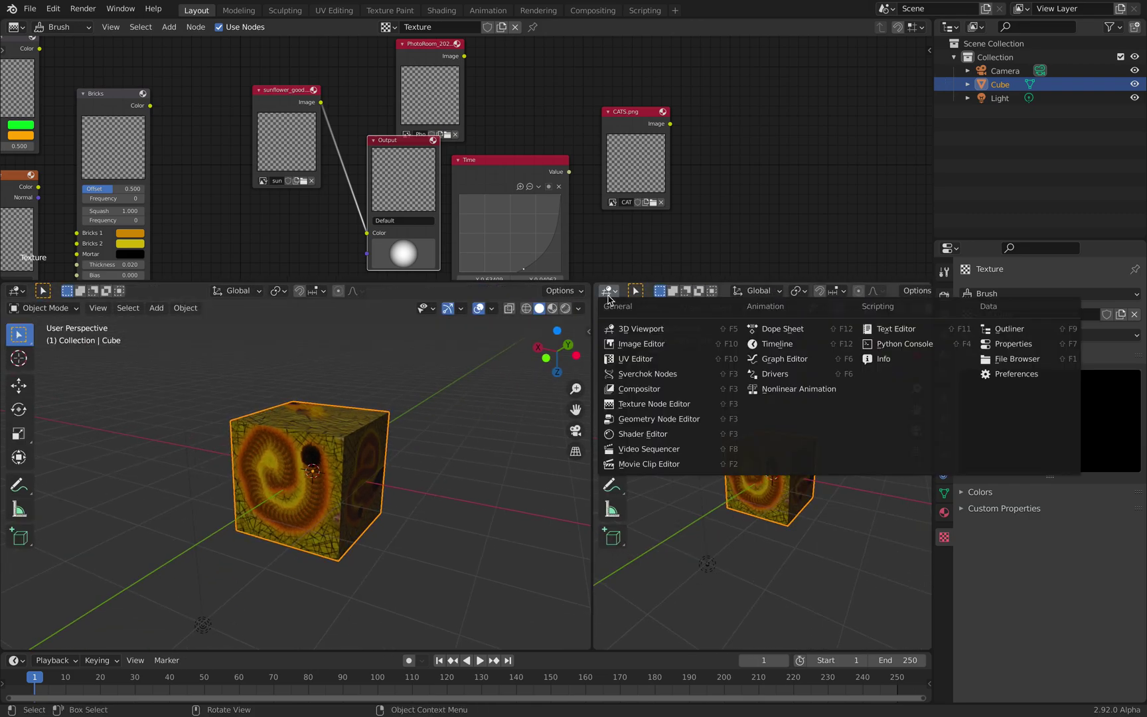
pyautogui.click(619, 344)
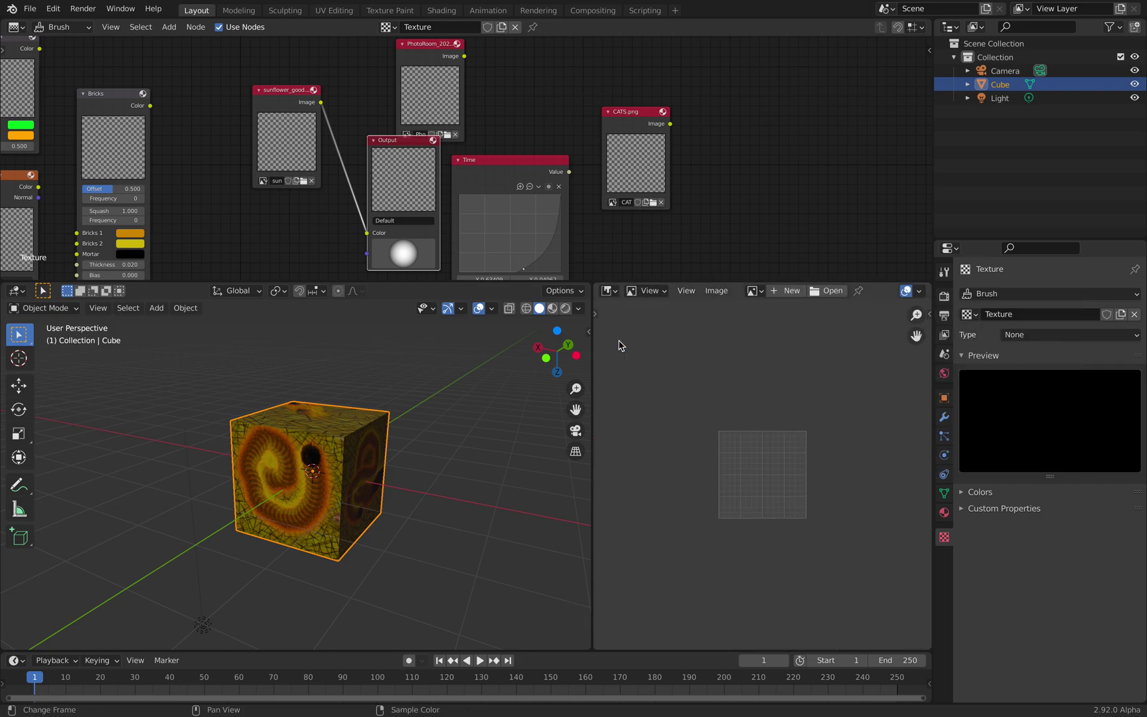
pyautogui.click(754, 290)
pyautogui.click(787, 325)
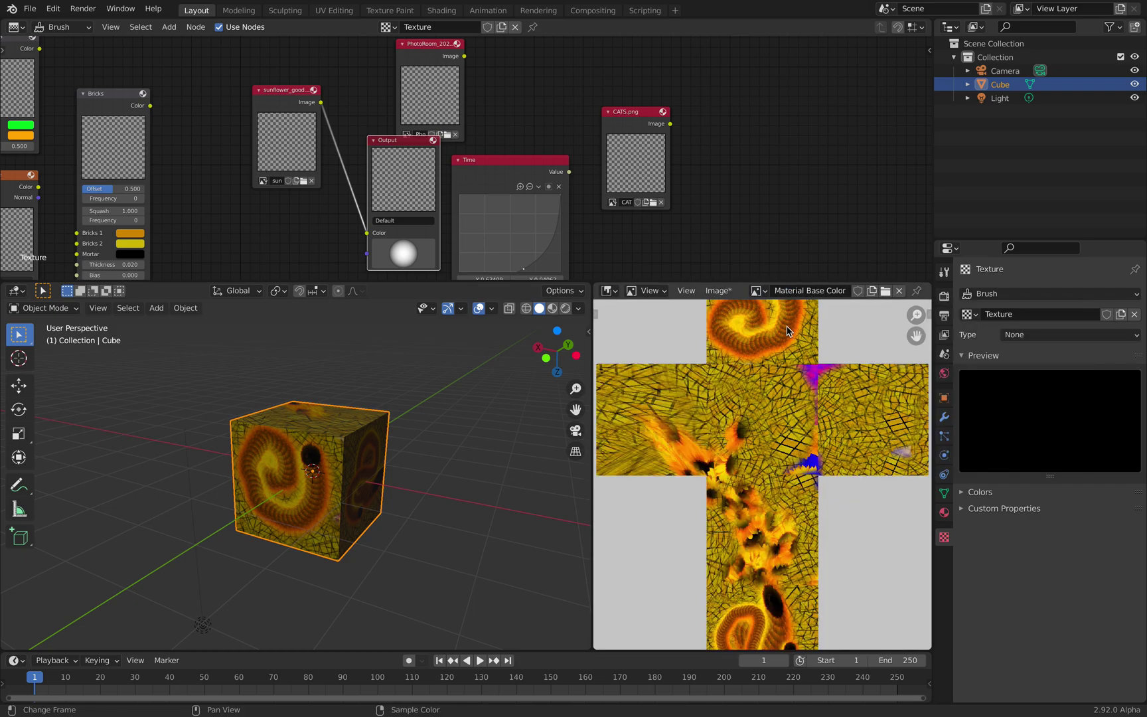
pyautogui.click(718, 291)
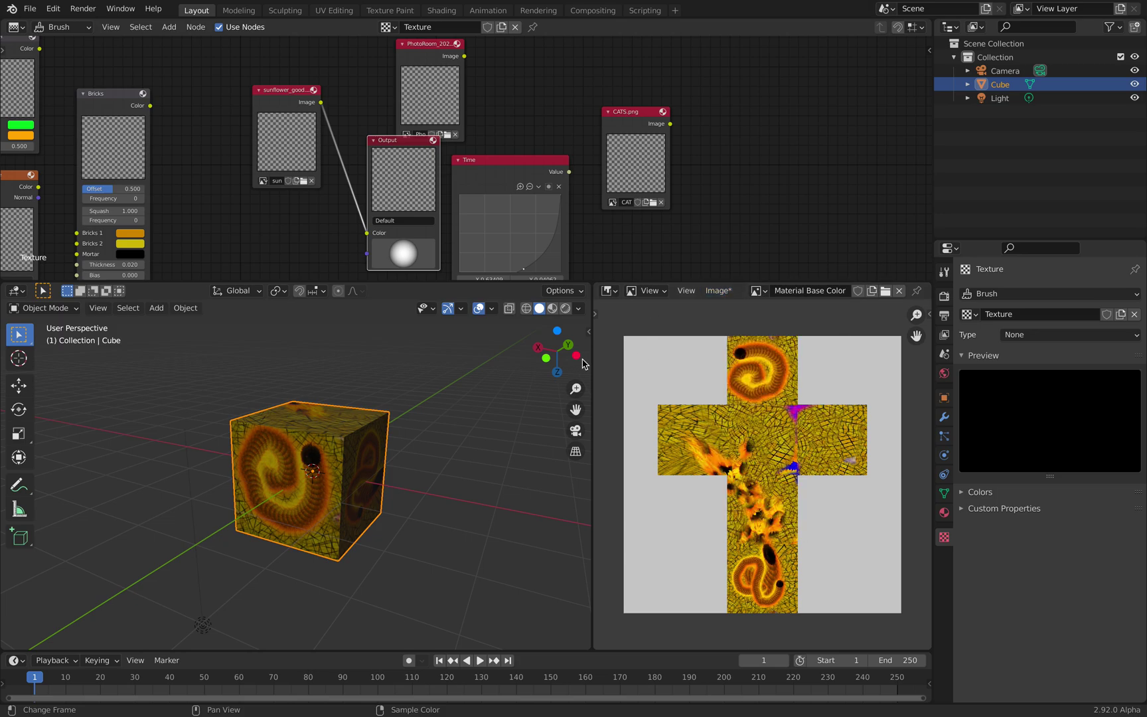
pyautogui.scroll(2, 379, 397)
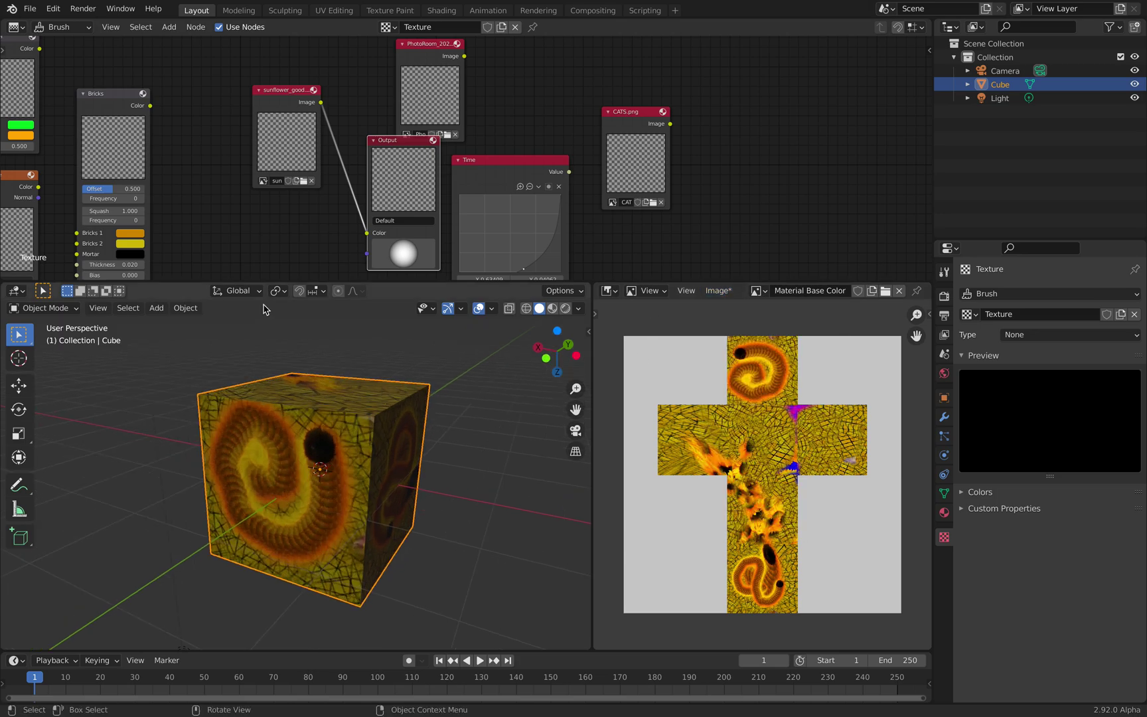
pyautogui.click(30, 8)
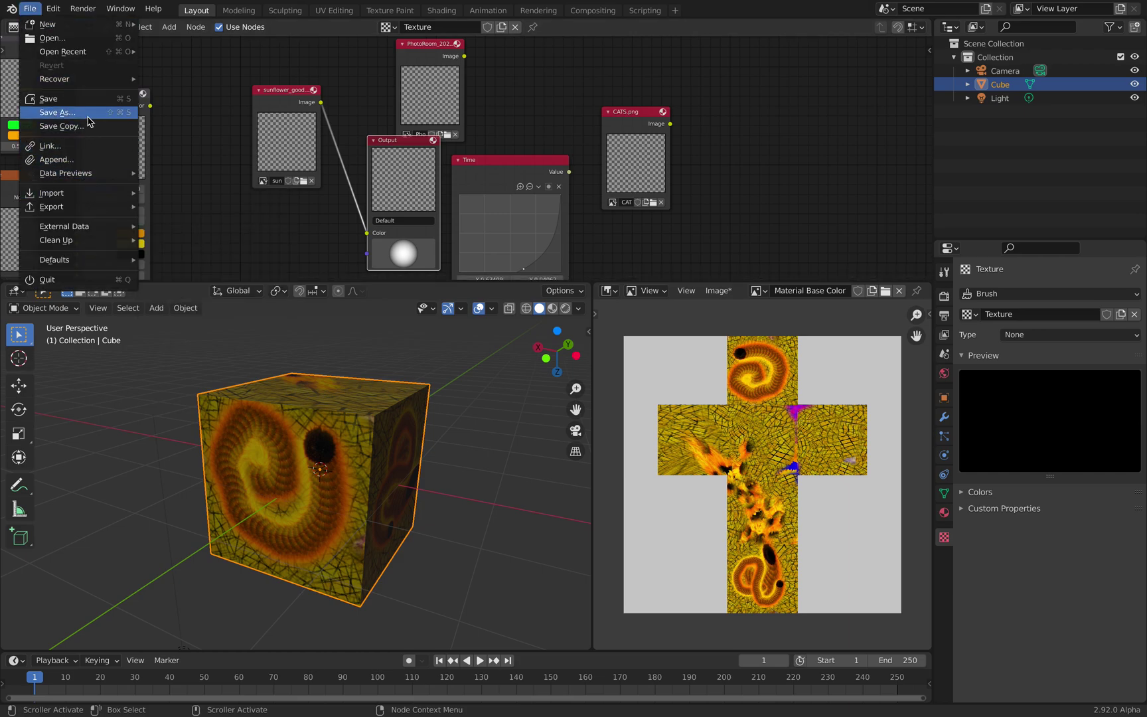
pyautogui.moveTo(95, 229)
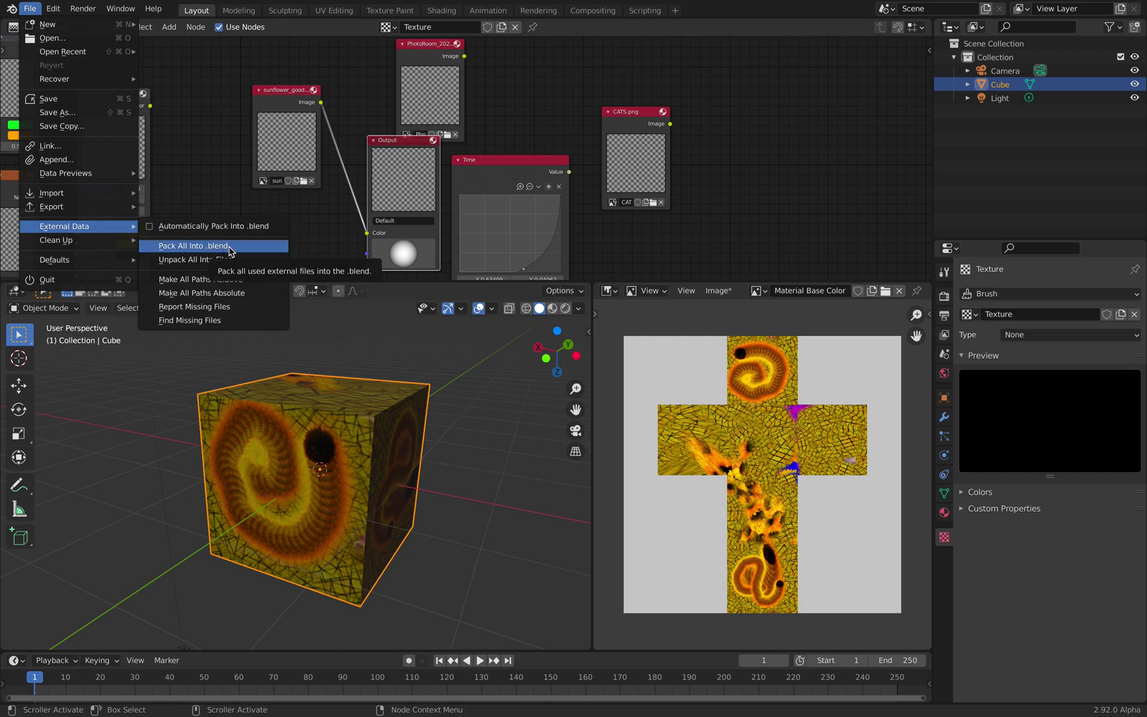
pyautogui.click(192, 245)
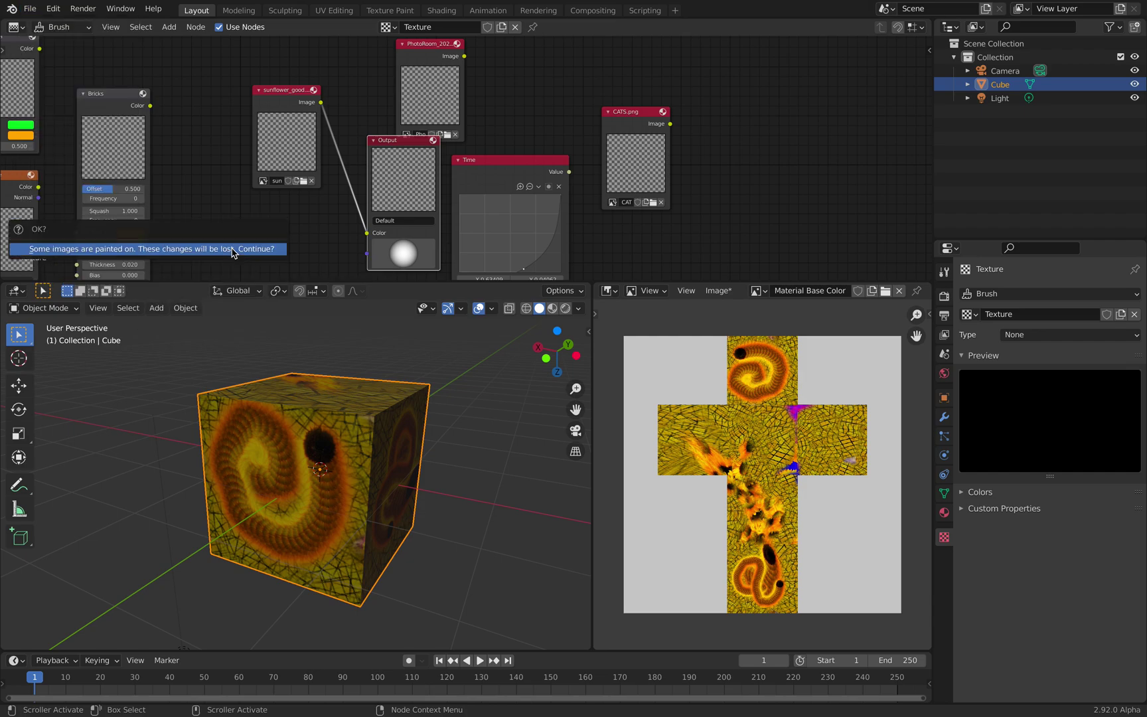
pyautogui.click(30, 8)
# Save the painted texture image as Material Base Color.png in the Desktop folder.
pyautogui.click(718, 290)
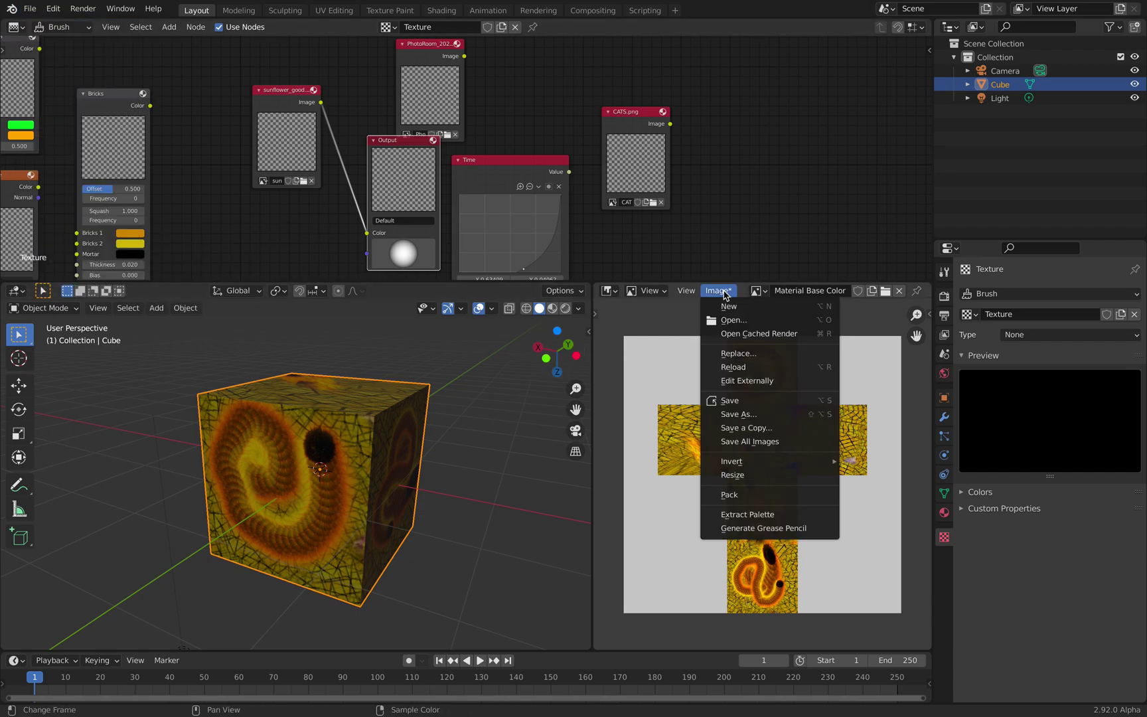
pyautogui.click(752, 417)
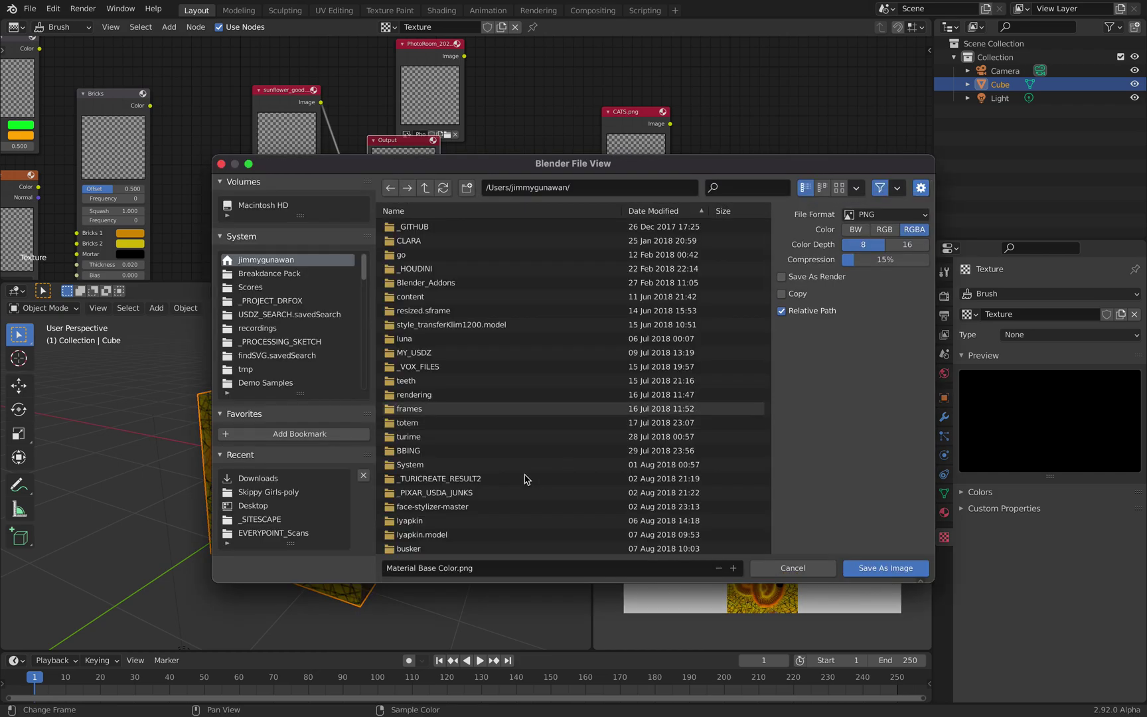
pyautogui.scroll(-5, 287, 376)
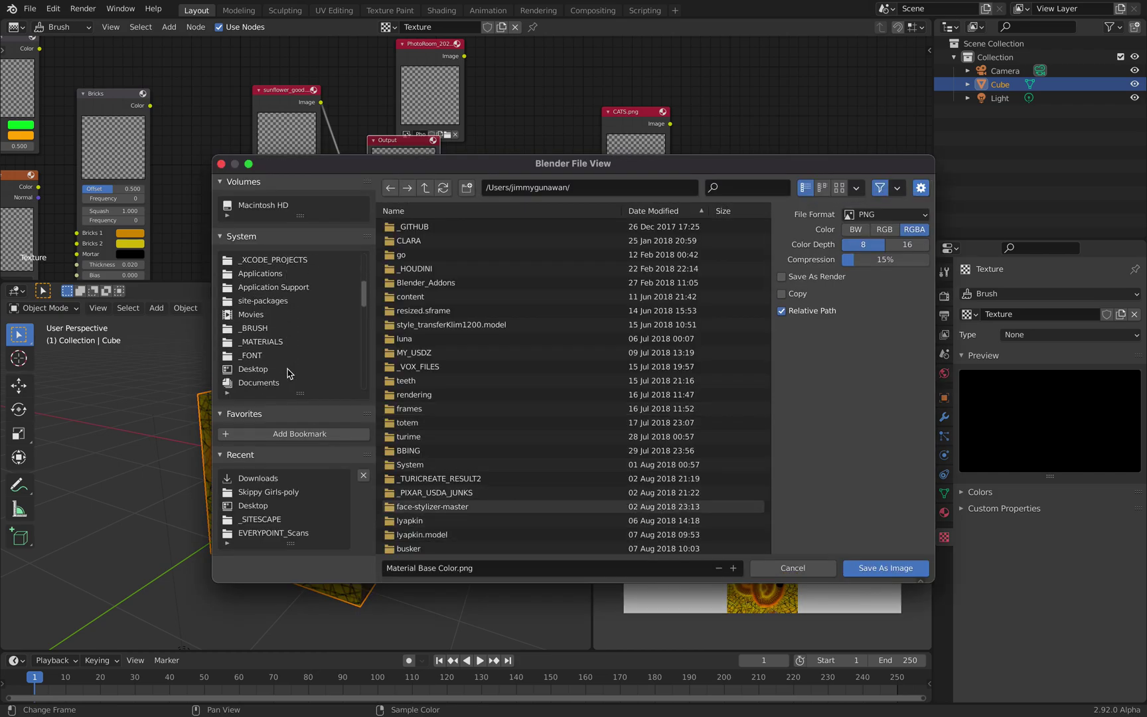
pyautogui.click(288, 371)
pyautogui.click(440, 568)
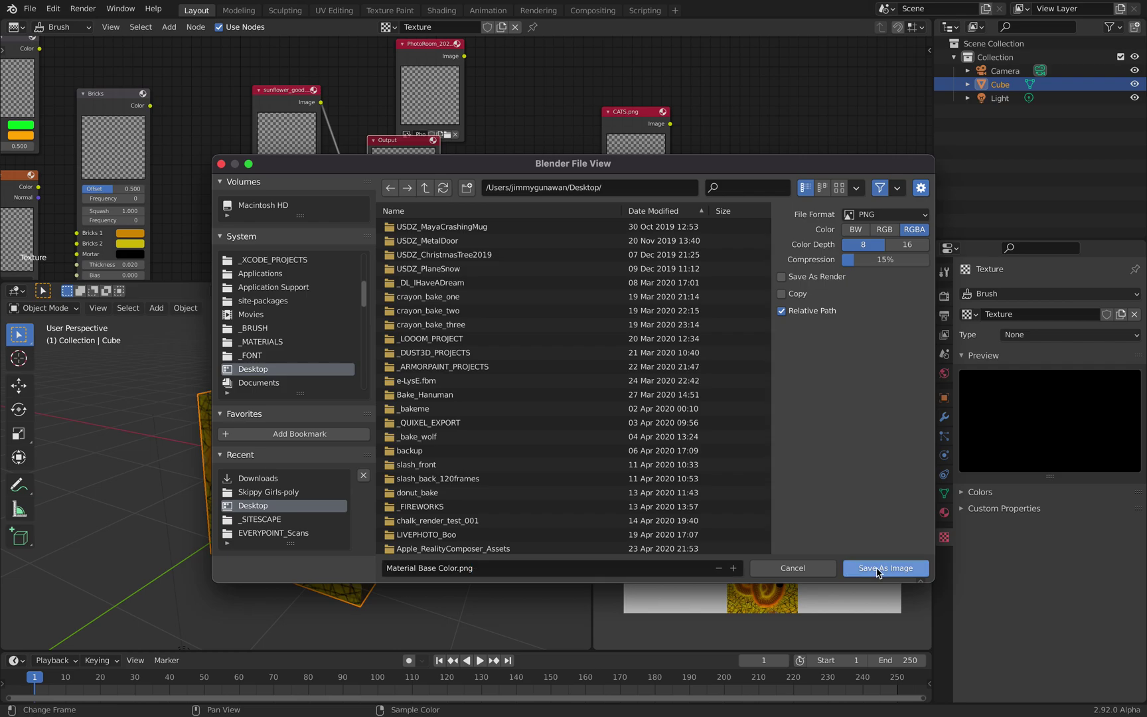
pyautogui.click(878, 568)
# Save the project as untitled.blend in the Desktop folder and widen the 3D viewport beside the image.
pyautogui.click(30, 9)
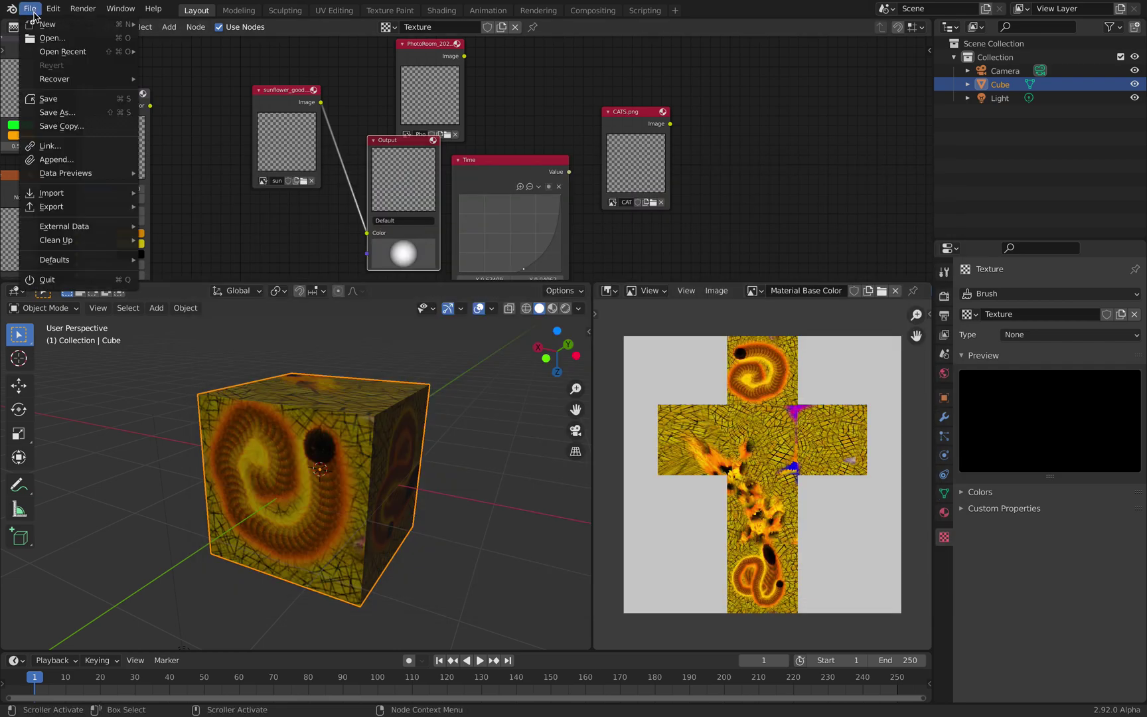
pyautogui.click(57, 111)
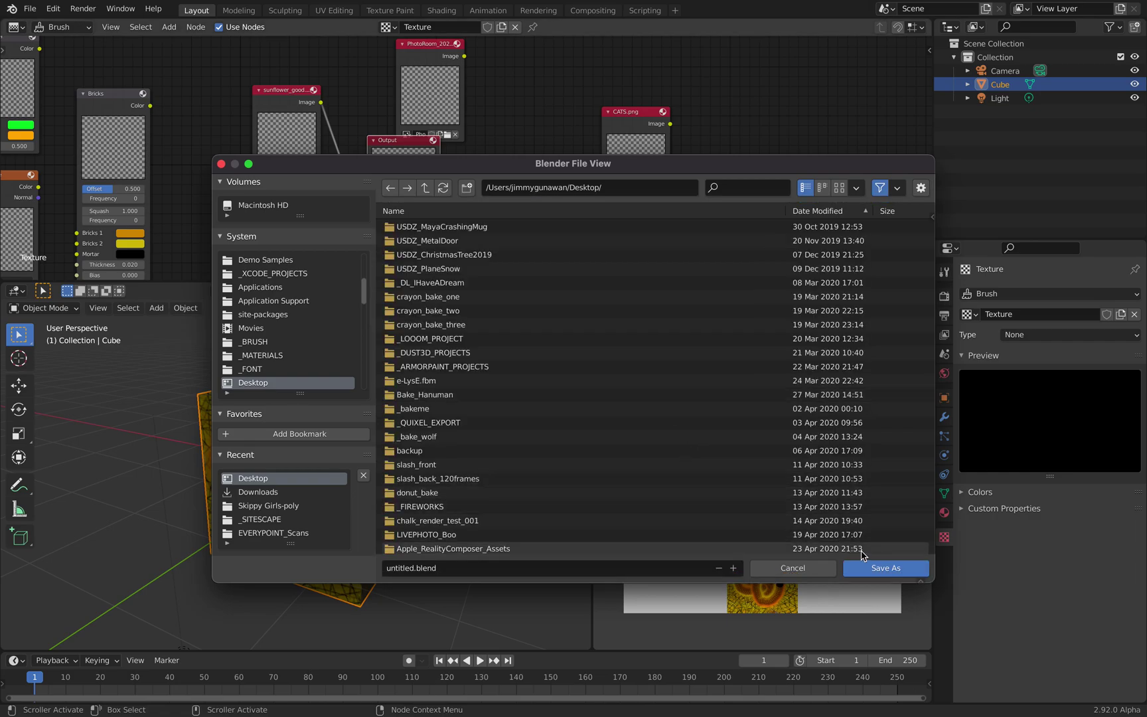
pyautogui.click(891, 569)
pyautogui.moveTo(458, 391); pyautogui.dragTo(346, 432, button='middle')
pyautogui.moveTo(592, 395); pyautogui.dragTo(644, 392)
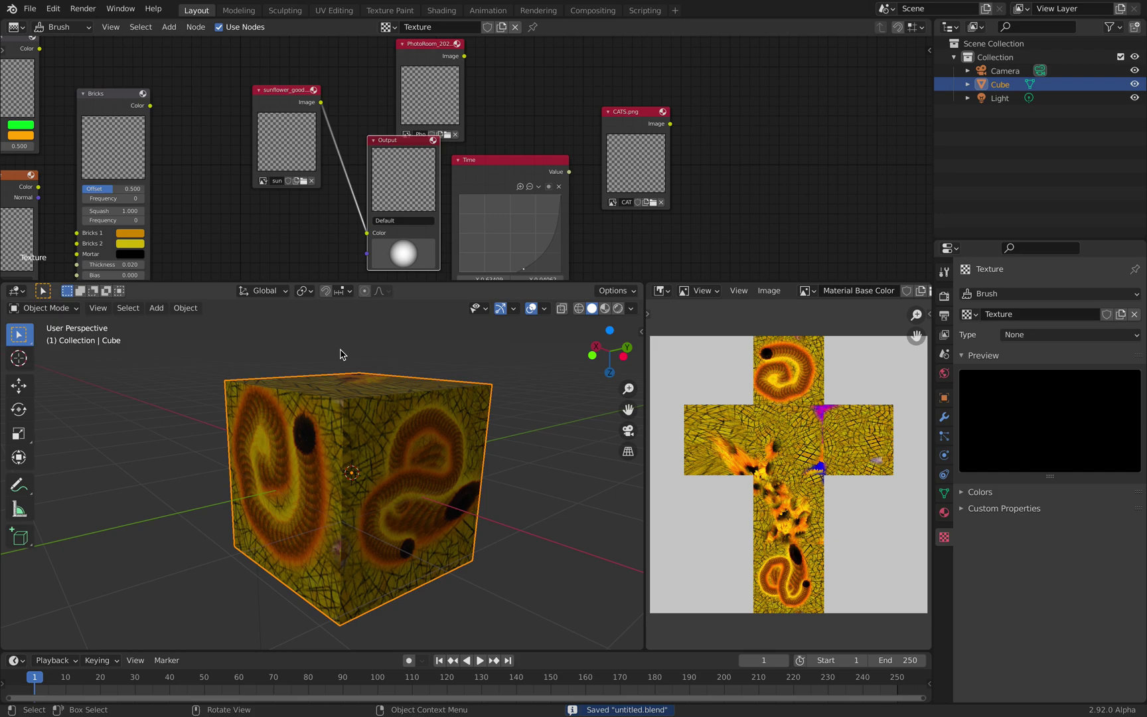
pyautogui.moveTo(364, 362); pyautogui.dragTo(438, 388, button='middle')
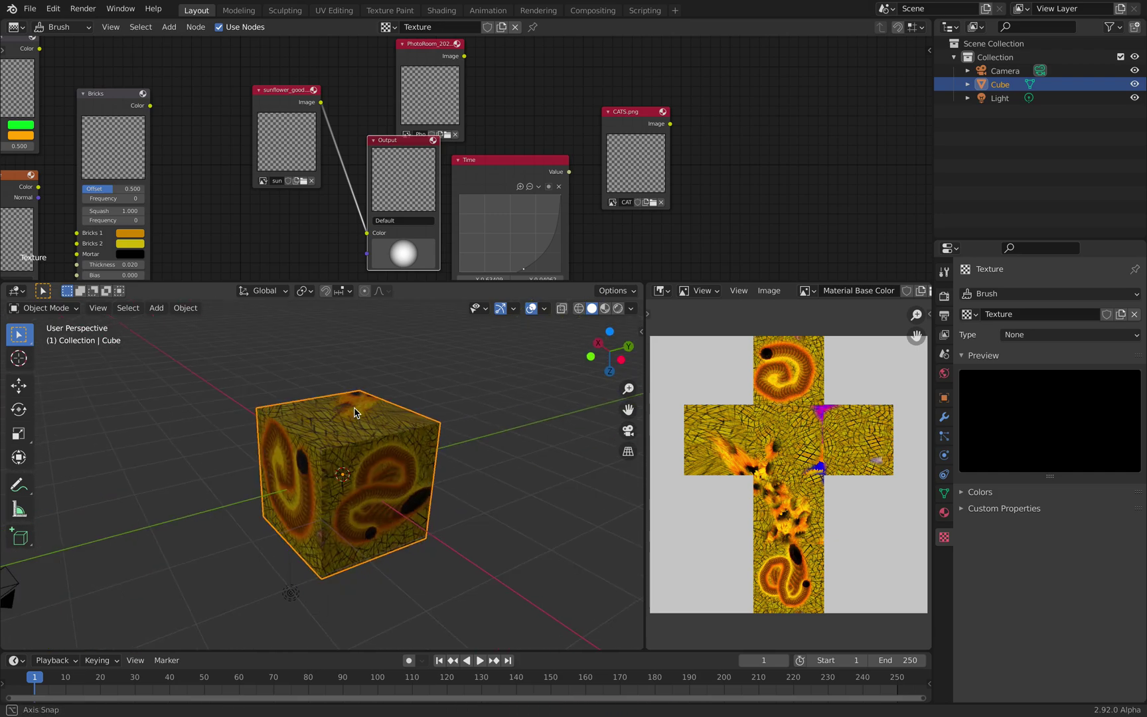
# Examine the available export formats and the full brush texture node tree alongside the painted cube.
pyautogui.click(29, 9)
pyautogui.moveTo(85, 207)
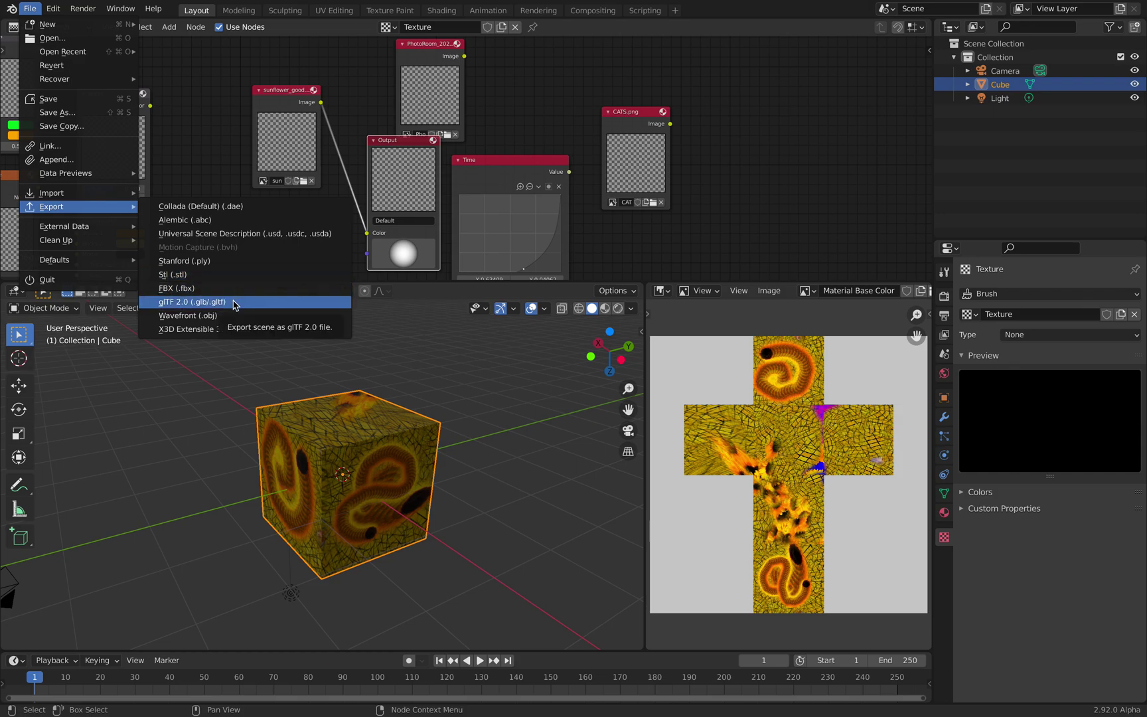
pyautogui.press('Home')
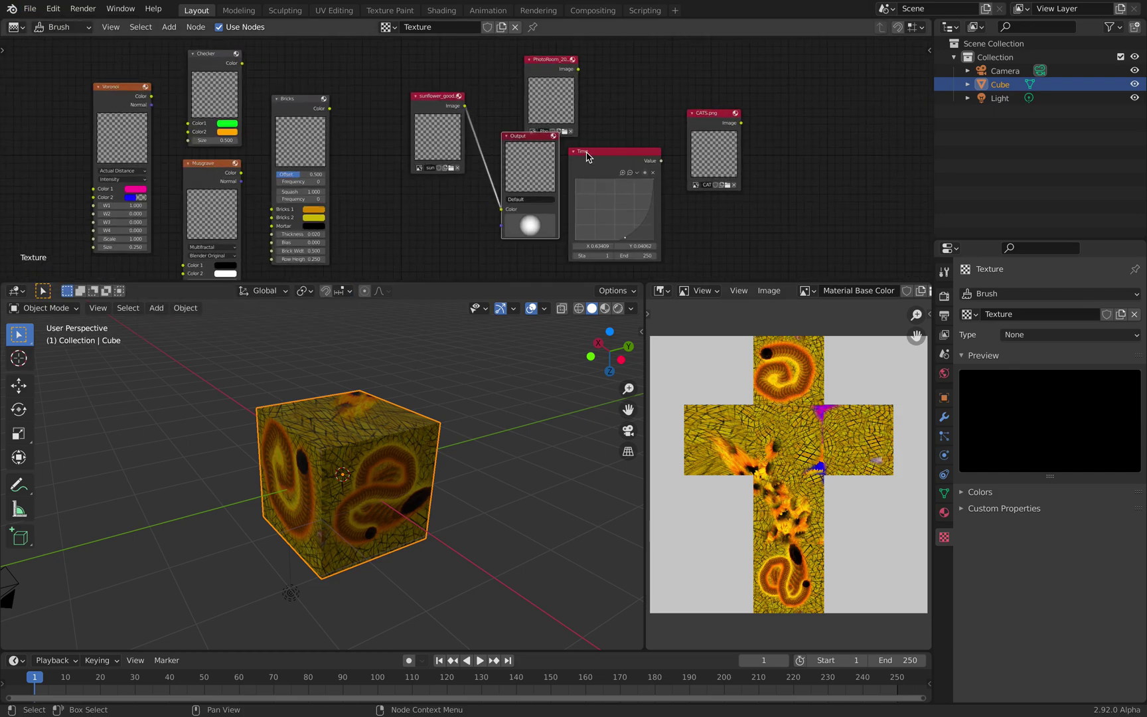
pyautogui.scroll(2, 421, 61)
pyautogui.click(21, 30)
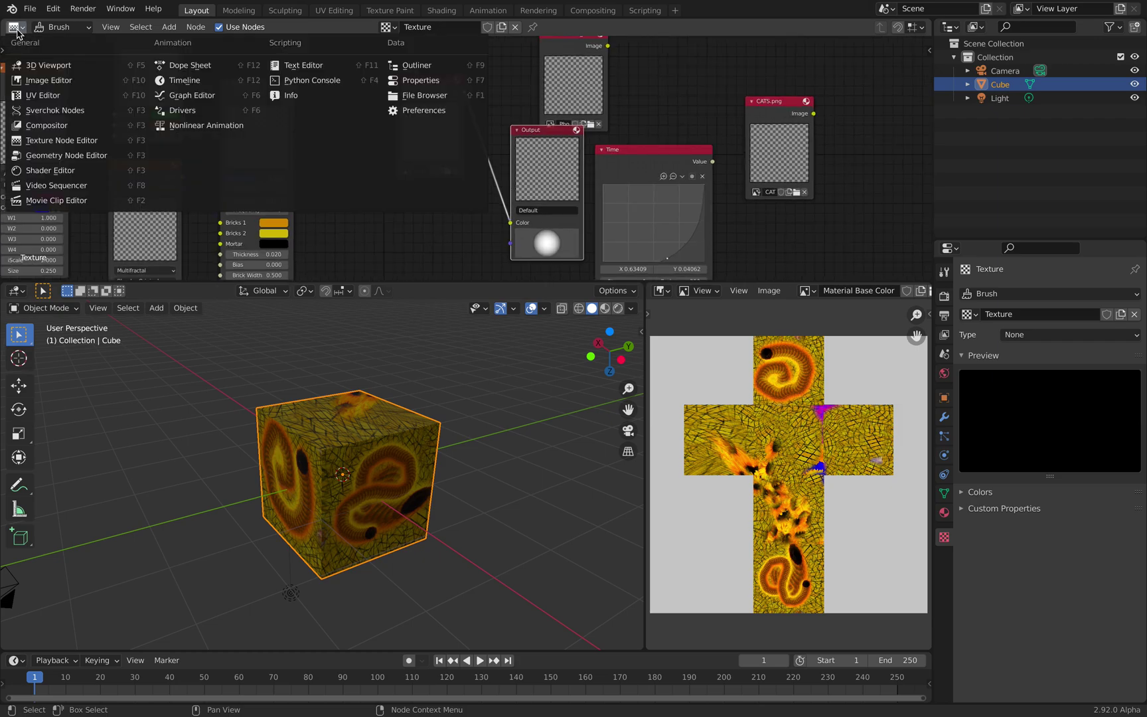
pyautogui.click(76, 147)
pyautogui.press('Home')
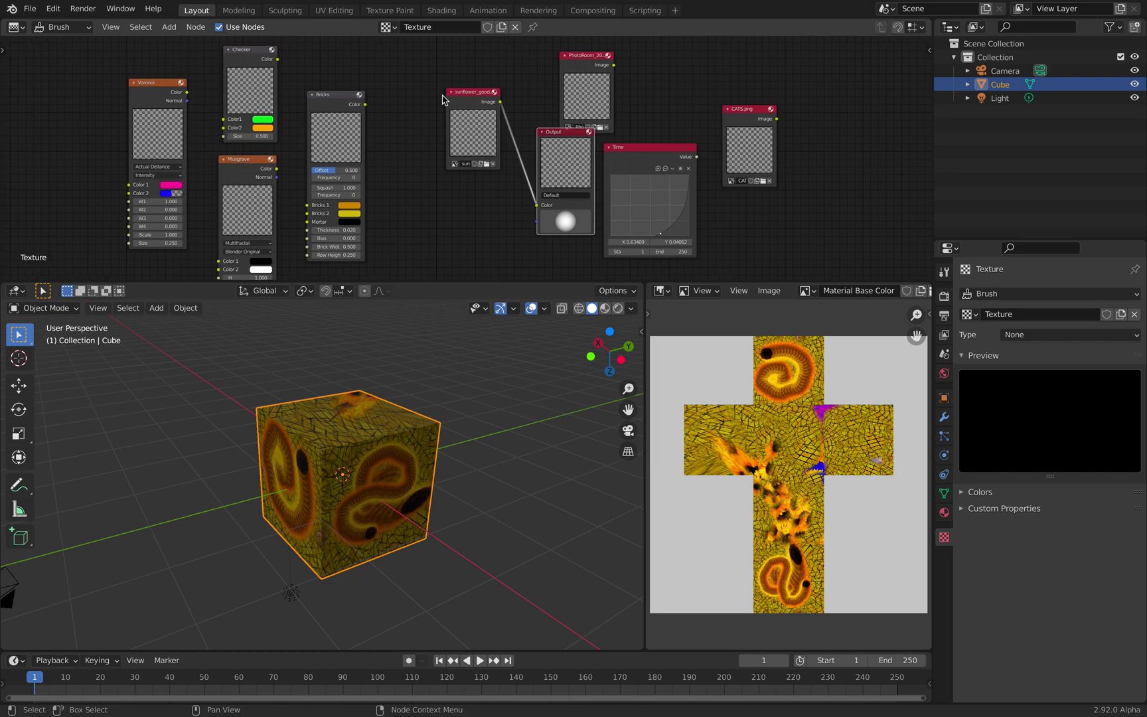
pyautogui.moveTo(502, 362); pyautogui.dragTo(399, 389, button='middle')
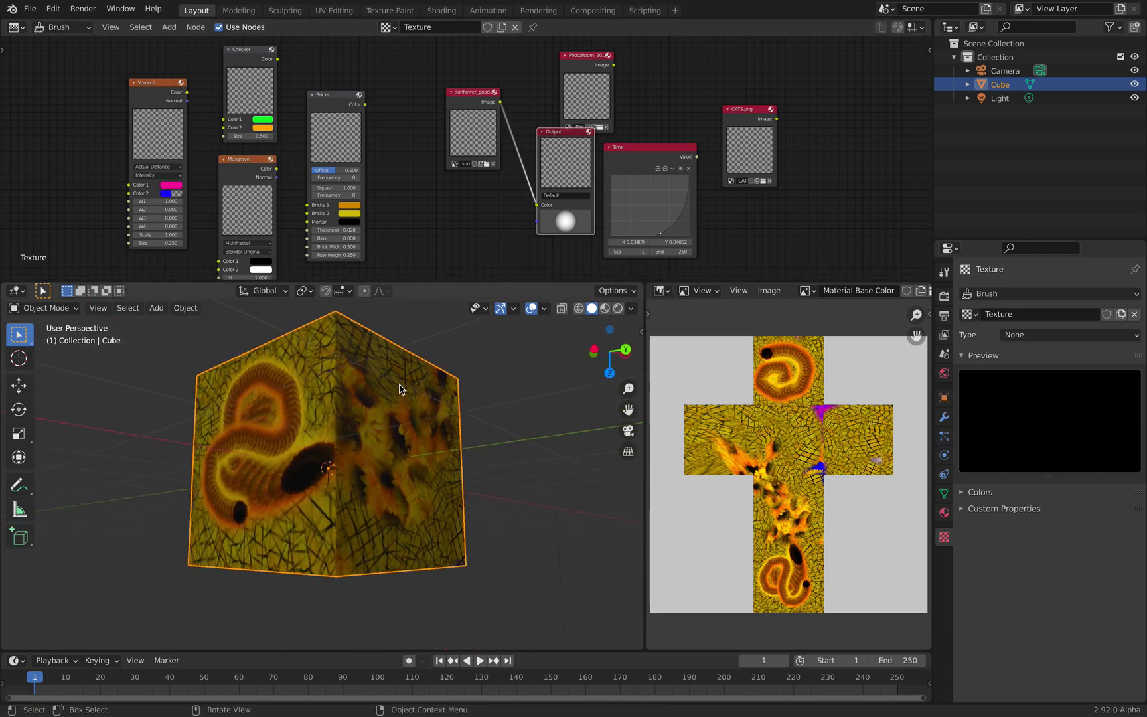